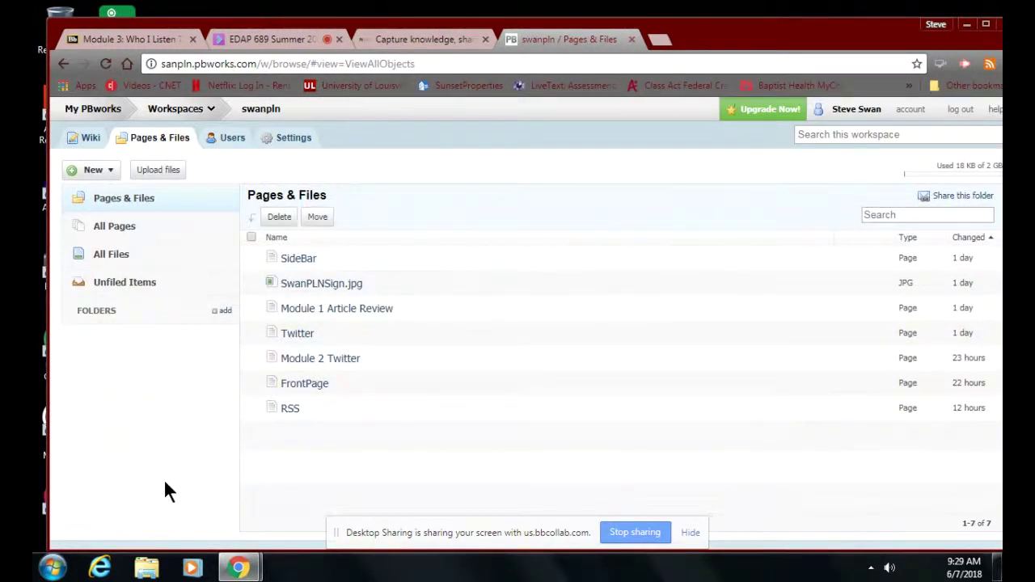
click(311, 44)
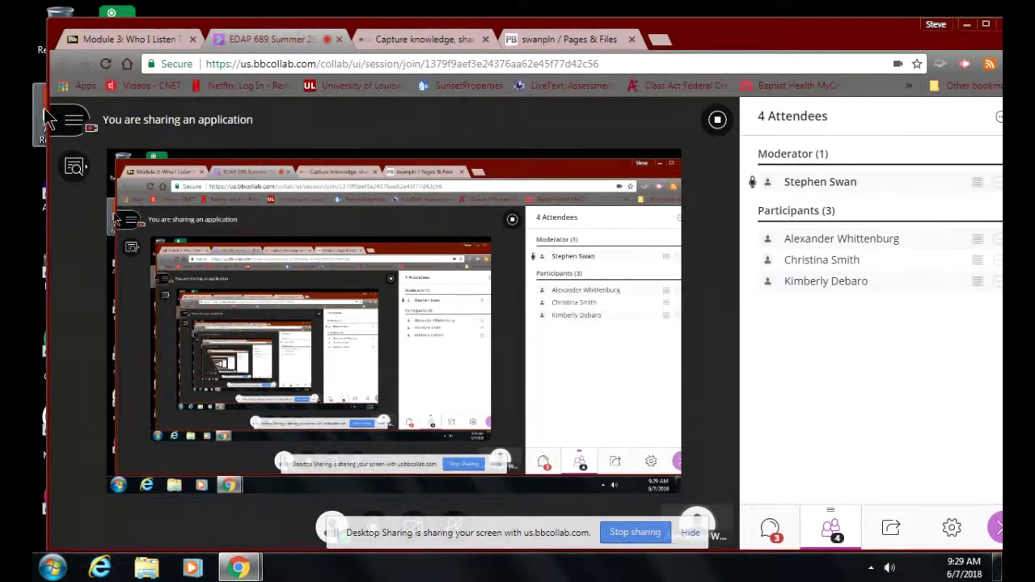
click(111, 38)
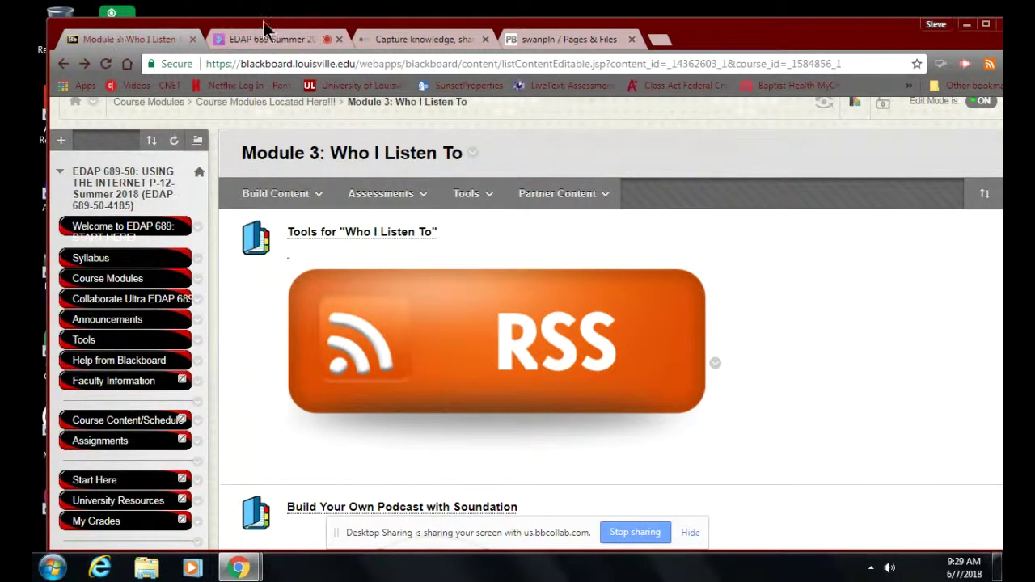
Step: Create a new blank page named "Module 3 RSS" in the swanpln PBworks workspace
click(538, 45)
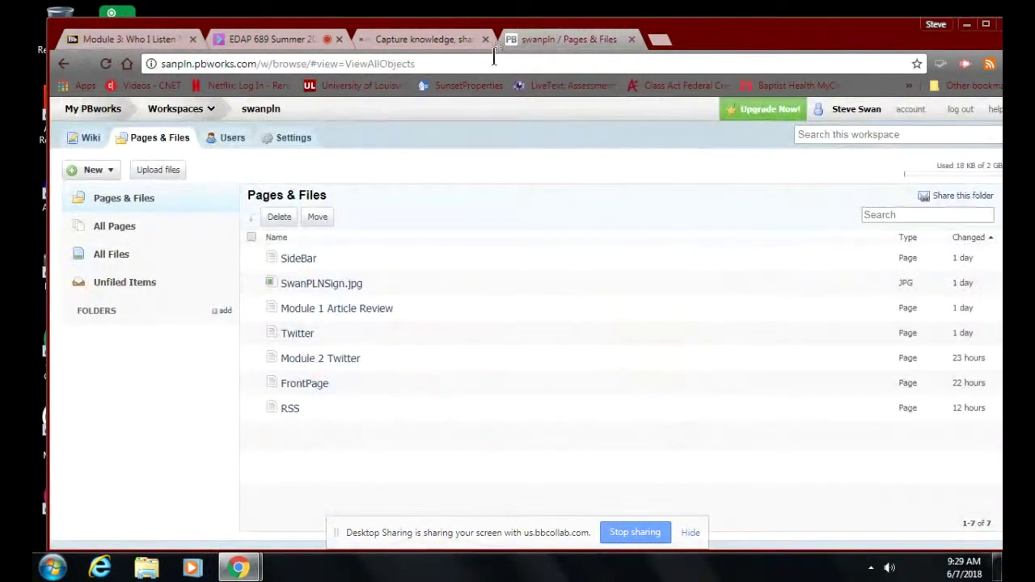
click(108, 173)
click(105, 193)
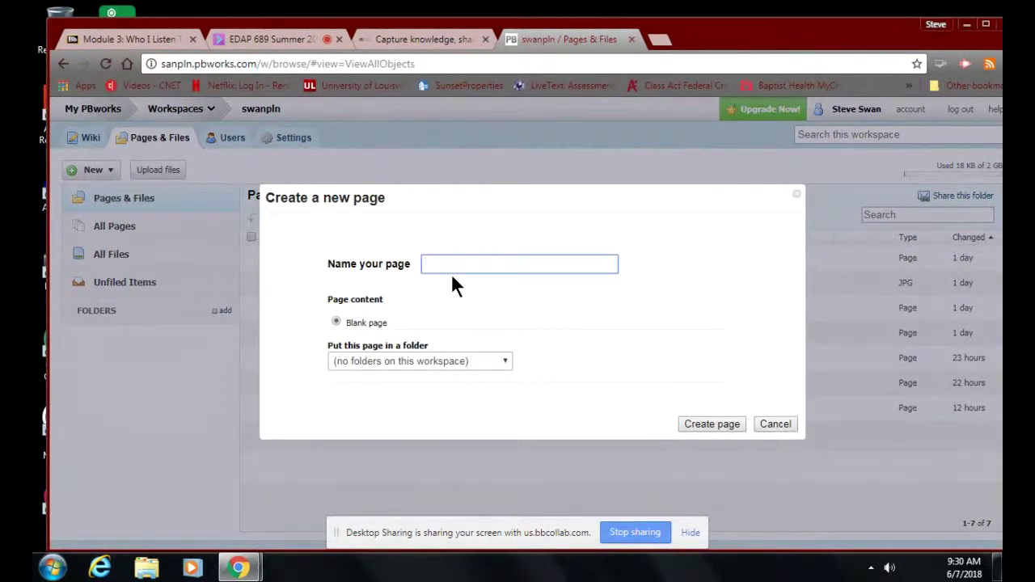
text(Mod)
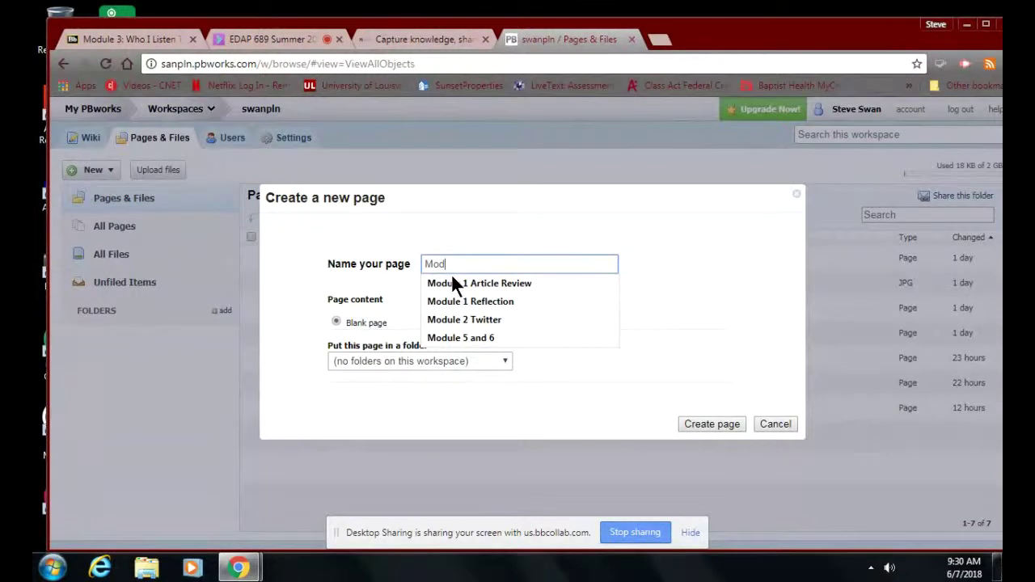
text(ule 3)
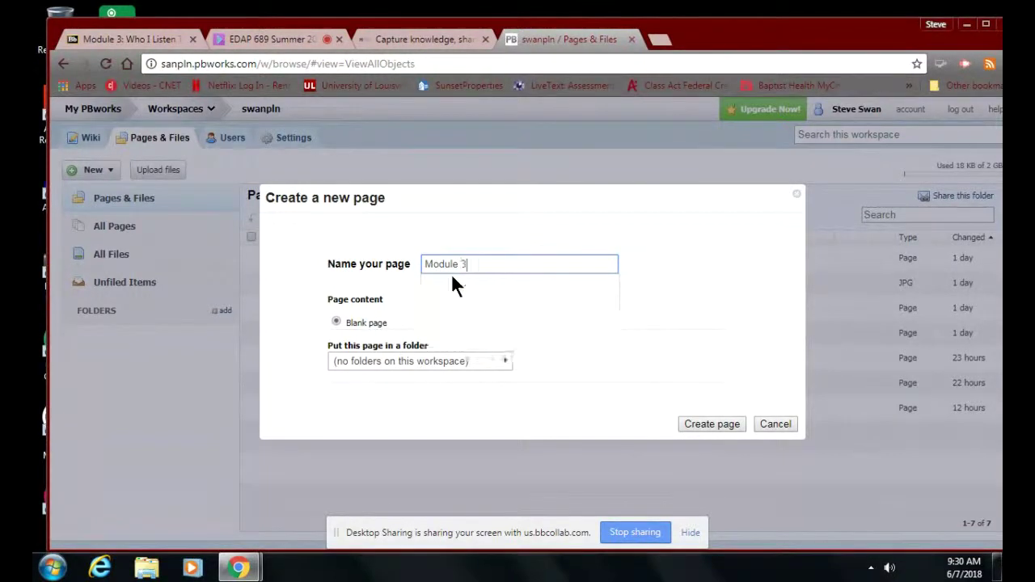
text( ReSS)
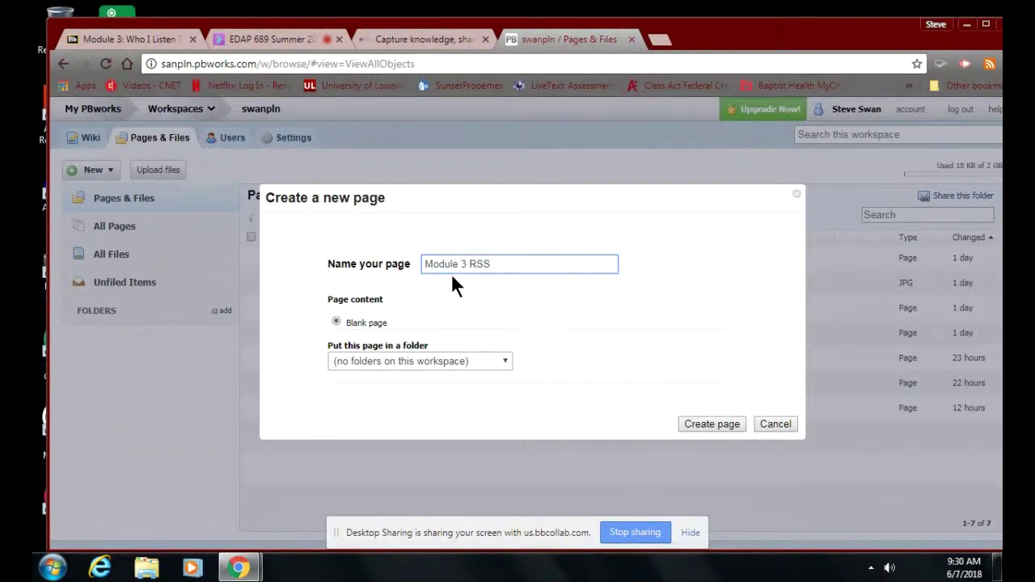
click(710, 426)
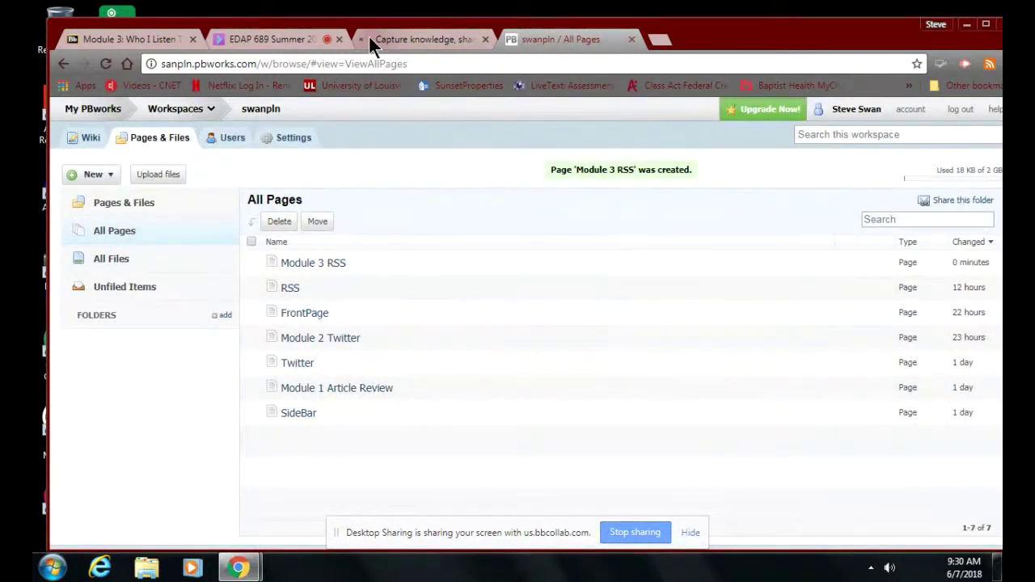
Step: Switch to the EDAP 689 Collaborate session, read the Everyone chat, and return to the Blackboard Module 3 page
click(304, 40)
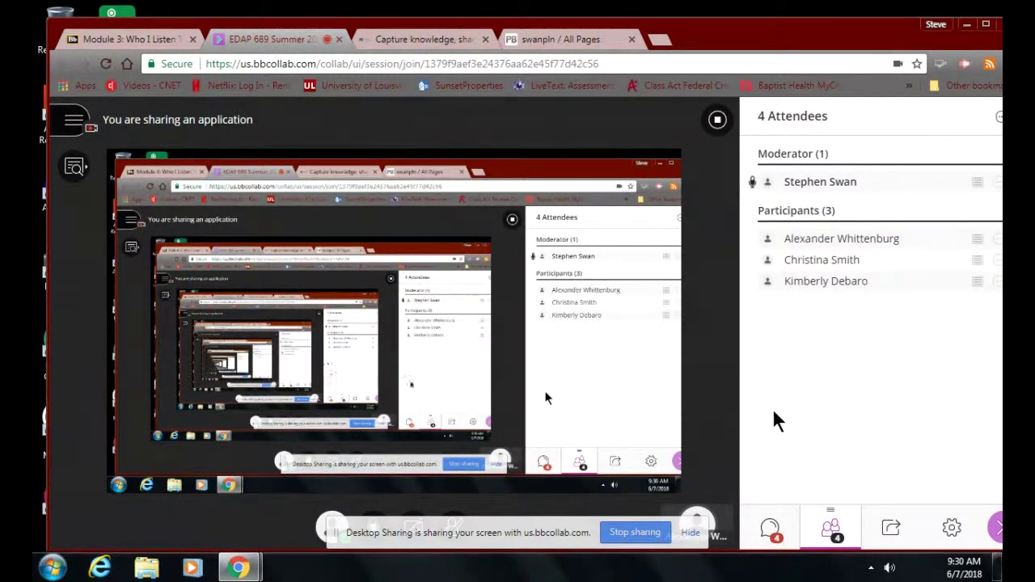
click(770, 528)
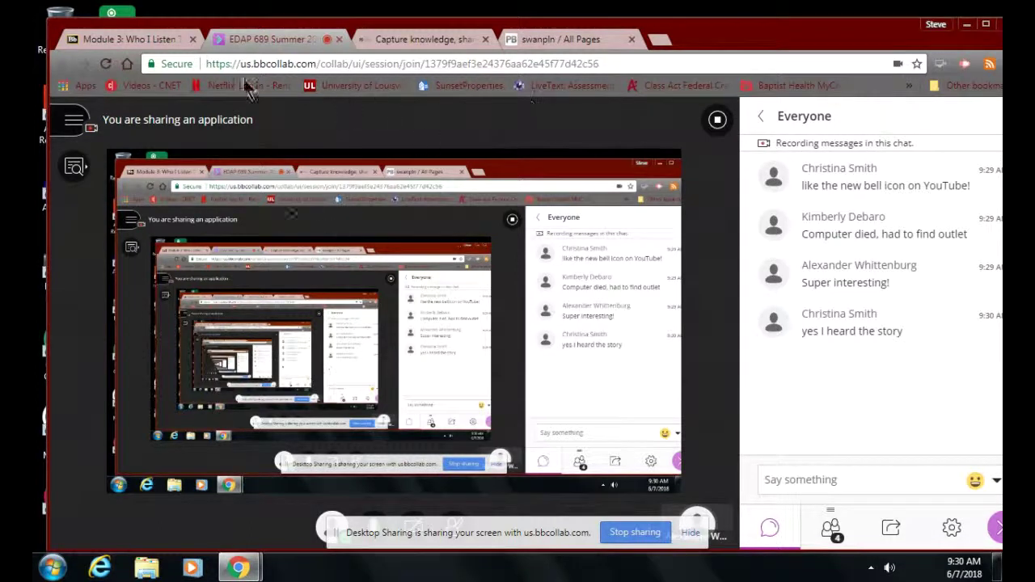
click(126, 34)
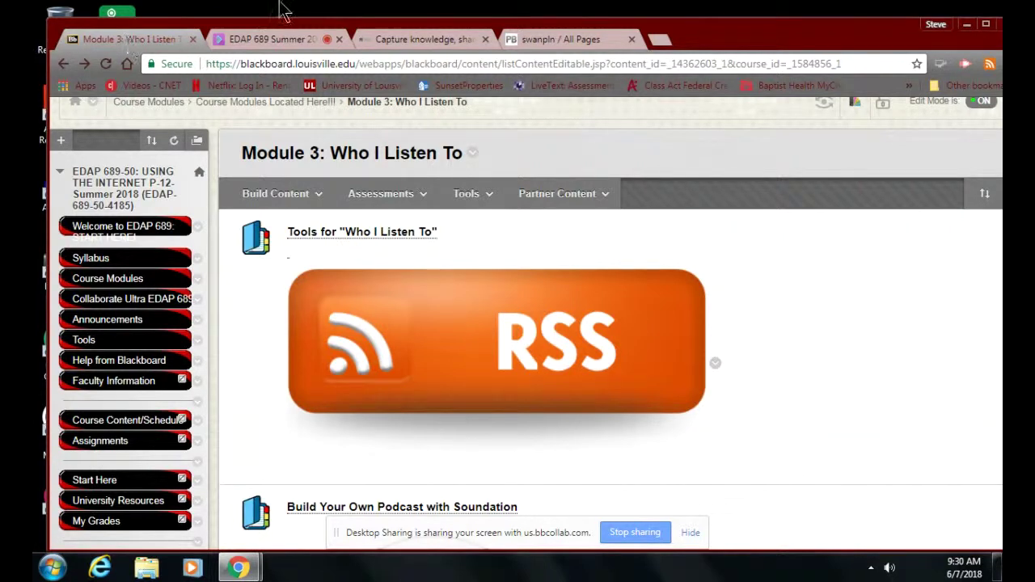
Step: Open the Module 3 RSS page in the swanpln workspace
click(558, 39)
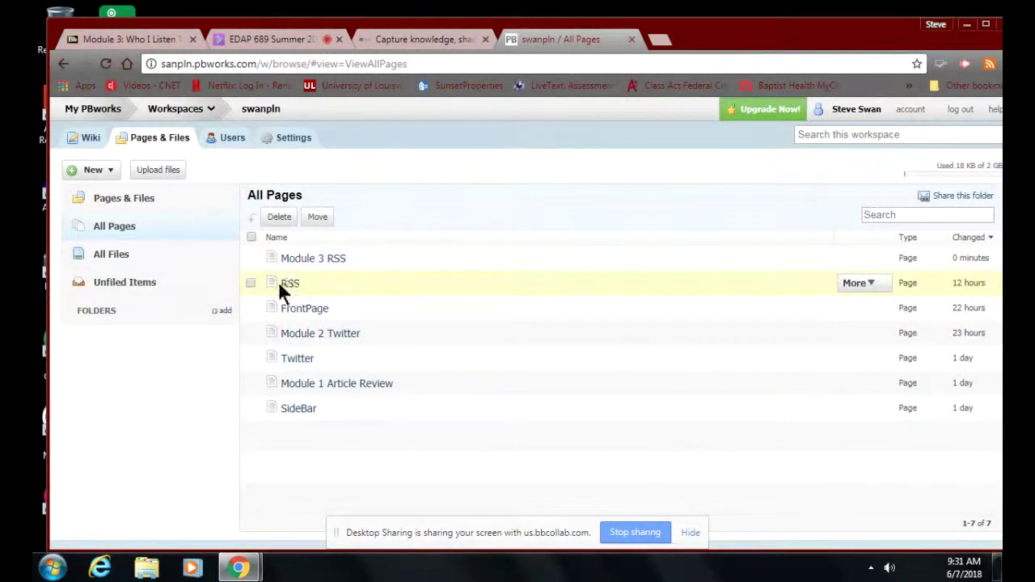
click(306, 263)
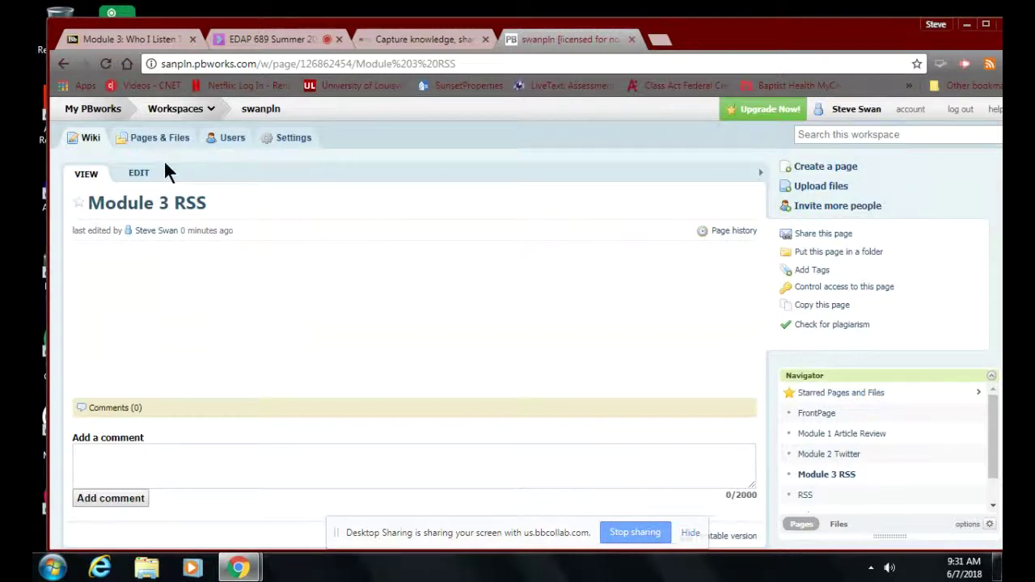
click(104, 39)
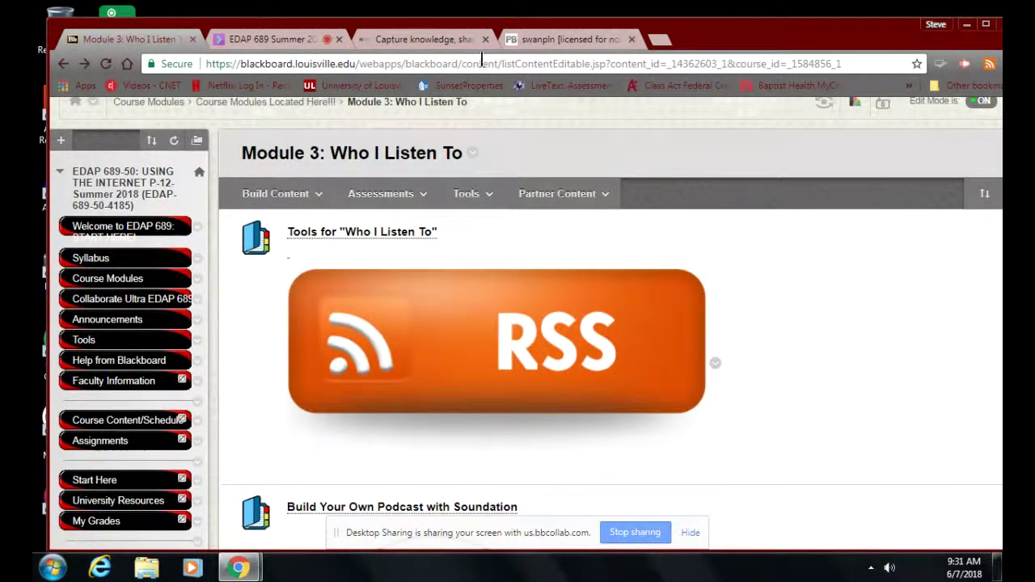
click(510, 40)
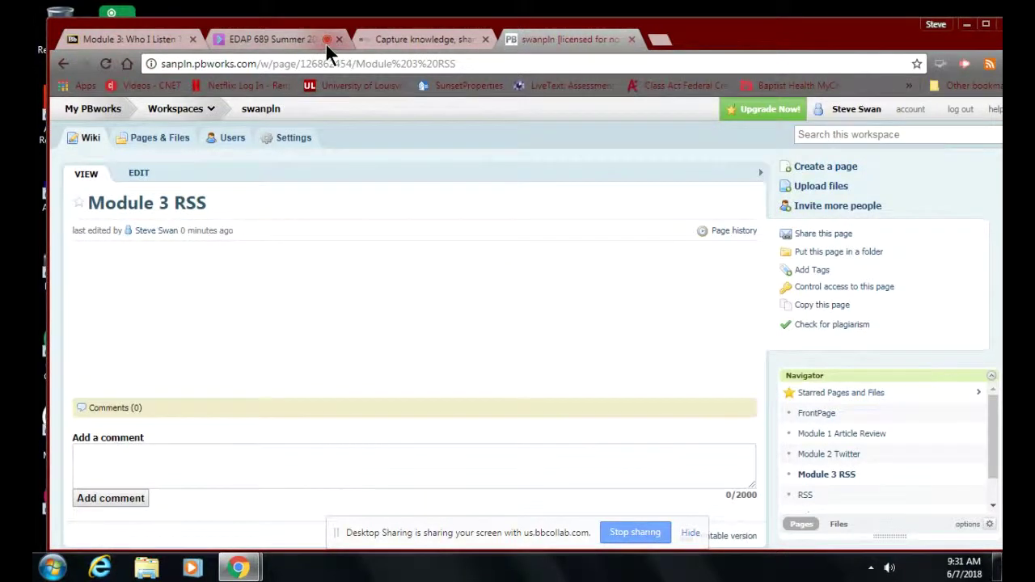
Step: Open the Tools for "Who I Listen To" folder in Blackboard's Module 3 and look through its RSS directions and education blog listings
click(78, 46)
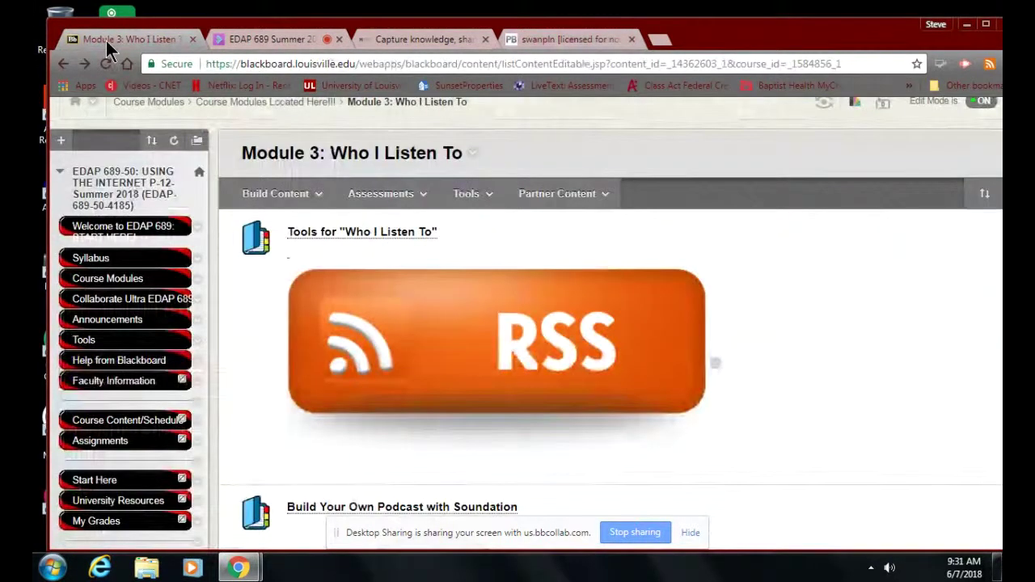
click(332, 235)
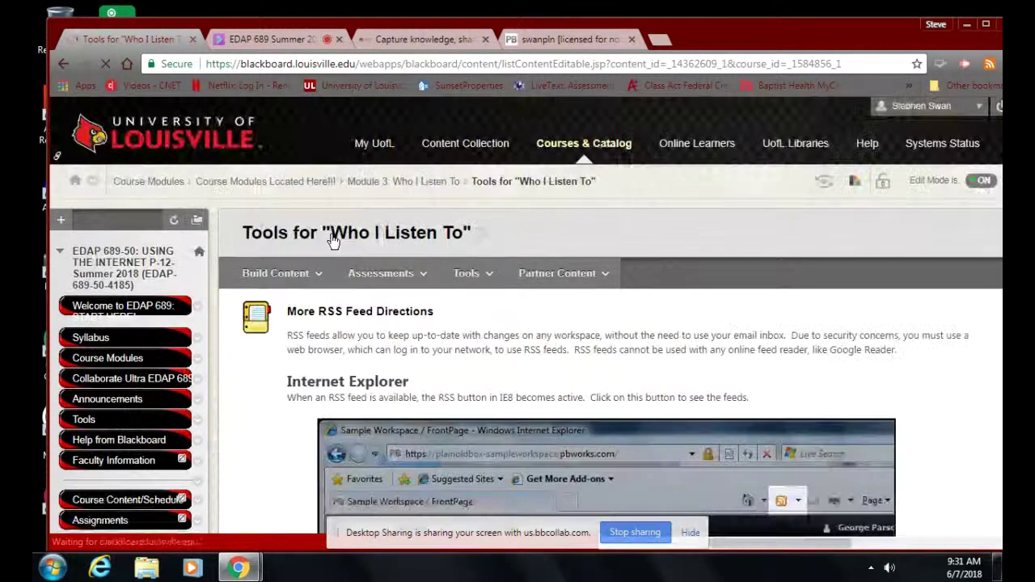
scroll(331, 241, down, 20)
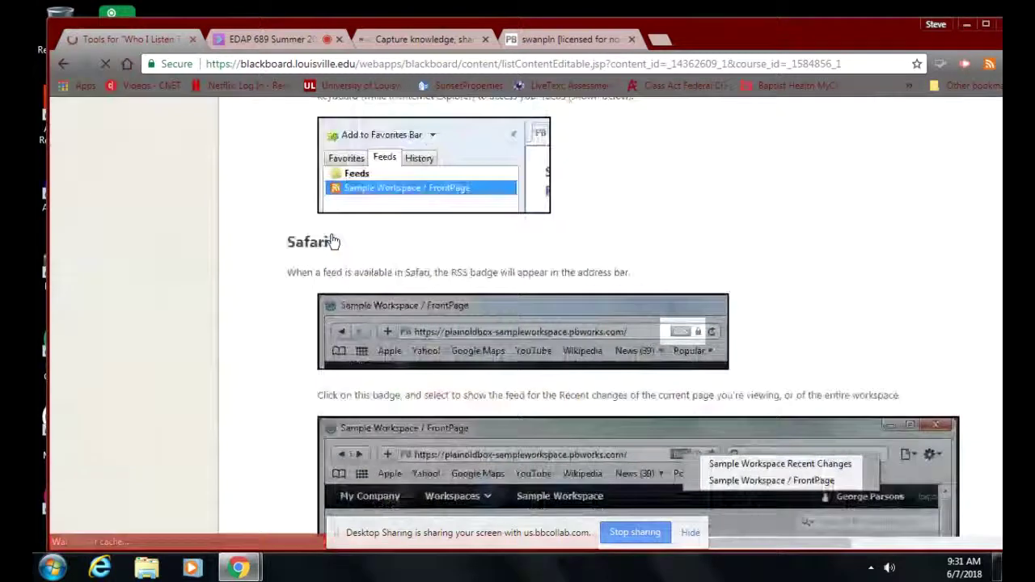
scroll(332, 241, down, 15)
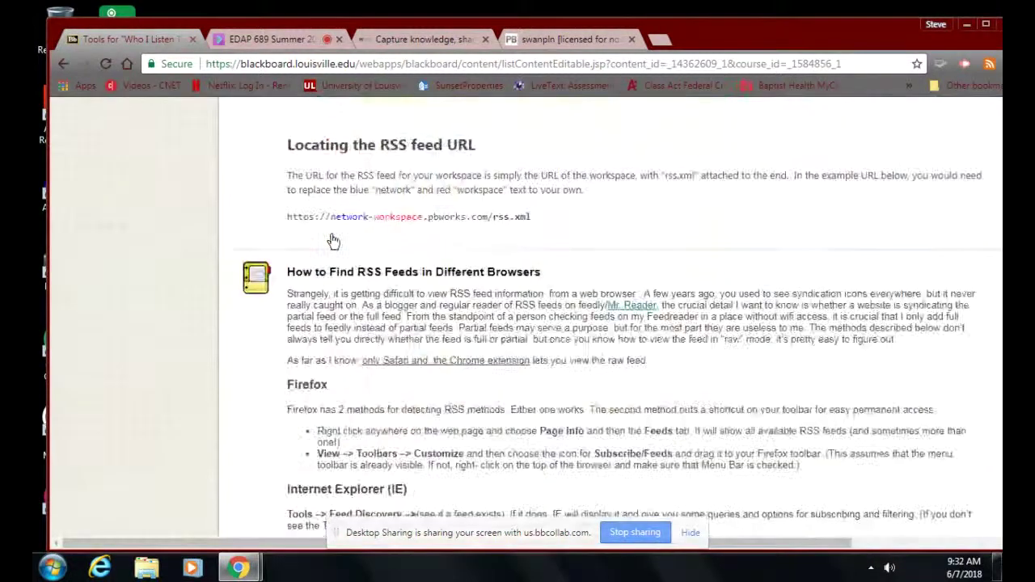
scroll(332, 241, down, 3)
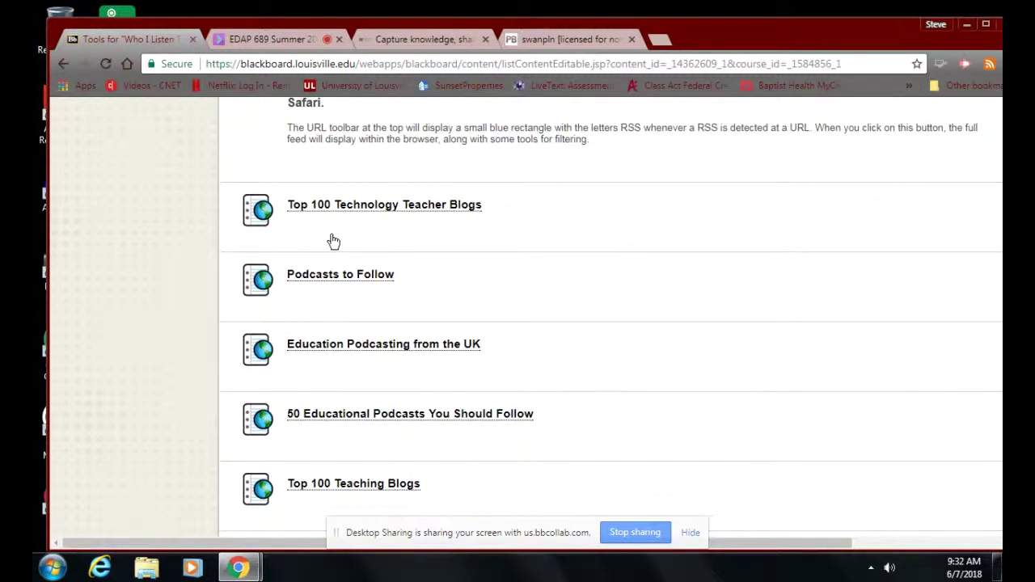
scroll(334, 241, down, 5)
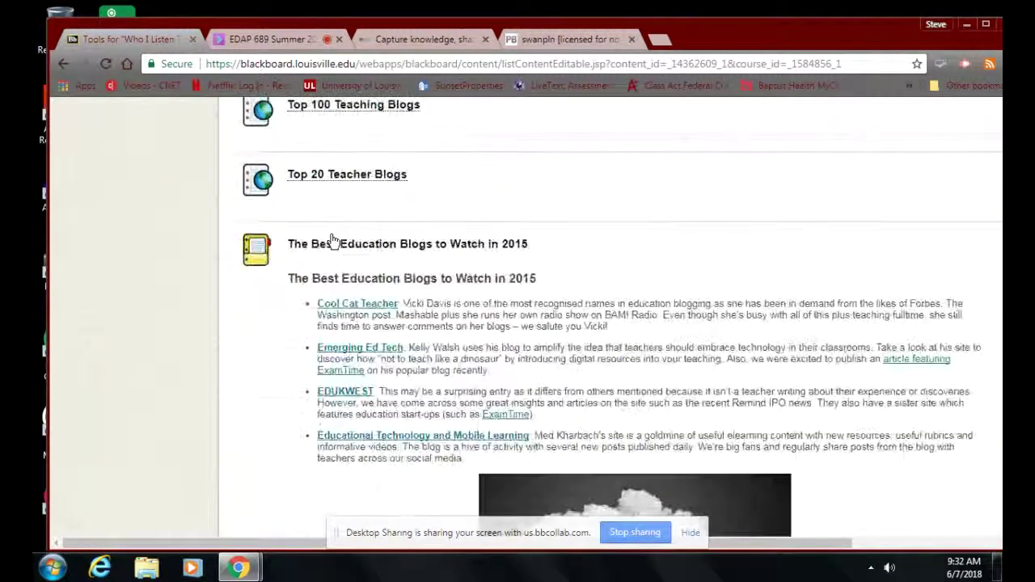
scroll(261, 315, down, 1)
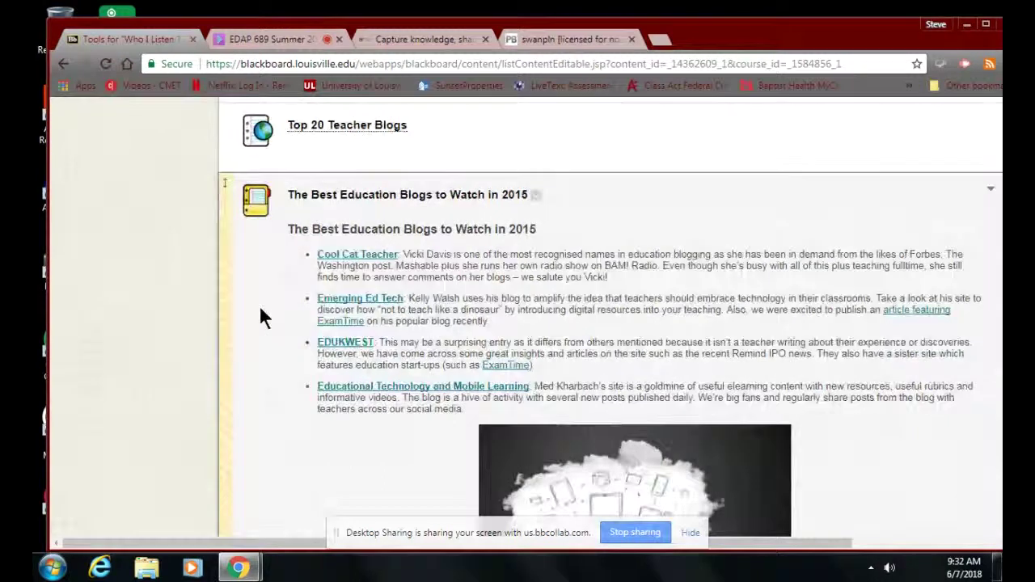
scroll(260, 317, down, 6)
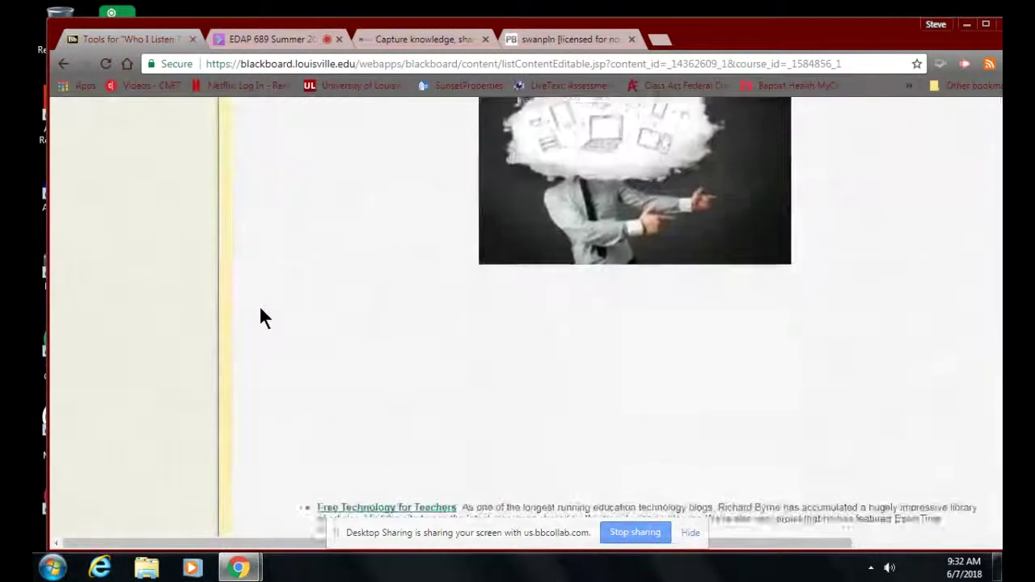
scroll(260, 317, down, 1)
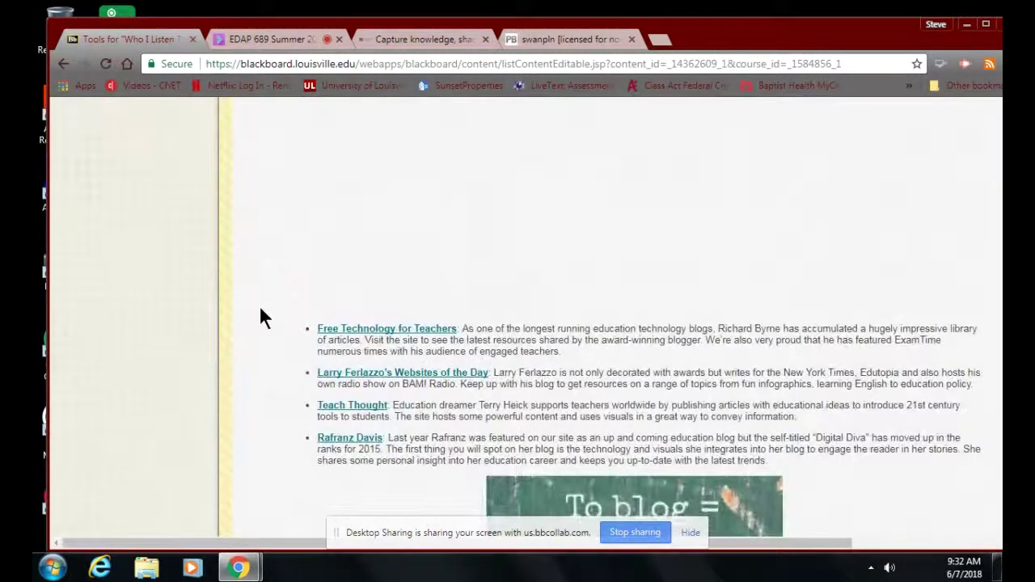
scroll(260, 317, down, 1)
scroll(261, 317, down, 1)
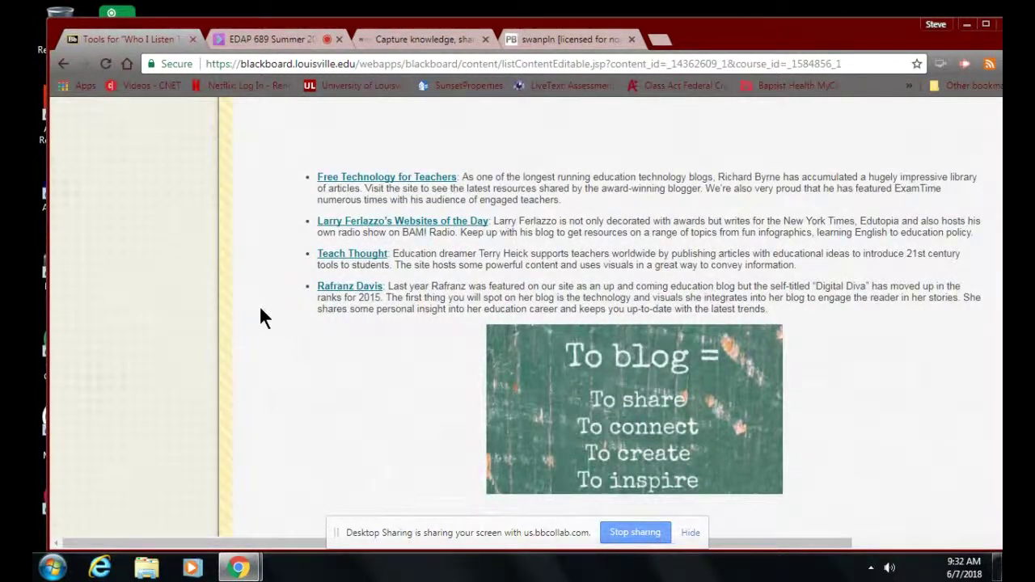
Step: Open the Free Technology for Teachers blog from the 2015 education blogs list and examine its recent posts through the Quizalize article
click(369, 179)
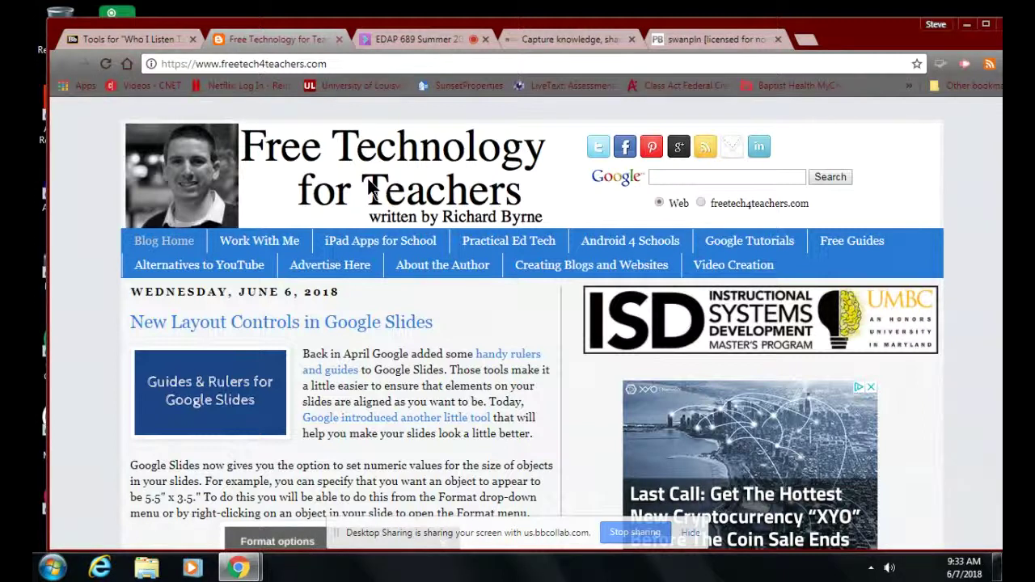
scroll(318, 335, down, 4)
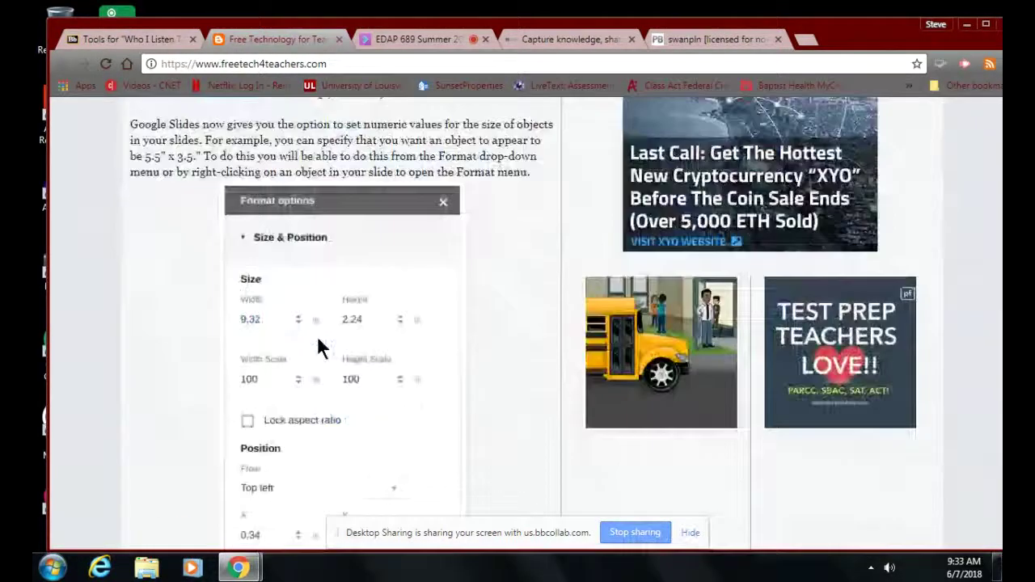
scroll(243, 327, down, 1)
scroll(180, 312, down, 1)
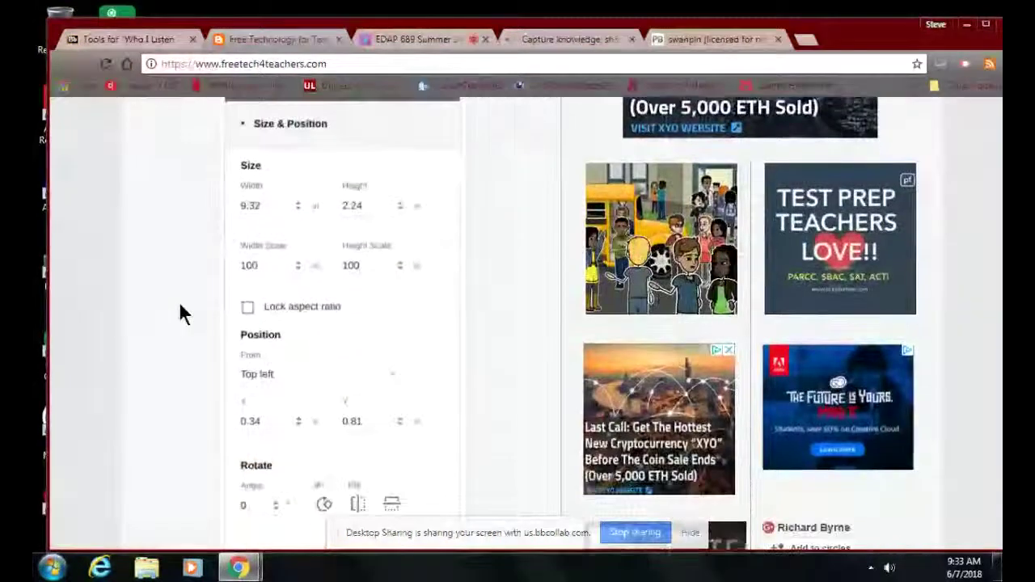
scroll(180, 312, down, 6)
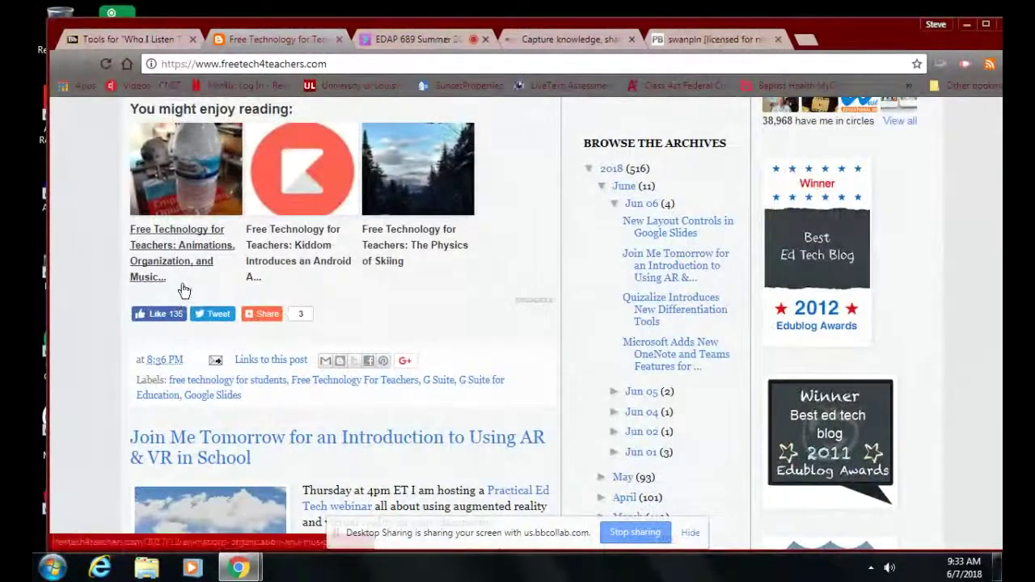
scroll(202, 304, down, 2)
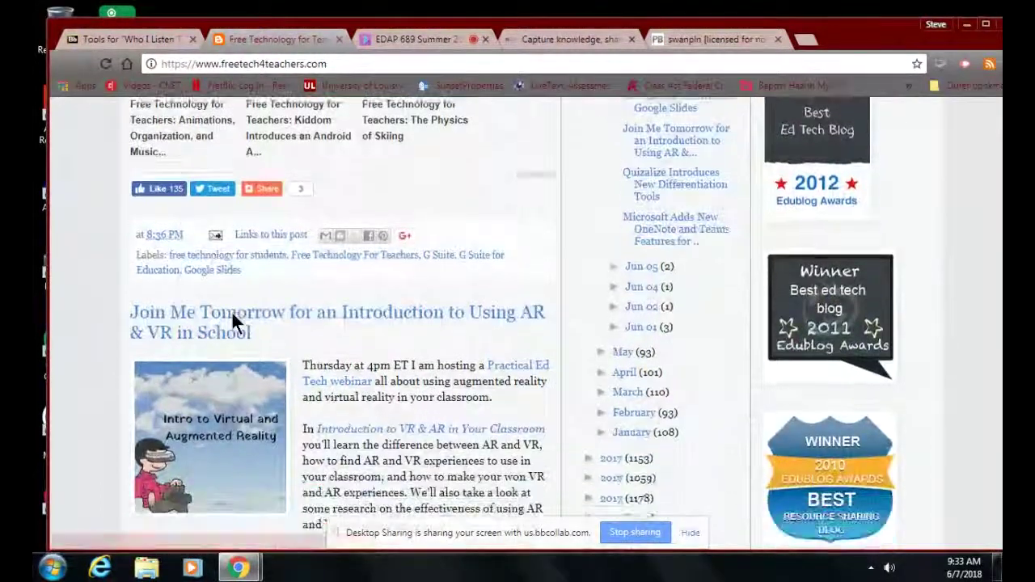
scroll(232, 316, down, 2)
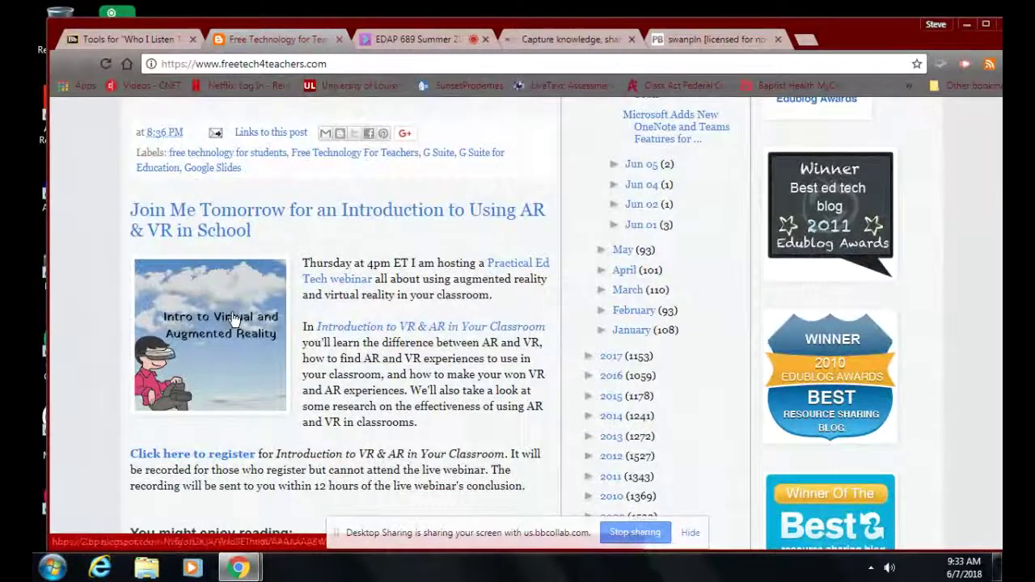
scroll(234, 320, down, 3)
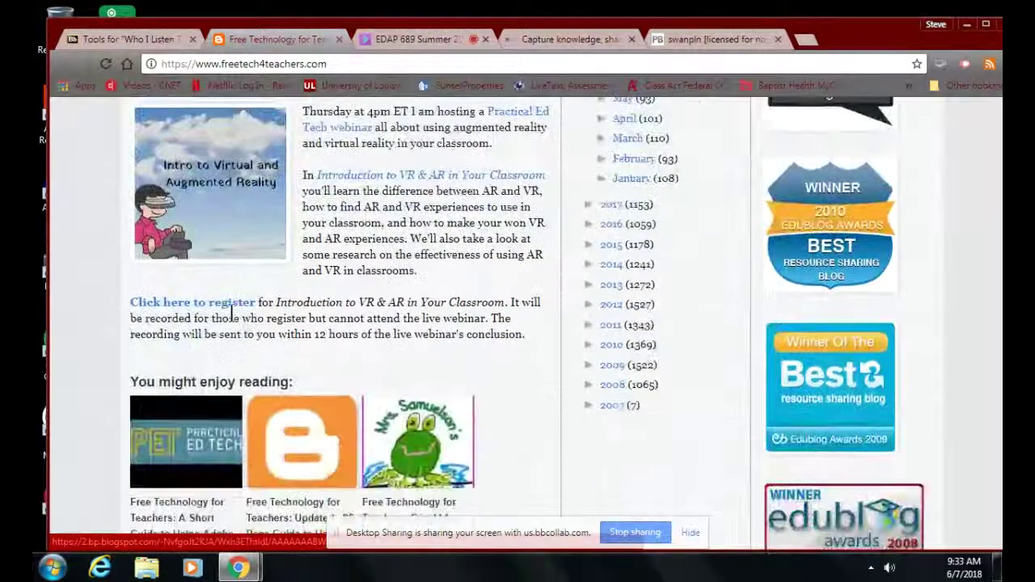
scroll(233, 315, down, 9)
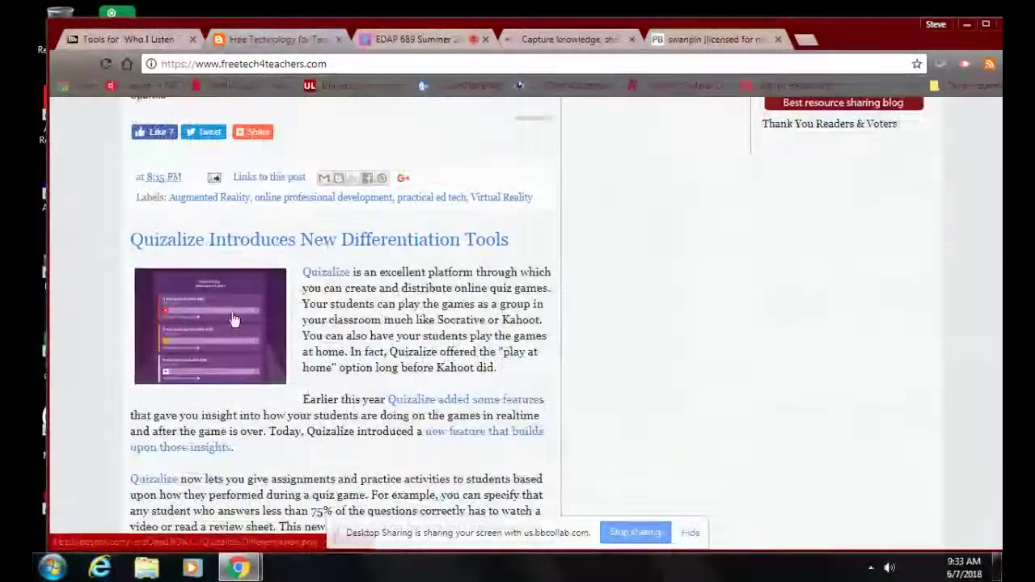
scroll(232, 319, down, 3)
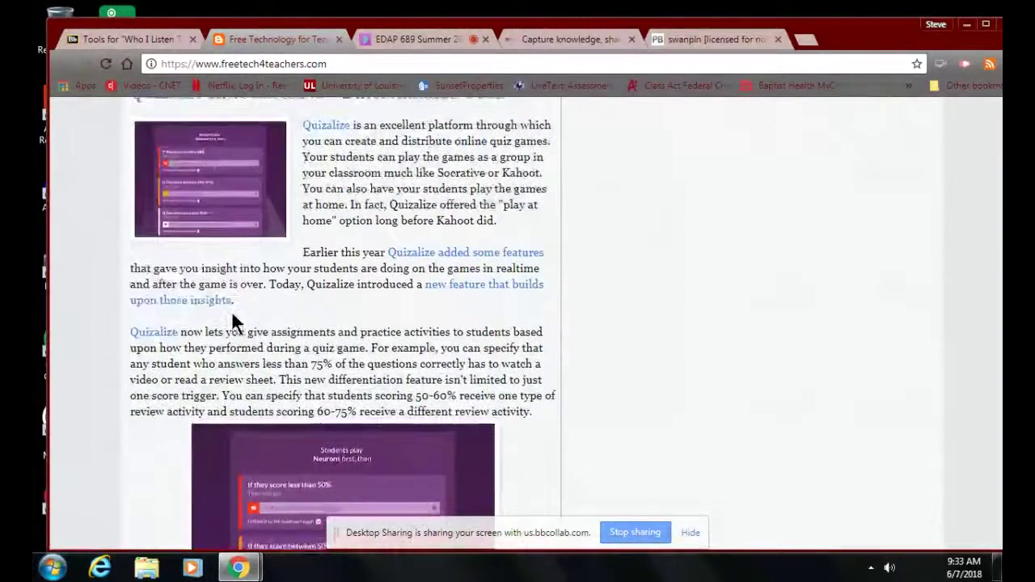
scroll(233, 319, up, 3)
scroll(233, 319, down, 5)
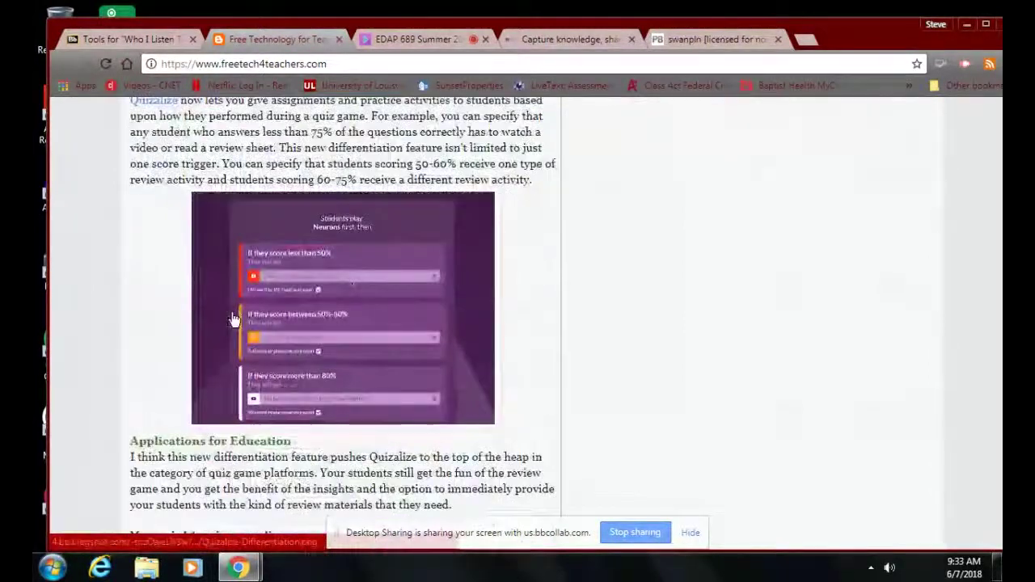
Step: Look over the Free Technology for Teachers home page, from its latest posts down to the post archive
scroll(233, 317, up, 10)
scroll(235, 315, up, 10)
scroll(233, 310, up, 3)
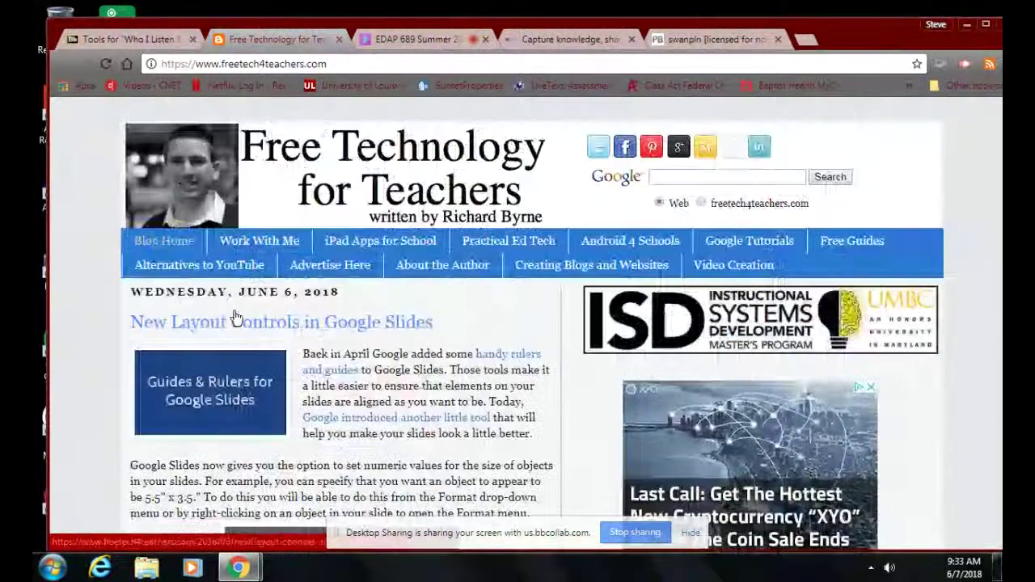
scroll(596, 416, down, 6)
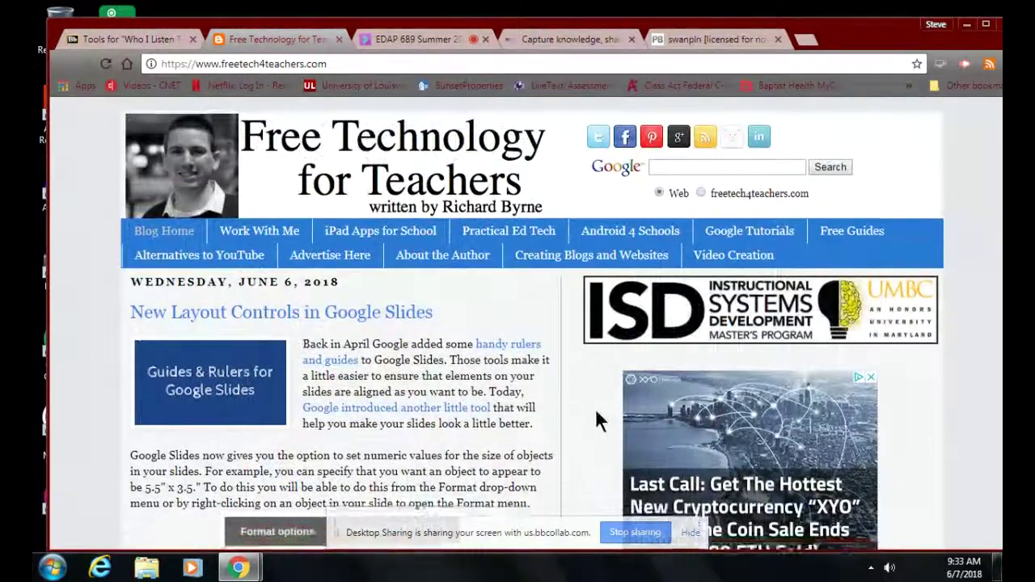
scroll(596, 417, down, 10)
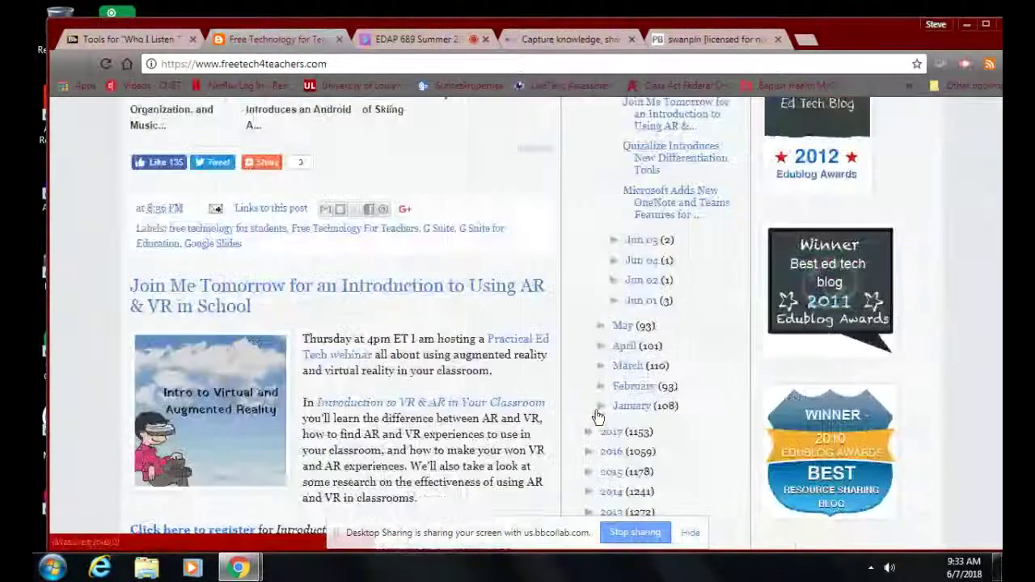
scroll(596, 416, up, 4)
scroll(595, 409, up, 12)
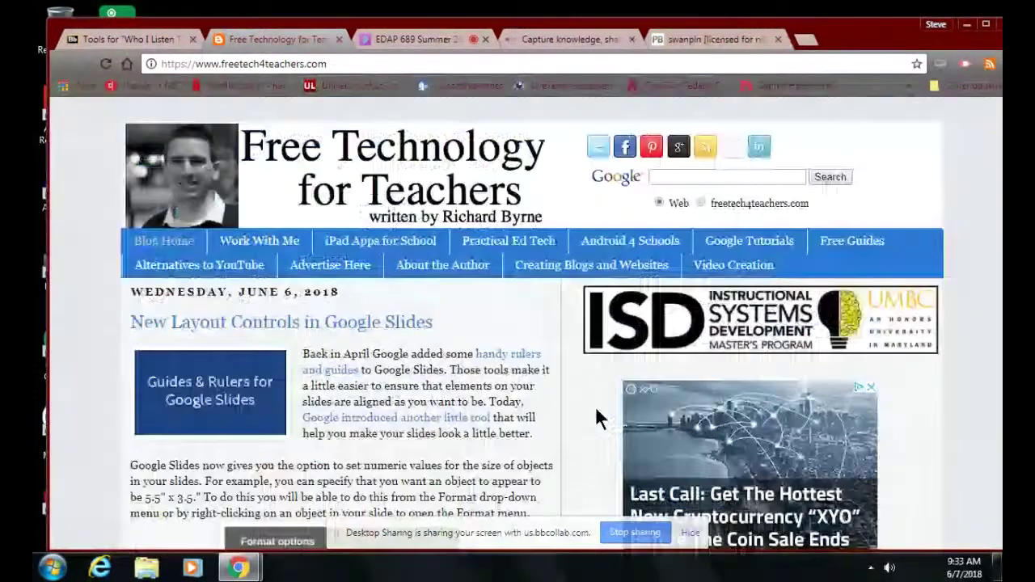
Step: Copy the link address of the "Free Technology for Teachers - RSS" feed from the blog's detected feed URLs
click(988, 65)
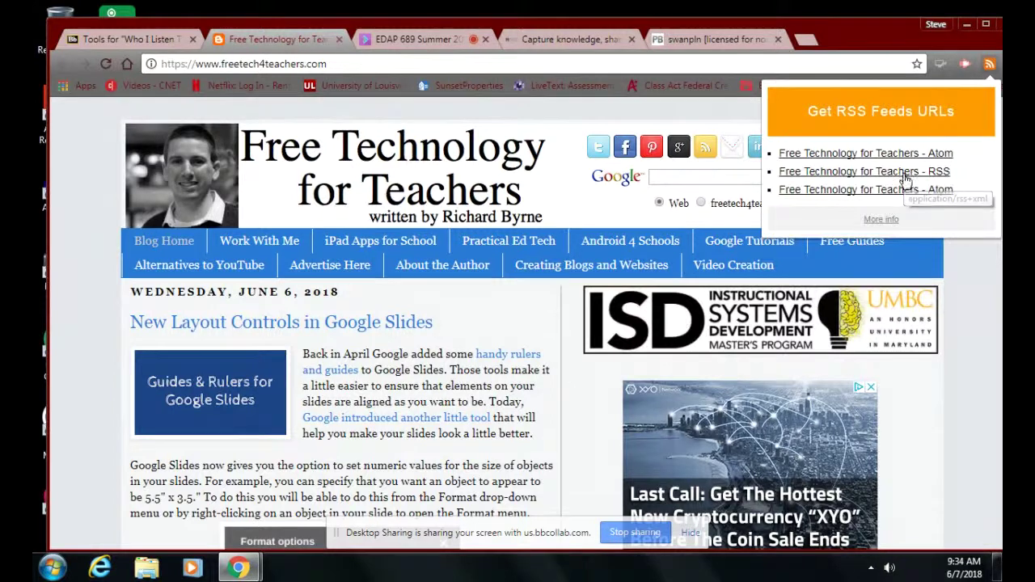
right_click(906, 177)
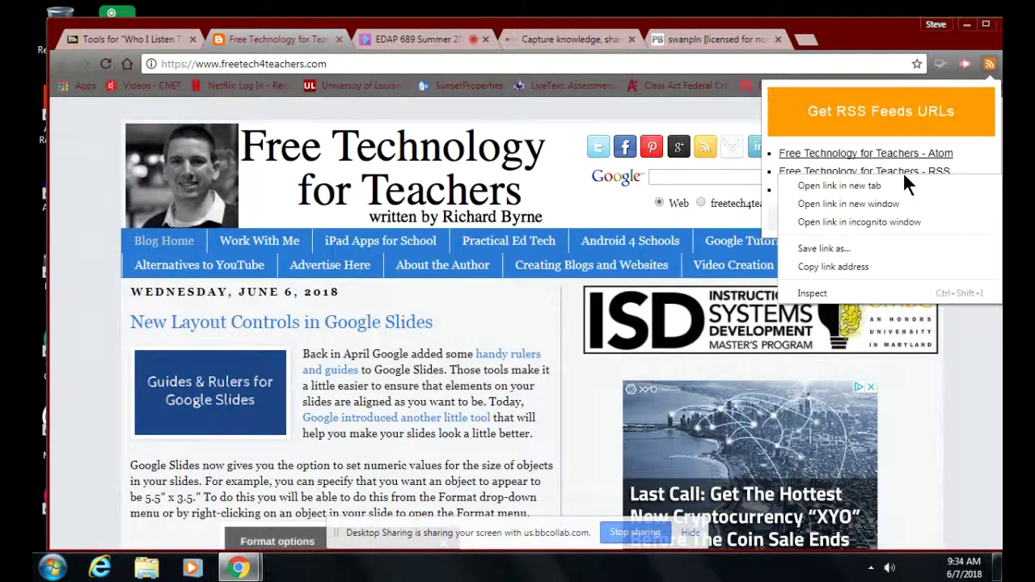
click(851, 267)
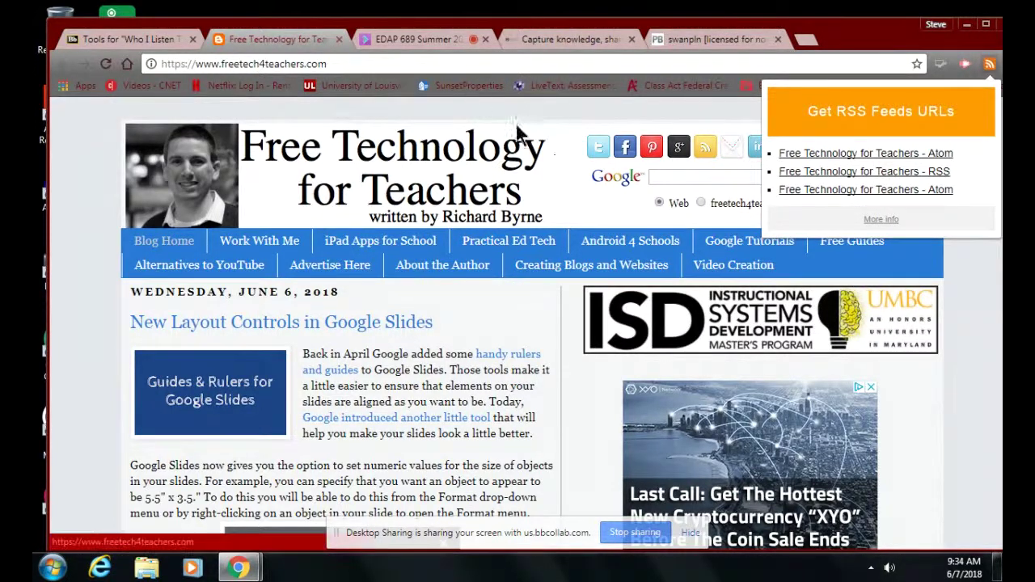
click(968, 276)
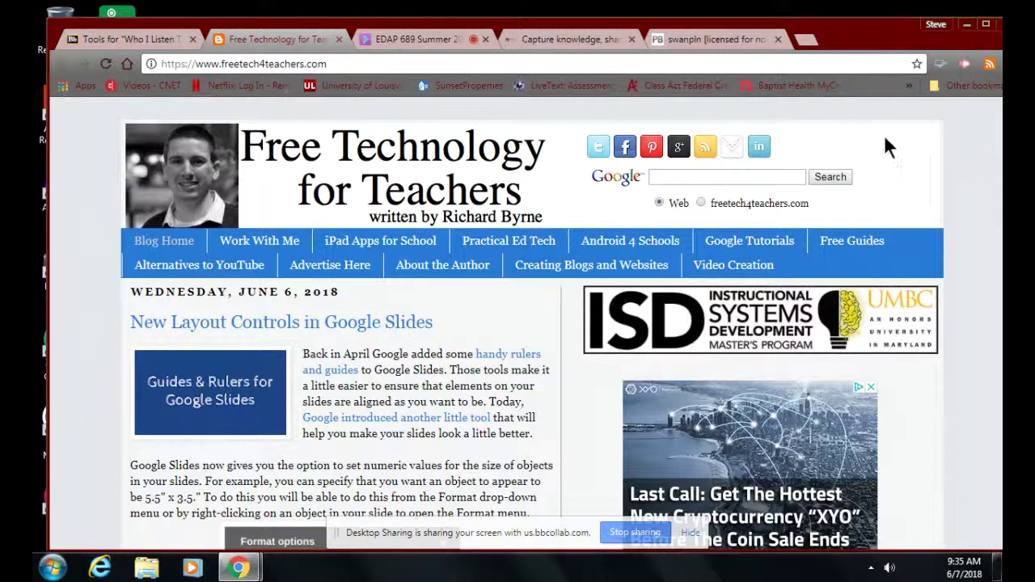
Step: Start editing the Module 3 RSS page in the swanpln workspace and add an RSS feed plugin to it
click(704, 45)
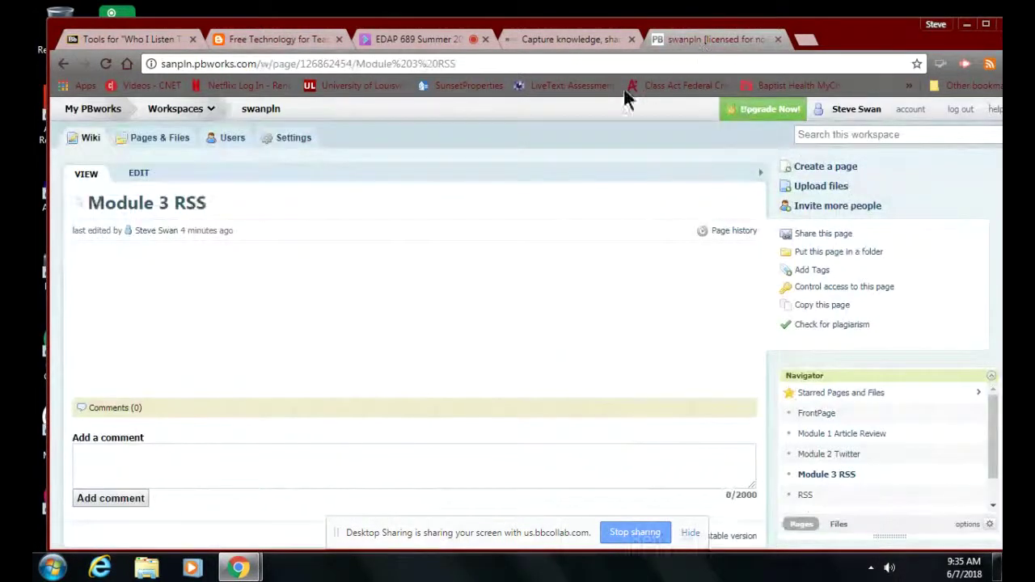
click(139, 180)
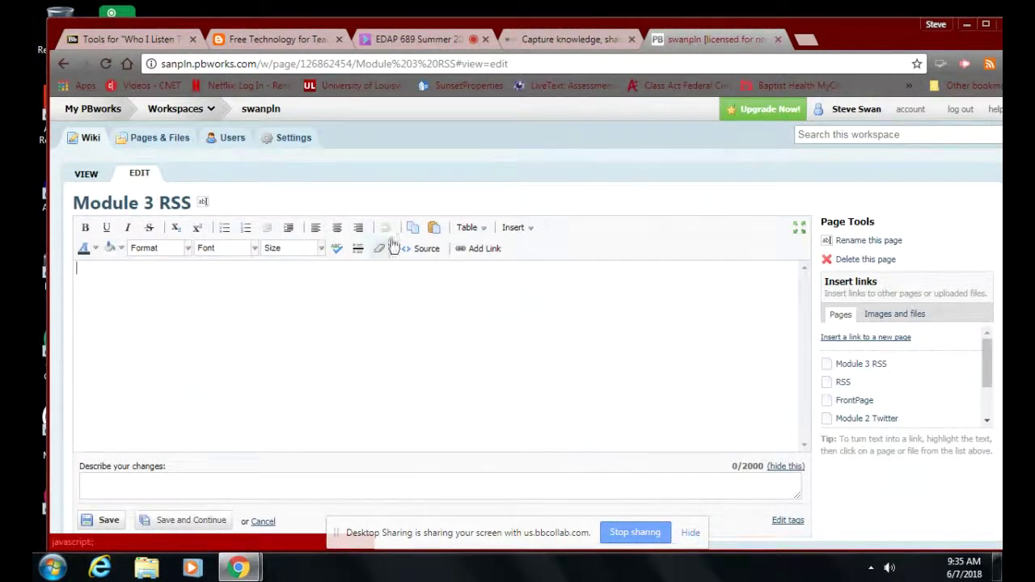
click(526, 236)
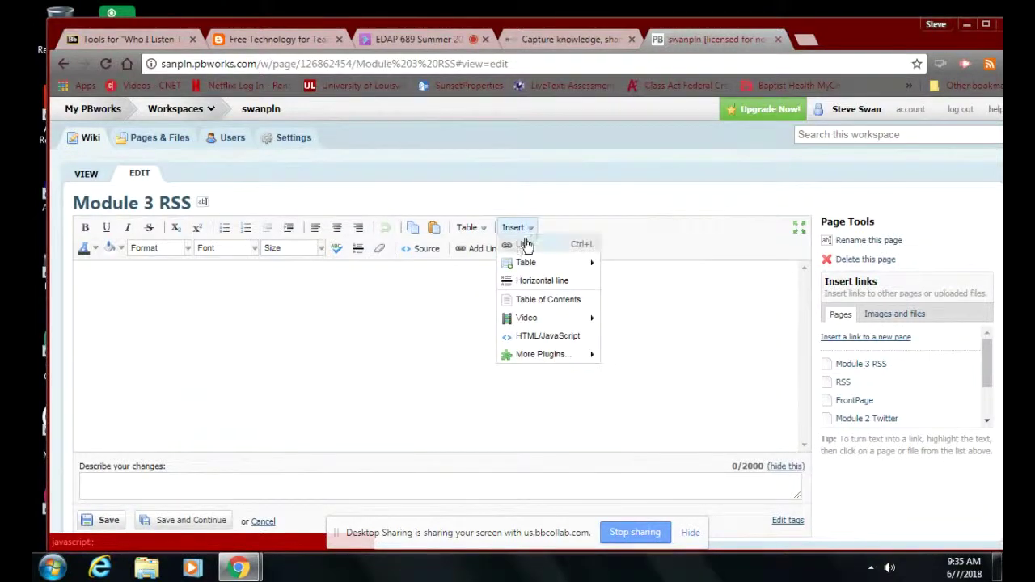
mouse_move(527, 323)
mouse_move(527, 361)
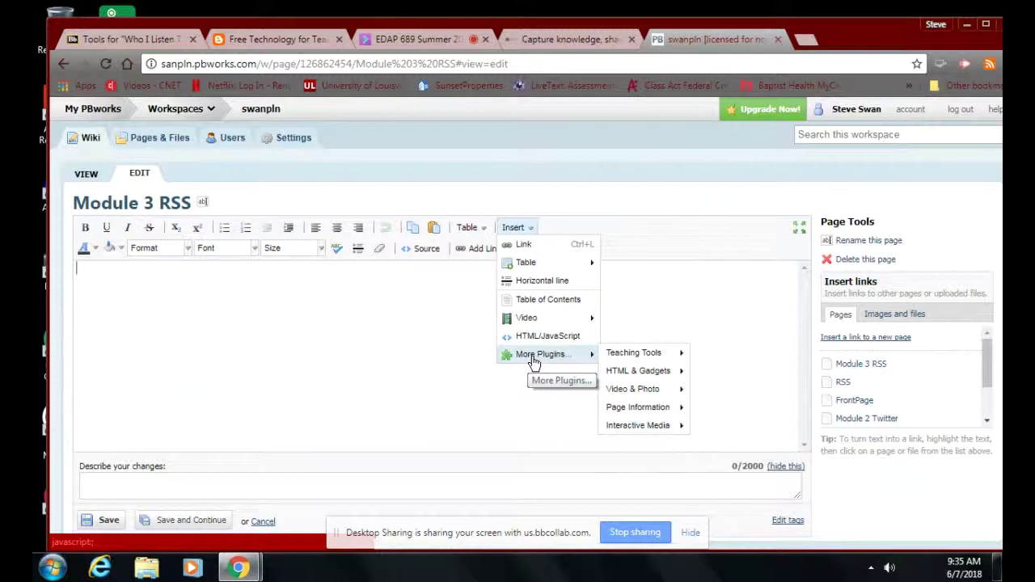
mouse_move(615, 360)
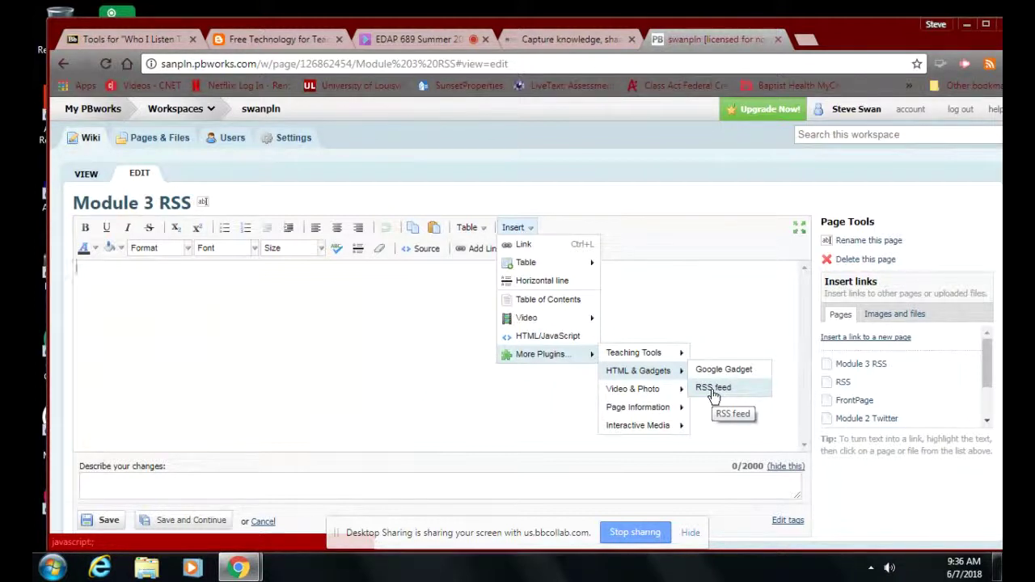
click(714, 389)
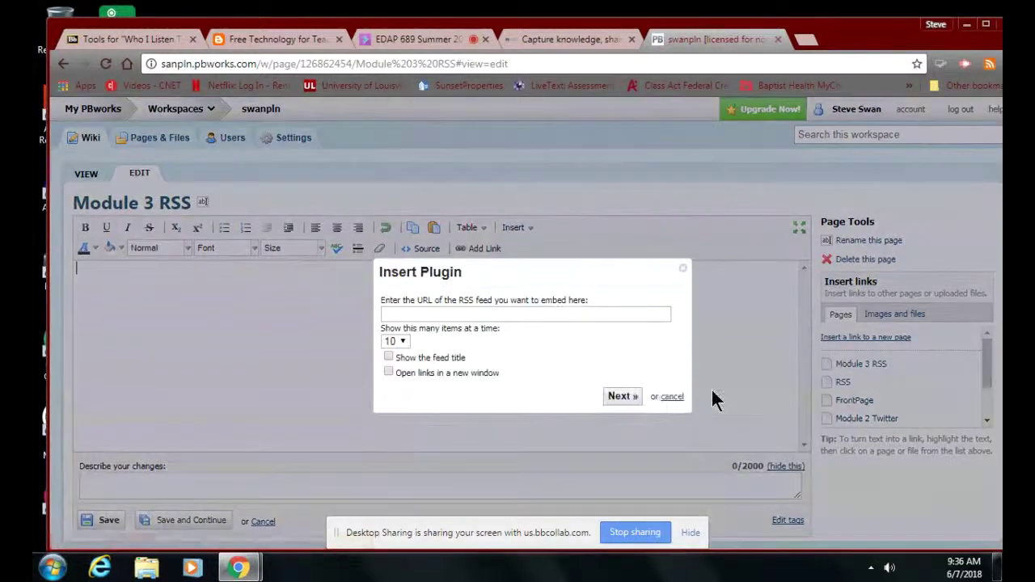
Step: Configure the plugin with the copied freetech4teachers.com feed URL, 10 items at a time, the feed title shown and links opening in a new window
click(393, 312)
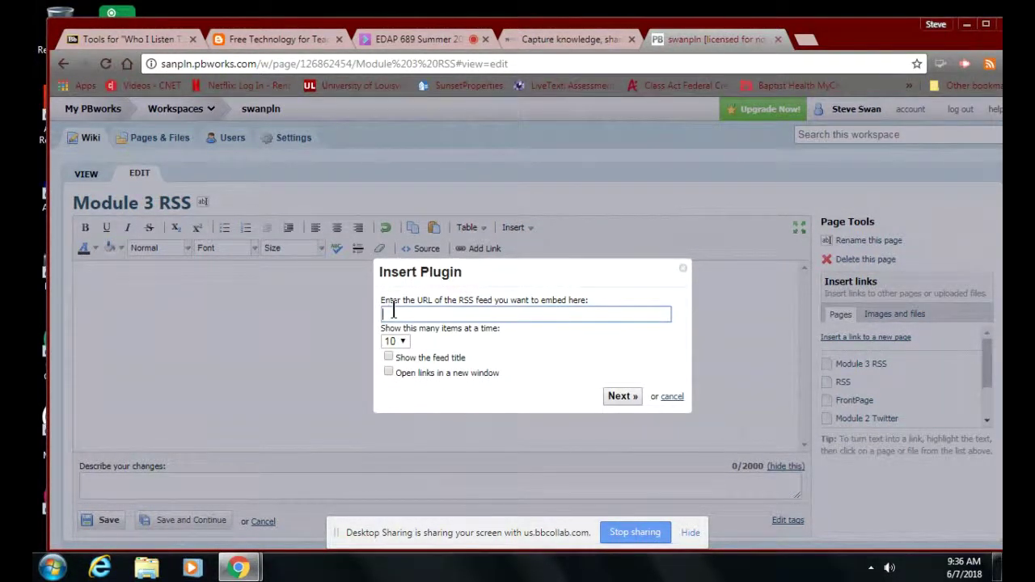
key(ctrl+v)
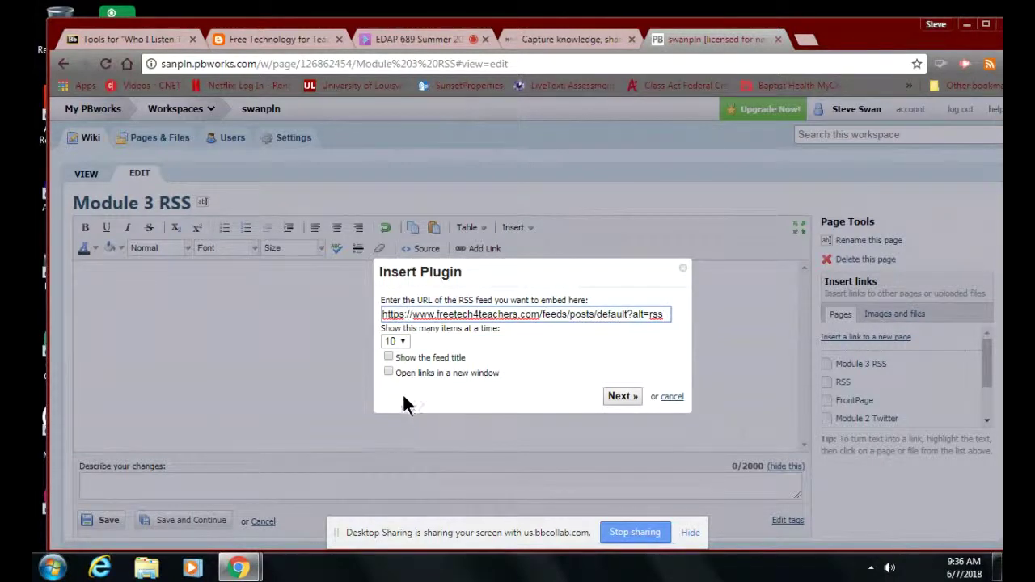
click(404, 341)
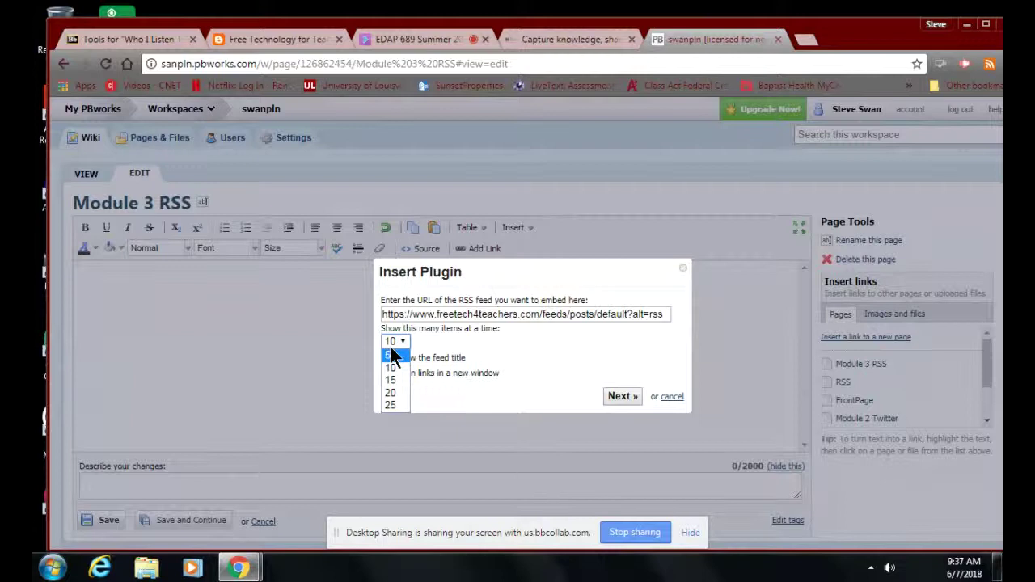
click(390, 343)
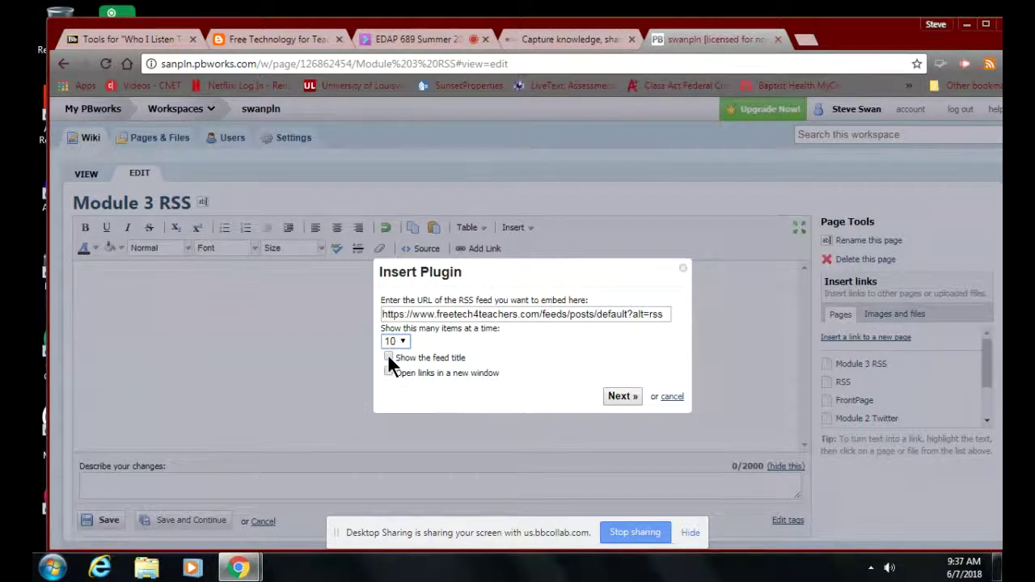
click(387, 357)
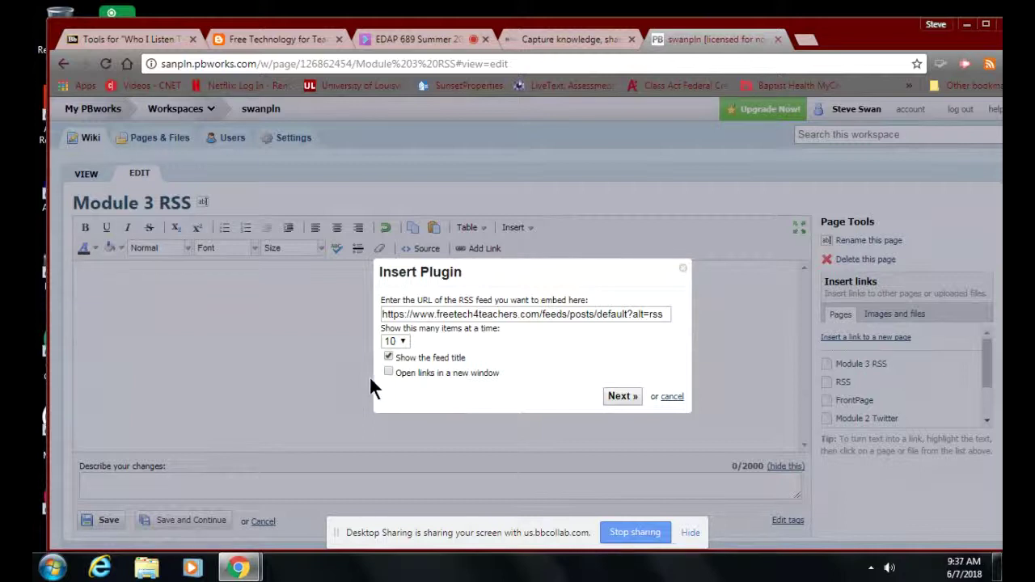
click(387, 371)
Step: Check the Collaborate session chat, insert the configured feed plugin into the Module 3 RSS page and save the page
click(401, 39)
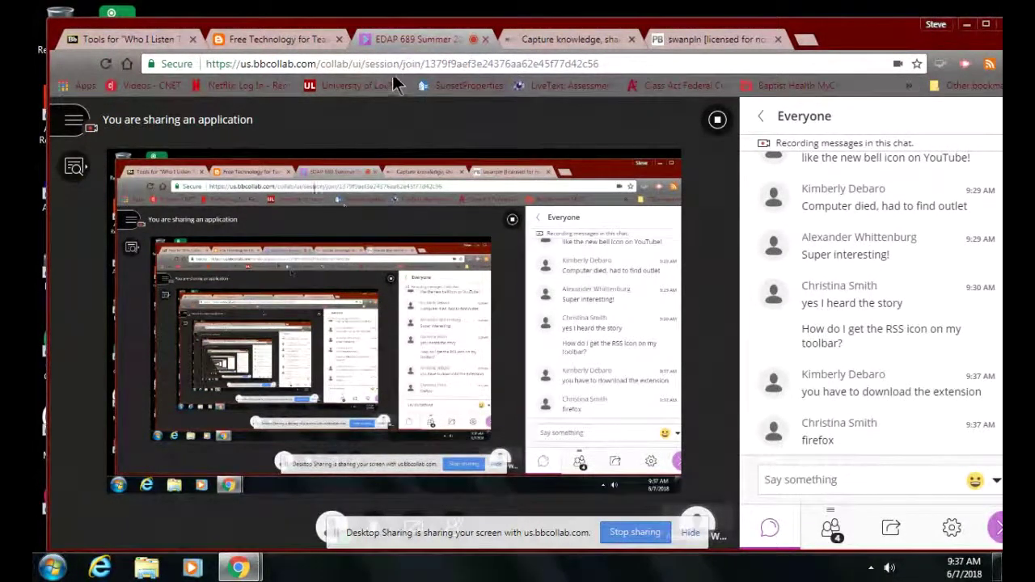
click(661, 39)
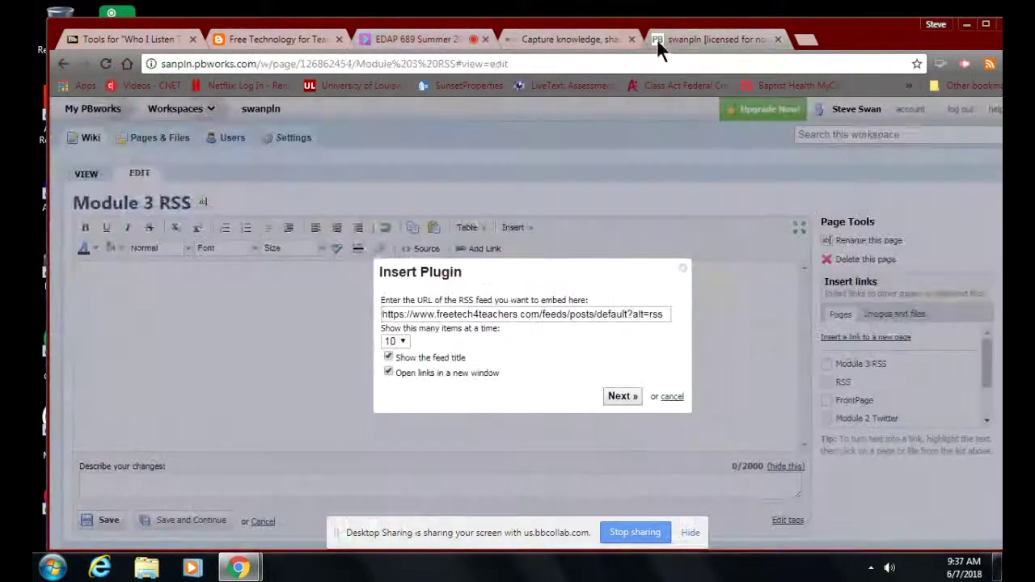
click(621, 396)
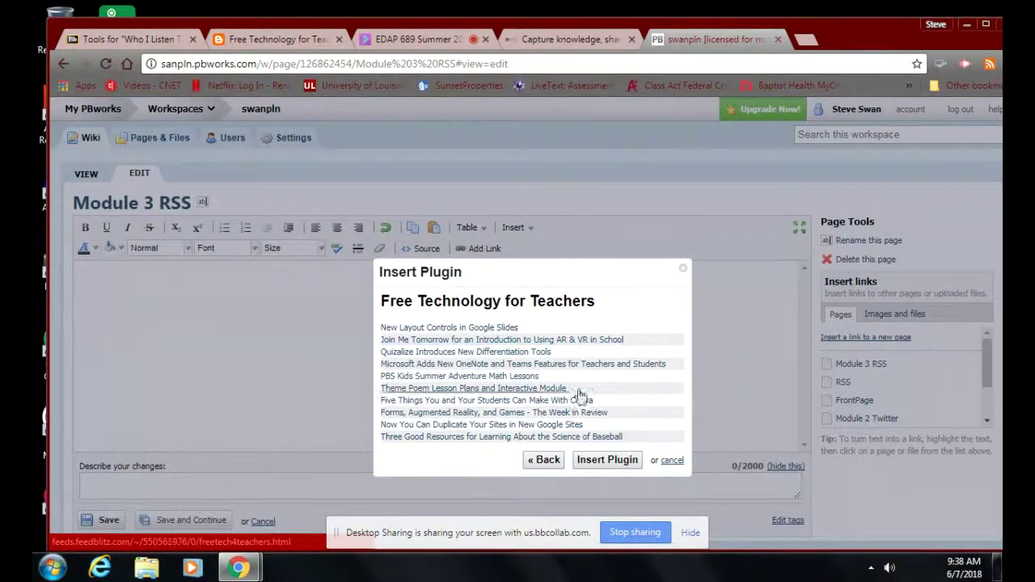
click(605, 460)
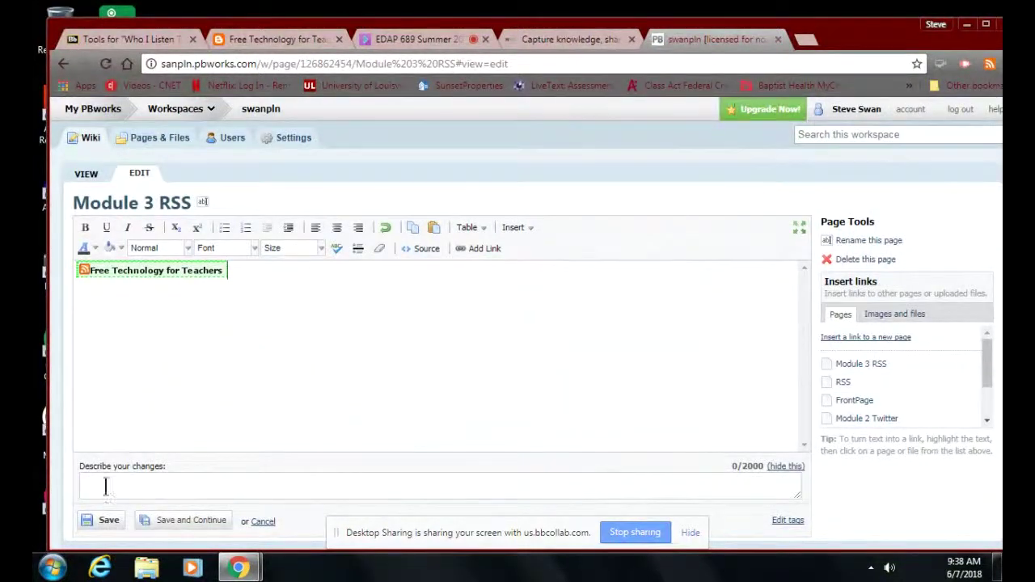
click(99, 522)
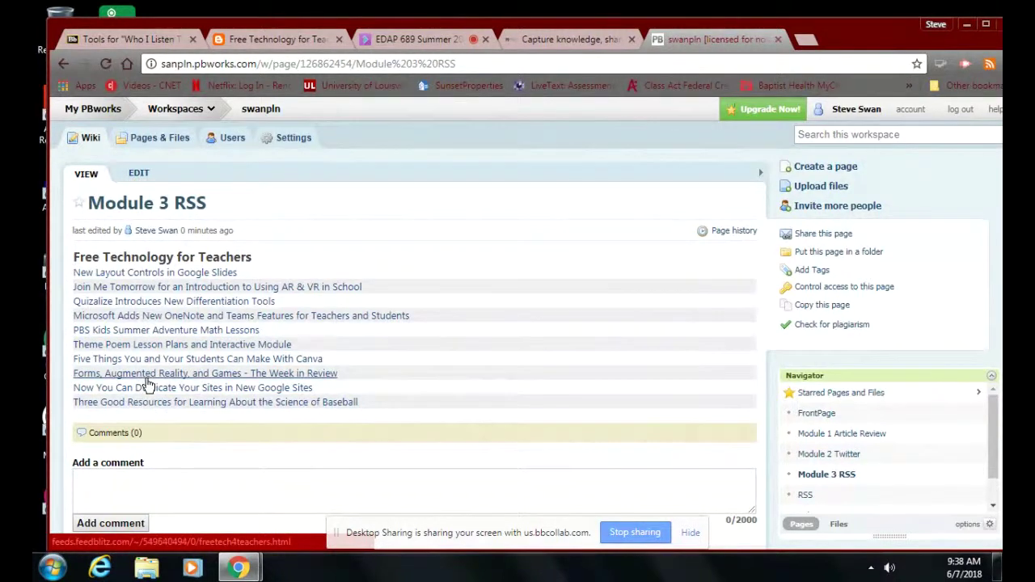
Step: Test the feed's Quizalize article link, return to the wiki page, and close the article and the "Capture knowledge" page
click(151, 305)
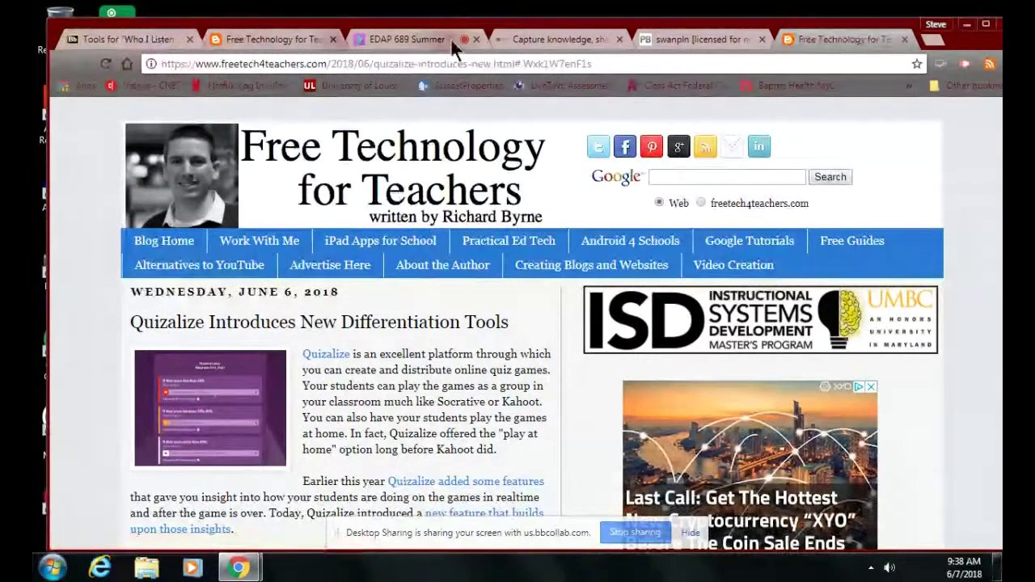
click(668, 35)
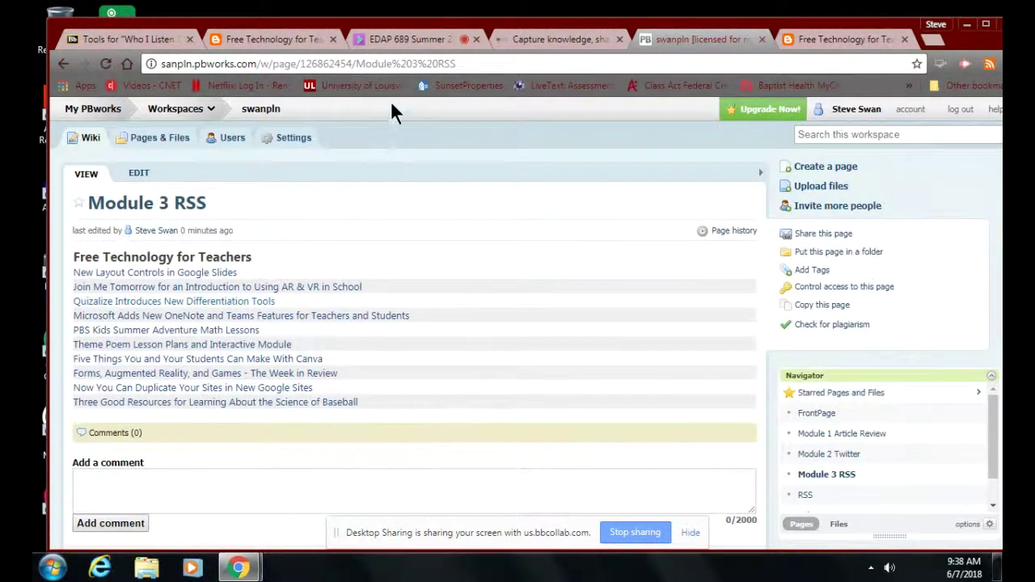
click(613, 38)
click(619, 39)
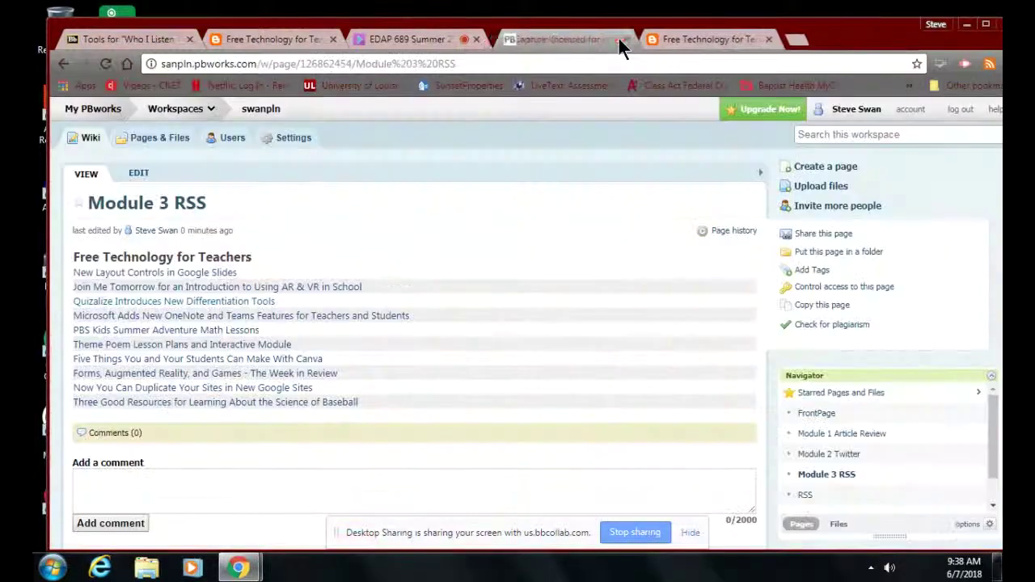
click(761, 39)
Step: Move the Chrome window aside to reach the desktop, launch Firefox and reposition its window
drag(708, 48, 804, 41)
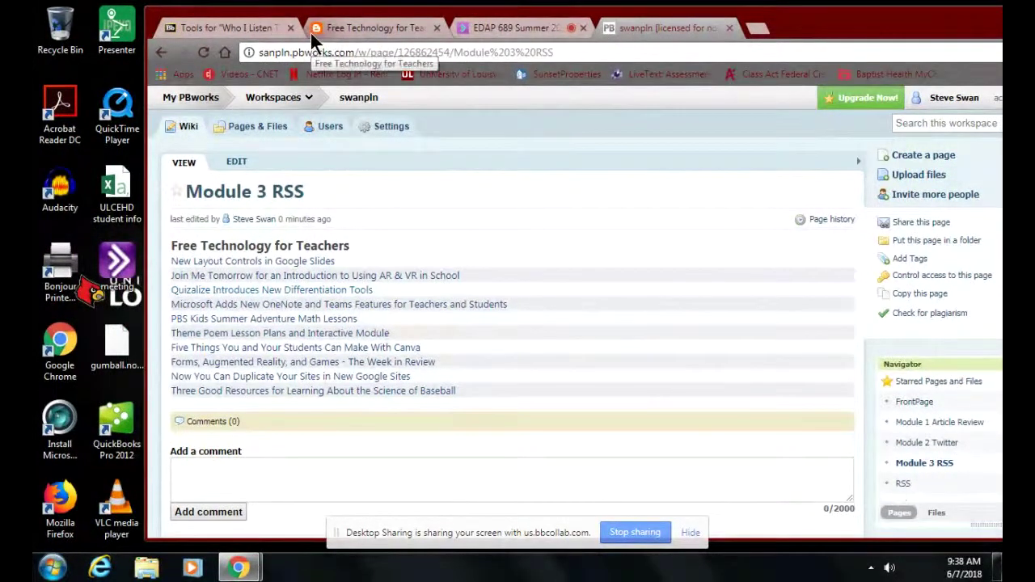
double_click(52, 505)
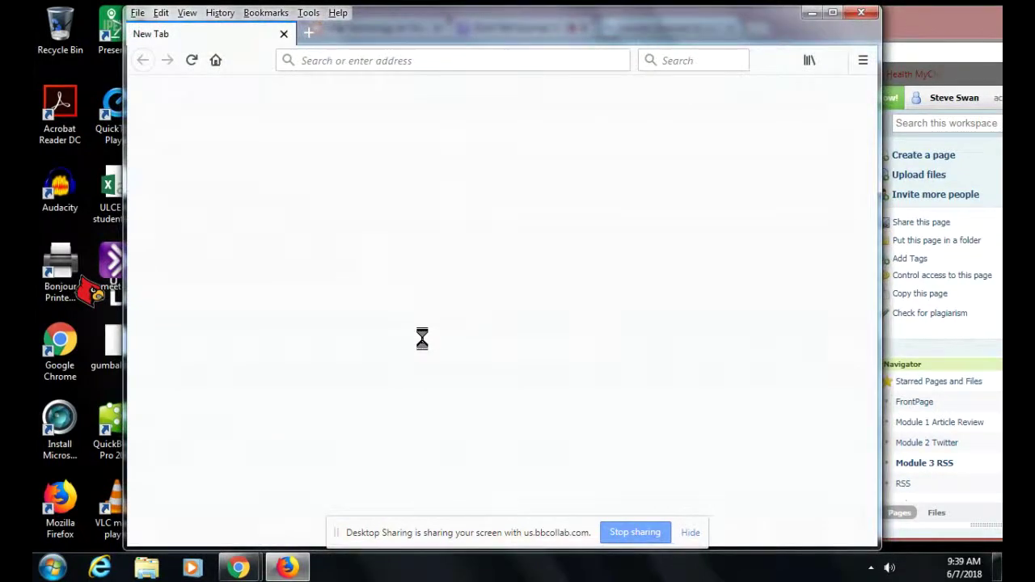
click(863, 61)
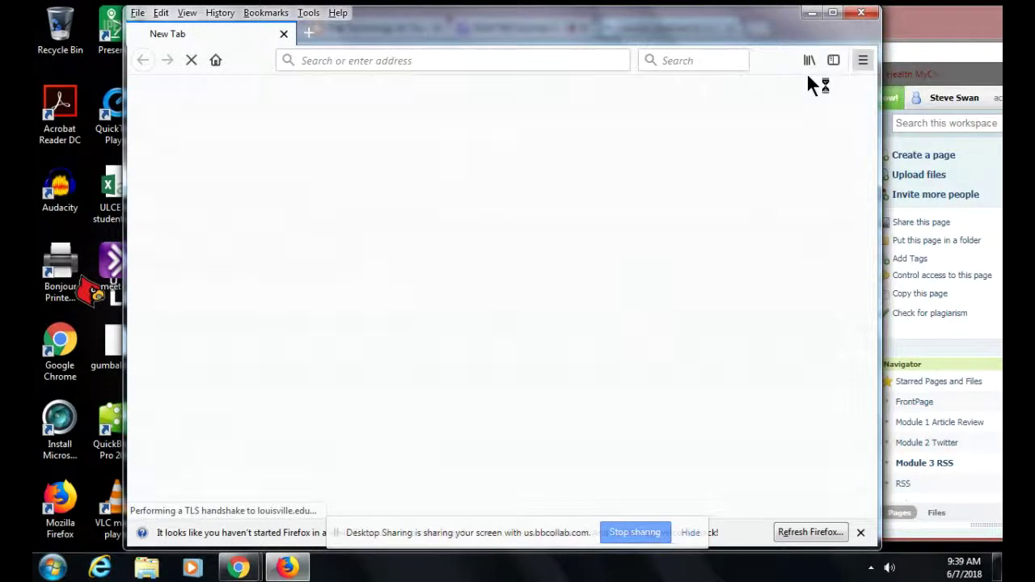
click(587, 141)
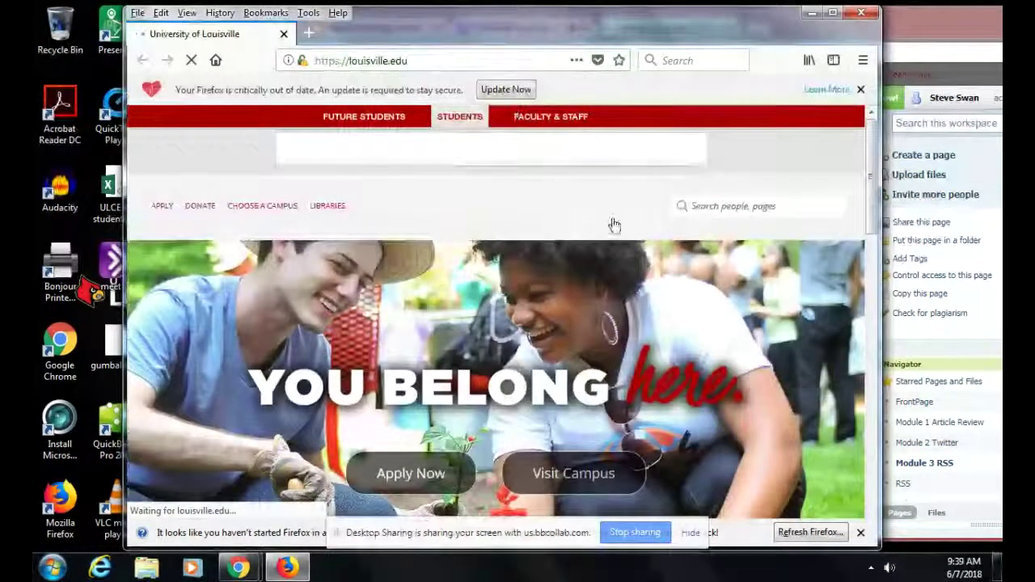
drag(678, 46, 603, 40)
Step: Open Blackboard from the University of Louisville account links and log in with the prefilled credentials
click(750, 146)
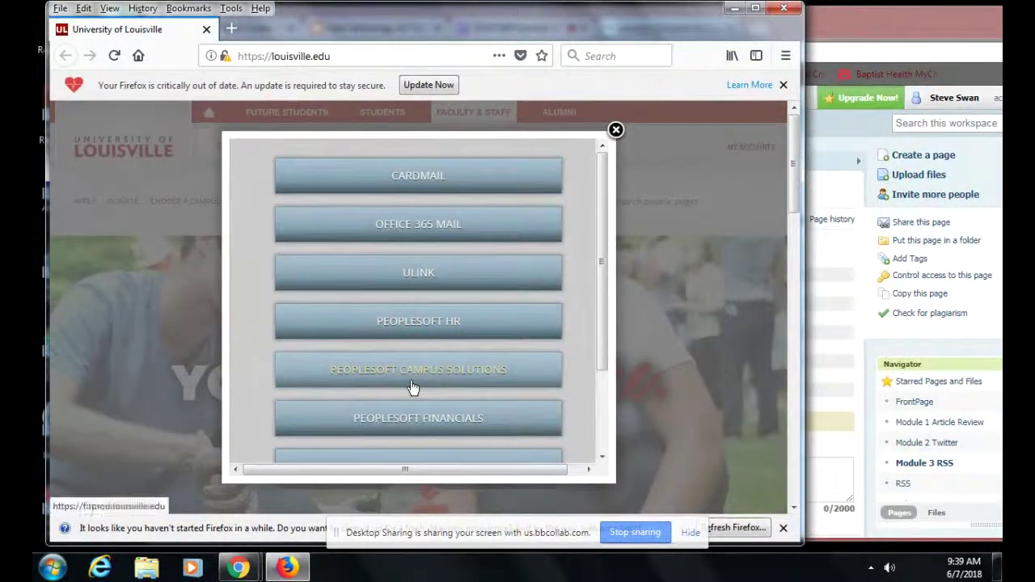
scroll(413, 388, down, 2)
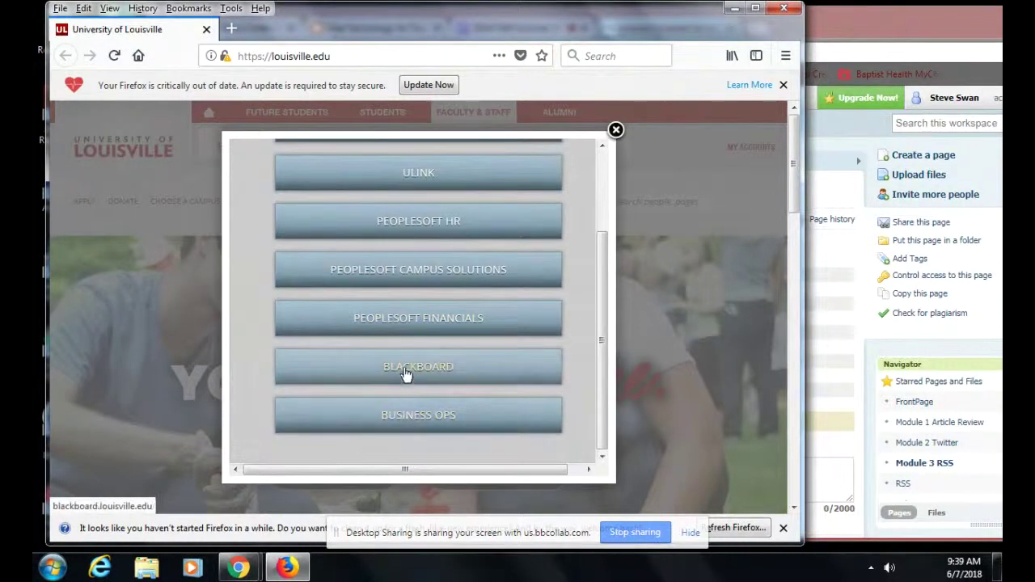
click(406, 370)
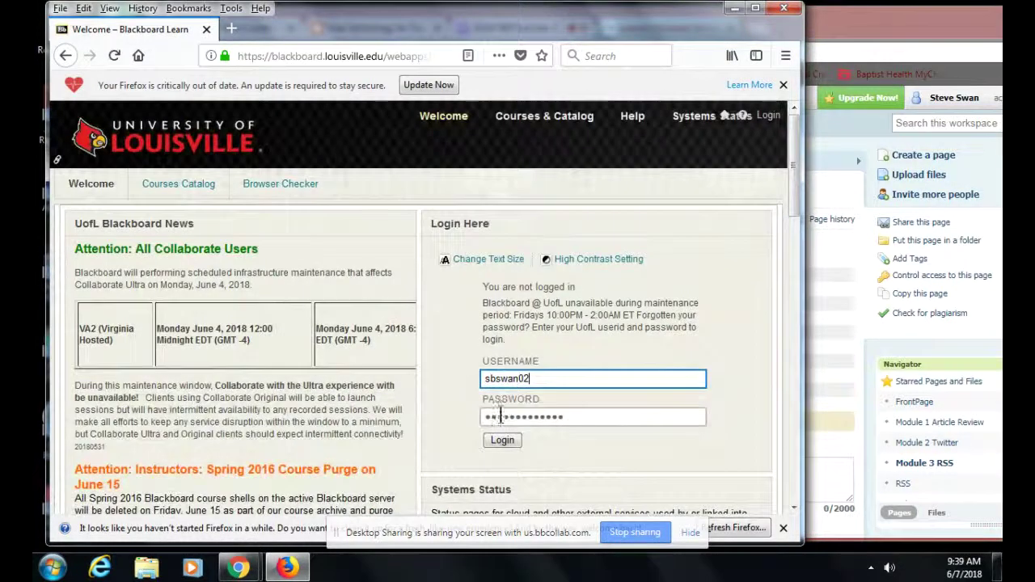
click(502, 441)
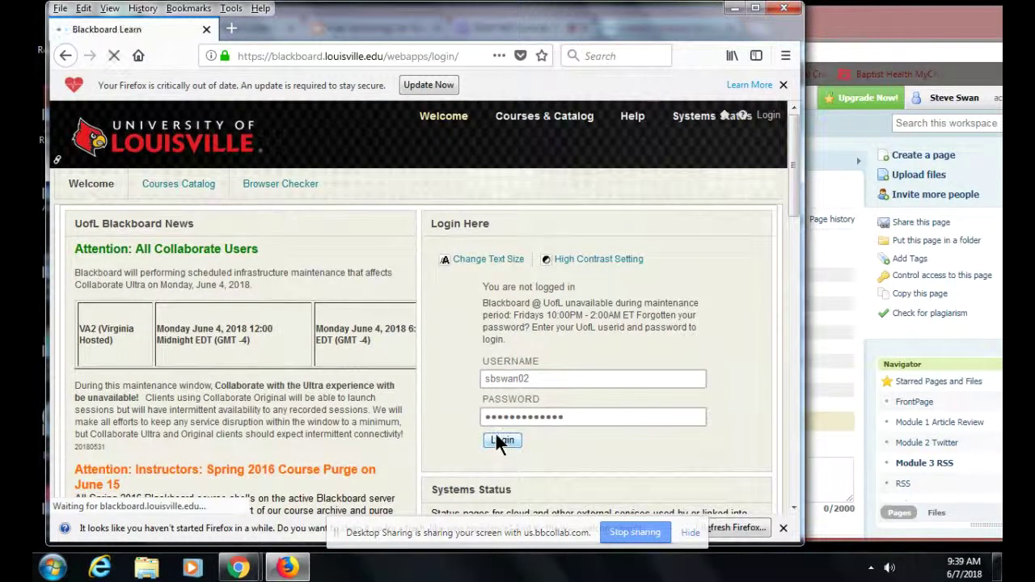
Step: Re-enter the Blackboard account password, log in and update the login saved in the browser
drag(378, 414, 231, 406)
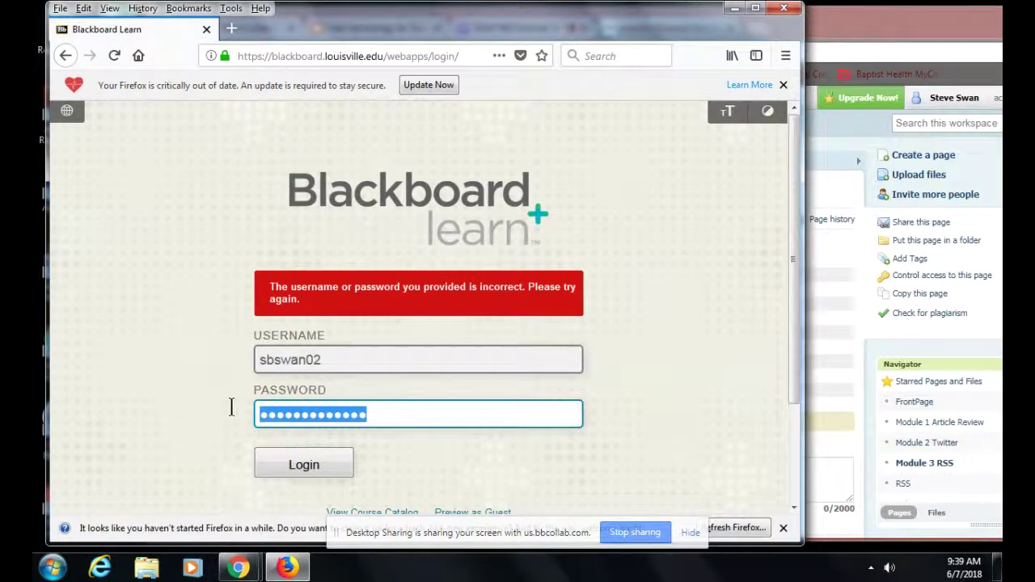
text(*****)
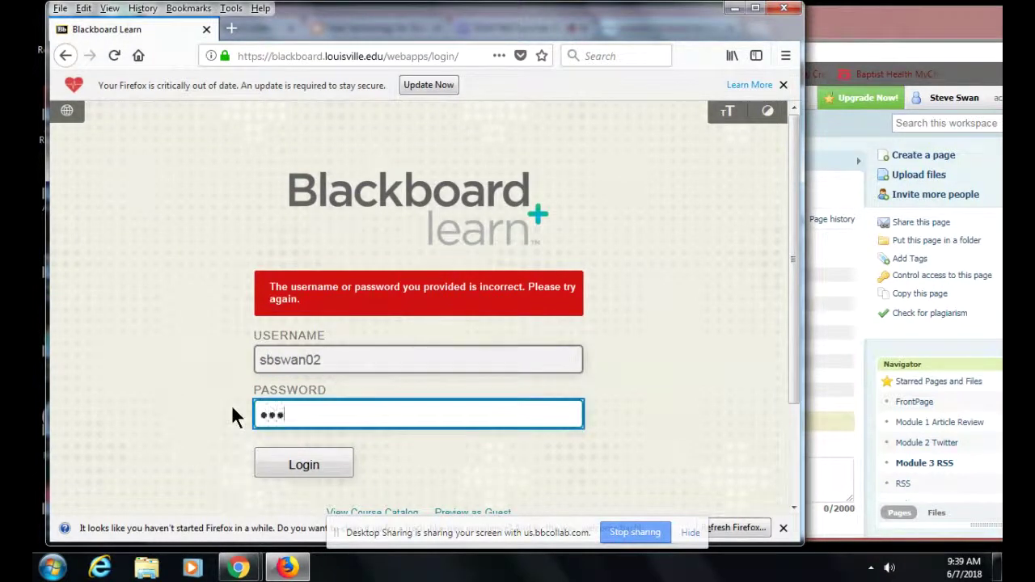
text(****)
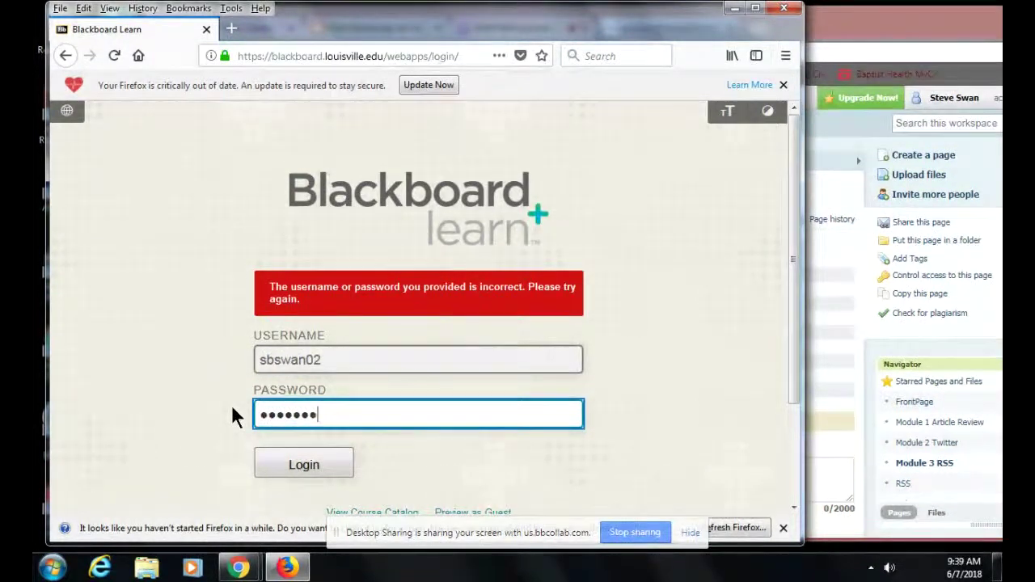
text(****)
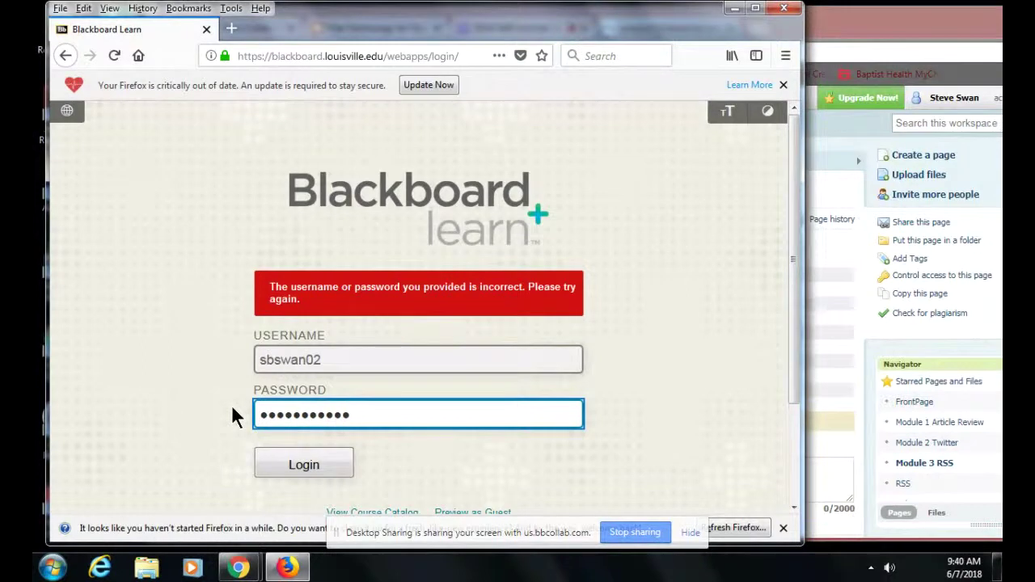
text(***)
click(324, 475)
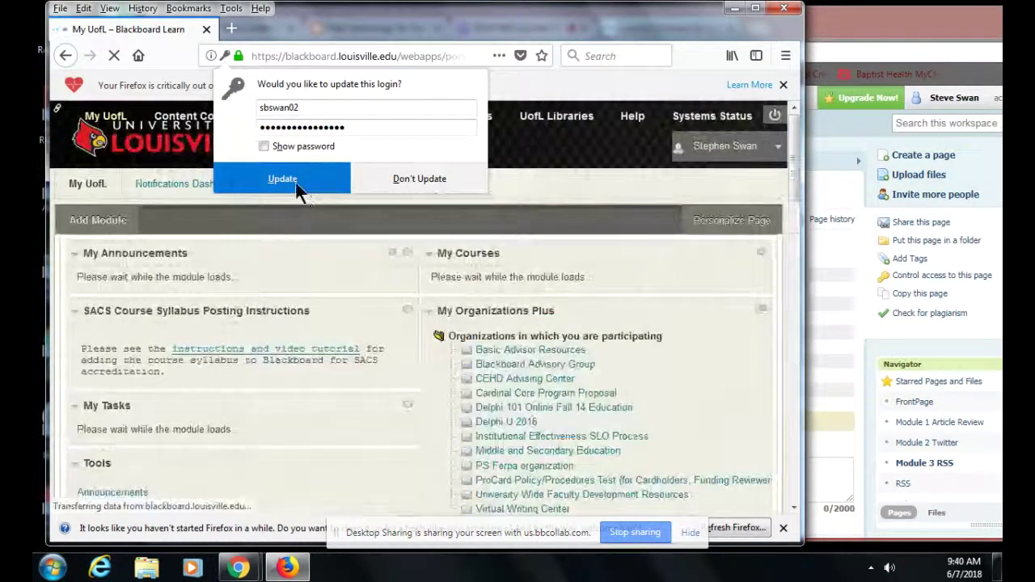
click(295, 182)
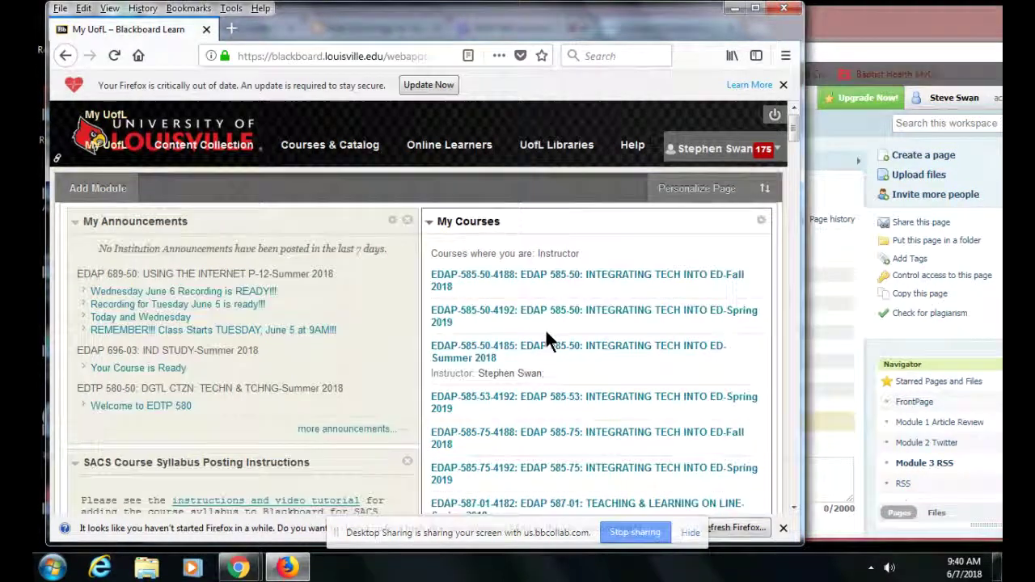
Step: Open the EDAP 689-50: USING THE INTERNET P-12-Summer 2018 course and its "Course Modules Located Here!!!" folder
scroll(546, 340, down, 15)
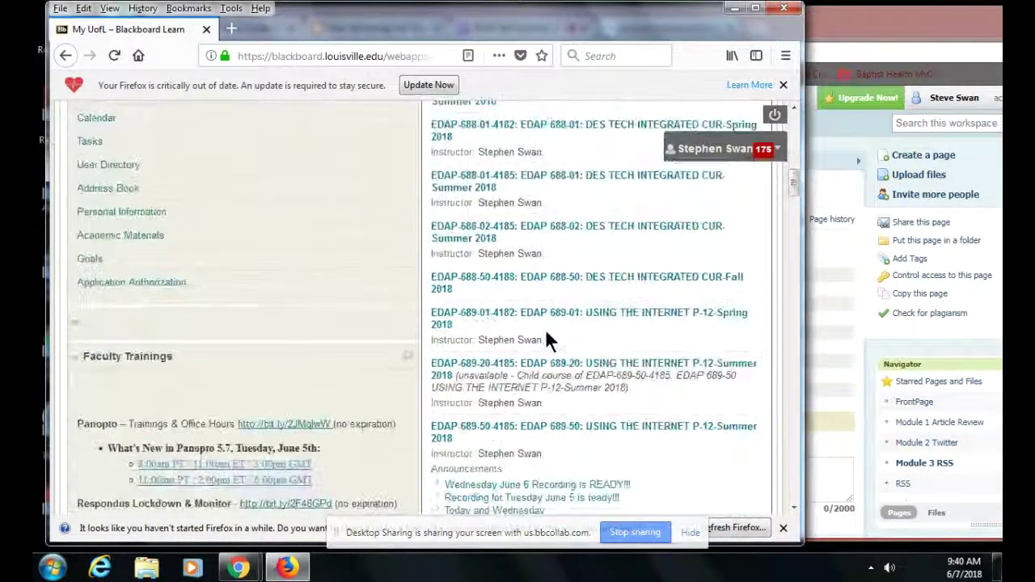
scroll(547, 339, down, 2)
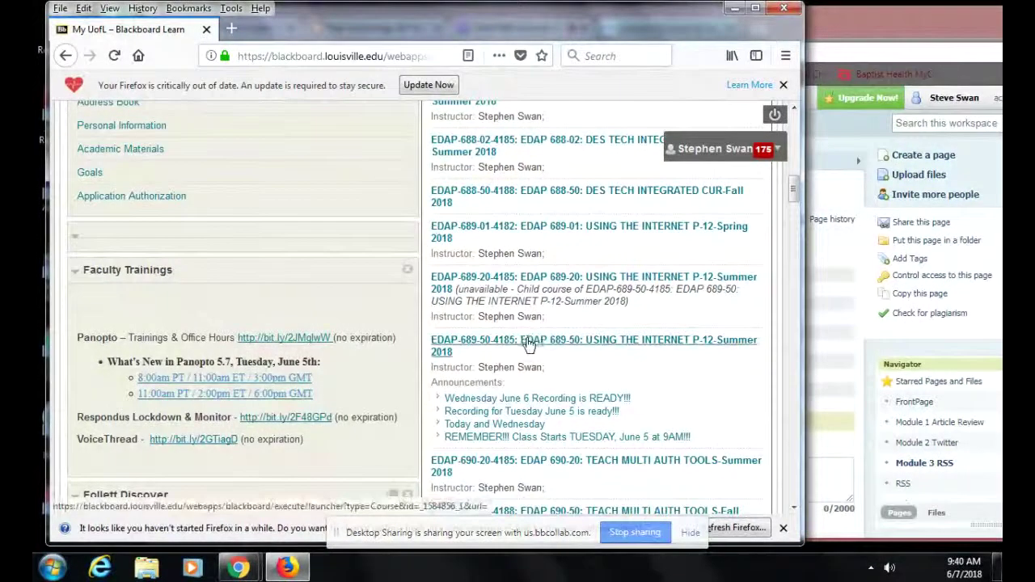
click(527, 345)
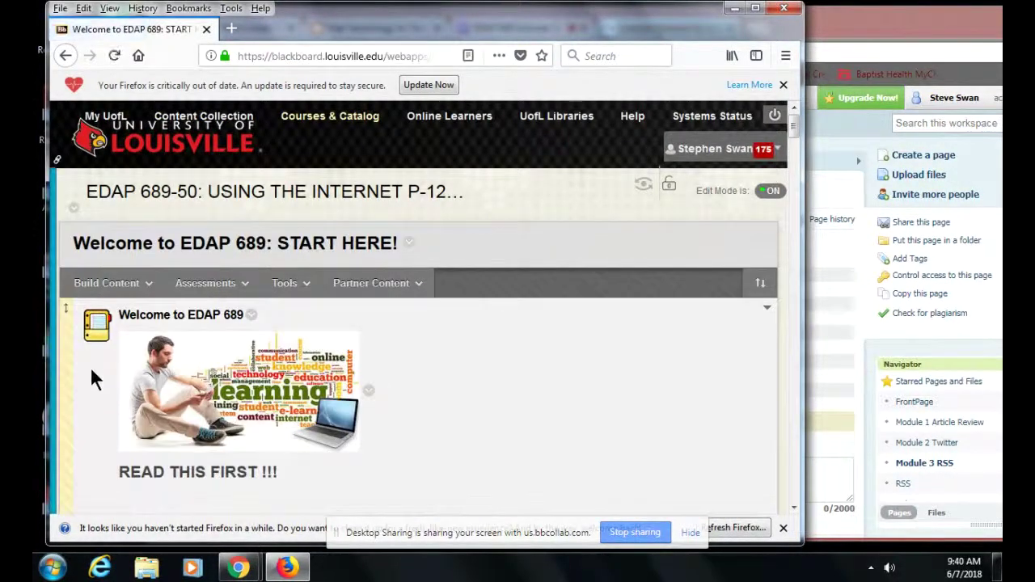
click(60, 336)
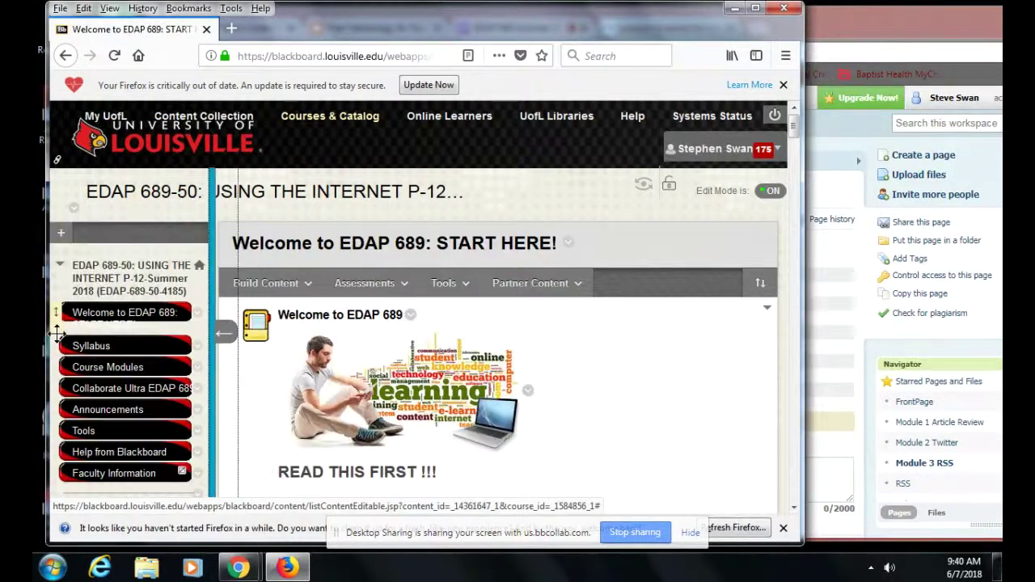
click(96, 369)
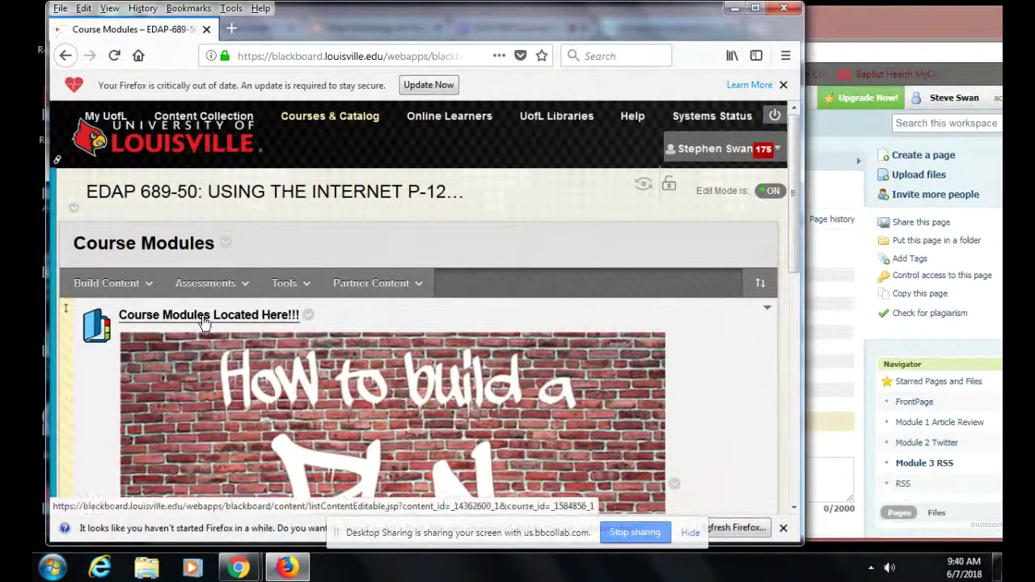
click(202, 336)
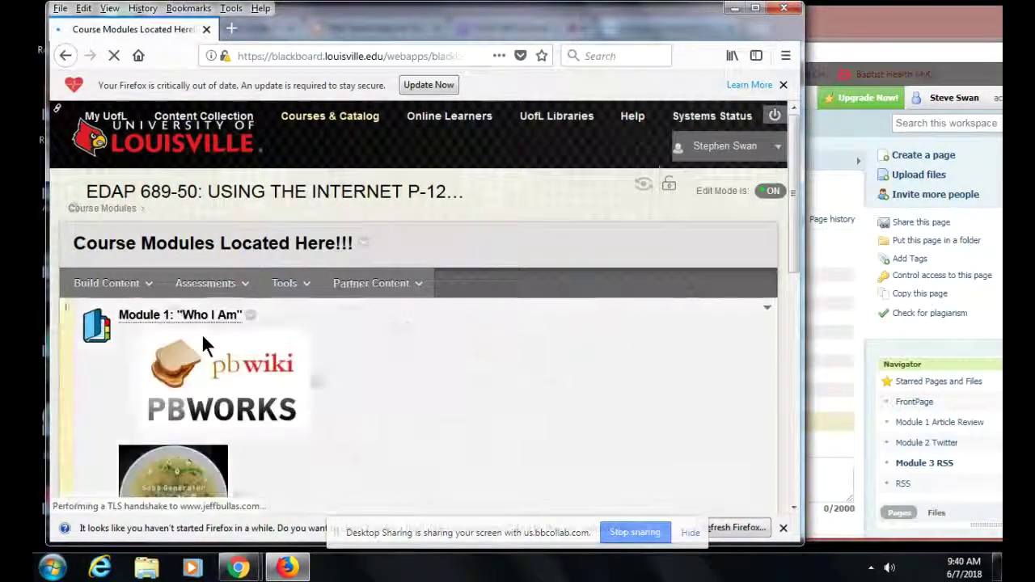
Step: Open "Module 3: Who I Listen To" and its "Tools for 'Who I Listen To'" folder
scroll(202, 333, down, 10)
scroll(201, 333, down, 15)
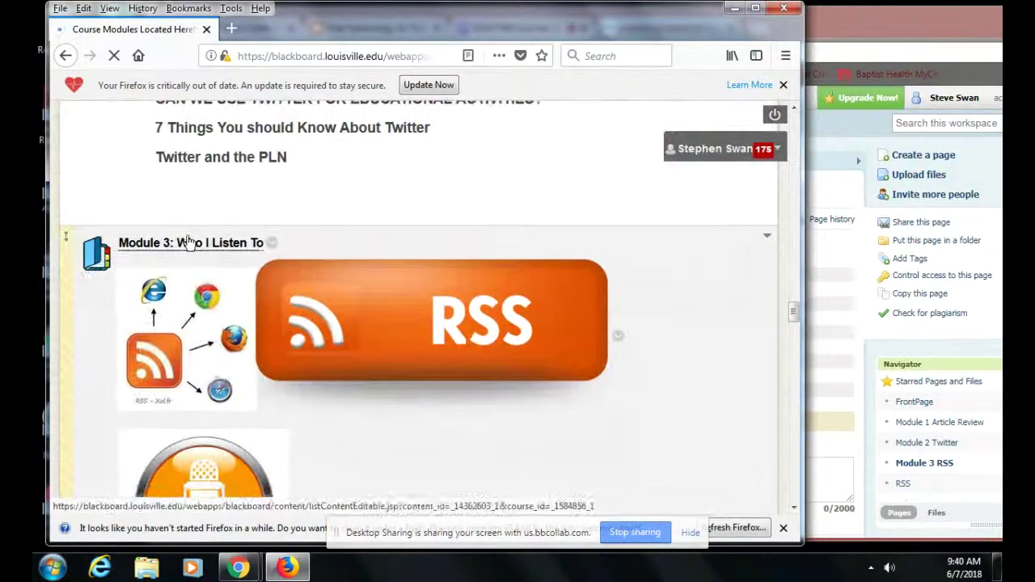
click(194, 245)
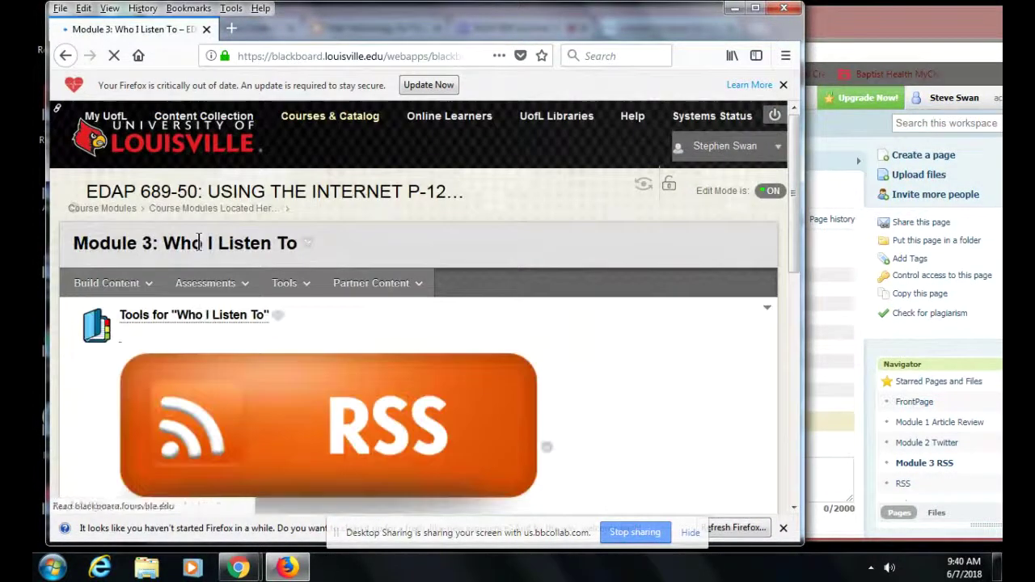
click(205, 283)
click(173, 324)
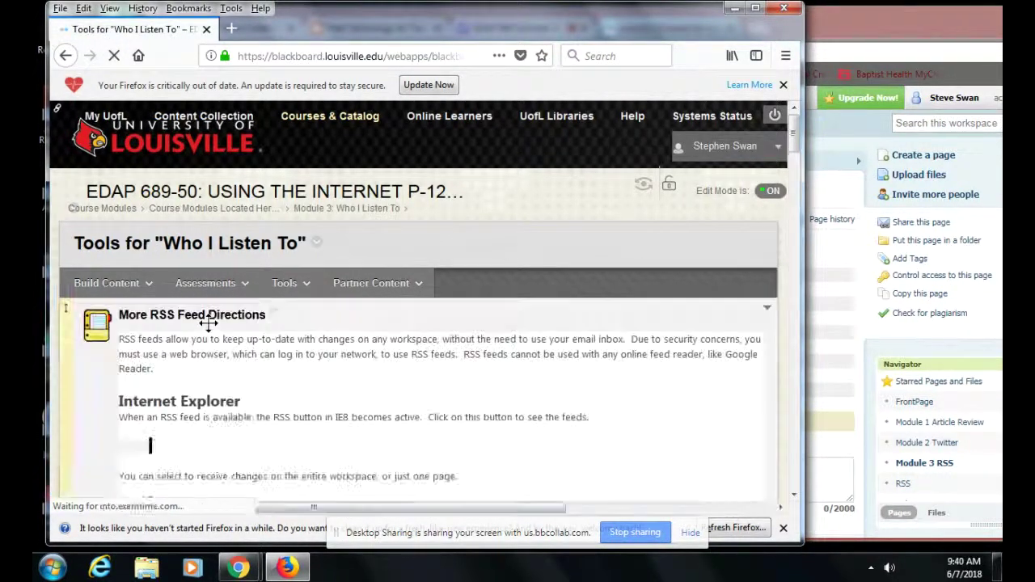
Step: Find the Free Technology for Teachers link under "The Best Education Blogs to Watch in 2015" and open the blog
scroll(208, 322, down, 15)
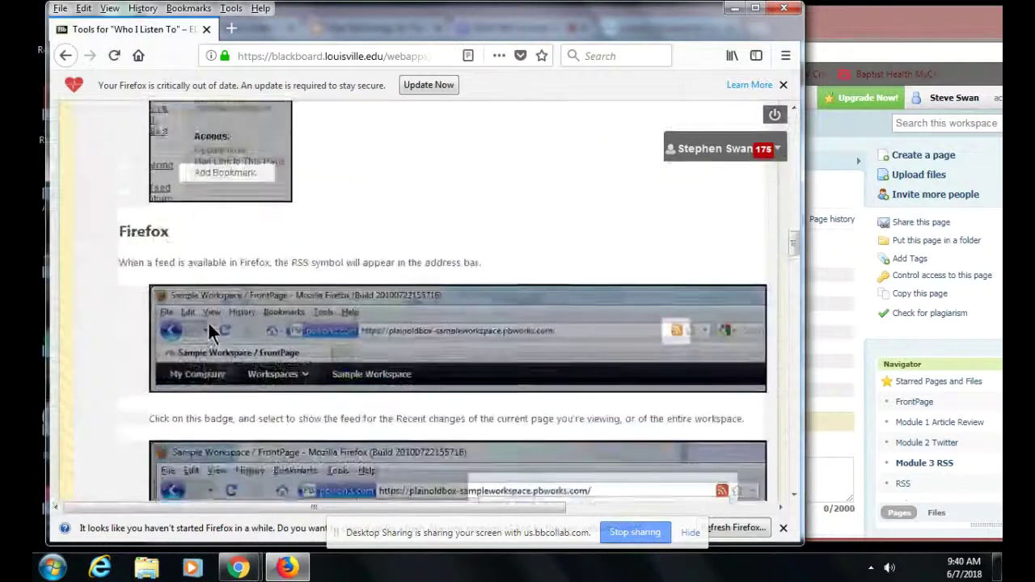
scroll(209, 330, down, 10)
scroll(209, 329, up, 1)
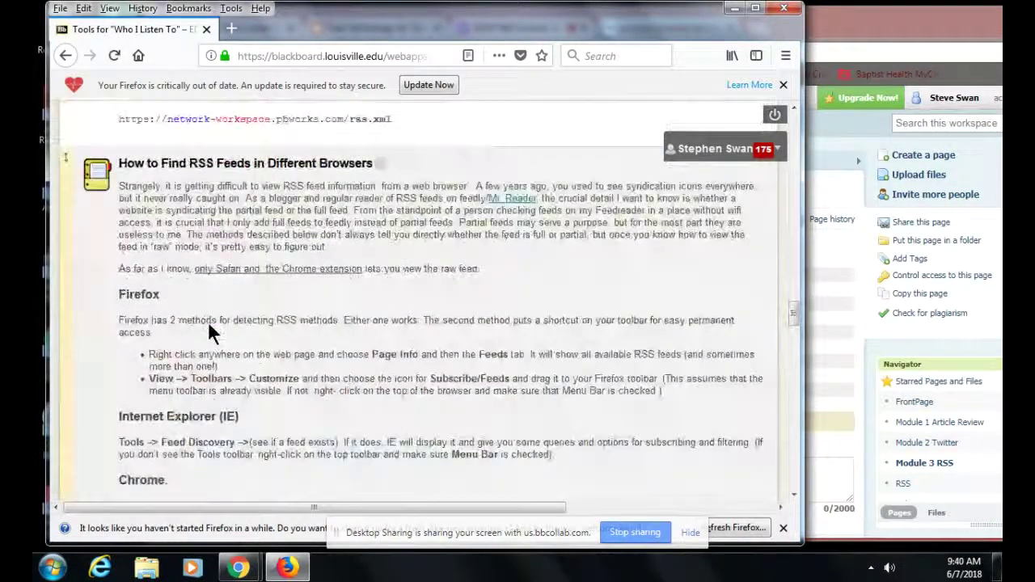
scroll(209, 330, down, 15)
scroll(210, 332, up, 7)
scroll(210, 332, down, 1)
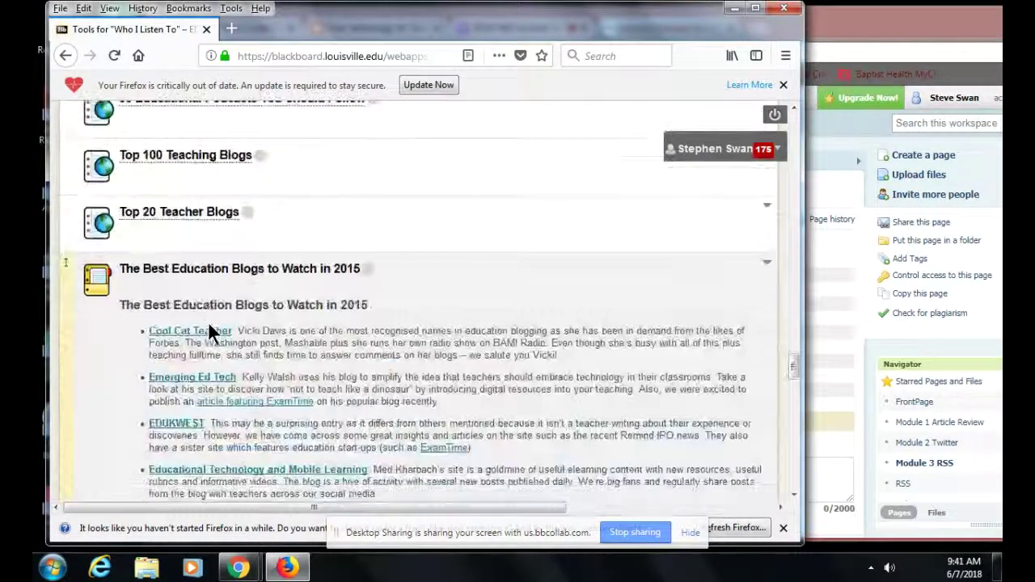
scroll(205, 364, down, 2)
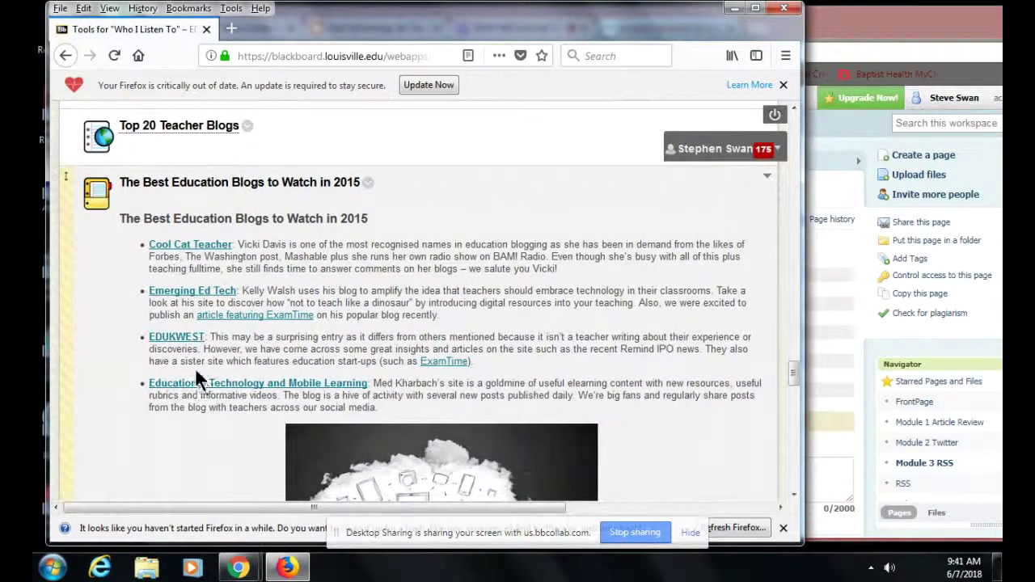
scroll(194, 366, down, 10)
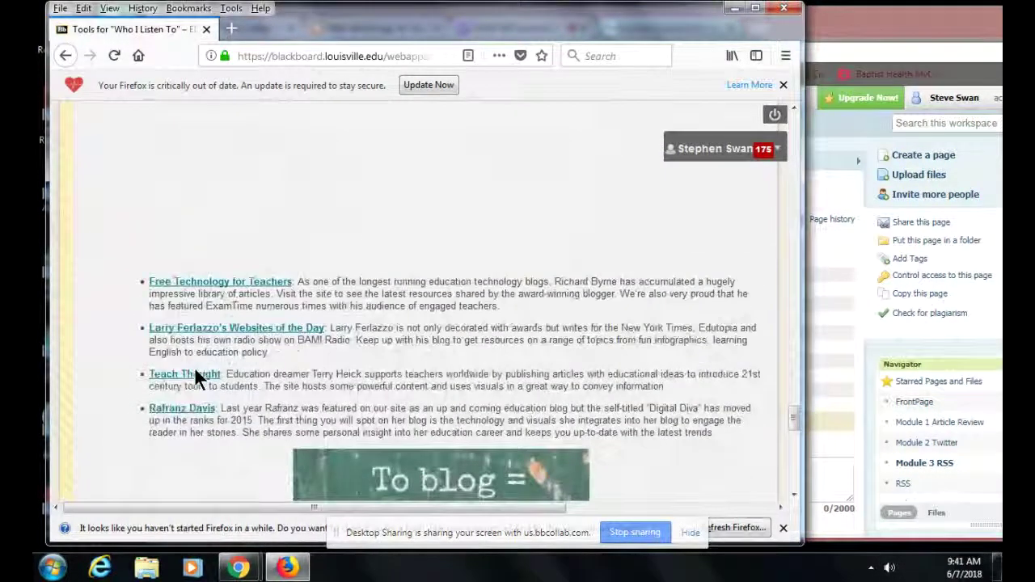
click(184, 283)
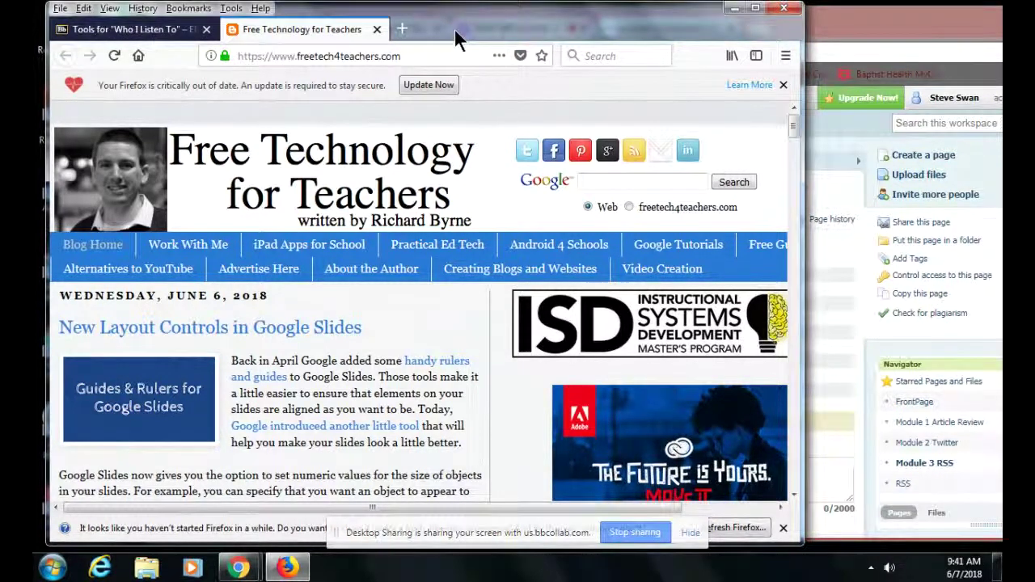
Step: Reposition the Firefox window and open the blog's "Free Technology for Teachers - RSS" feed through Subscribe to This Page
drag(455, 30, 491, 64)
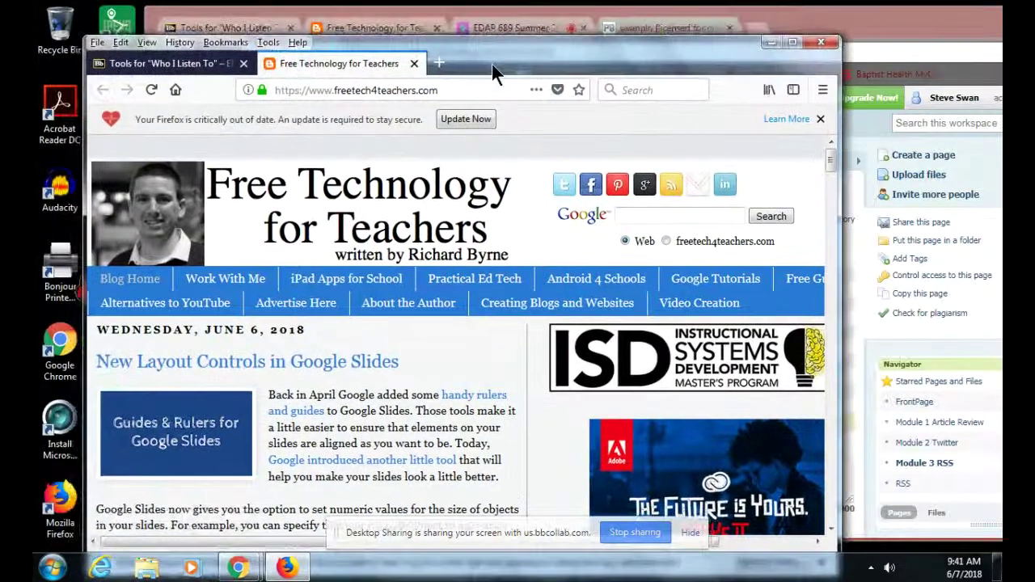
click(260, 44)
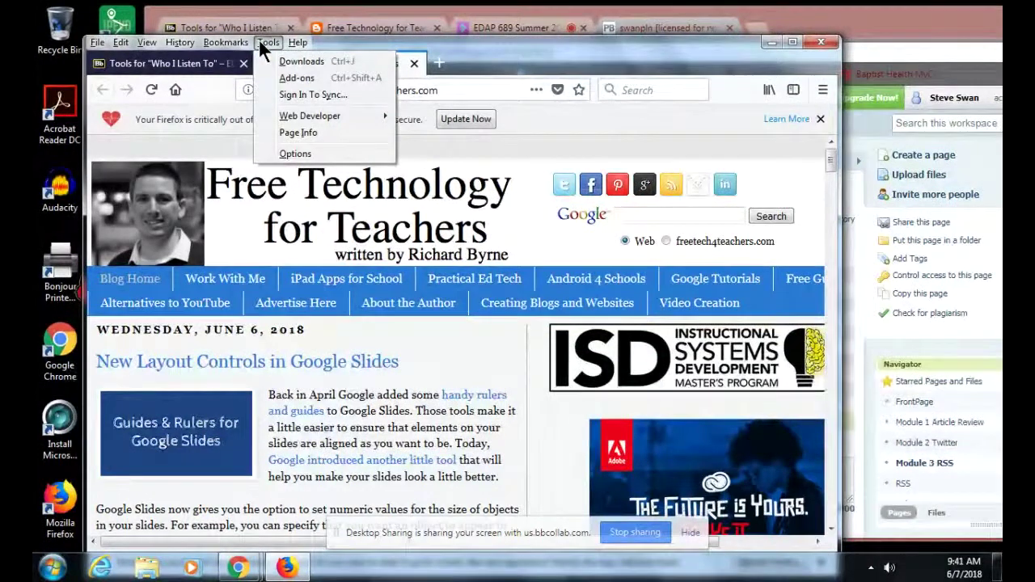
mouse_move(232, 47)
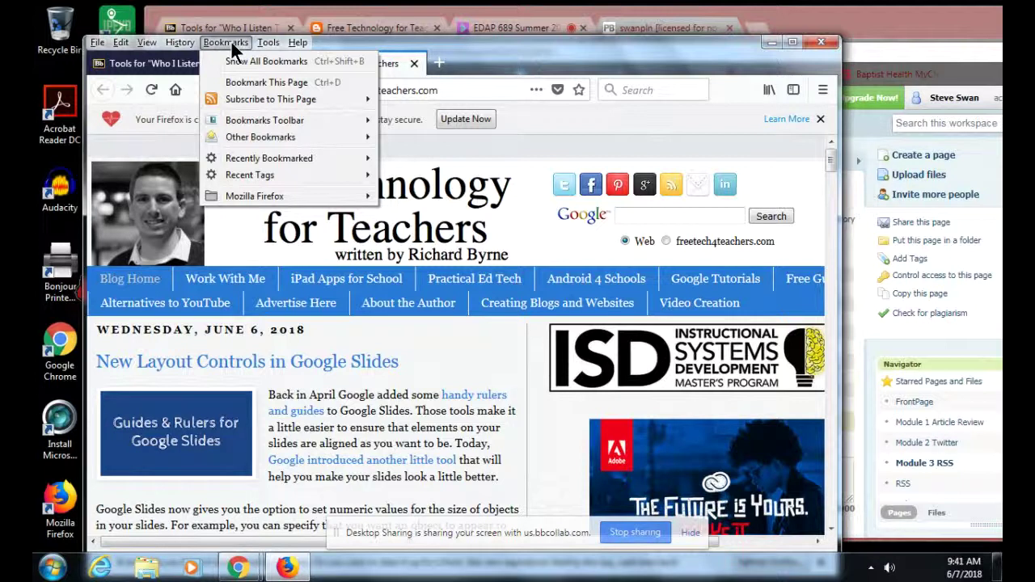
mouse_move(258, 100)
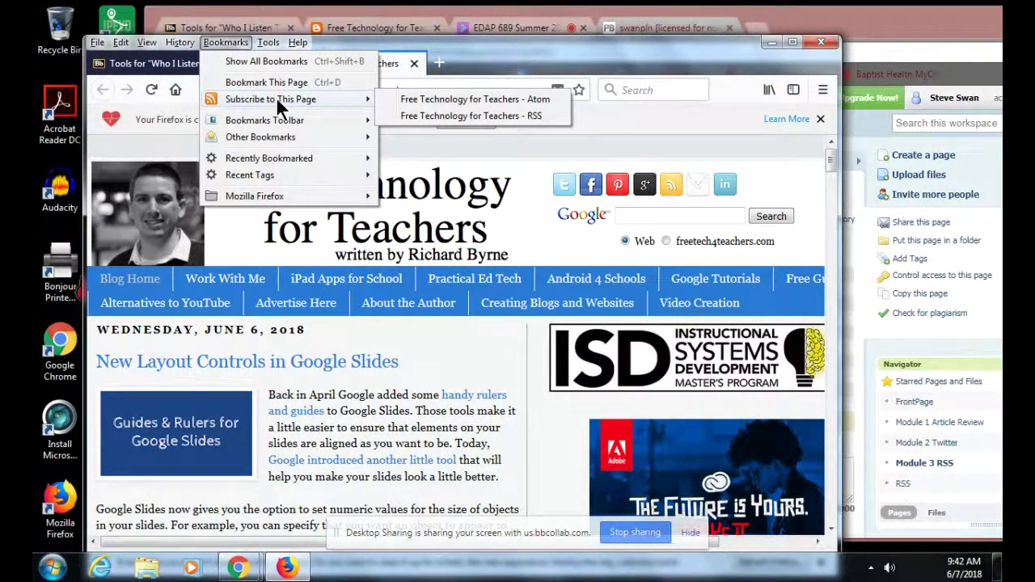
right_click(412, 114)
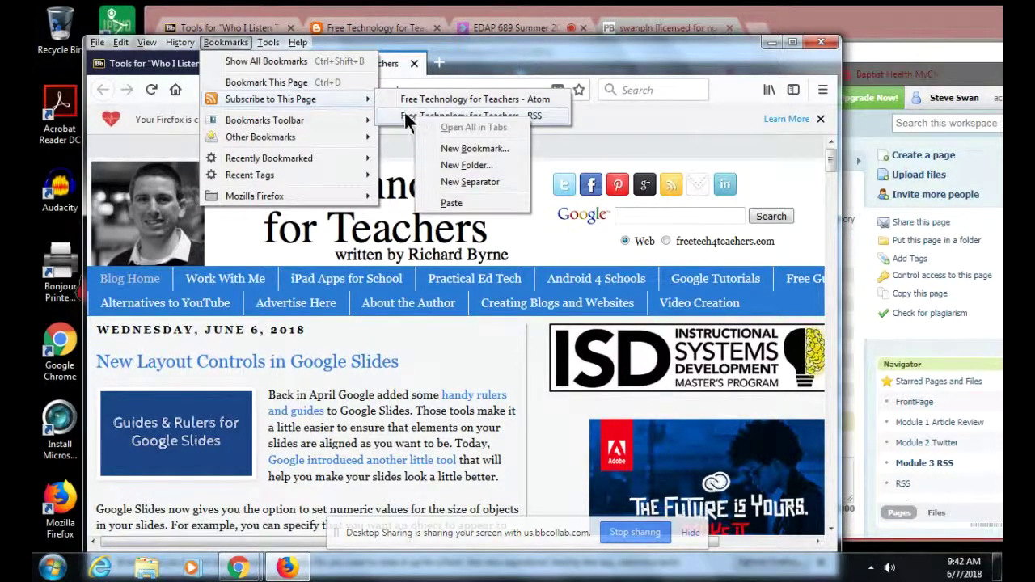
click(403, 112)
click(403, 112)
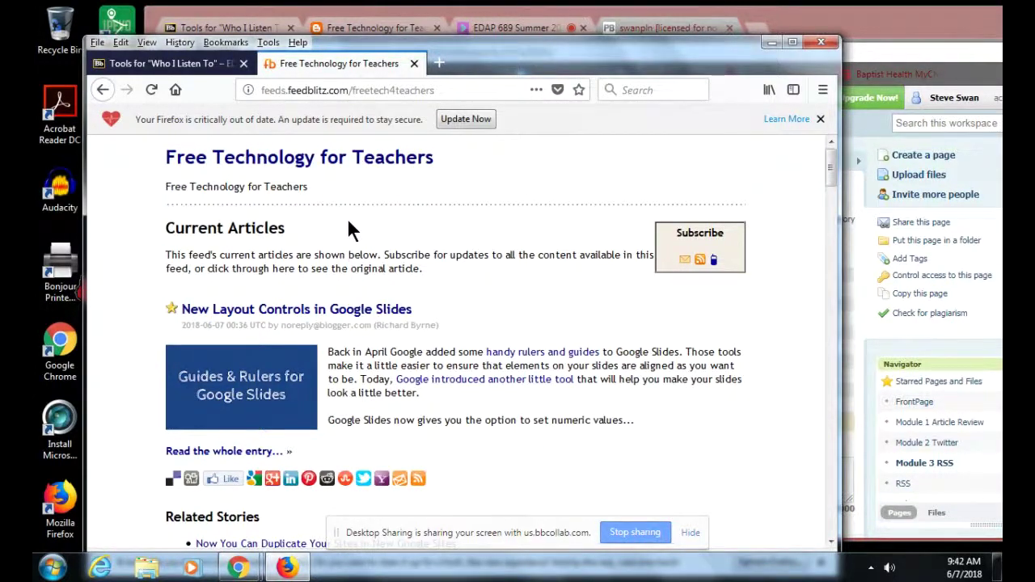
Step: Look through the feed's current articles and copy the feed address feeds.feedblitz.com/freetech4teachers
scroll(348, 224, down, 4)
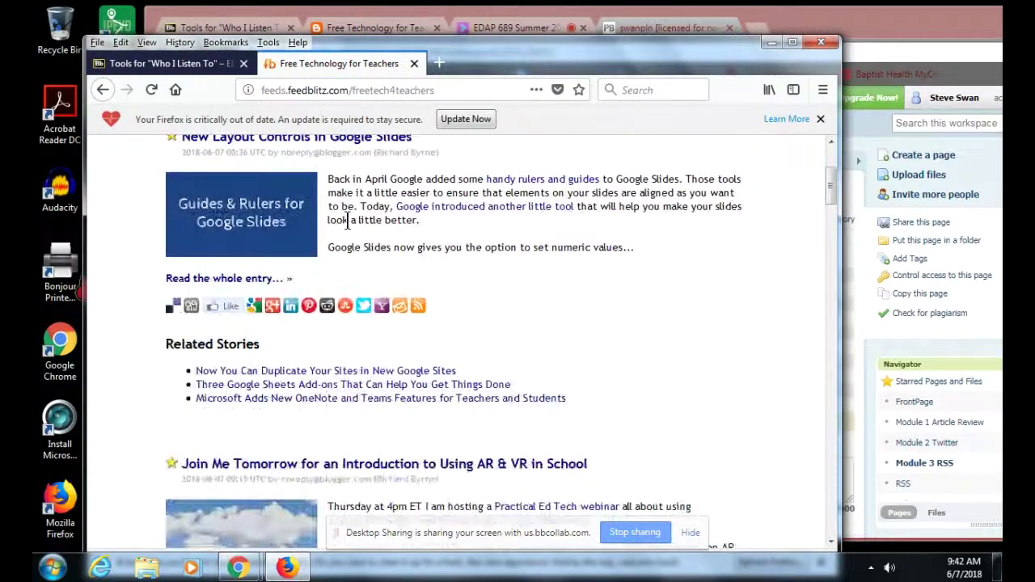
scroll(348, 224, down, 8)
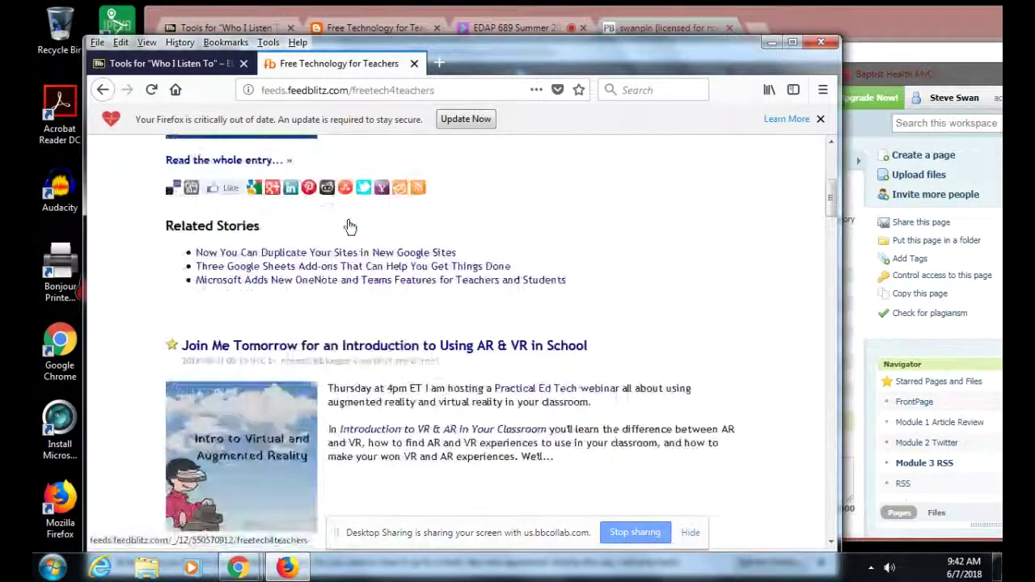
scroll(349, 227, up, 12)
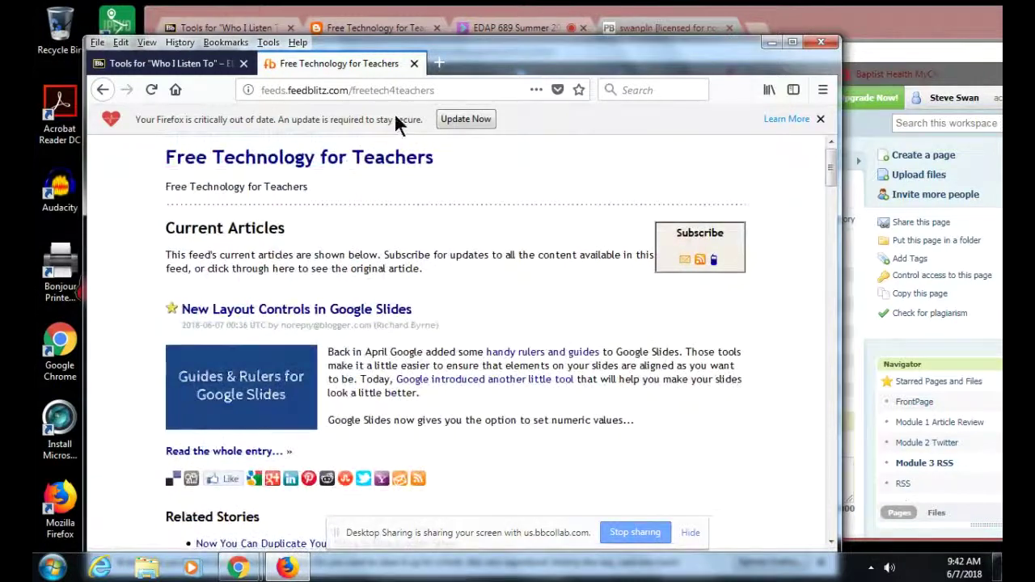
click(444, 89)
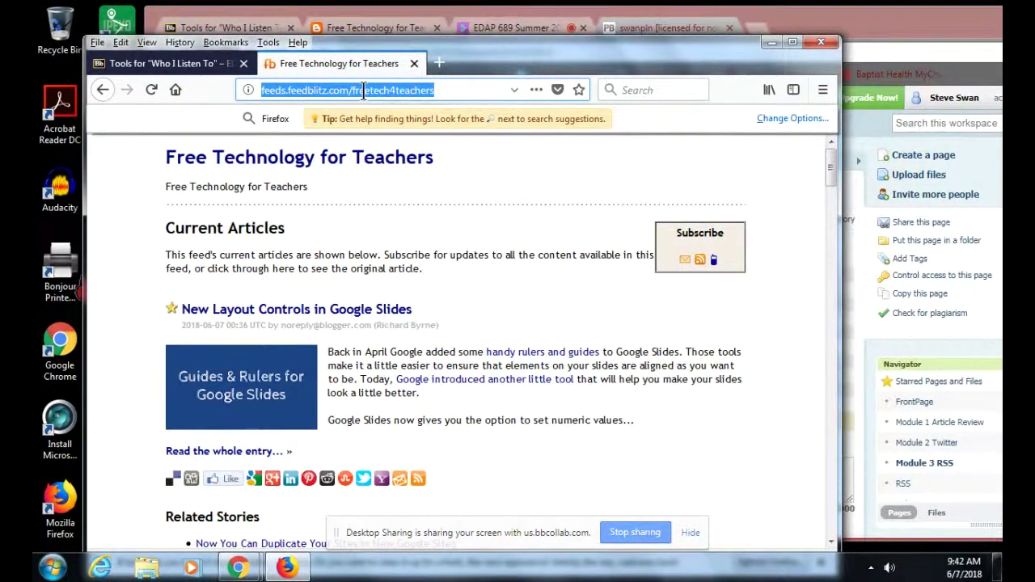
right_click(364, 91)
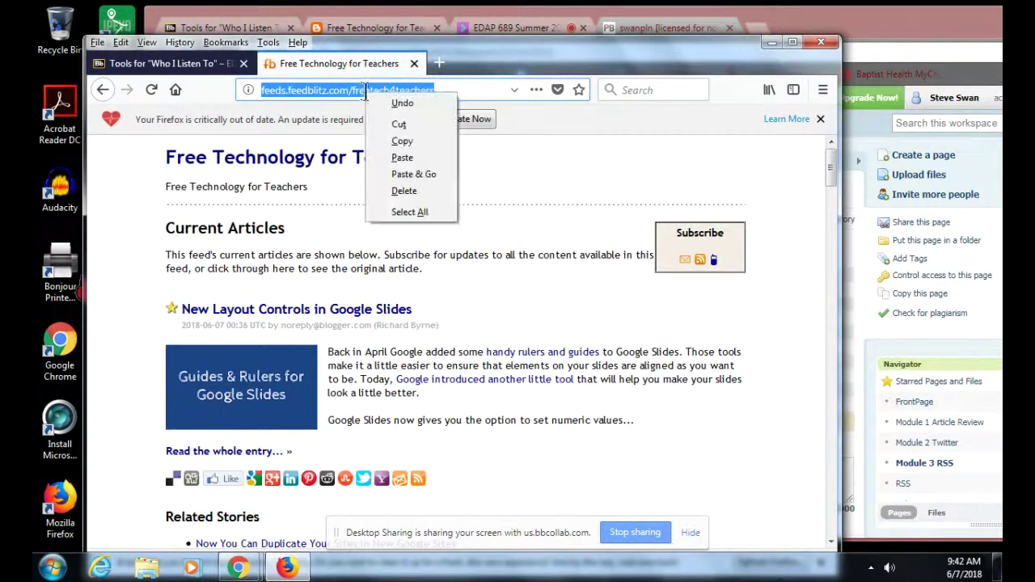
click(399, 141)
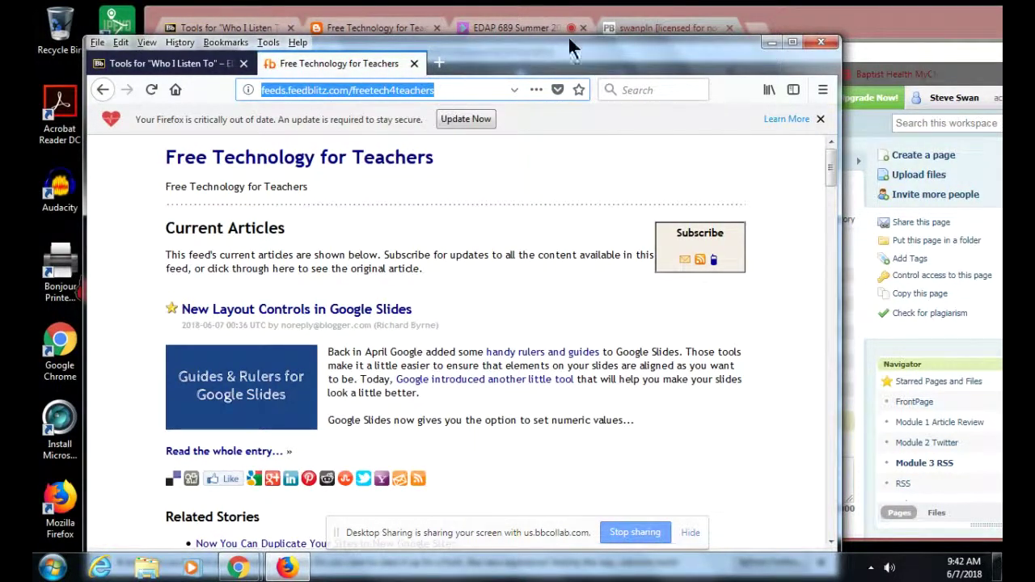
Step: Switch to Chrome, open the PBworks Module 3 RSS page for editing, and start an RSS feed plugin below the existing feed
click(642, 23)
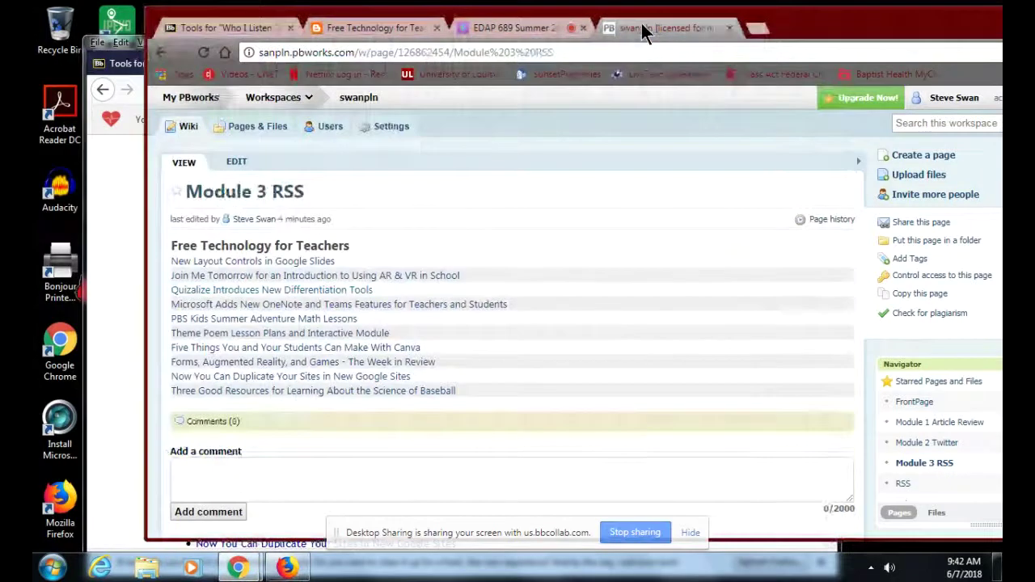
click(248, 160)
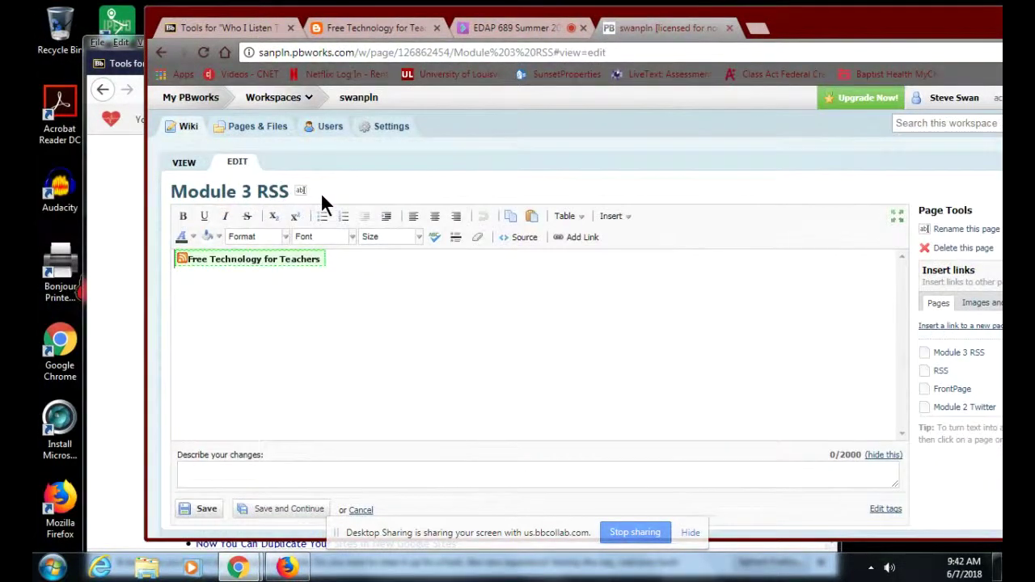
click(343, 260)
click(612, 217)
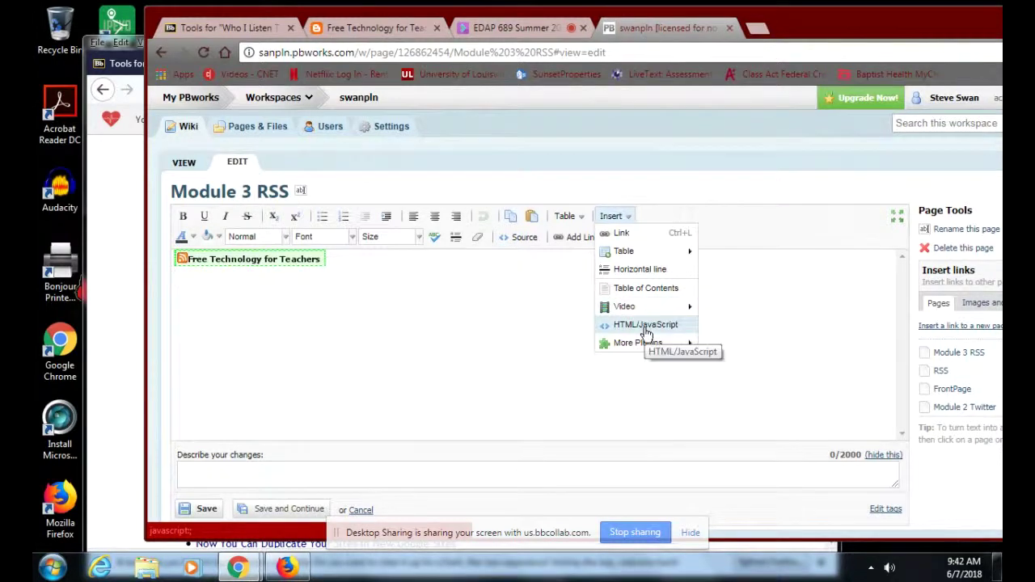
mouse_move(638, 349)
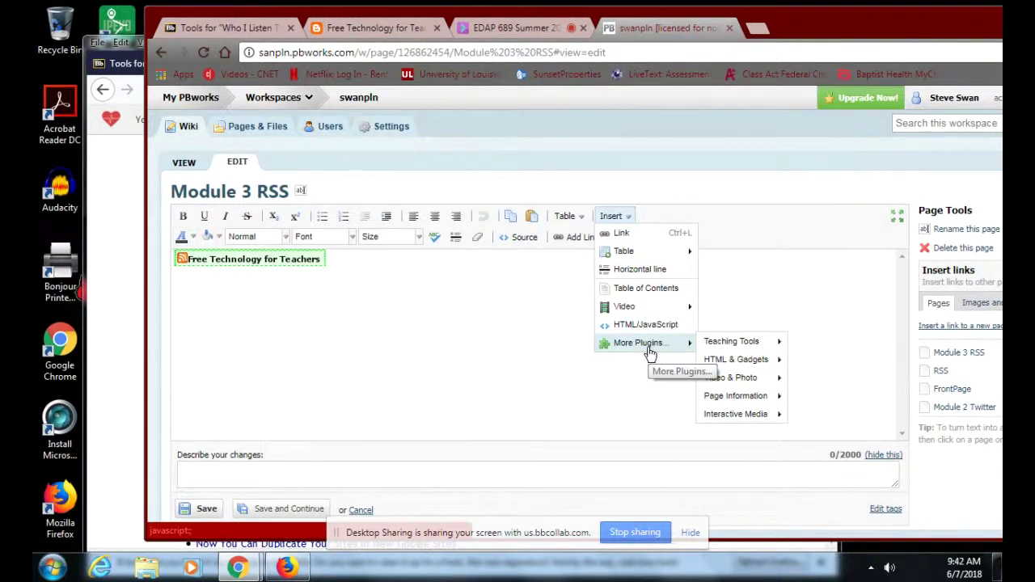
mouse_move(736, 364)
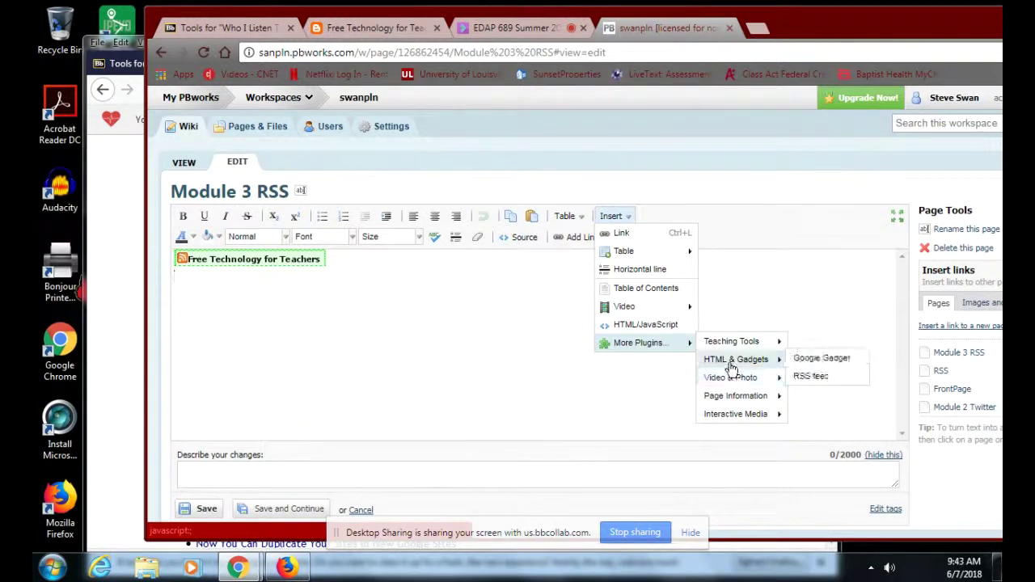
click(811, 378)
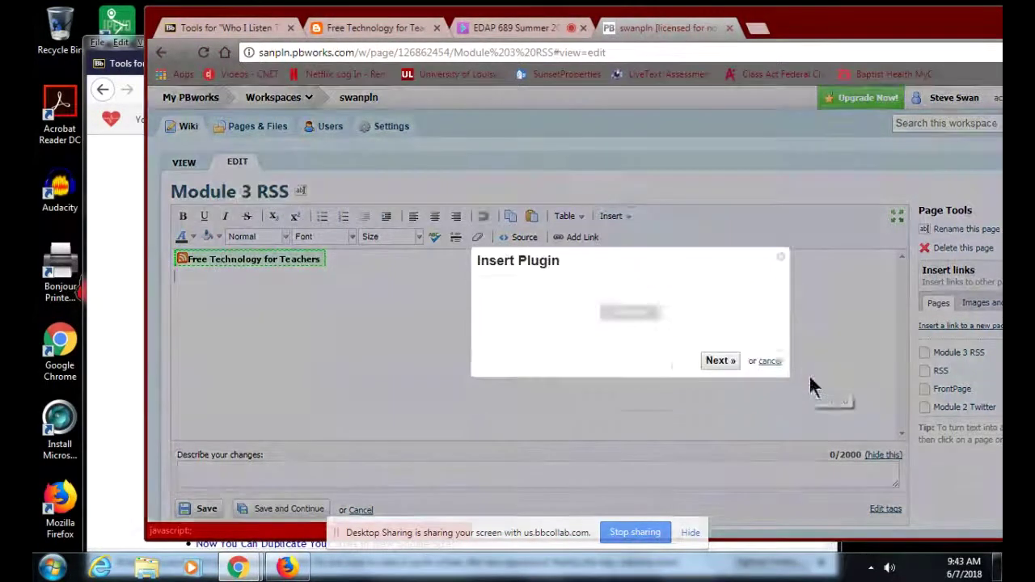
click(539, 304)
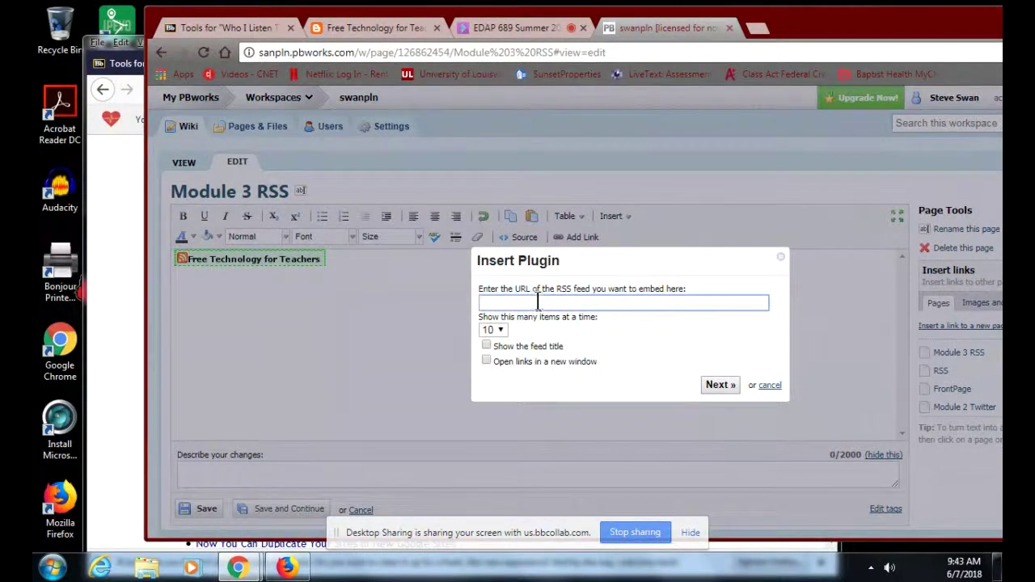
key(ctrl+v)
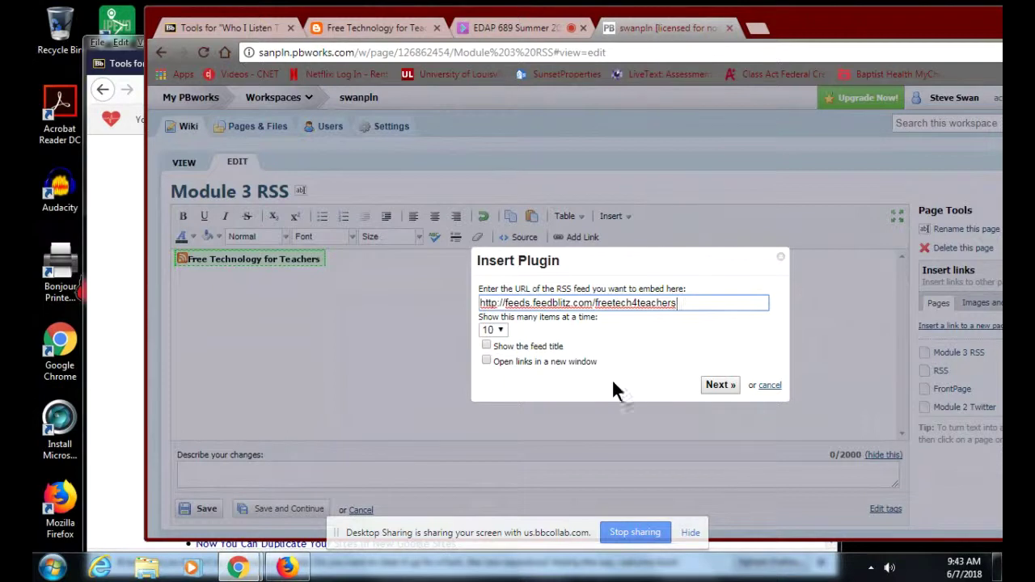
click(486, 346)
click(486, 360)
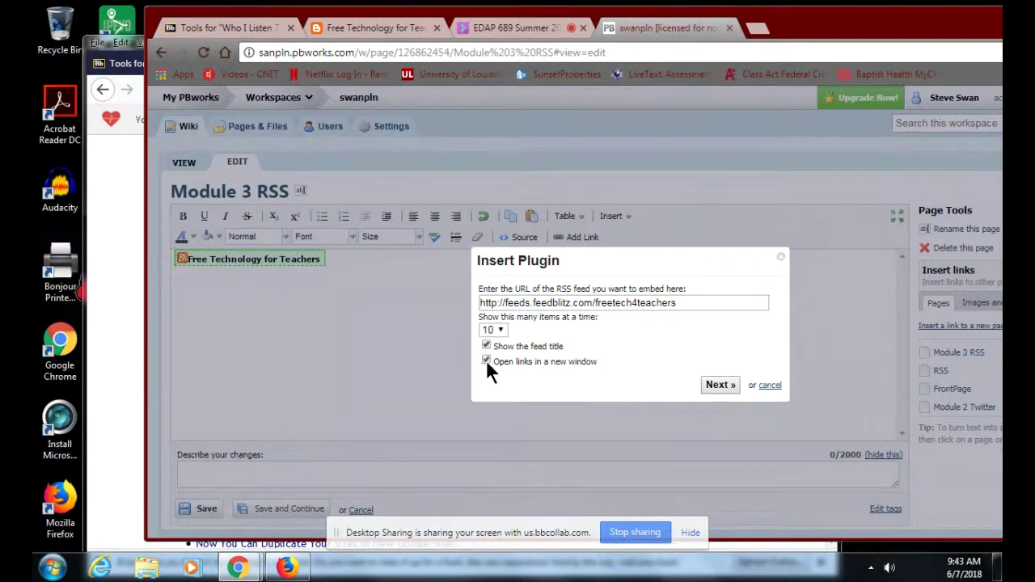
click(721, 385)
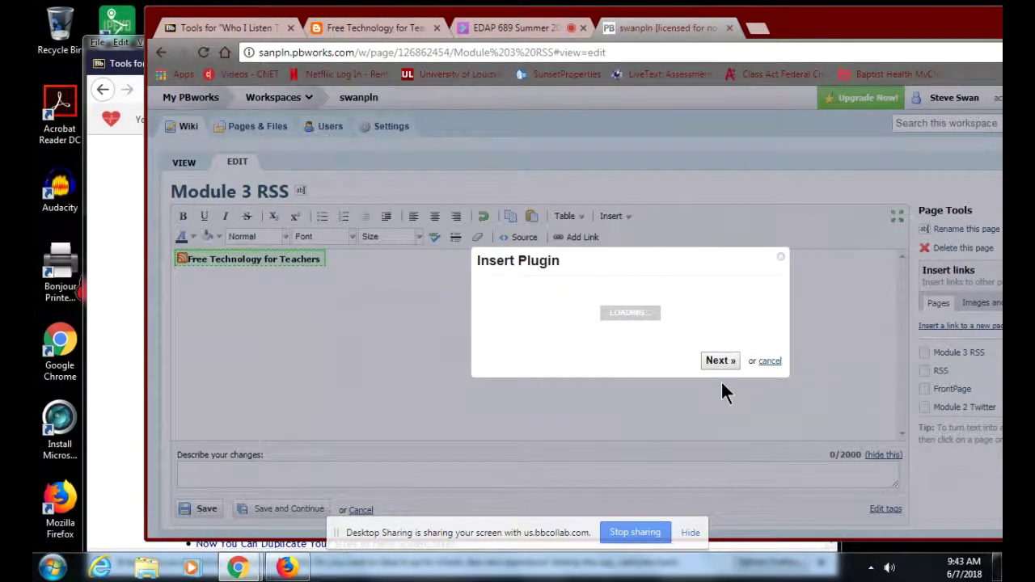
click(689, 449)
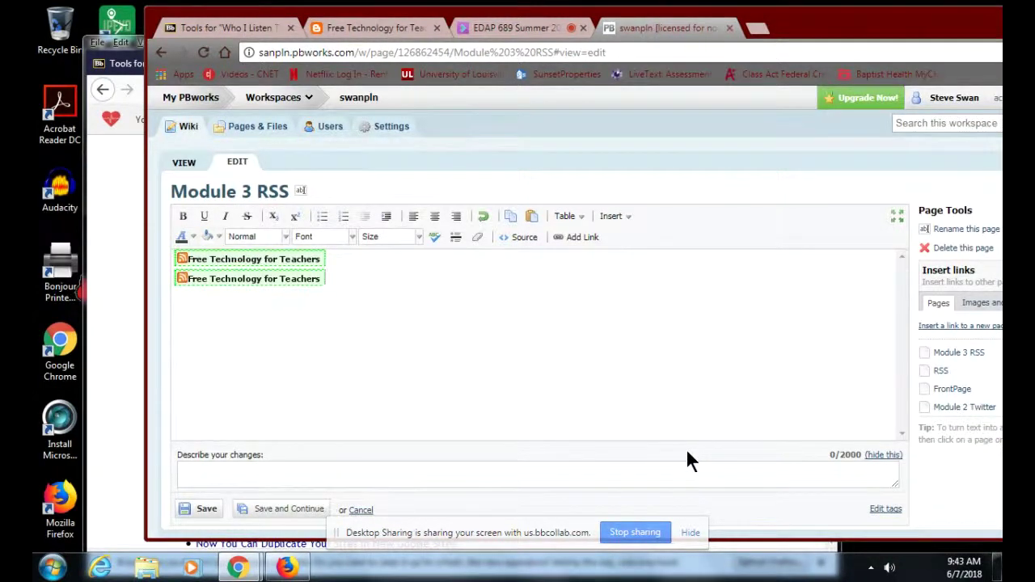
Step: Switch to Firefox, open the blog's feed through Subscribe to This Page, select its address, and close Firefox with all tabs
click(128, 213)
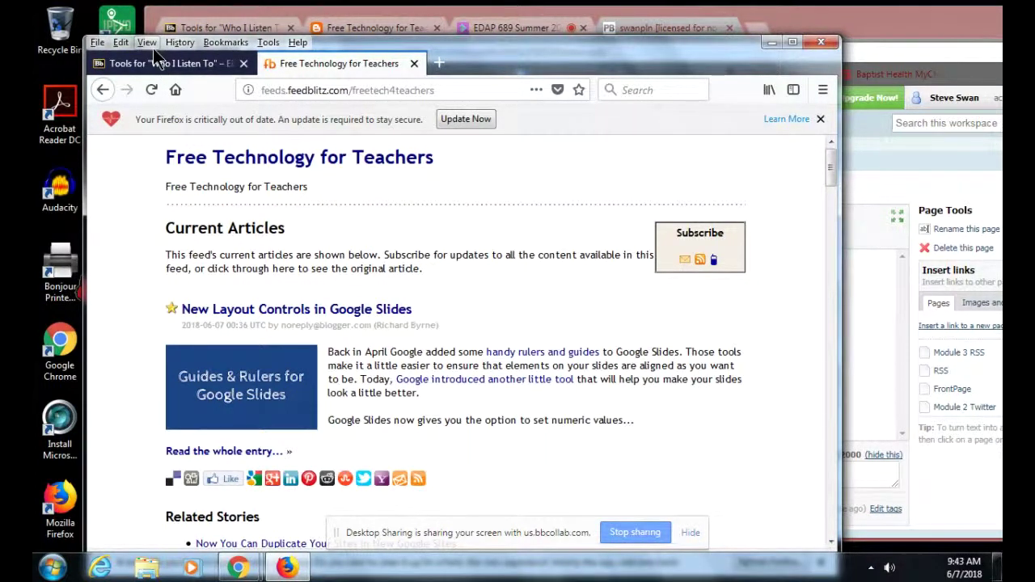
click(208, 38)
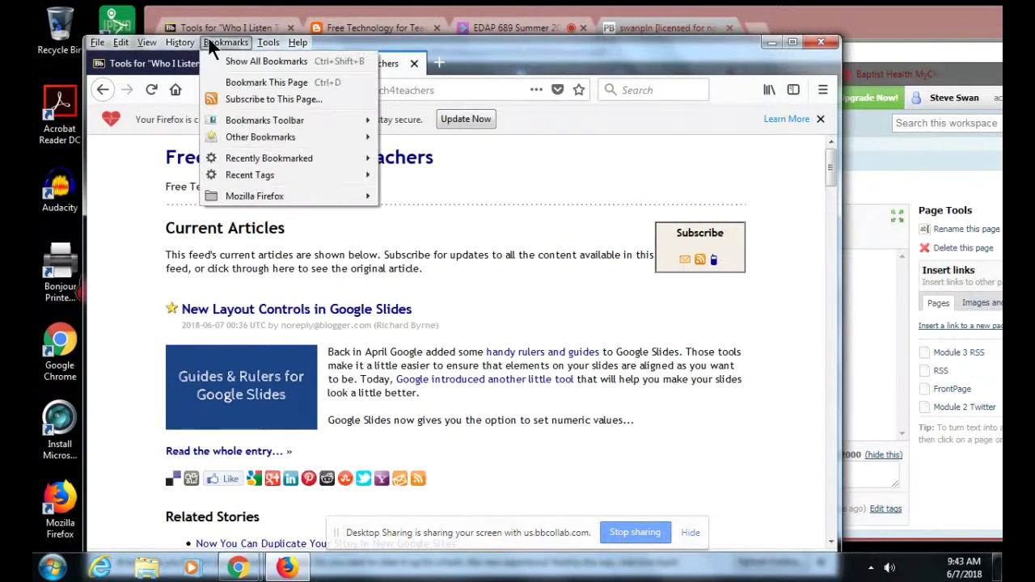
click(212, 100)
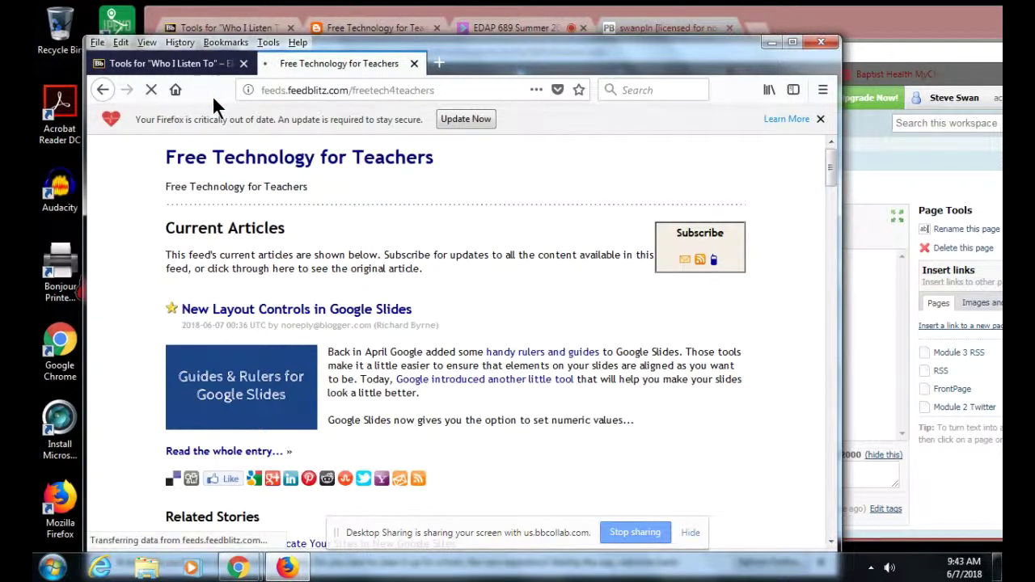
click(272, 89)
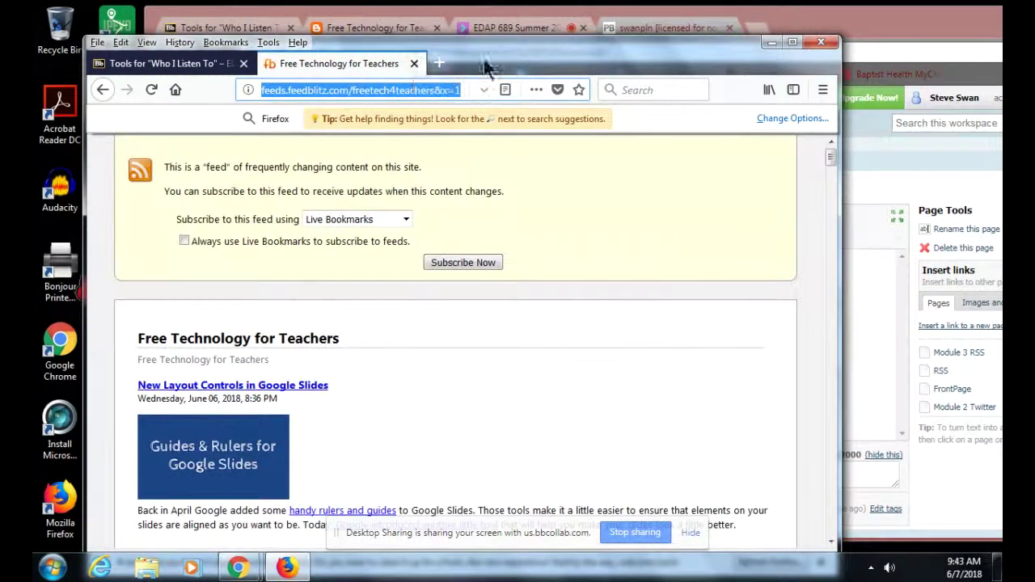
click(818, 44)
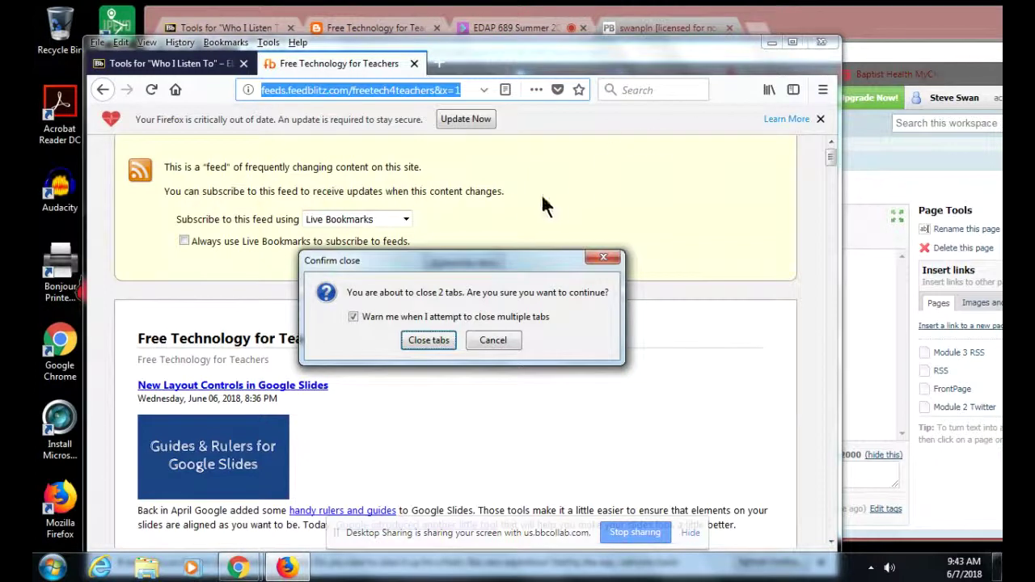
click(414, 340)
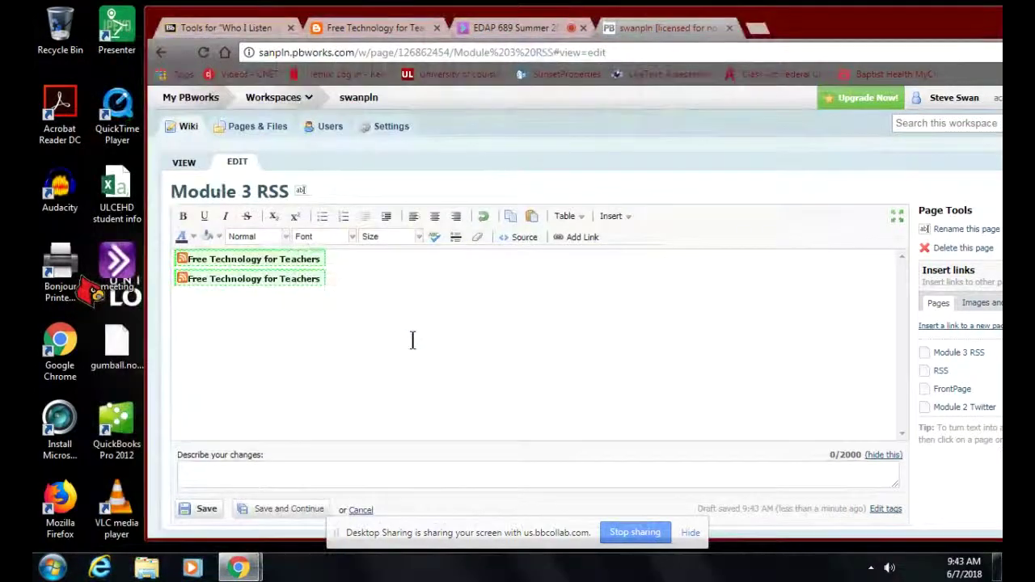
Step: Check the chat messages in the EDAP 689 Collaborate session, shifting the Chrome window to read them
click(254, 26)
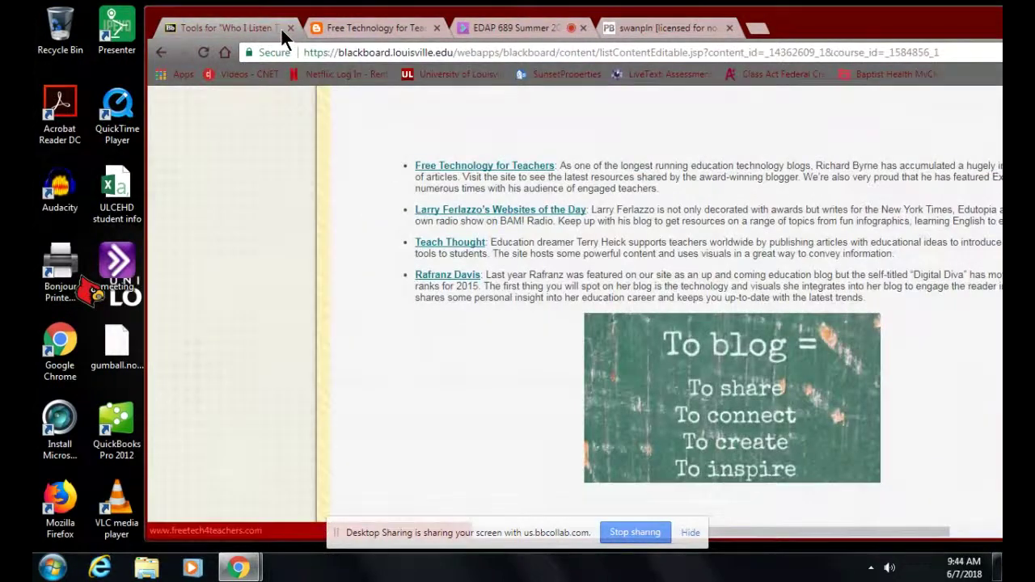
click(510, 31)
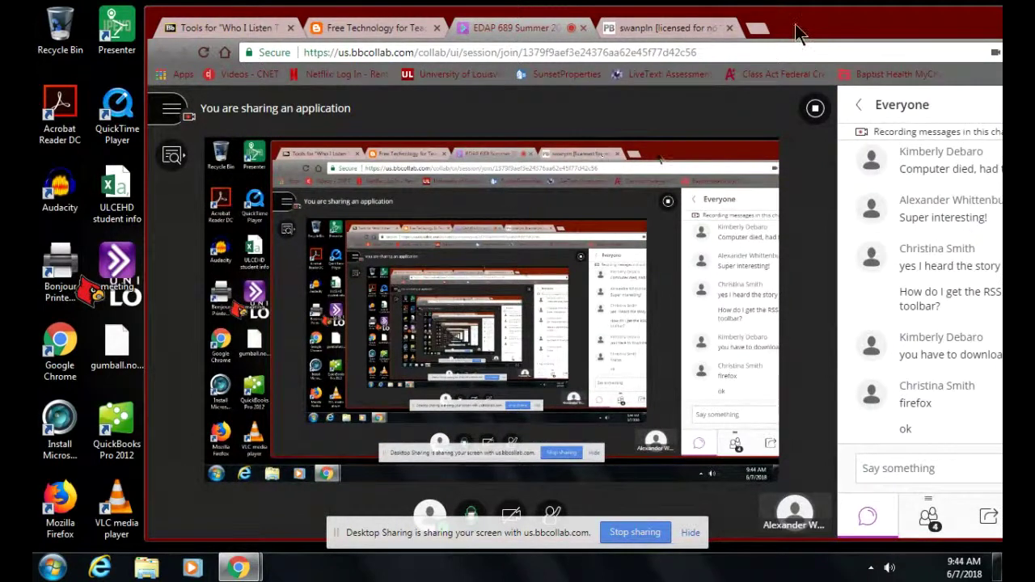
double_click(738, 19)
drag(738, 18, 712, 24)
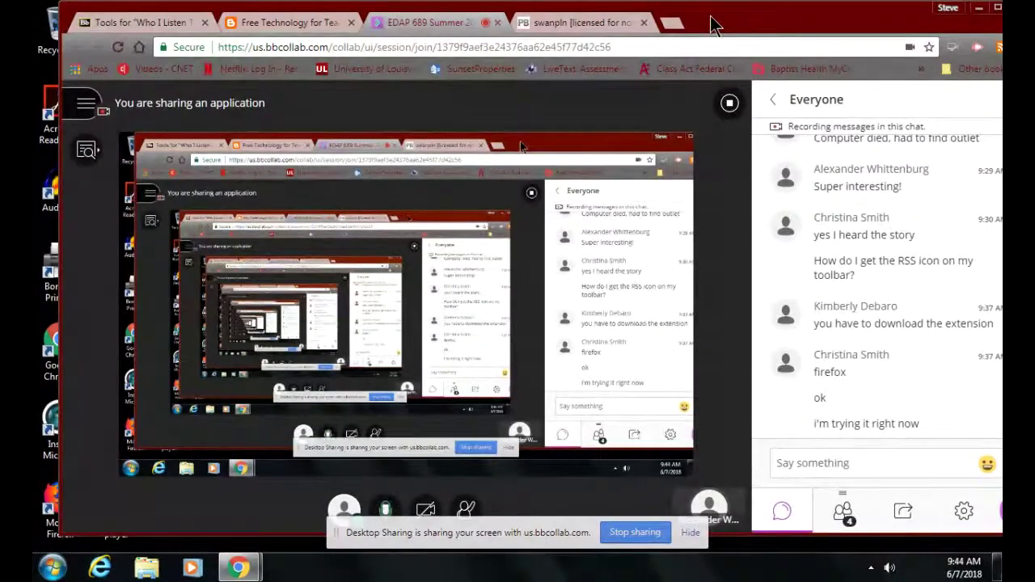
drag(714, 27, 810, 26)
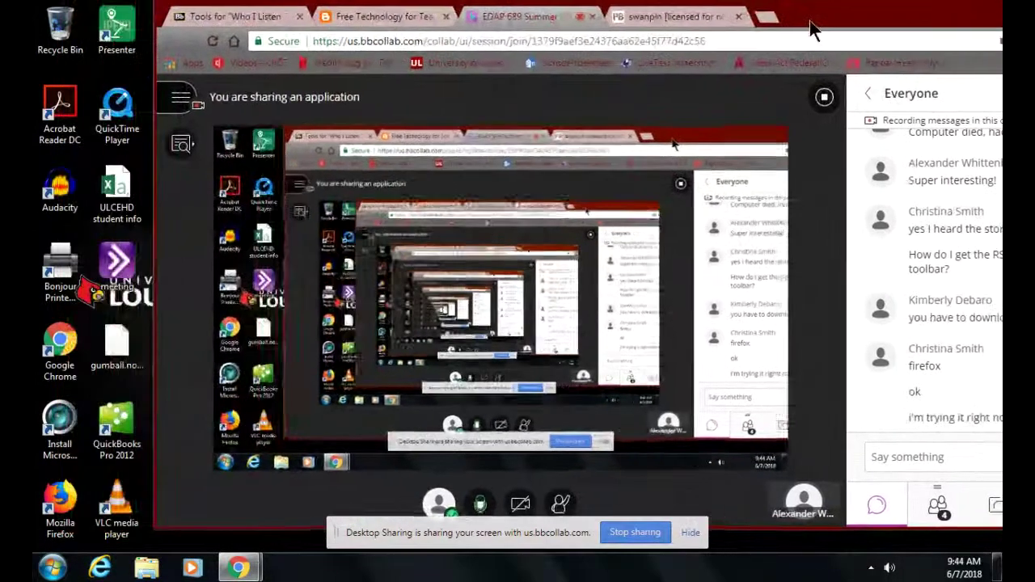
Step: Open Top 100 Technology Teacher Blogs from the Blackboard tools page, go to the Ed Tech Central blog, and maximize the window
click(208, 22)
scroll(288, 204, down, 10)
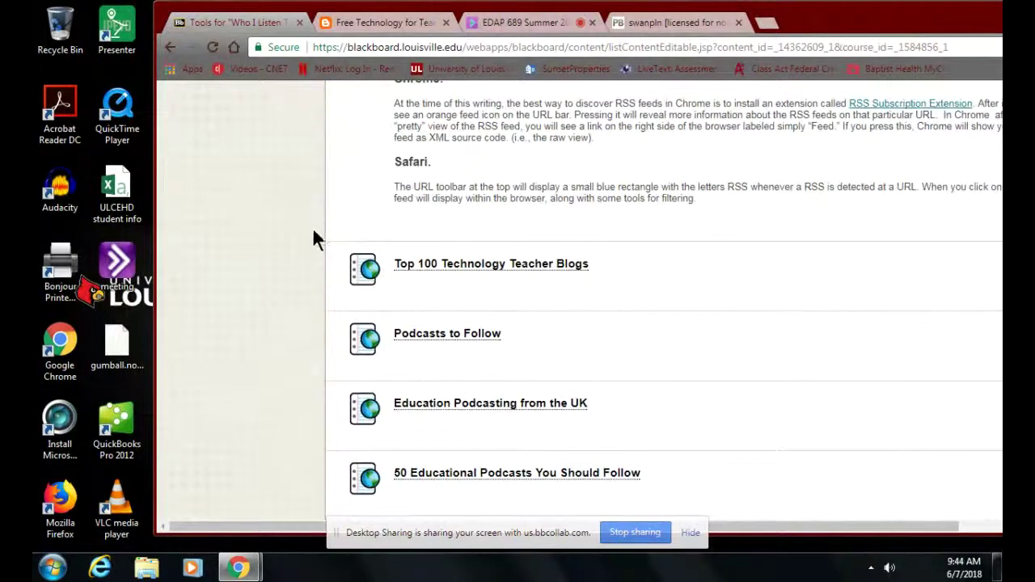
click(466, 265)
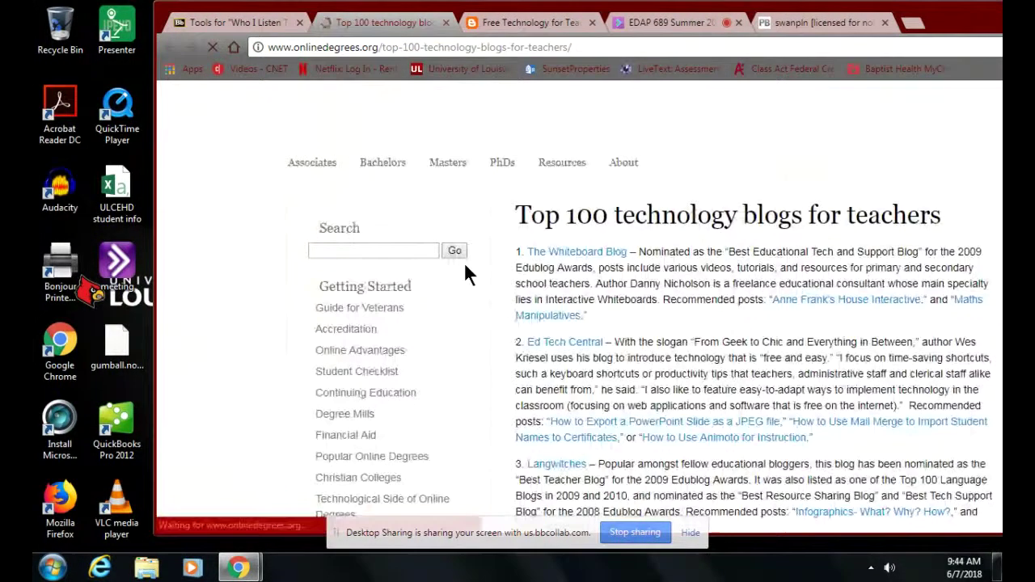
scroll(502, 295, down, 1)
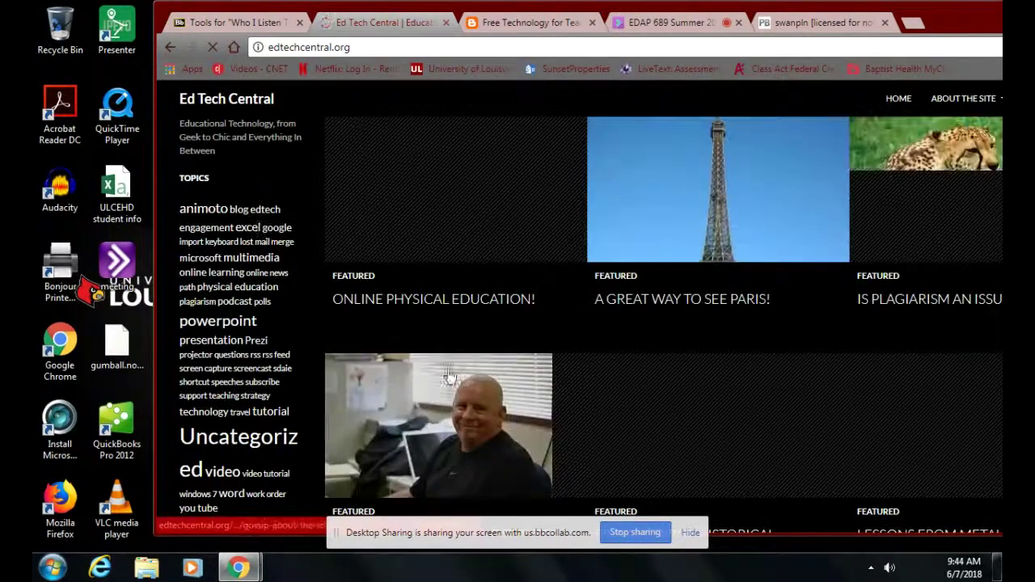
drag(958, 24, 843, 0)
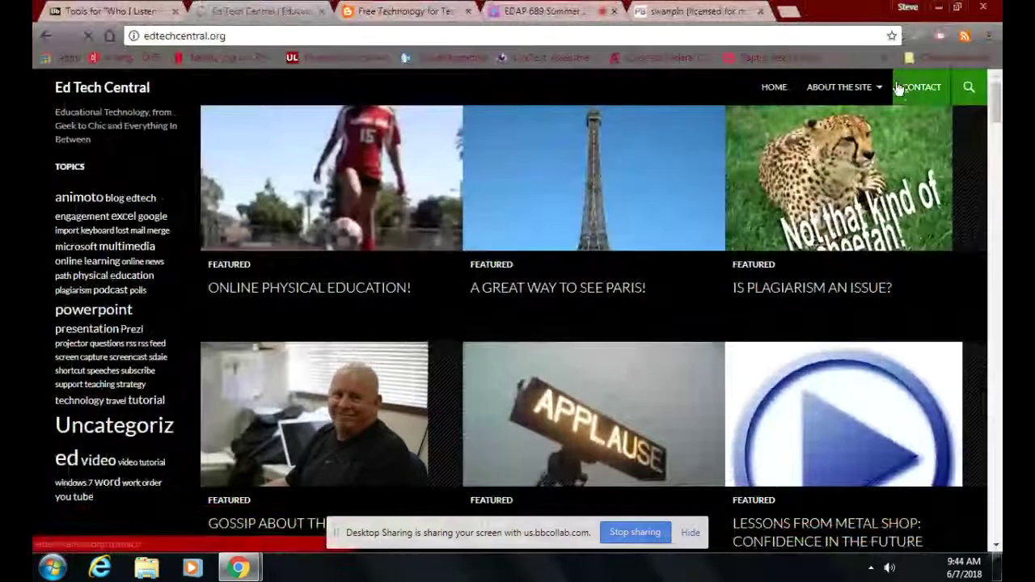
Step: List Ed Tech Central's feeds with the RSS extension and copy the link address of "Ed Tech Central » Comments Feed"
click(964, 41)
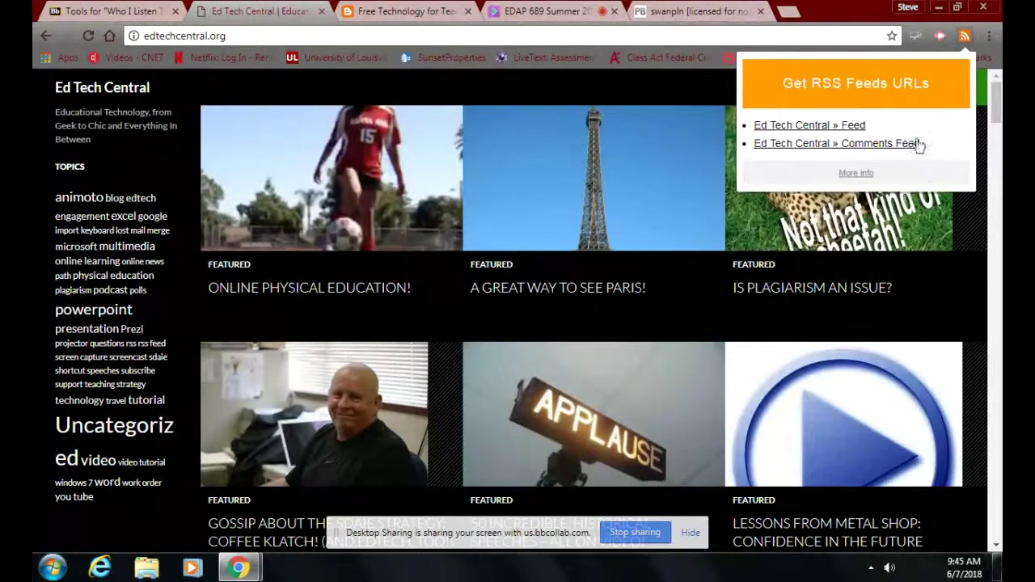
right_click(793, 149)
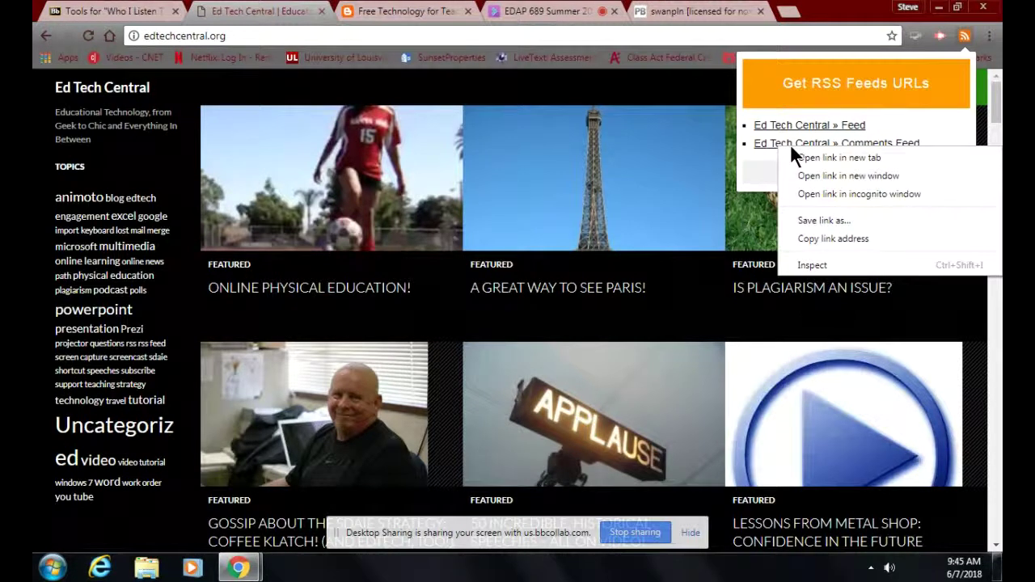
click(811, 238)
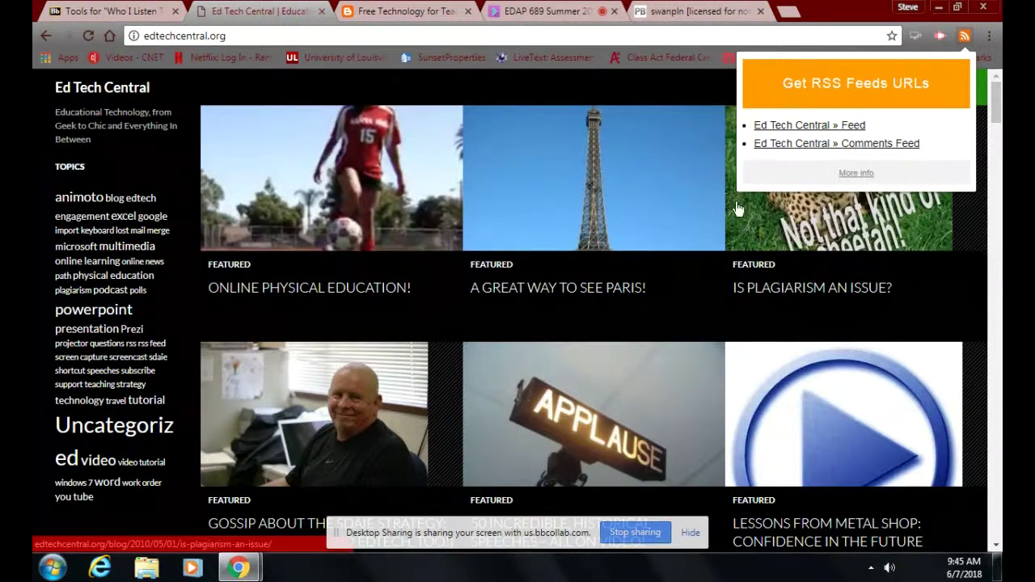
click(651, 13)
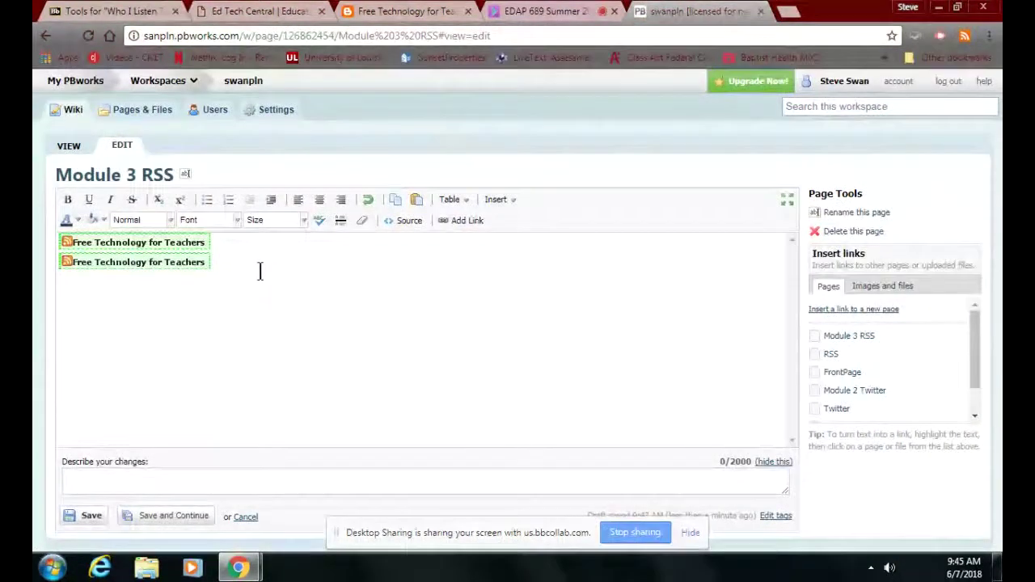
key(Return)
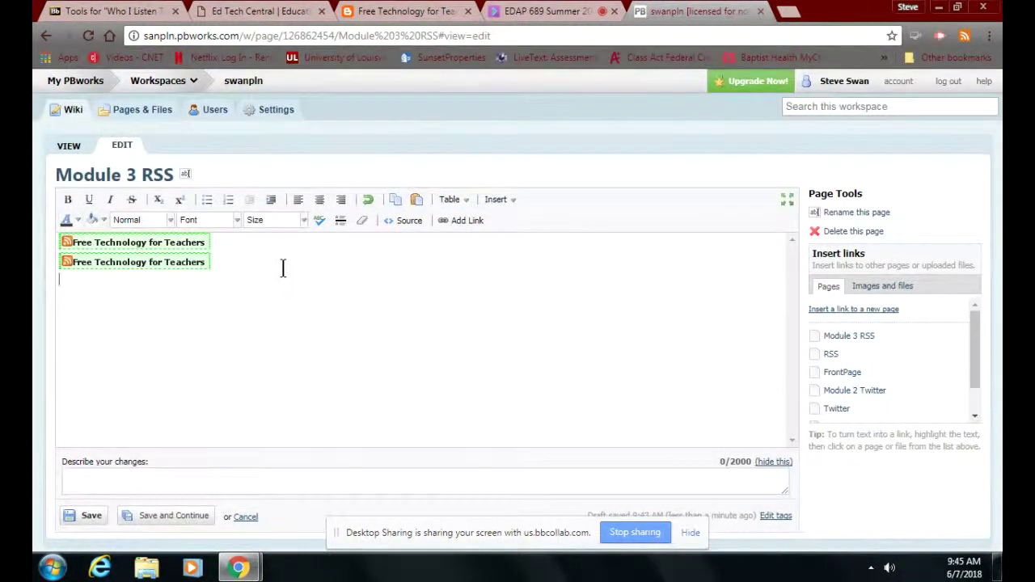
click(511, 204)
mouse_move(499, 326)
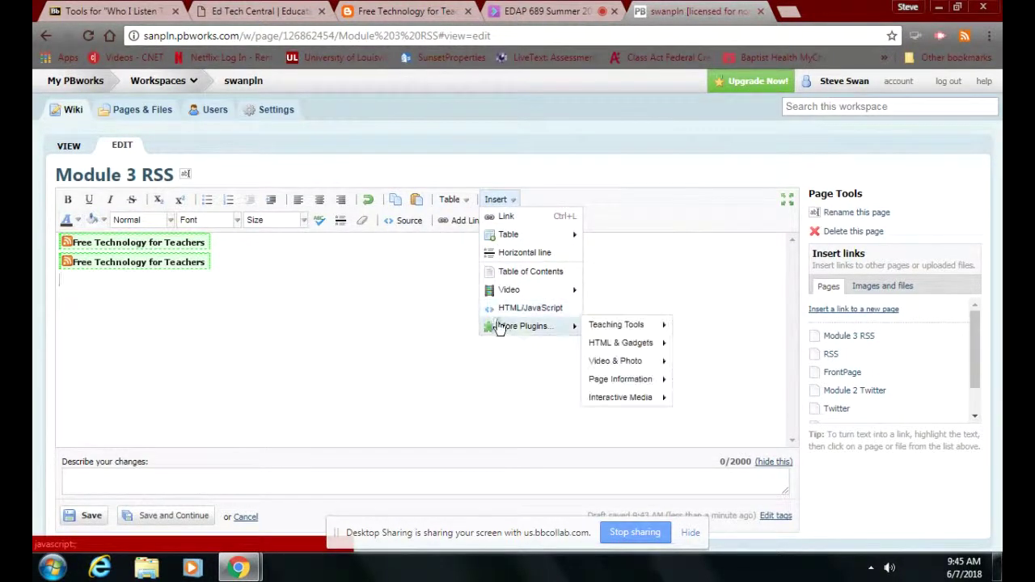
mouse_move(598, 344)
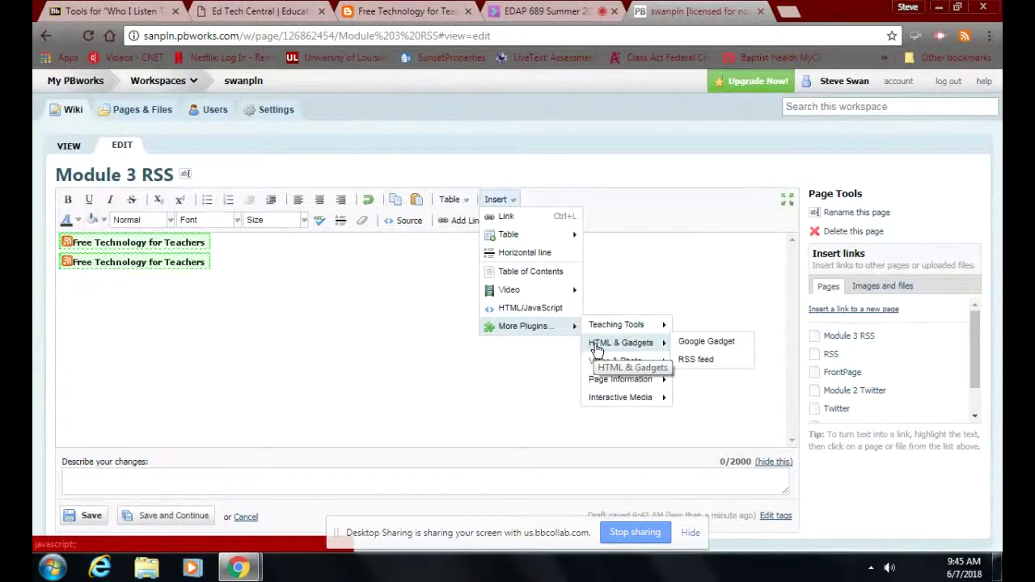
click(695, 361)
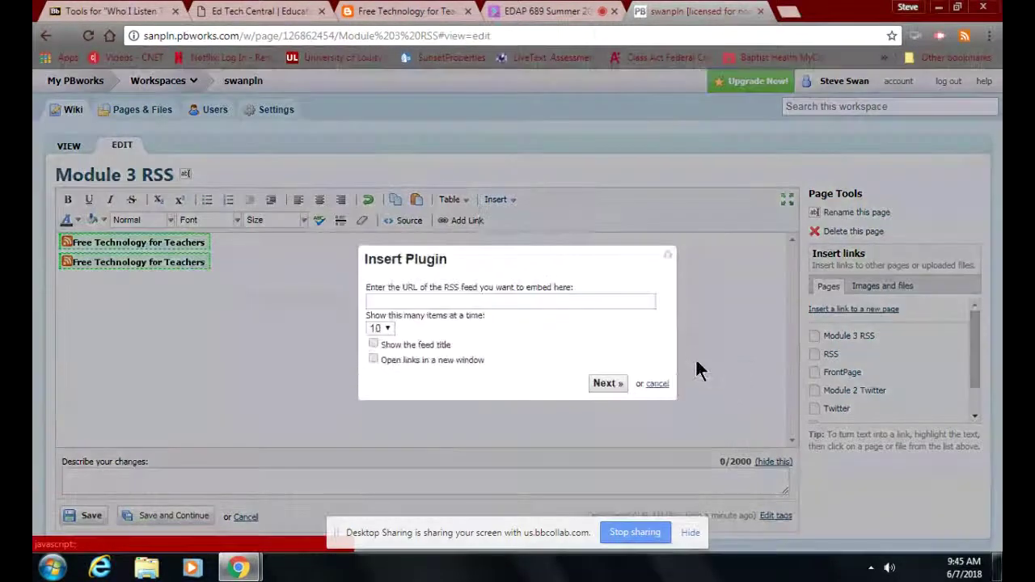
right_click(415, 298)
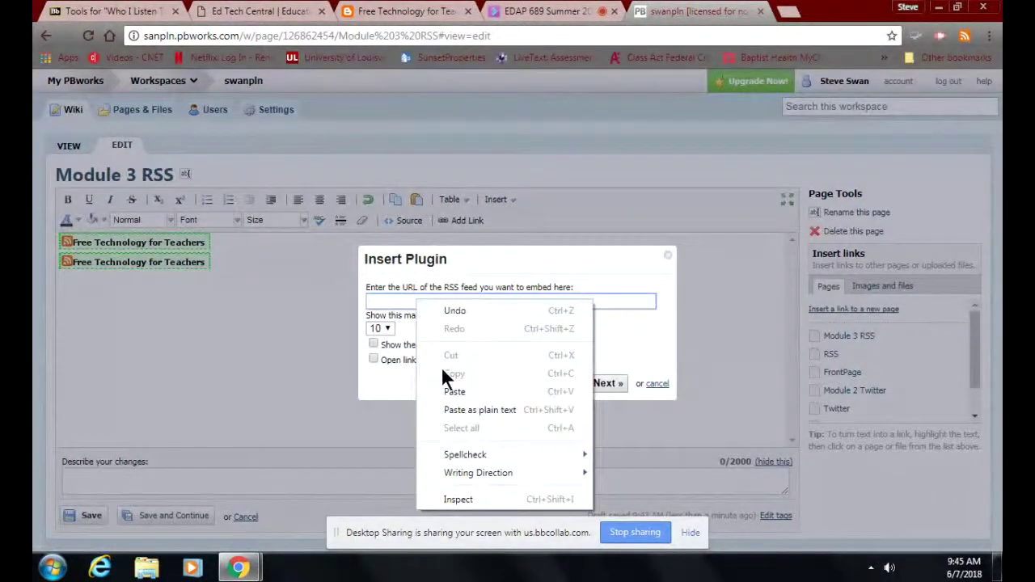
click(455, 392)
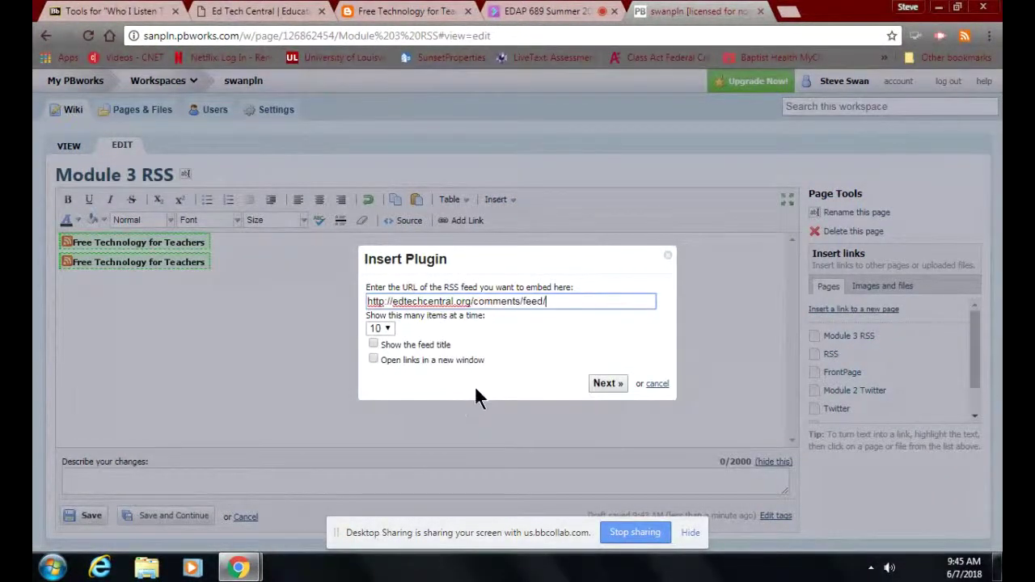
click(607, 385)
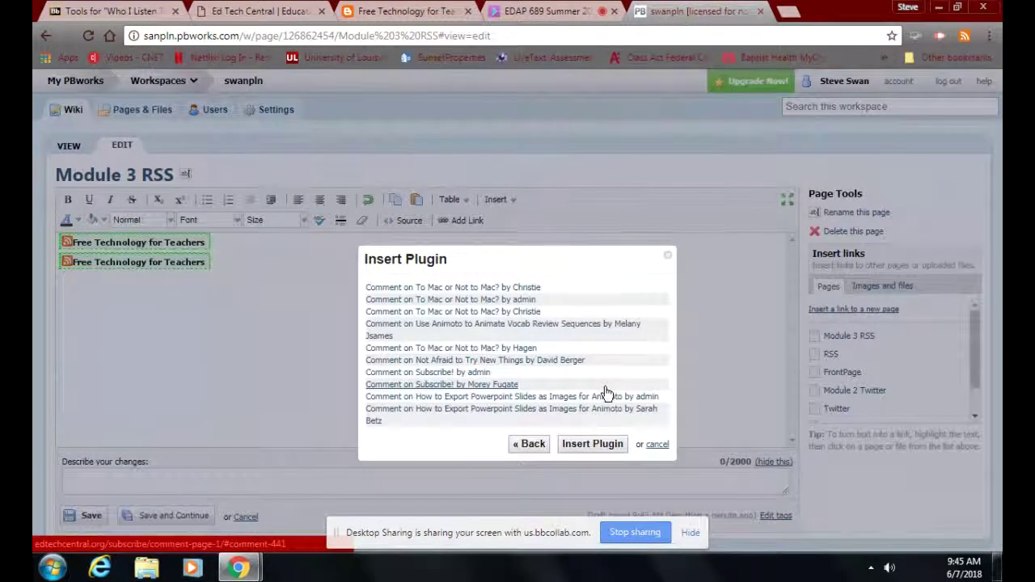
click(593, 444)
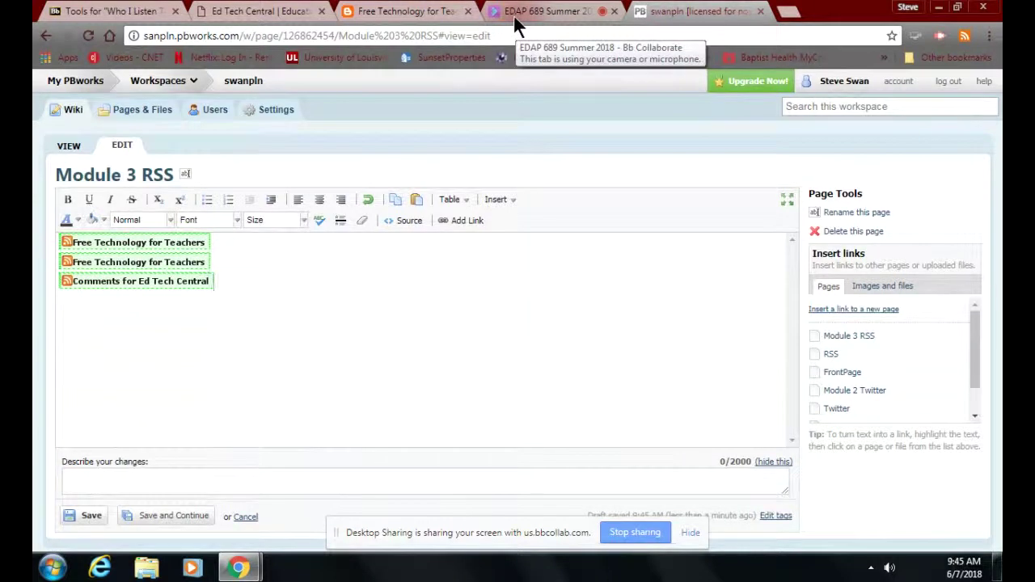
Step: Return to the Ed Tech Central blog and copy the link address of "Ed Tech Central » Feed"
click(292, 13)
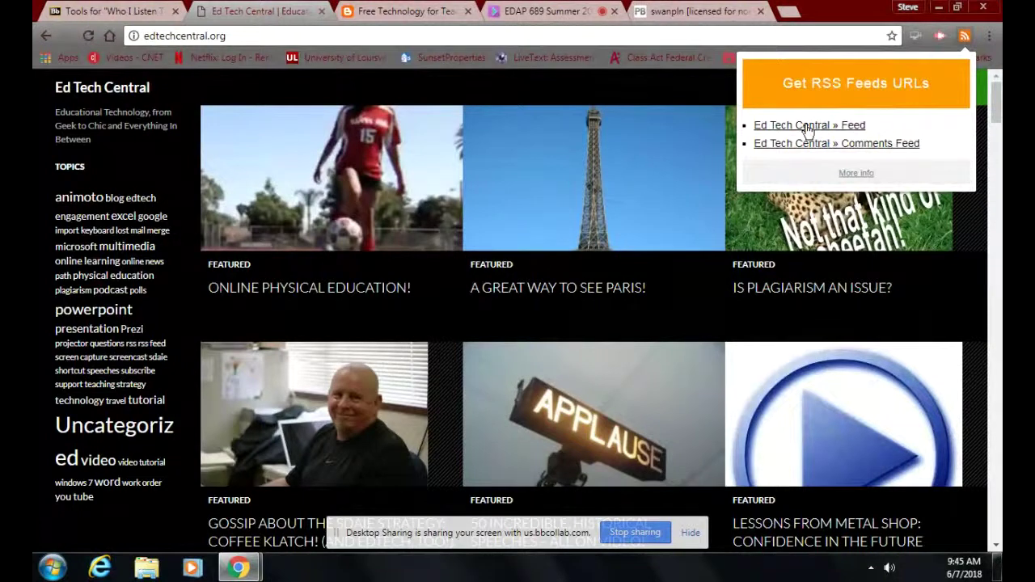
right_click(806, 124)
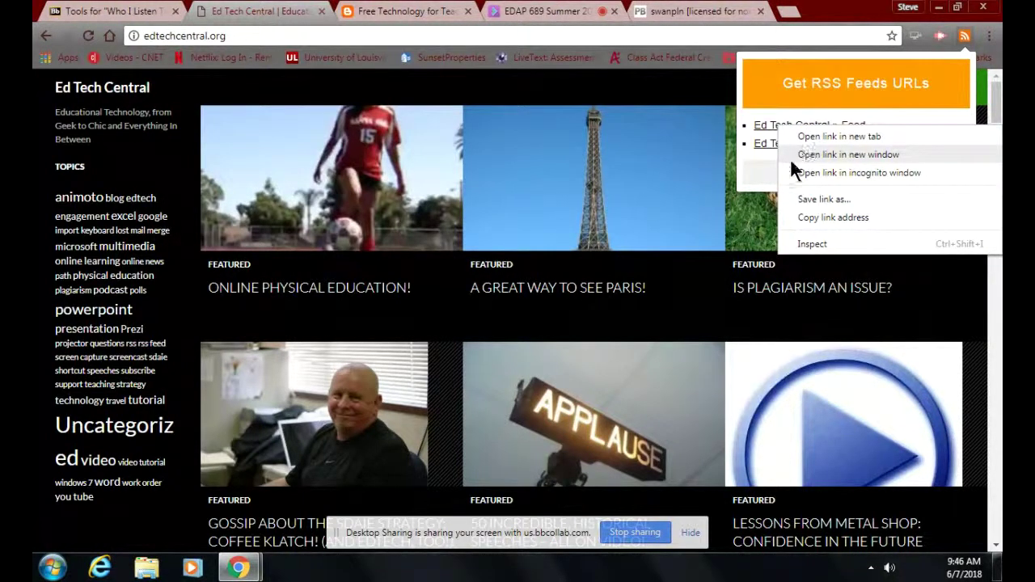
click(794, 218)
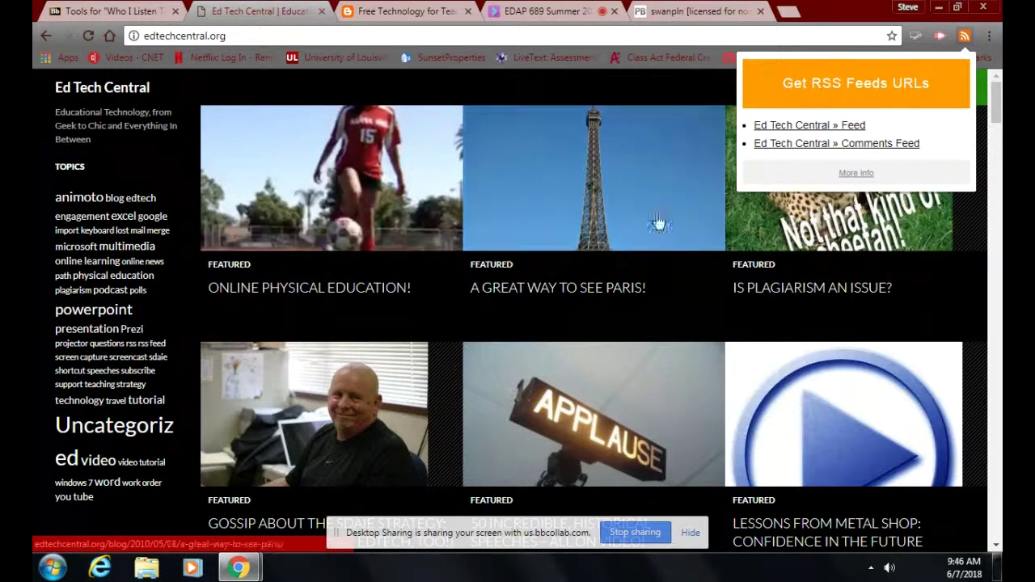
Step: Open Podcasts to Follow from the Blackboard tools page and look over the Getting Smart series page
click(114, 14)
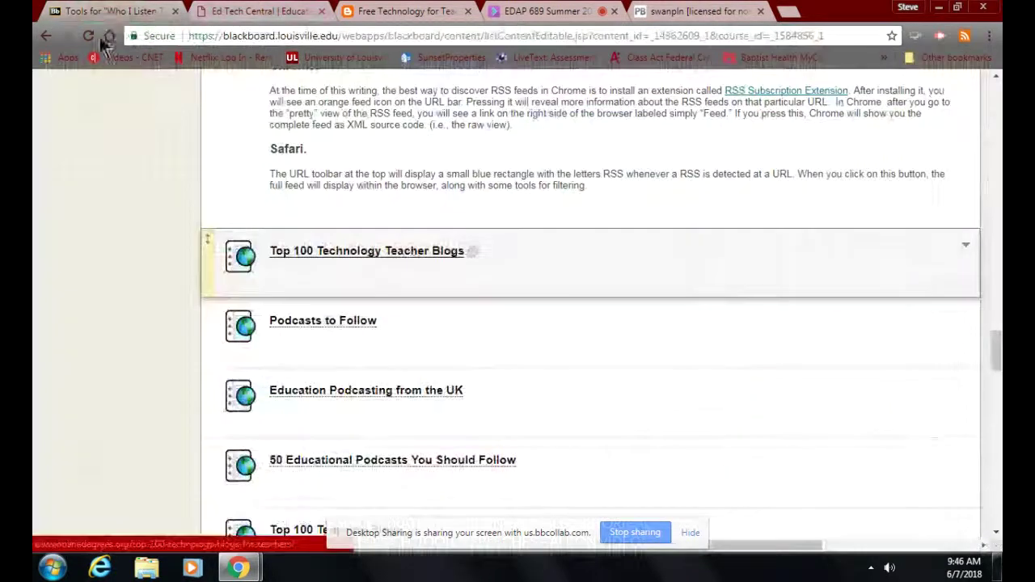
scroll(231, 175, down, 1)
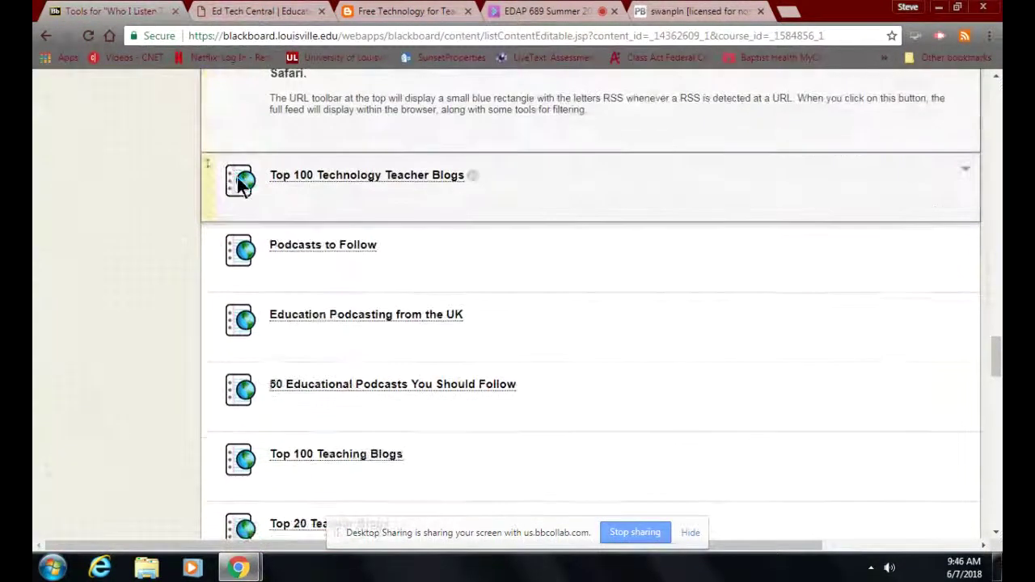
click(317, 246)
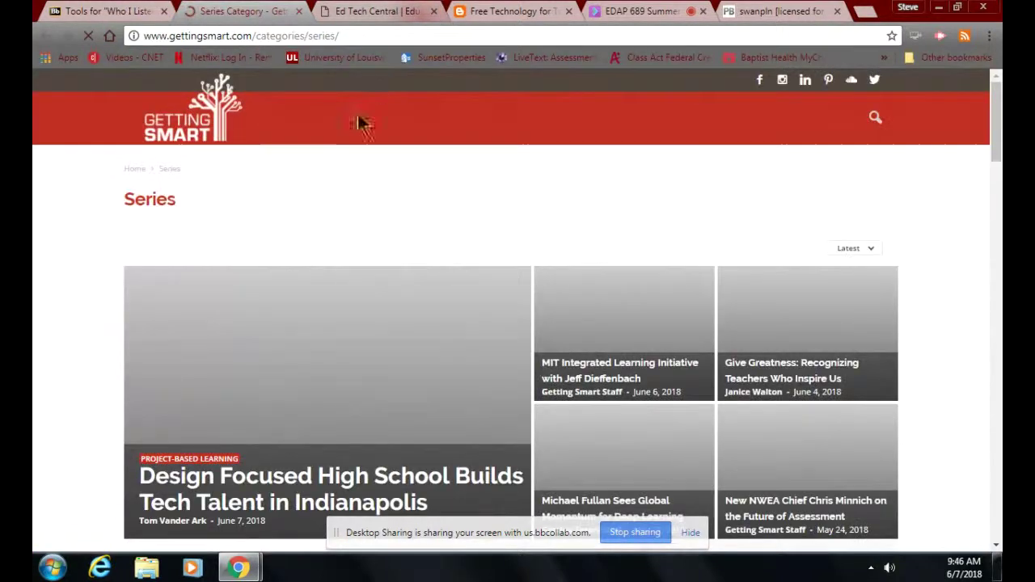
scroll(362, 201, down, 2)
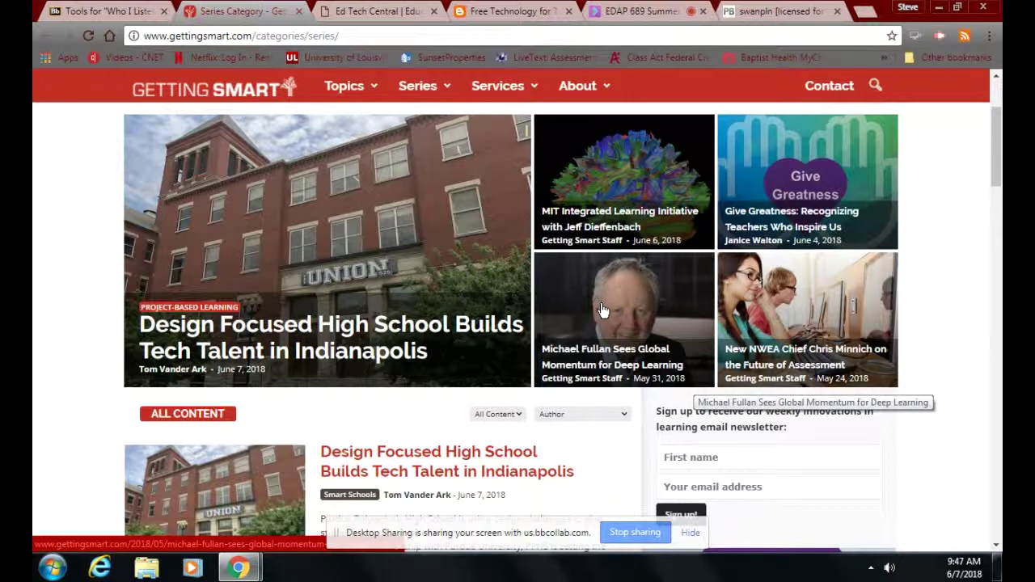
Step: List the Getting Smart feeds with the RSS extension and copy the link address of "Getting Smart » Feed"
click(965, 38)
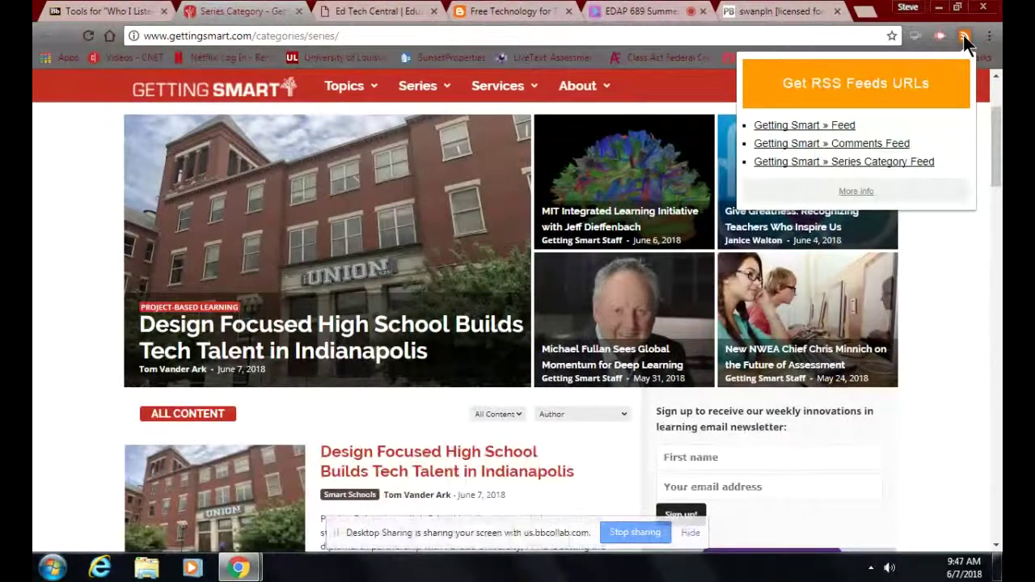
right_click(812, 127)
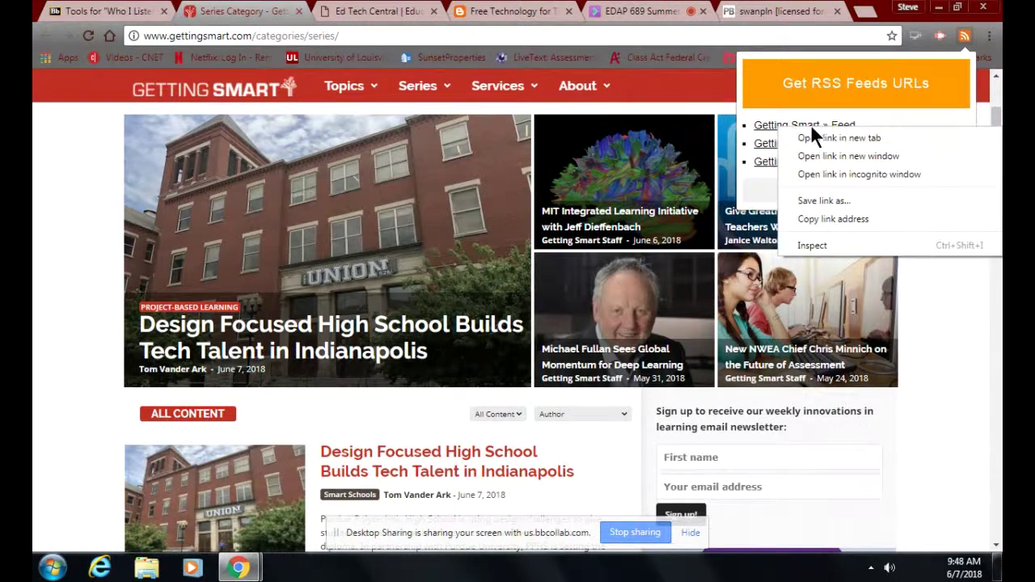
click(817, 219)
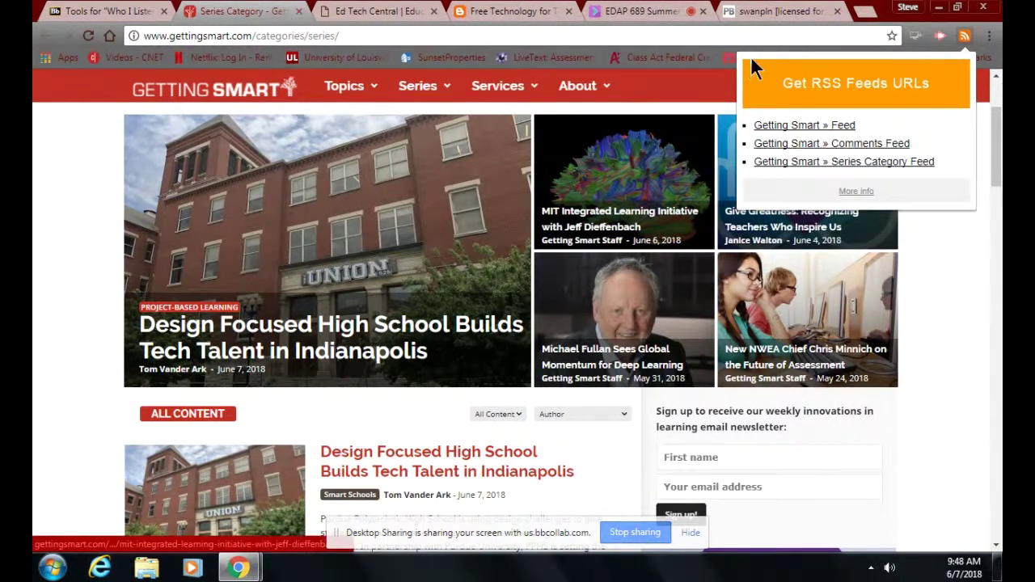
click(759, 5)
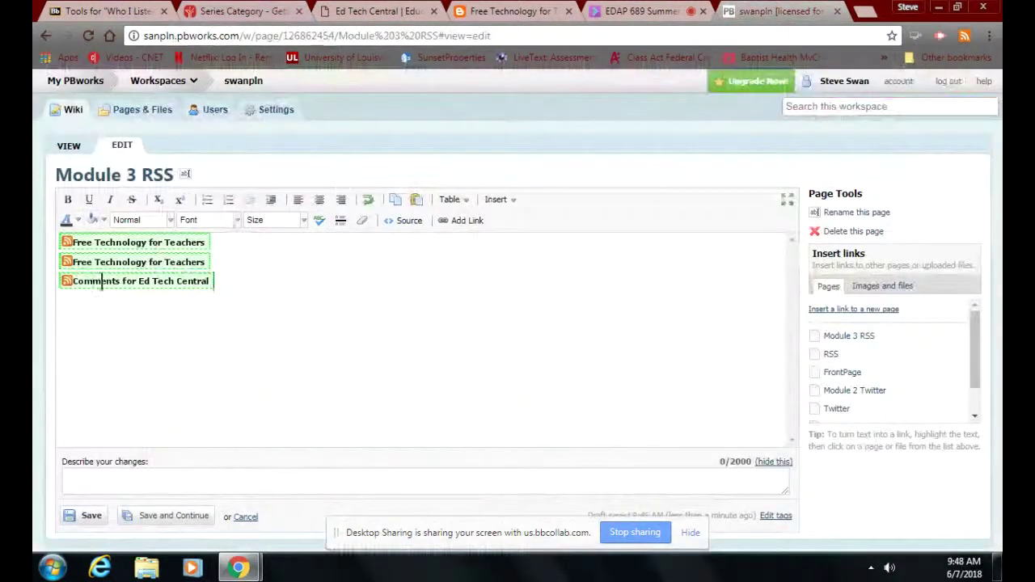
click(228, 297)
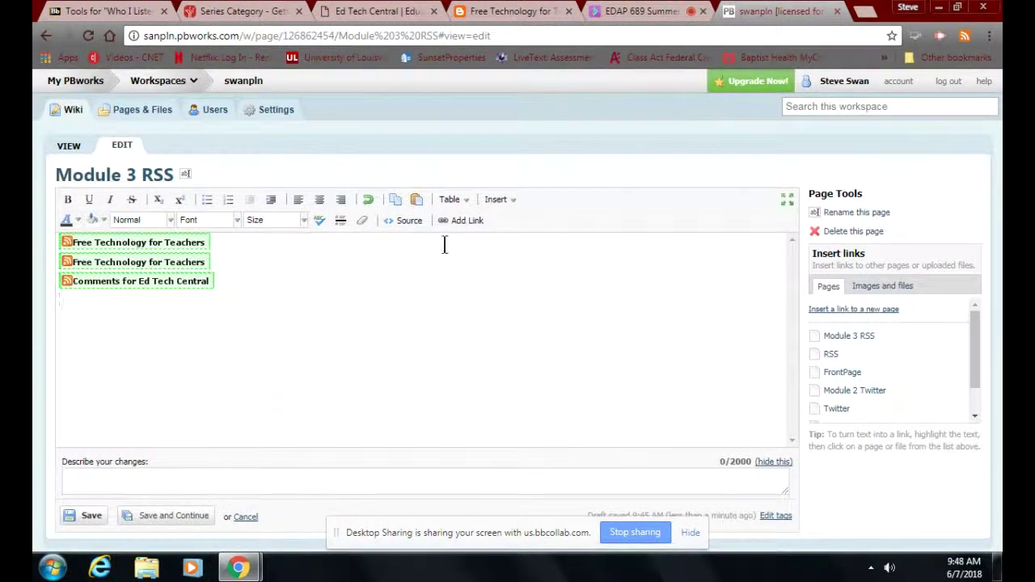
click(501, 201)
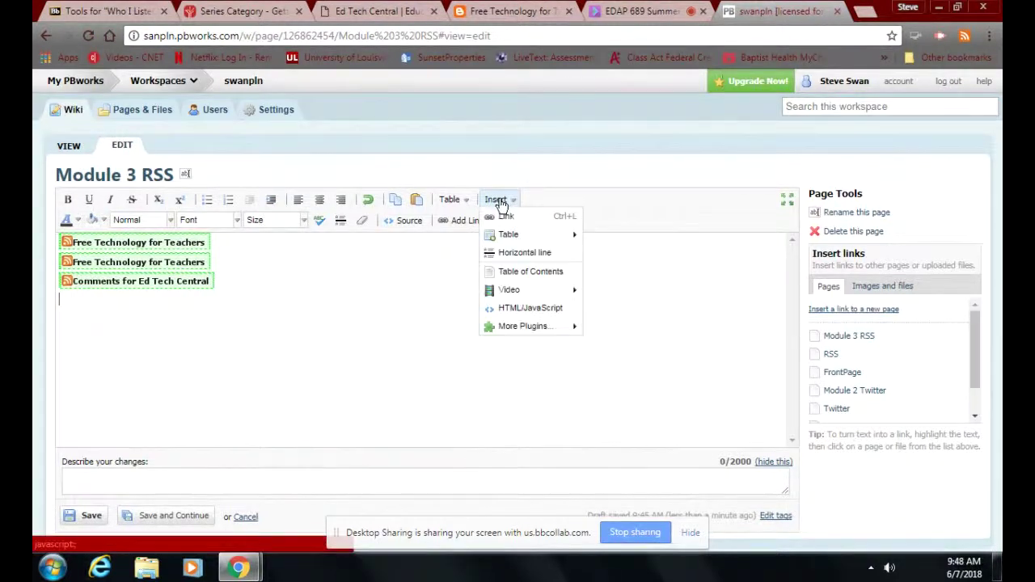
mouse_move(509, 327)
mouse_move(612, 342)
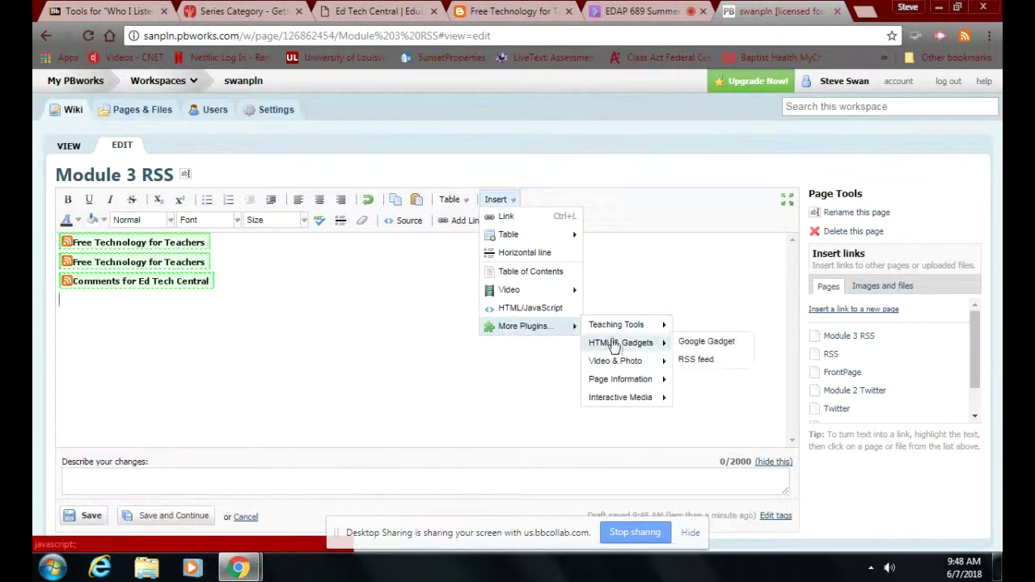
click(705, 360)
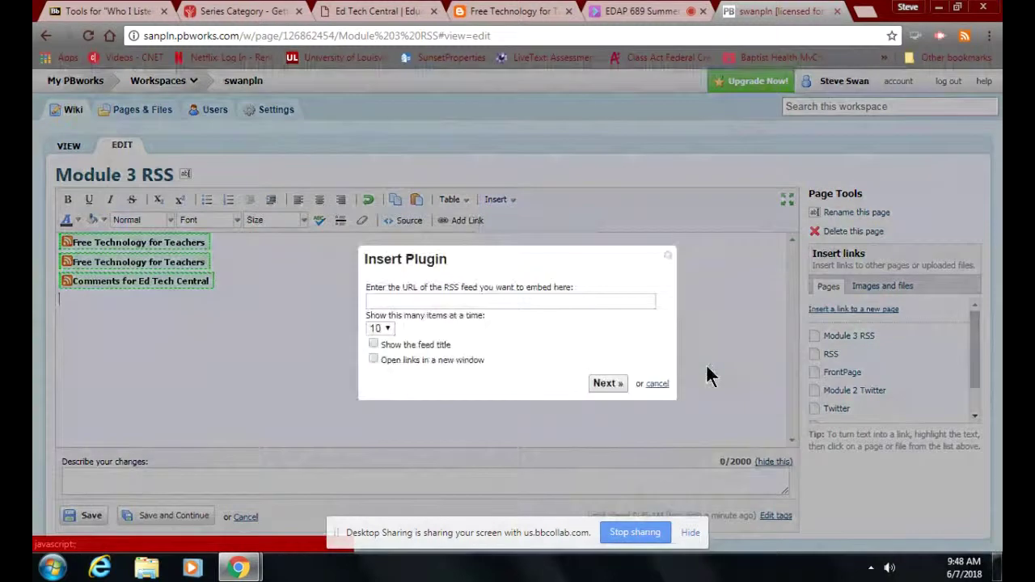
click(447, 302)
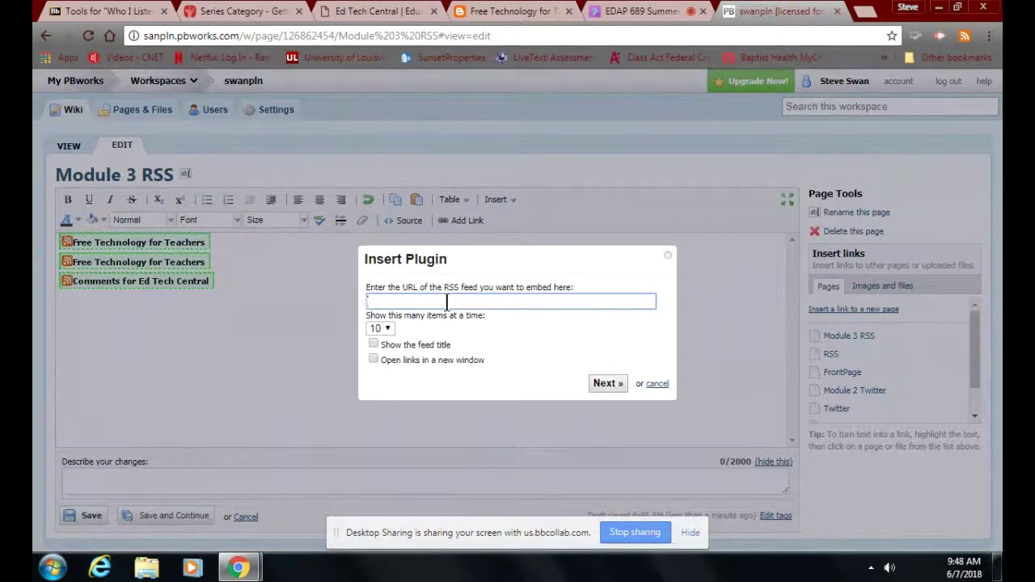
key(ctrl+v)
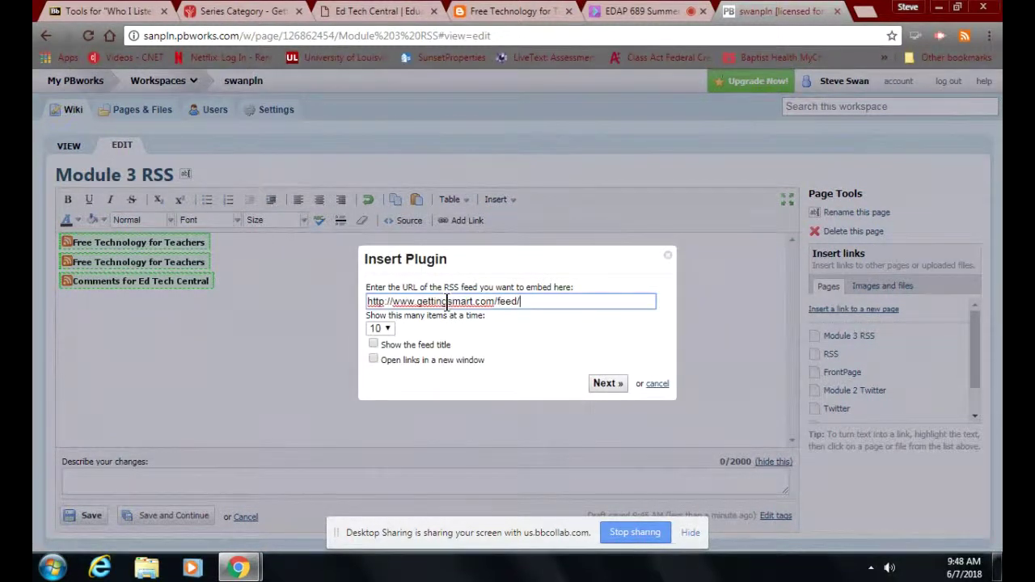
click(389, 325)
click(386, 348)
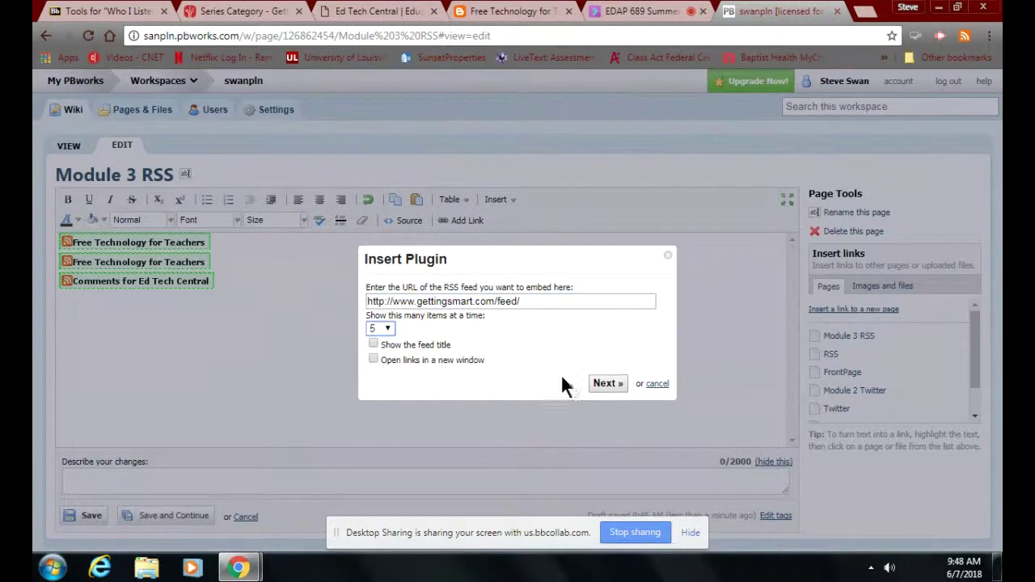
click(606, 385)
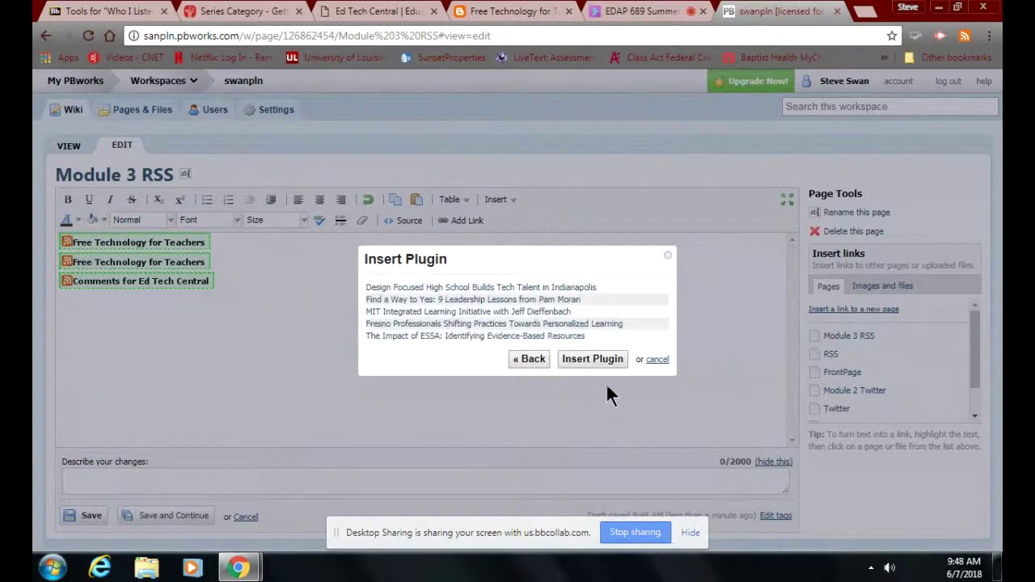
click(591, 360)
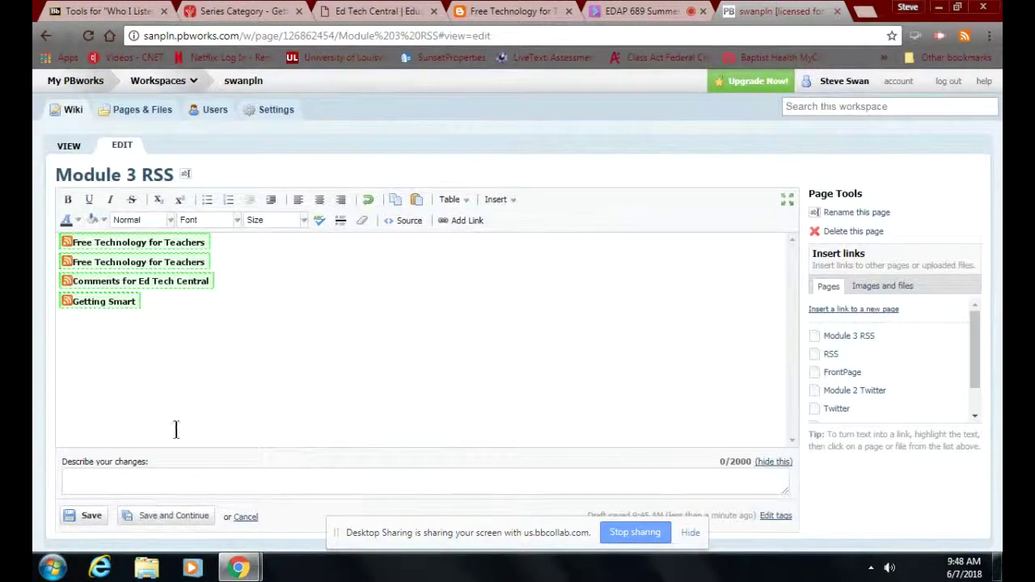
Step: Save the Module 3 RSS page and review the embedded feed listings in the page view
click(83, 515)
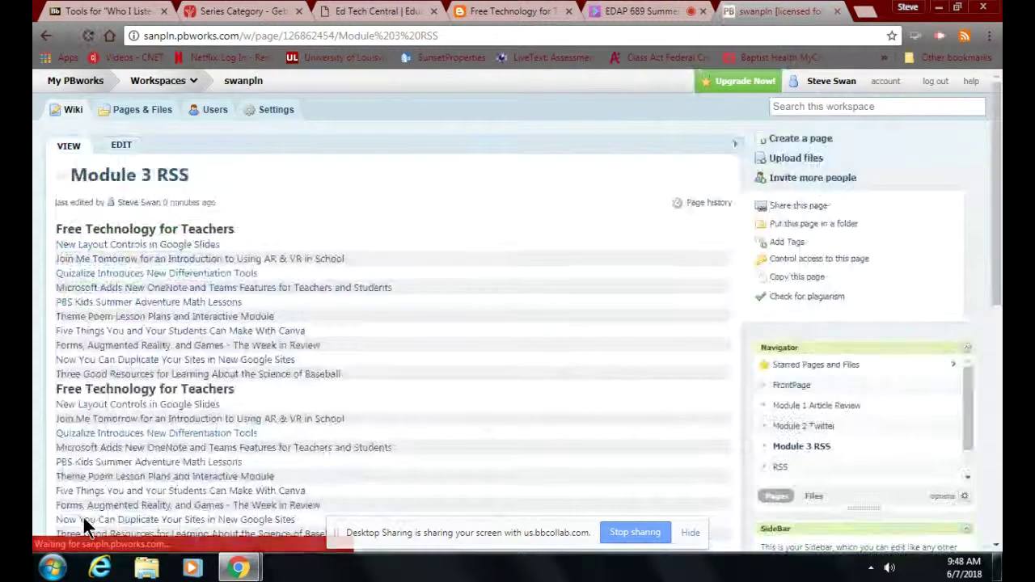
scroll(138, 492, down, 5)
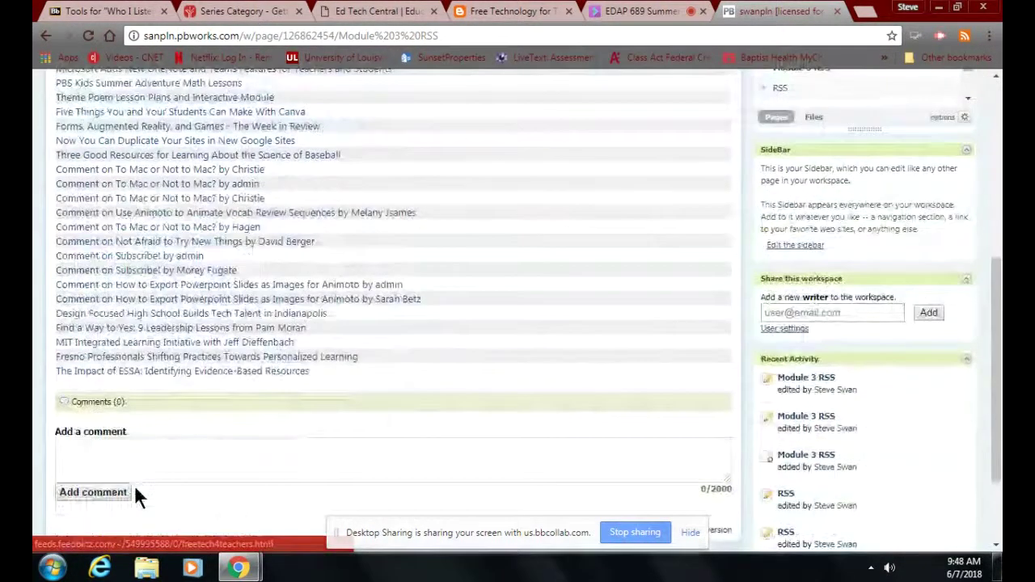
scroll(135, 490, up, 3)
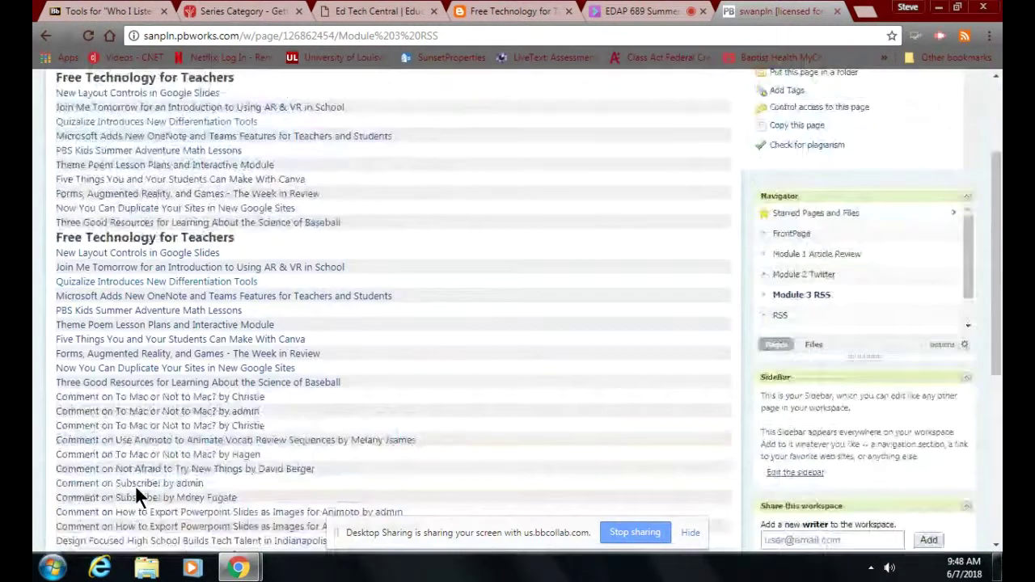
scroll(136, 485, down, 5)
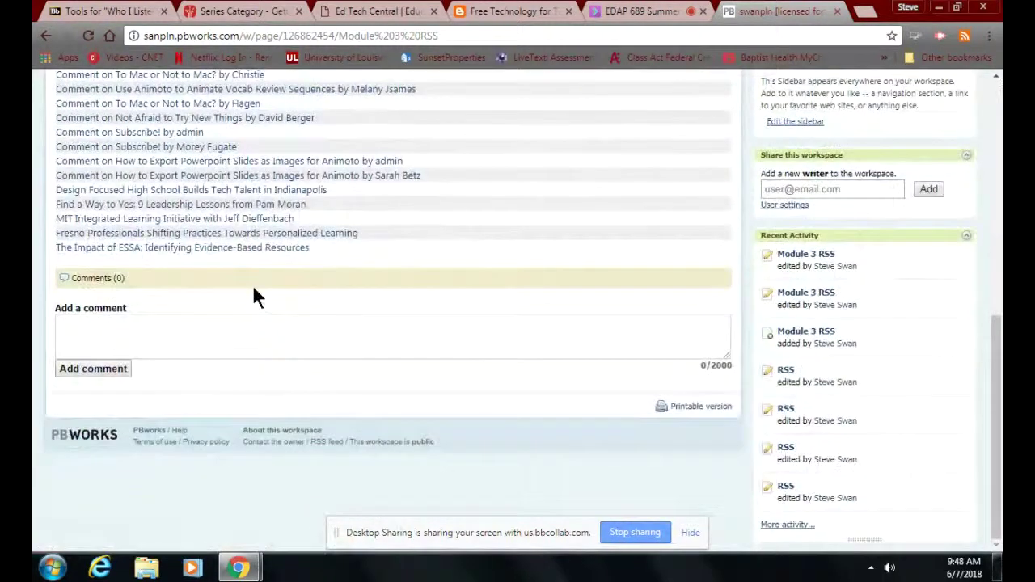
scroll(253, 289, up, 3)
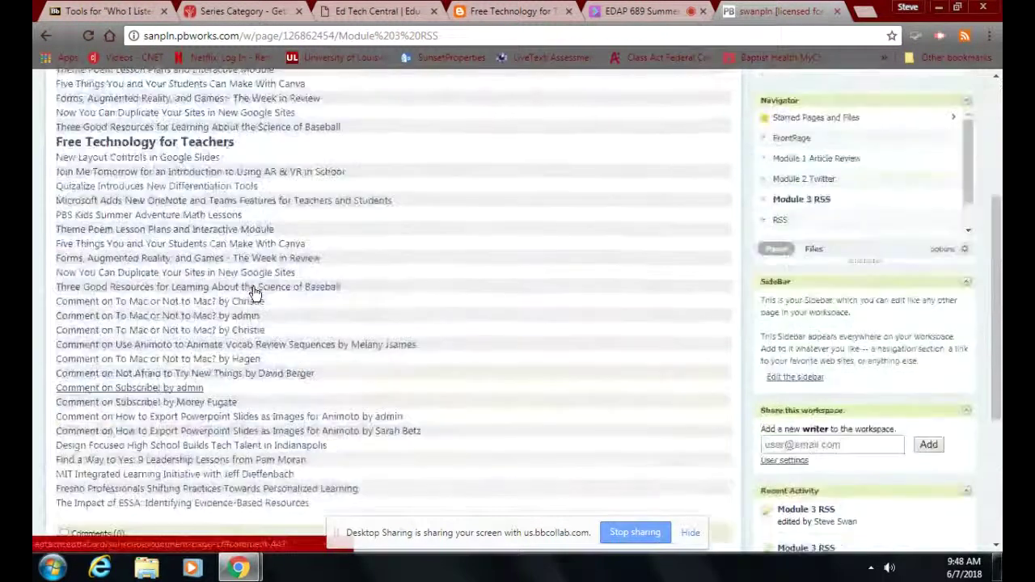
scroll(253, 291, up, 2)
scroll(253, 291, up, 2)
scroll(253, 293, down, 6)
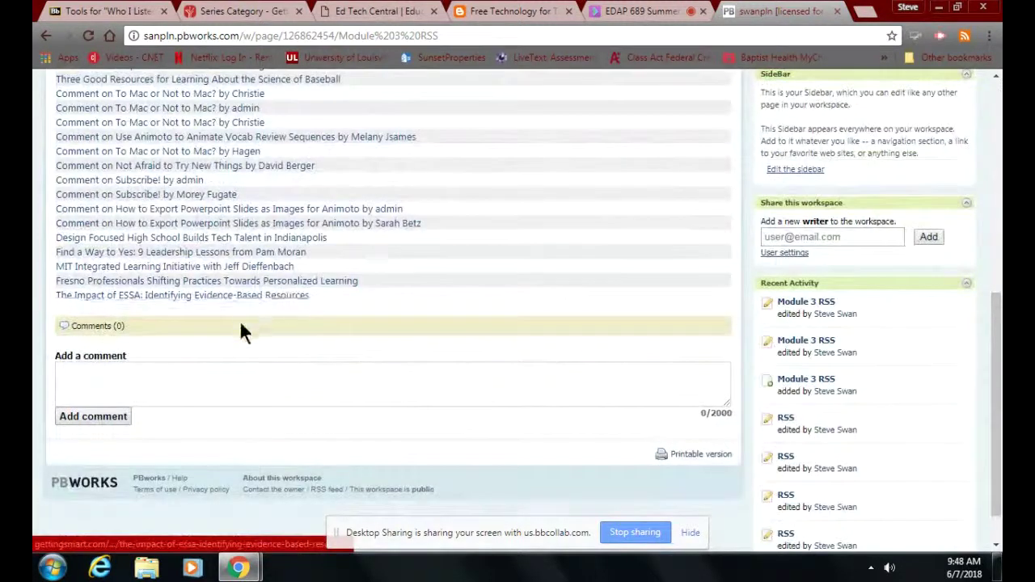
Step: Open the Module 3 RSS page for editing and delete the Comments for Ed Tech Central feed and both Free Technology for Teachers feeds
scroll(183, 387, up, 5)
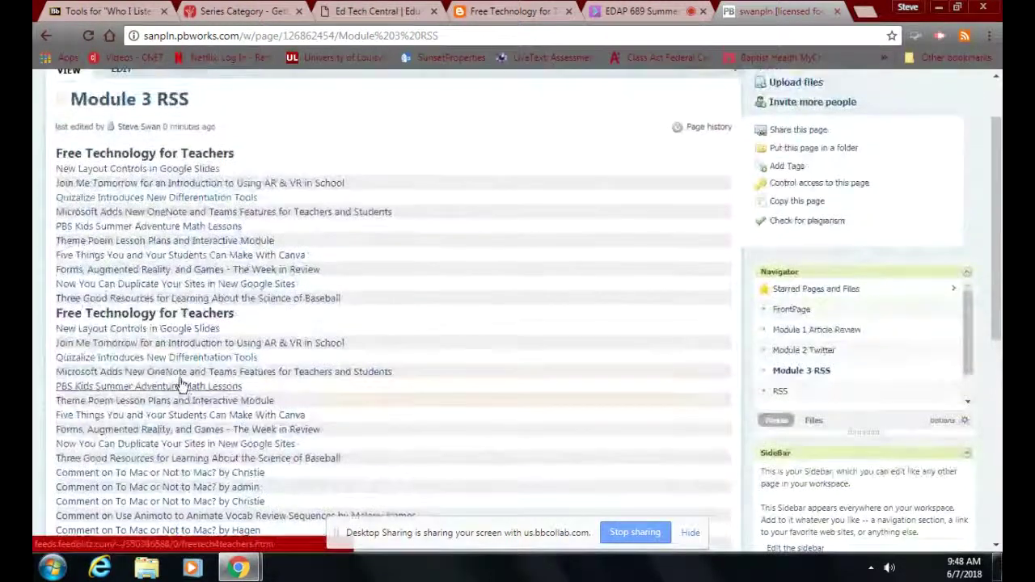
scroll(183, 387, up, 1)
click(121, 148)
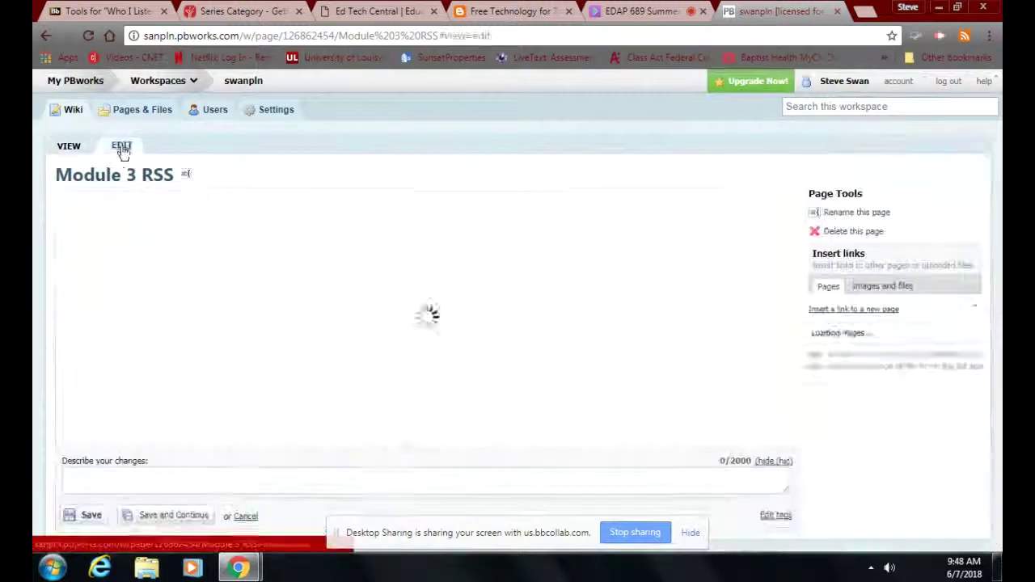
click(169, 305)
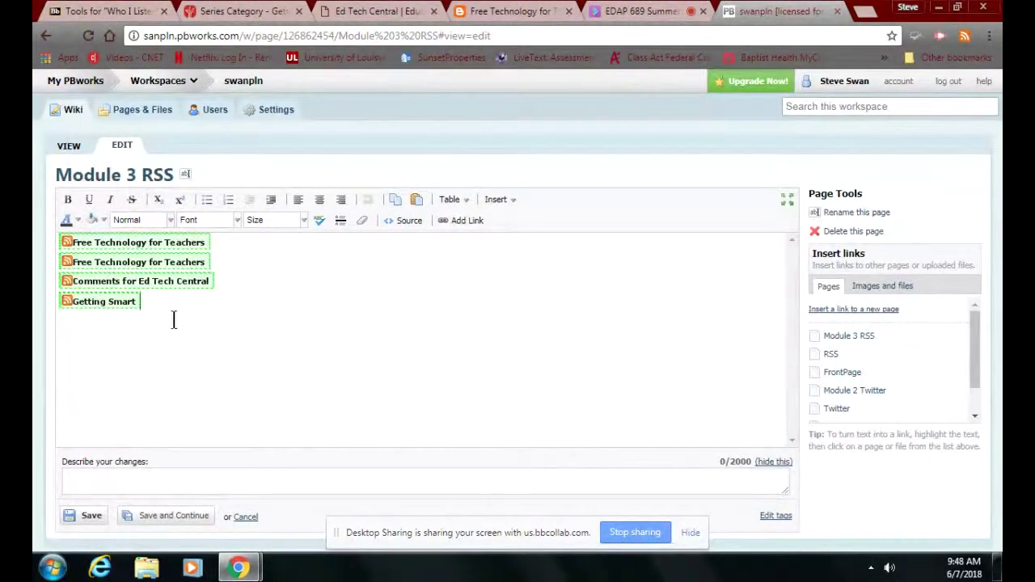
click(212, 279)
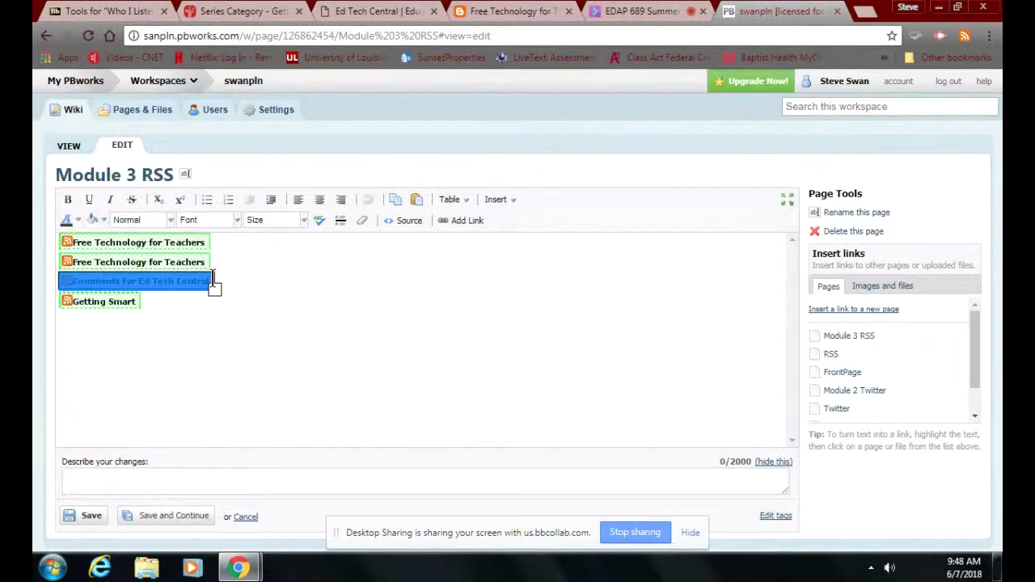
key(Delete)
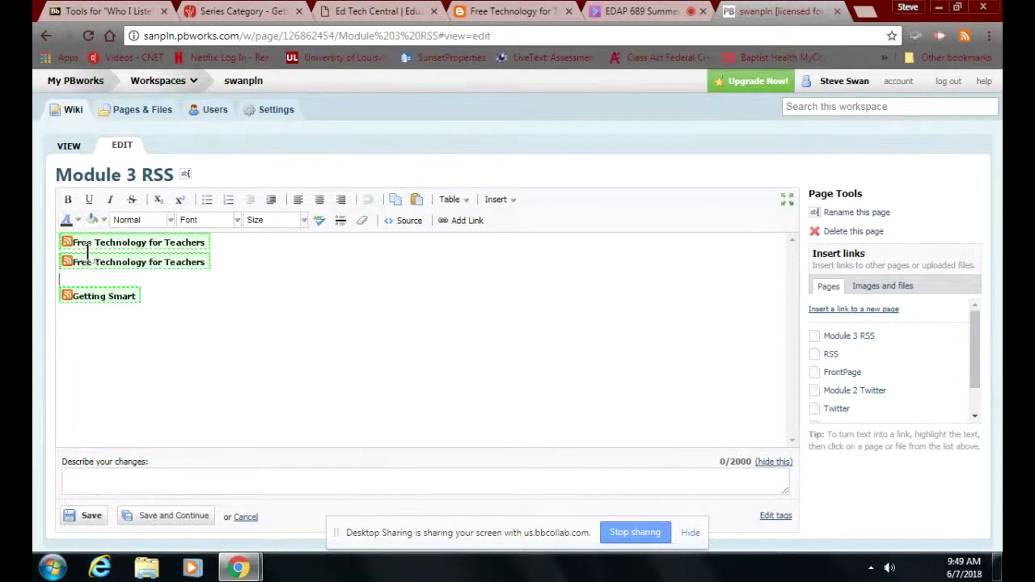
click(84, 262)
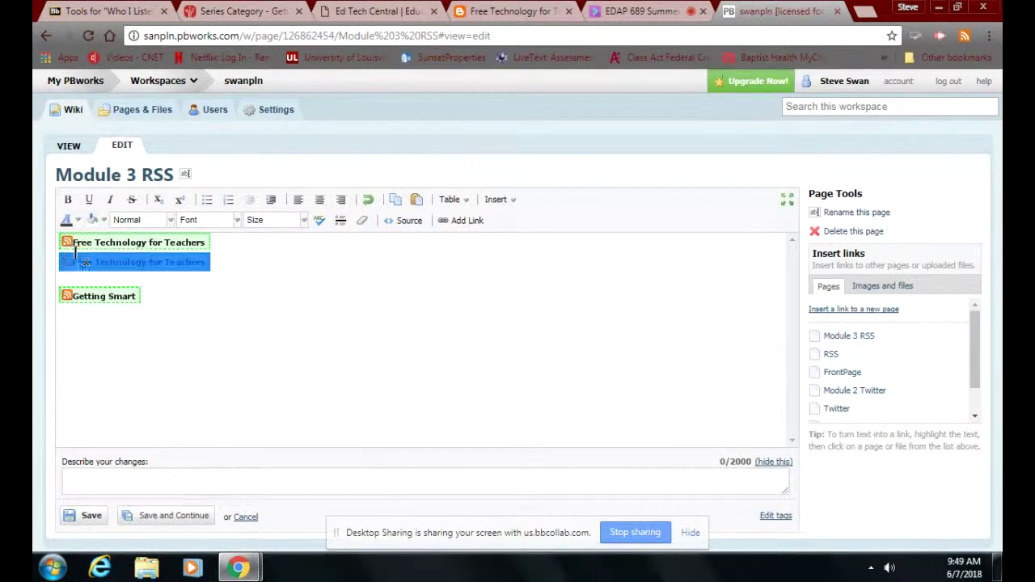
key(Delete)
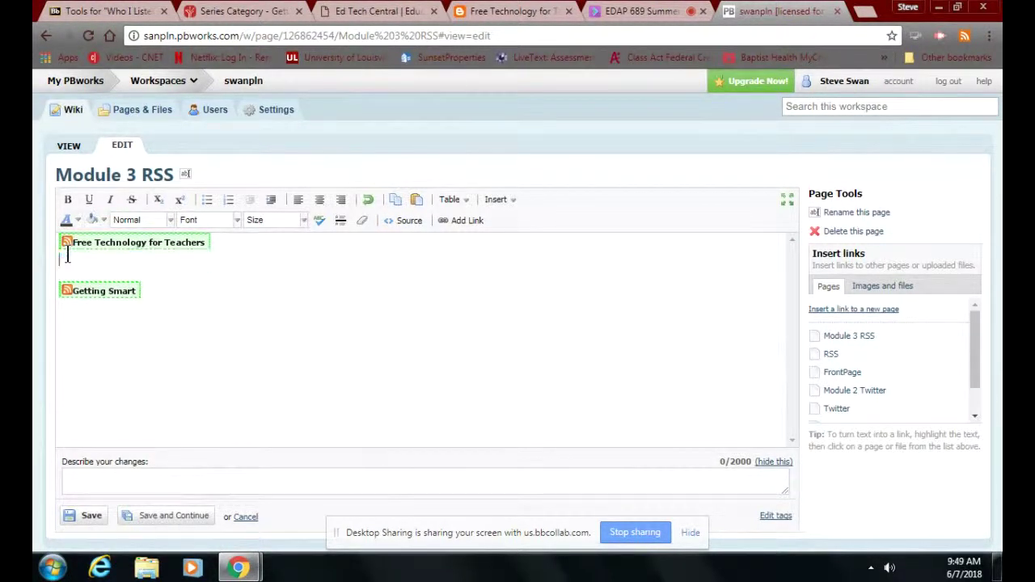
click(212, 241)
key(BackSpace)
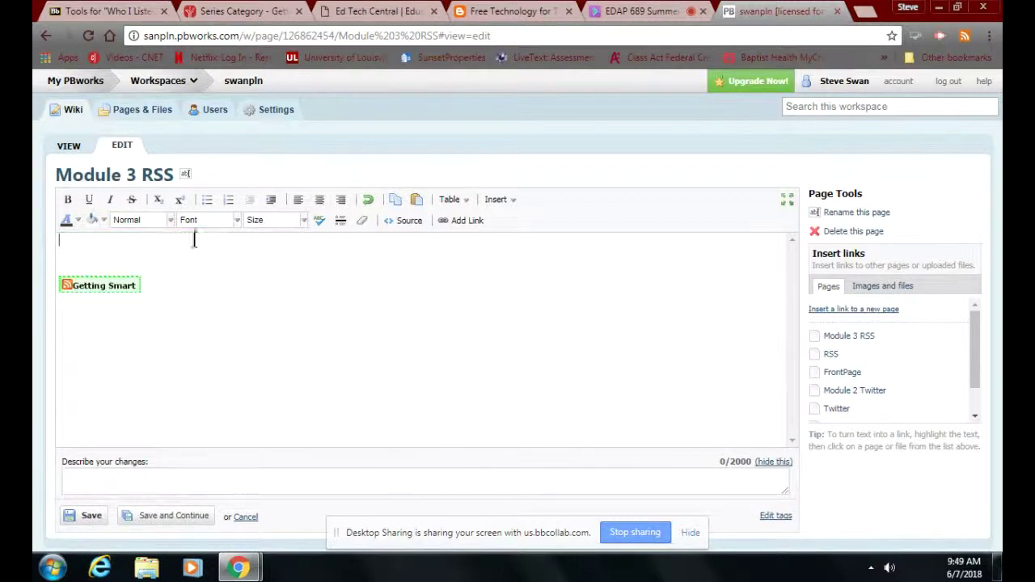
Step: Remove the extra blank lines above the Getting Smart feed and save the Module 3 RSS page
click(64, 285)
click(87, 259)
key(Delete)
key(Delete)
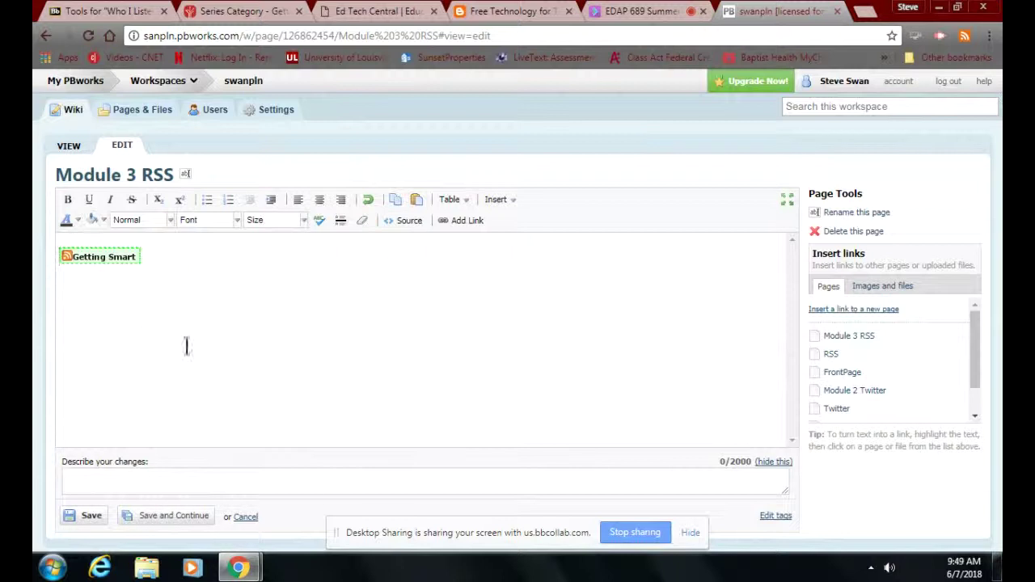
click(82, 516)
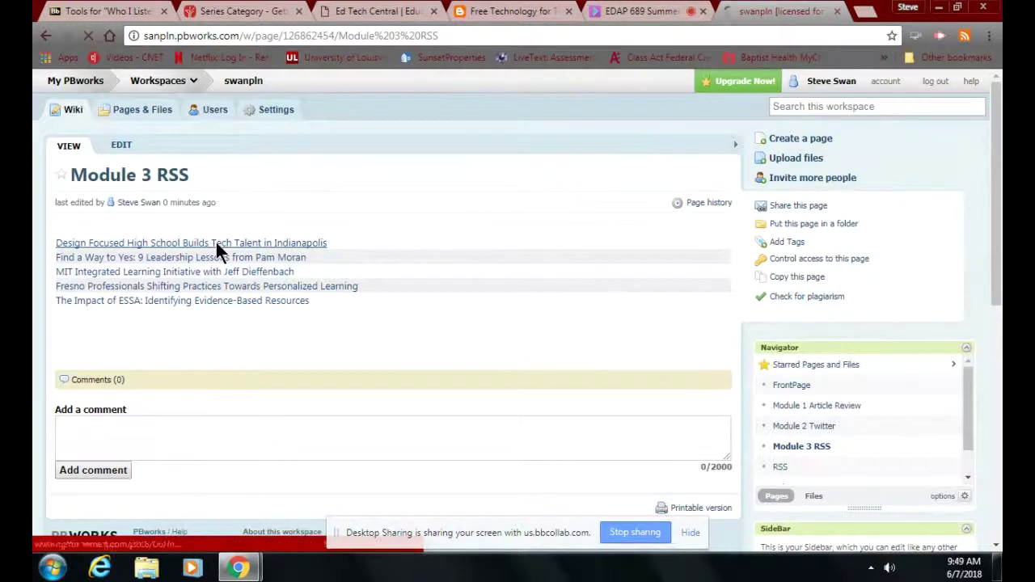
Step: Open the feed item "Design Focused High School Builds Tech Talent in Indianapolis" and look through the whole article
click(216, 243)
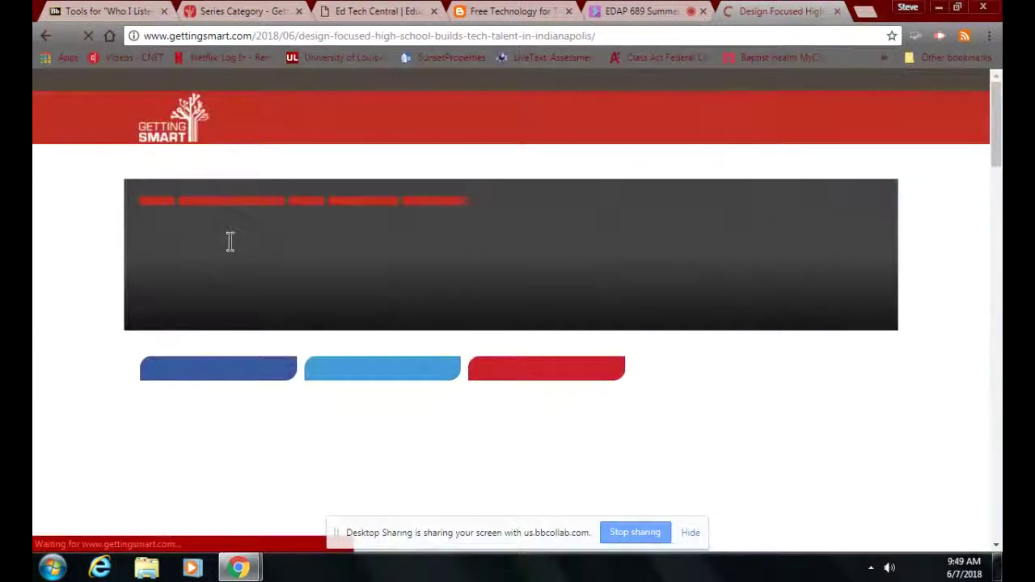
scroll(235, 339, down, 2)
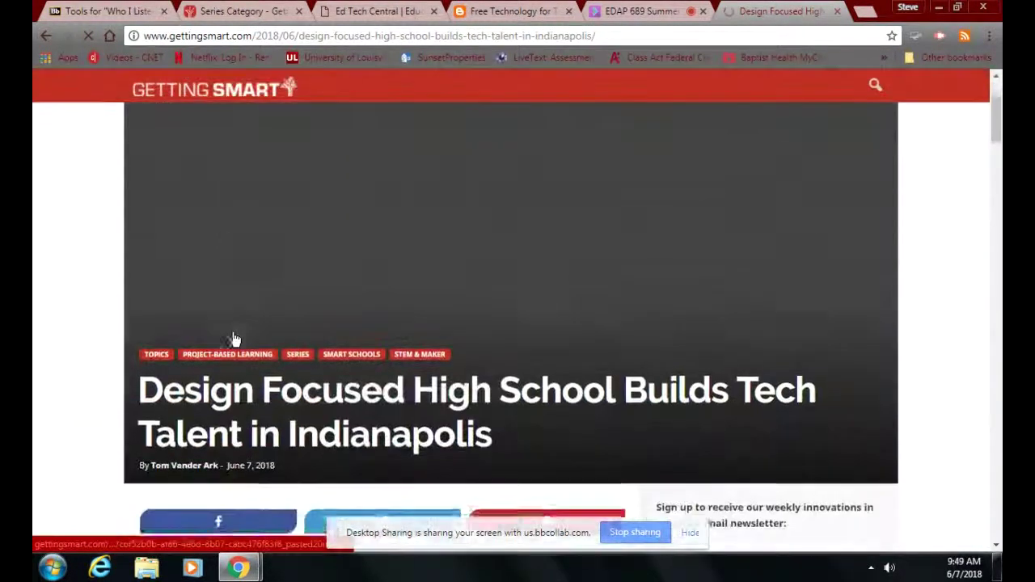
scroll(232, 340, down, 4)
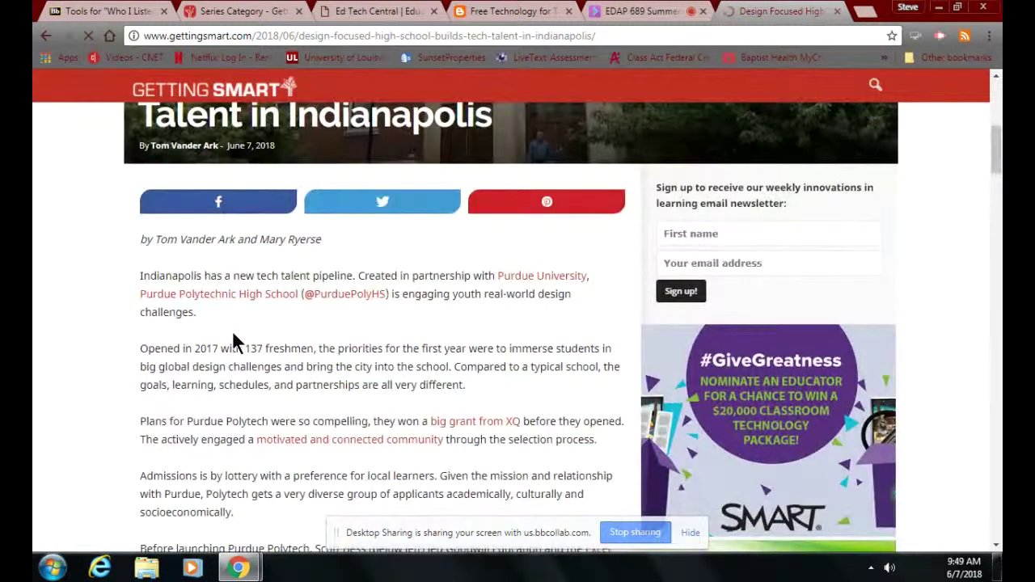
scroll(232, 329, up, 3)
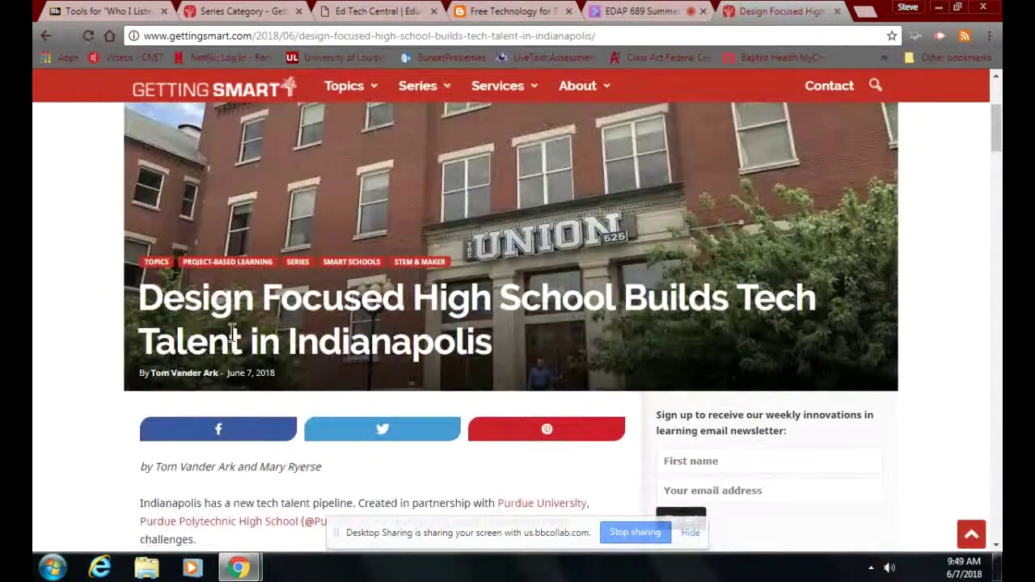
scroll(233, 330, down, 8)
scroll(232, 330, up, 2)
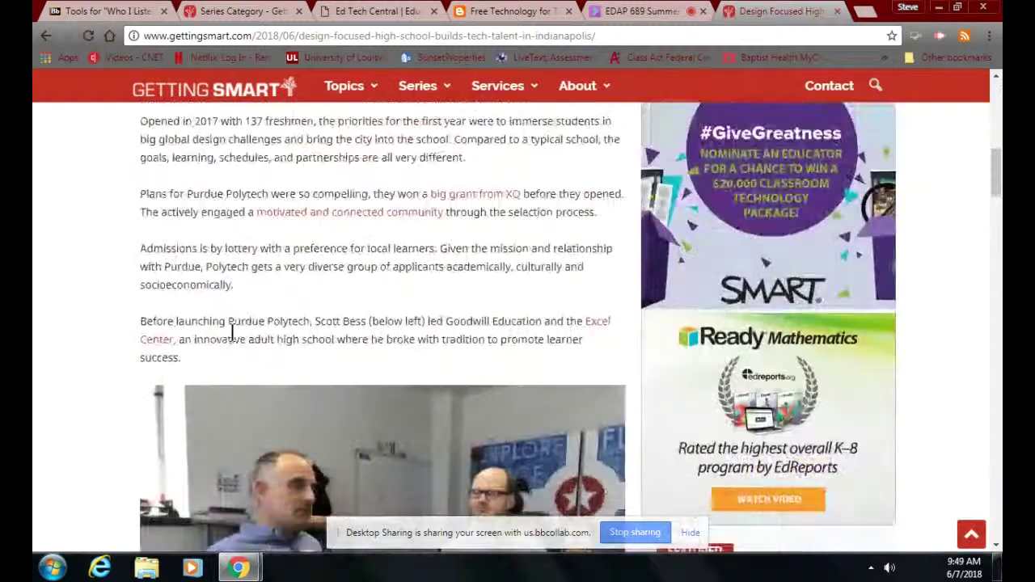
scroll(232, 330, up, 2)
scroll(232, 329, down, 7)
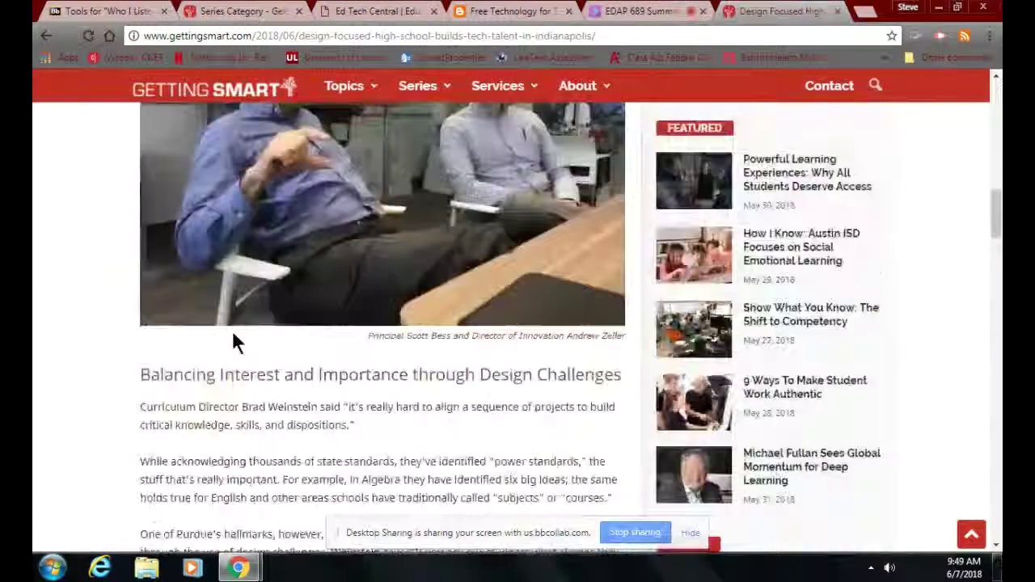
scroll(233, 333, down, 8)
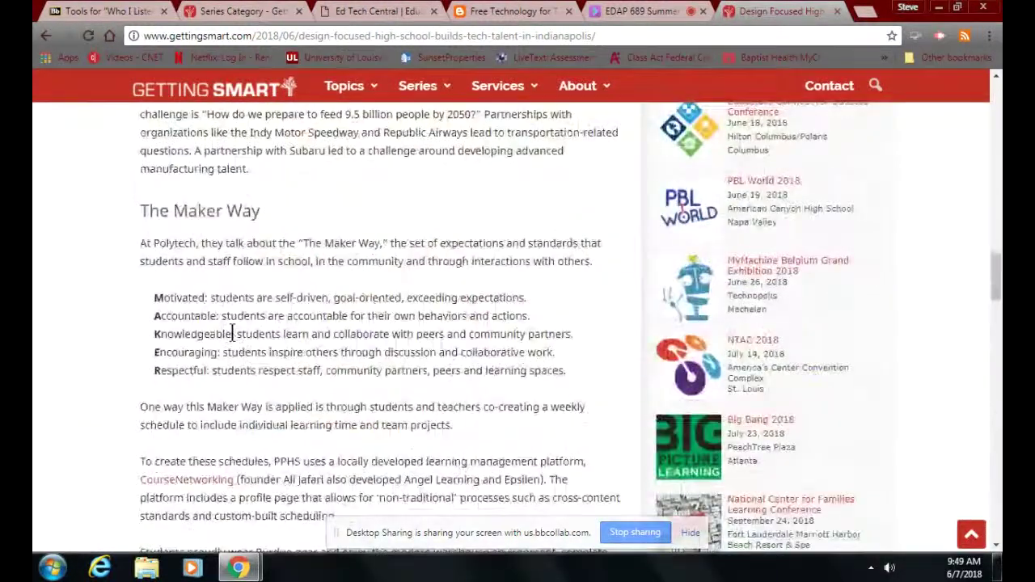
scroll(232, 333, down, 6)
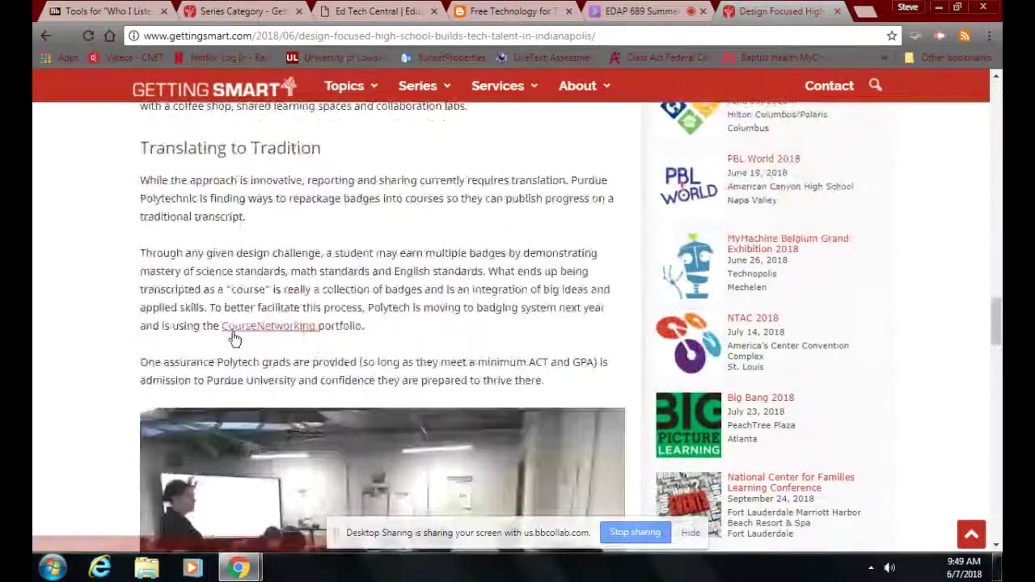
scroll(234, 338, down, 10)
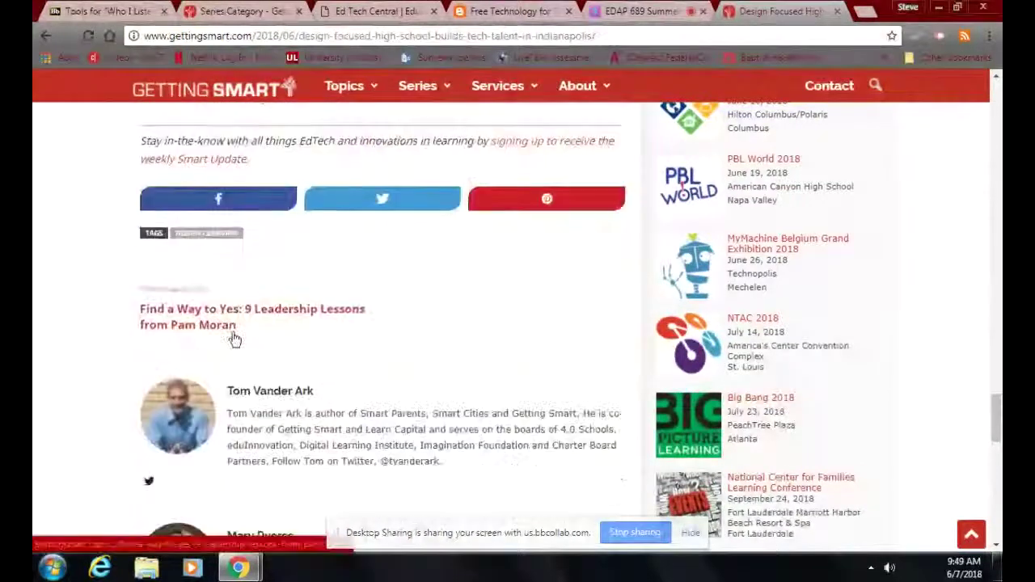
scroll(234, 338, down, 3)
scroll(234, 338, up, 15)
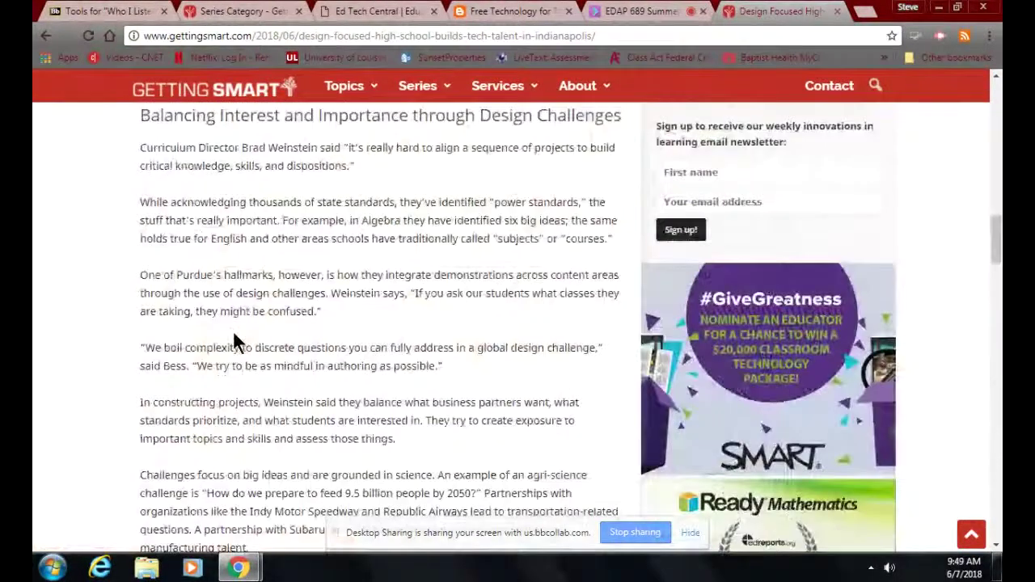
scroll(233, 336, up, 10)
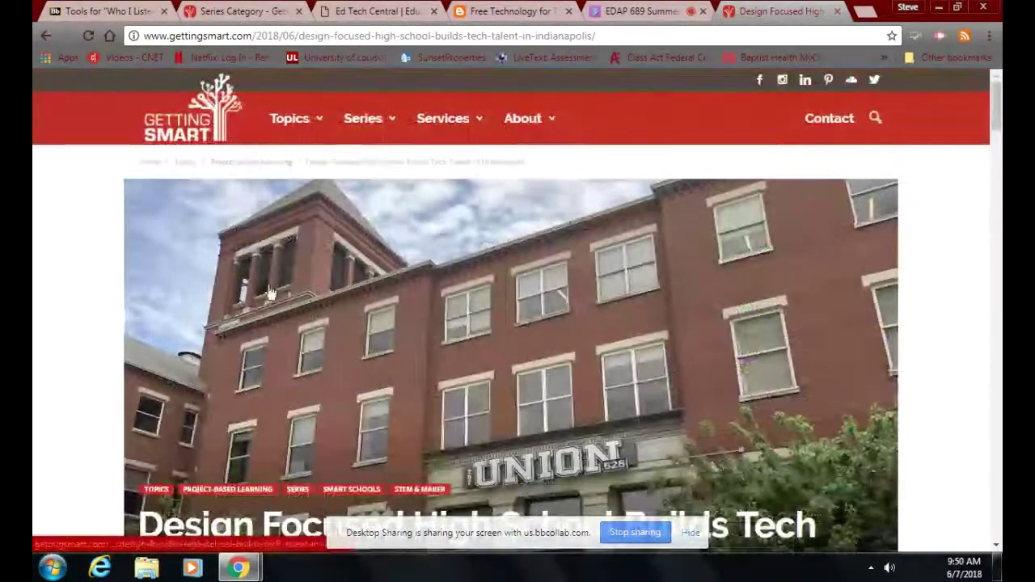
Step: Return to the Blackboard tools page, reopen Podcasts to Follow, and examine the articles on the Getting Smart series page
click(125, 11)
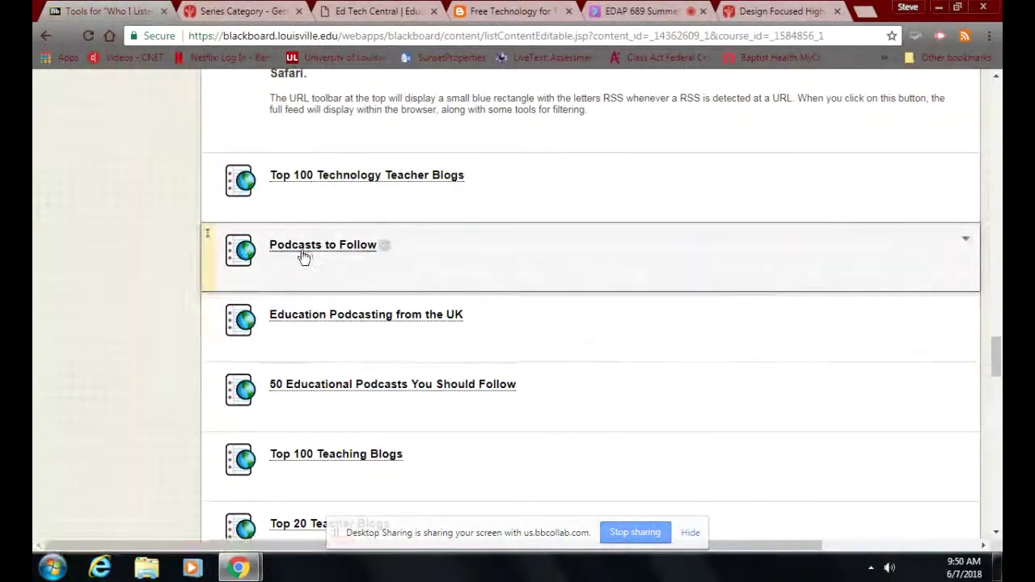
click(304, 251)
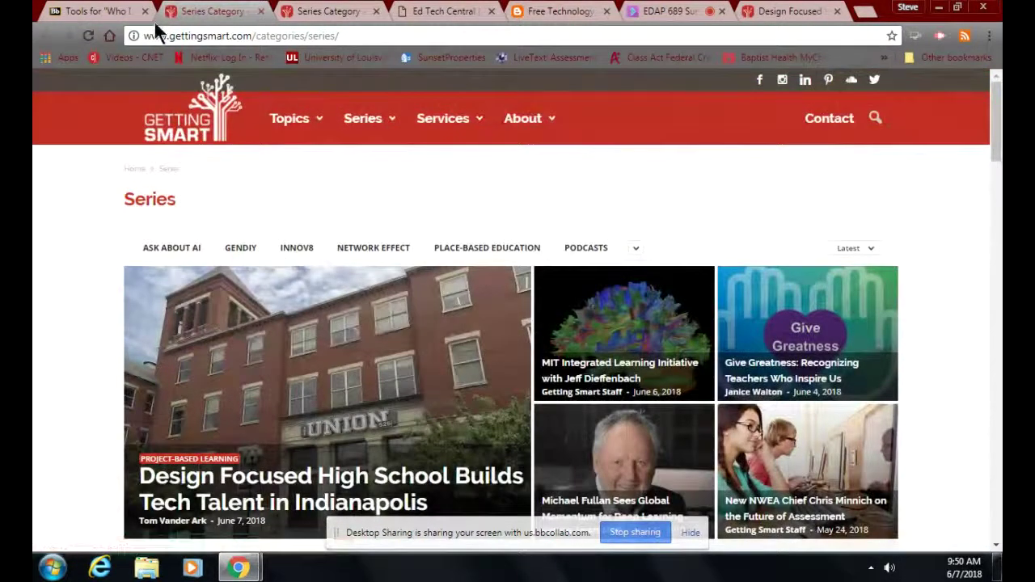
click(117, 18)
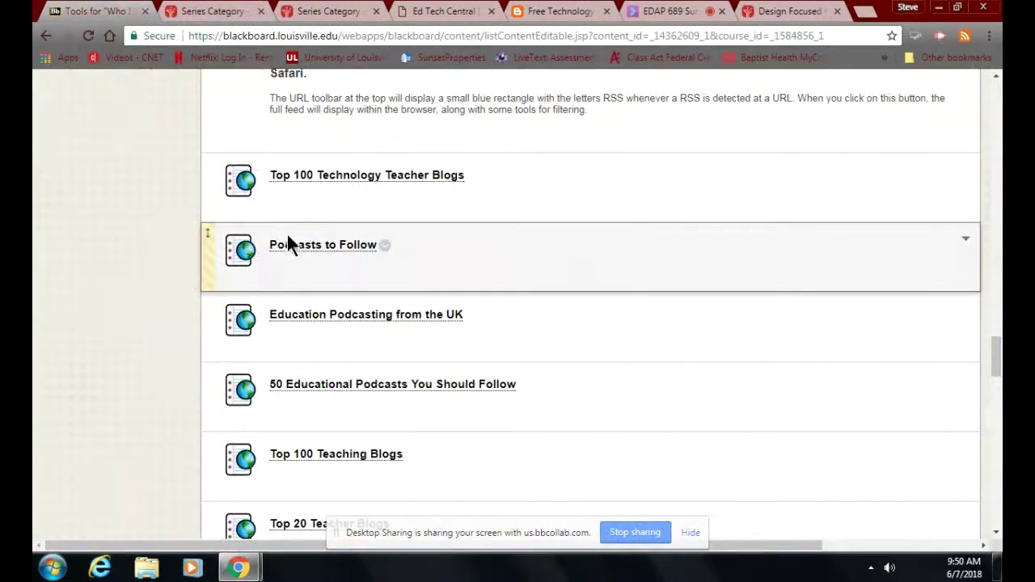
click(293, 248)
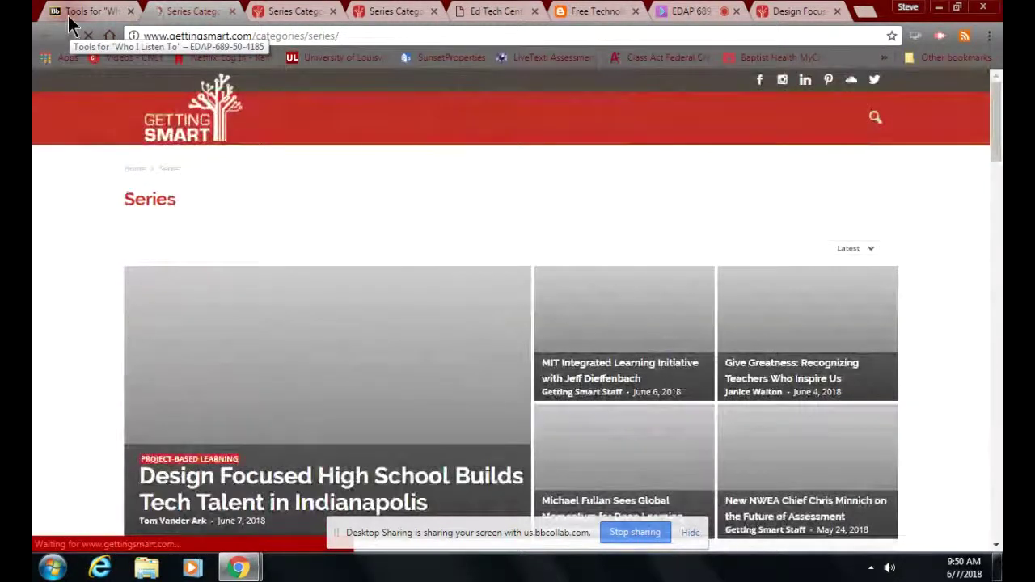
scroll(239, 248, down, 15)
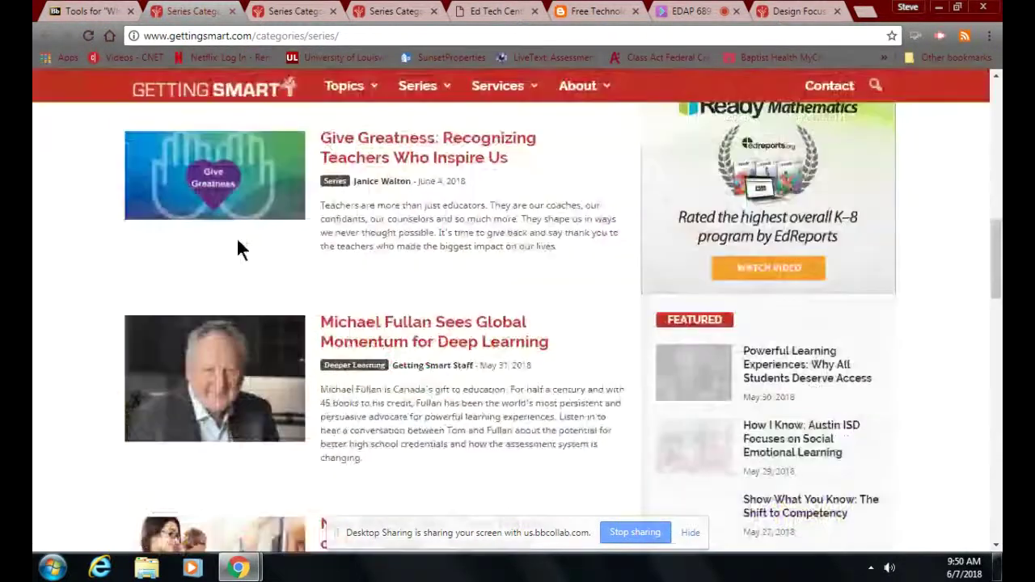
scroll(237, 247, down, 5)
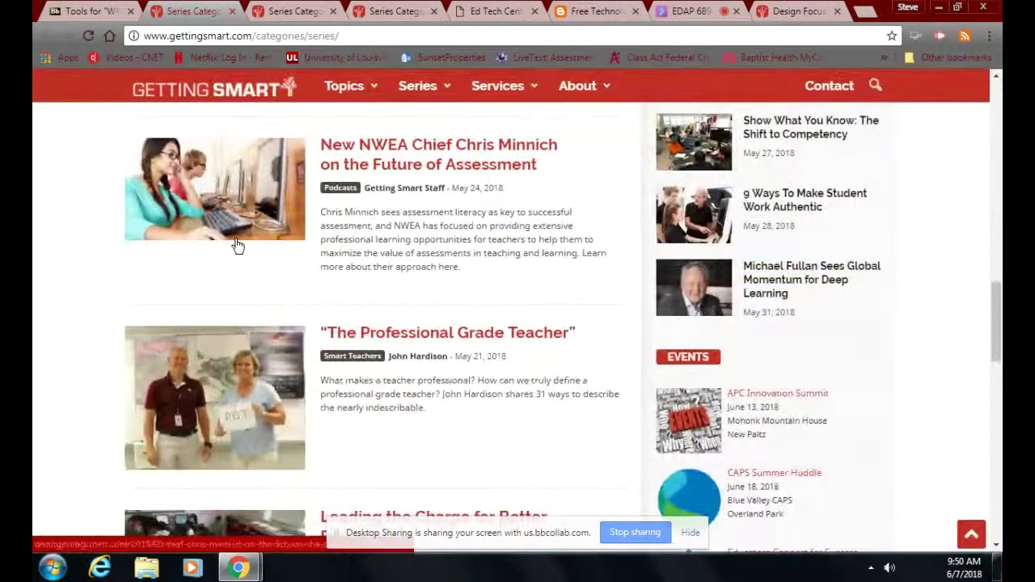
scroll(238, 245, up, 20)
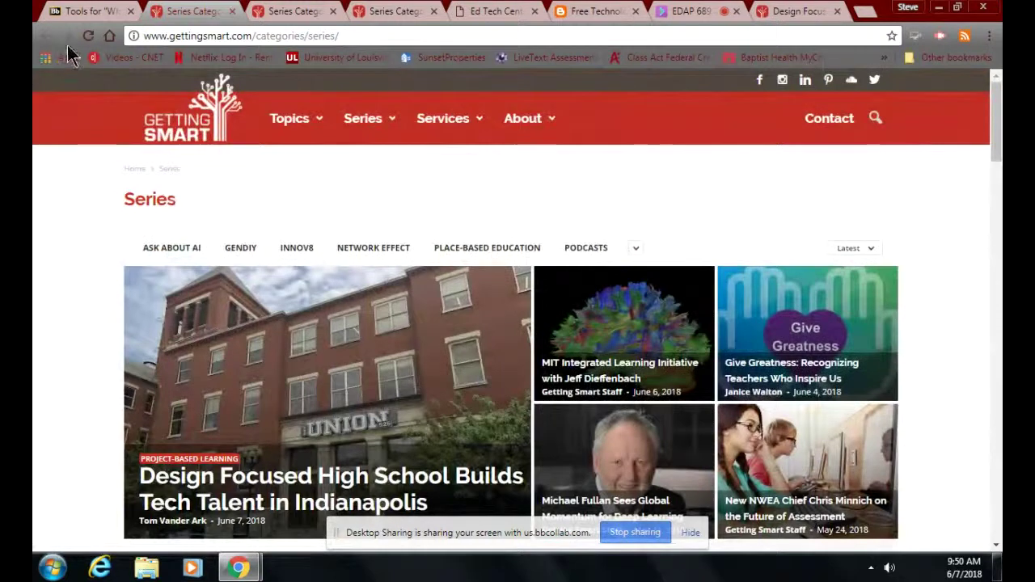
Step: Open 50 Educational Podcasts You Should Follow from the Blackboard tools page and read through the first podcasts listed
click(81, 11)
scroll(205, 275, down, 2)
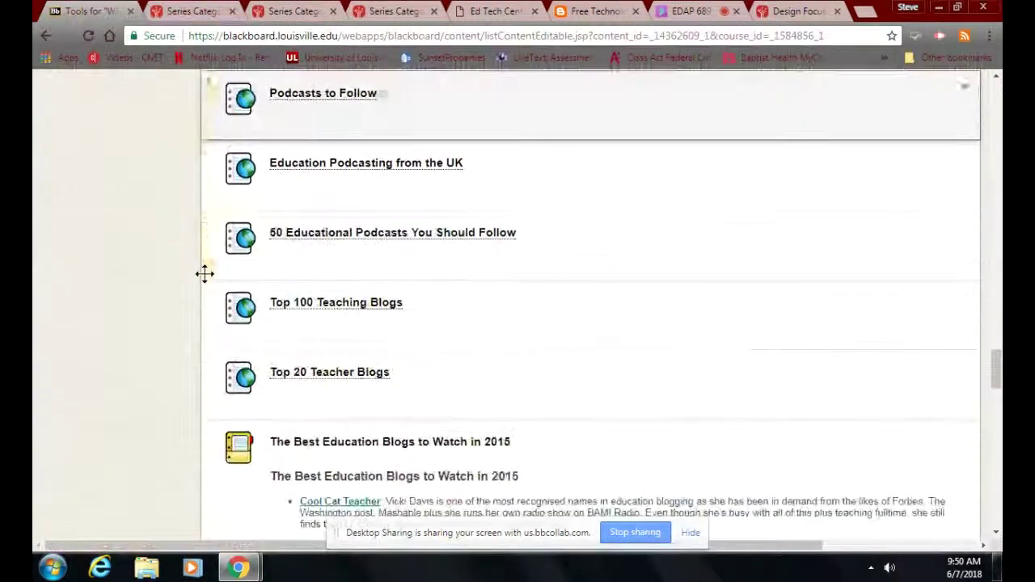
click(358, 236)
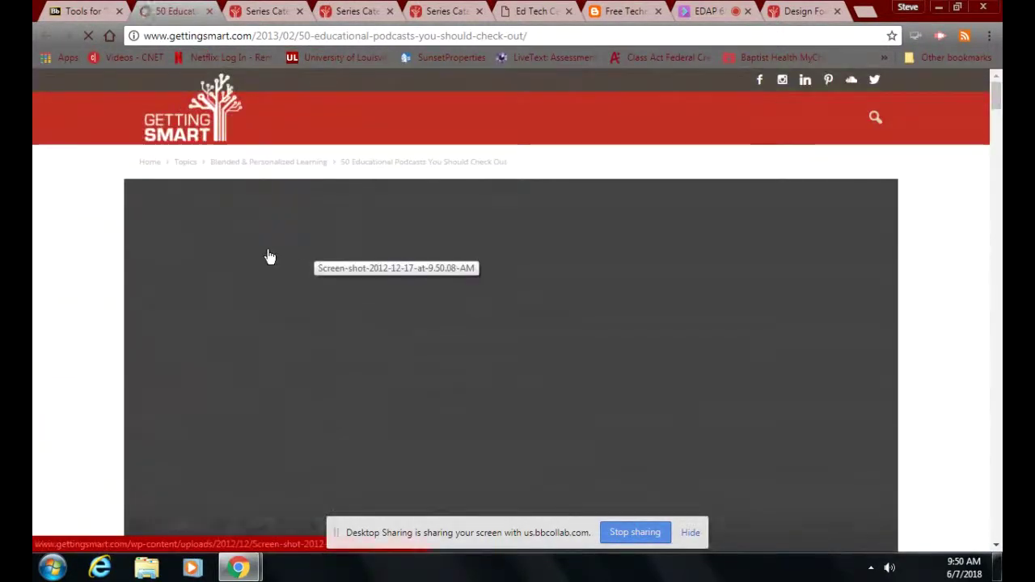
scroll(270, 257, down, 5)
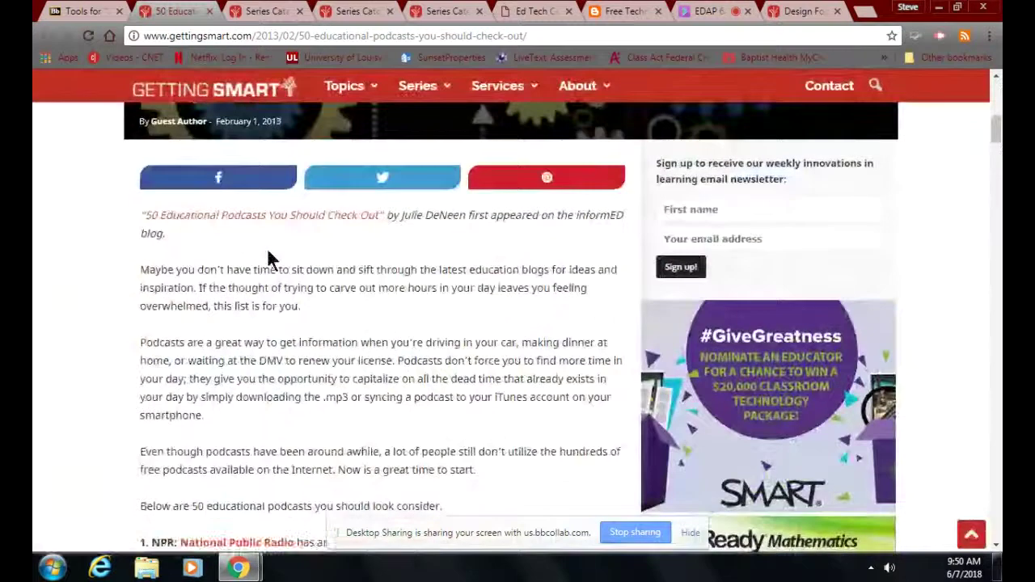
scroll(268, 253, down, 3)
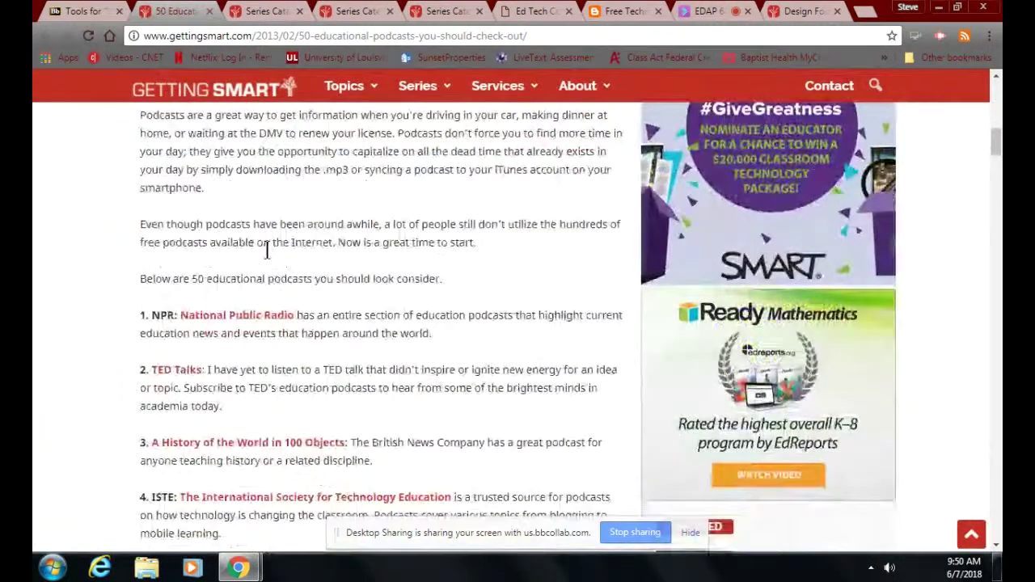
scroll(267, 251, down, 2)
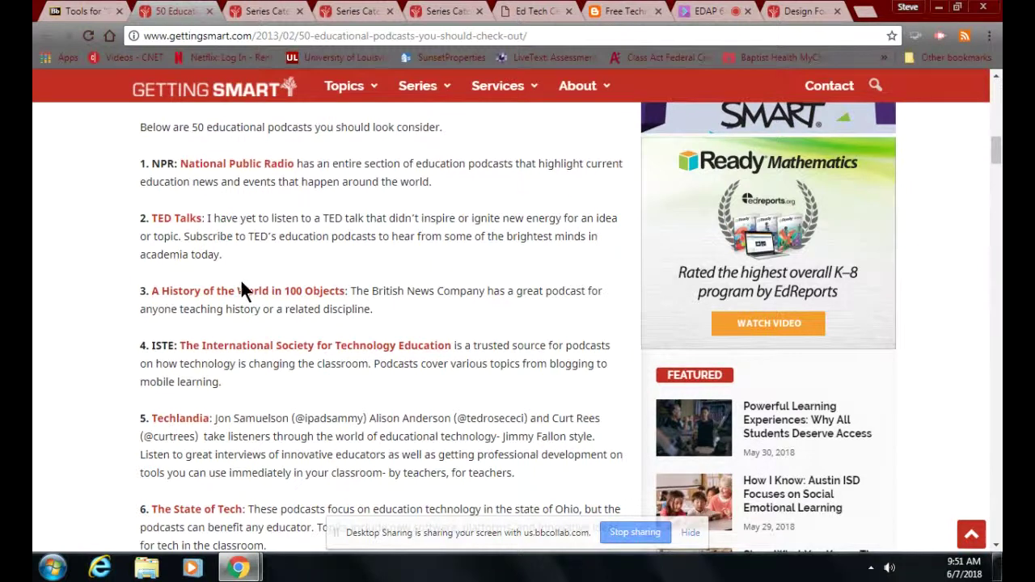
Step: Open the TED Talks podcast from the list and check its iTunes Preview page for feeds with the RSS extension
click(170, 219)
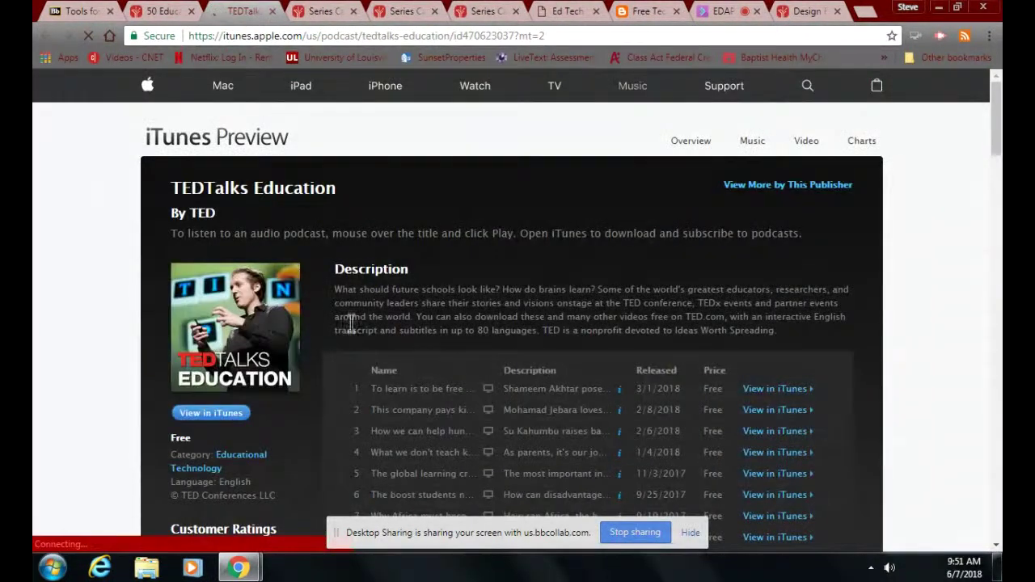
scroll(327, 358, down, 4)
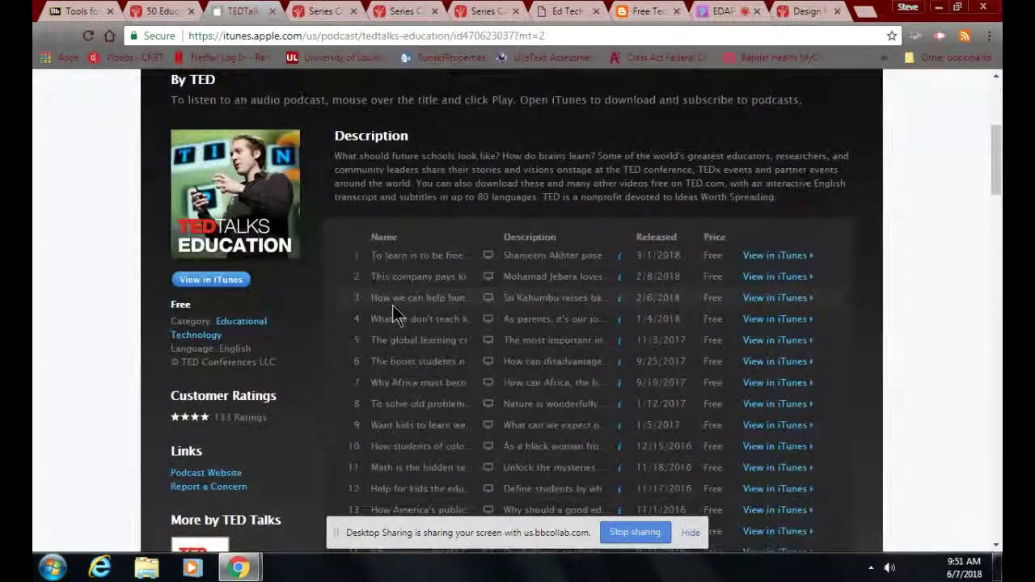
scroll(393, 312, up, 4)
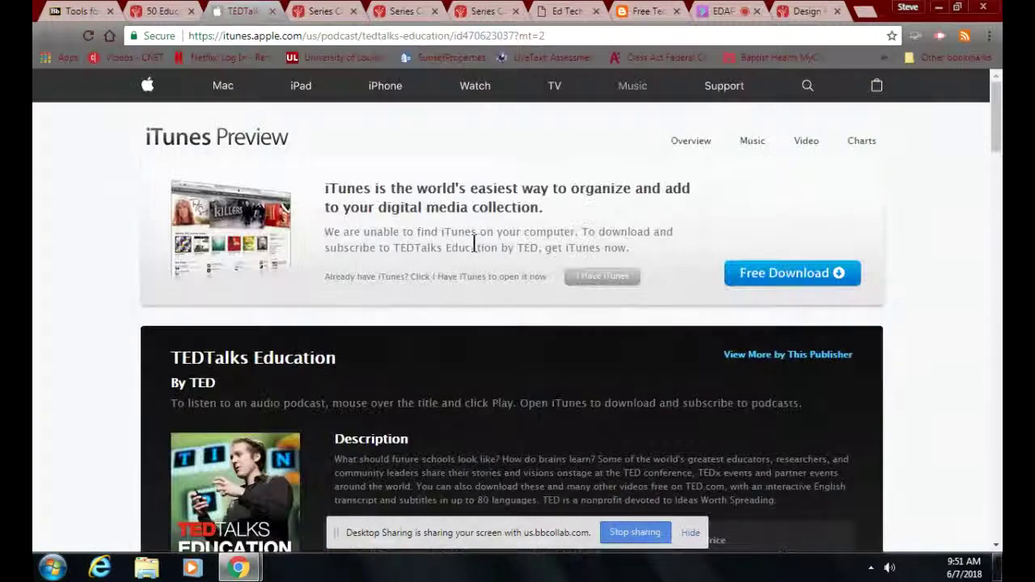
click(964, 38)
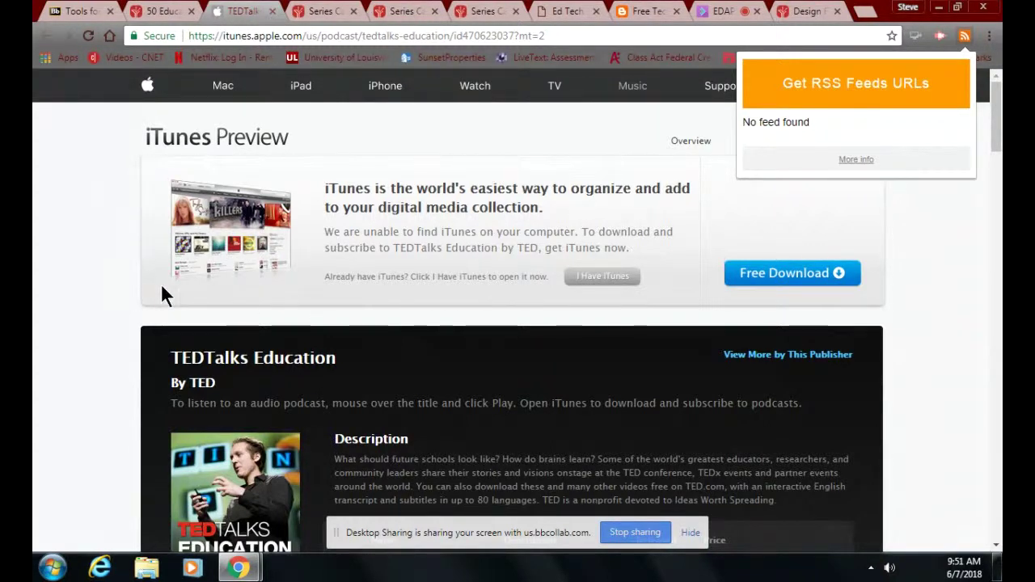
scroll(162, 288, down, 1)
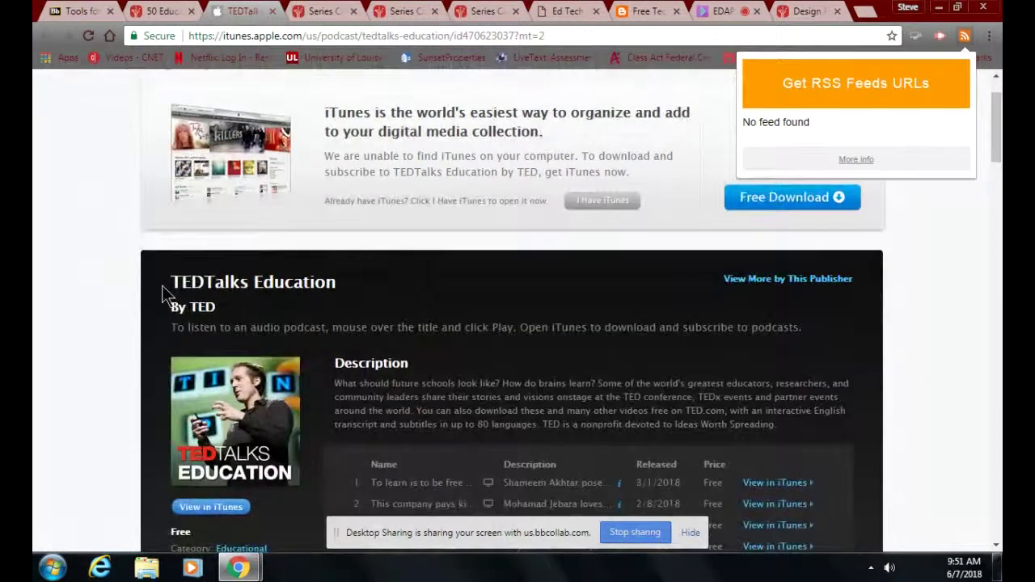
Step: Look through the TEDTalks Education podcast description and episode list on the iTunes preview page
scroll(162, 287, down, 2)
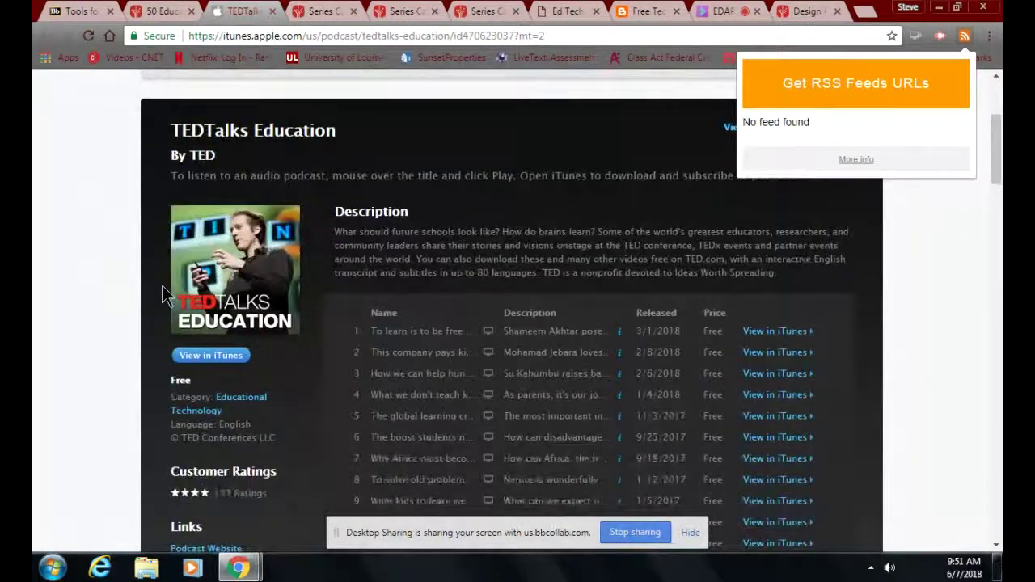
scroll(162, 285, down, 1)
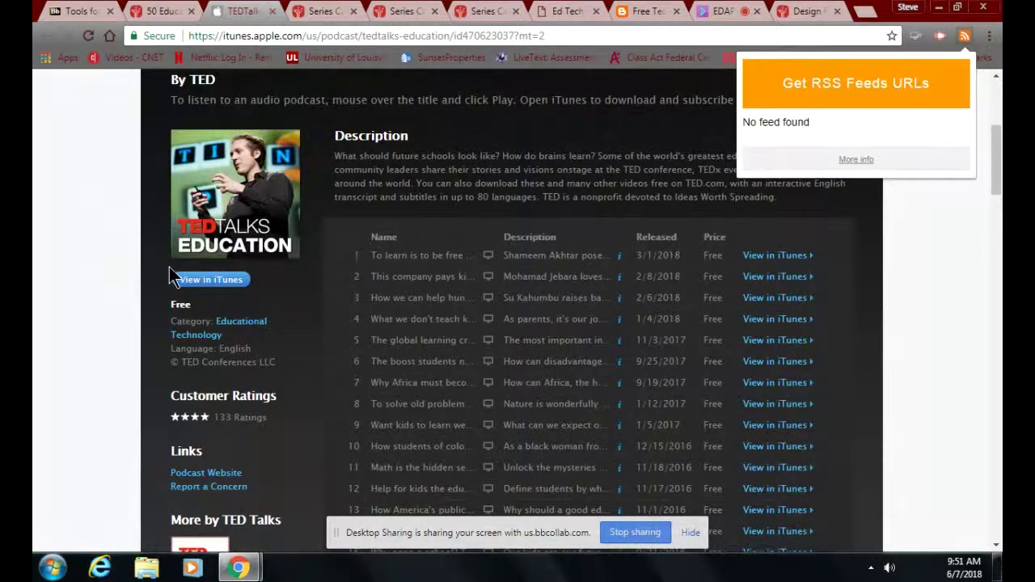
scroll(170, 271, down, 3)
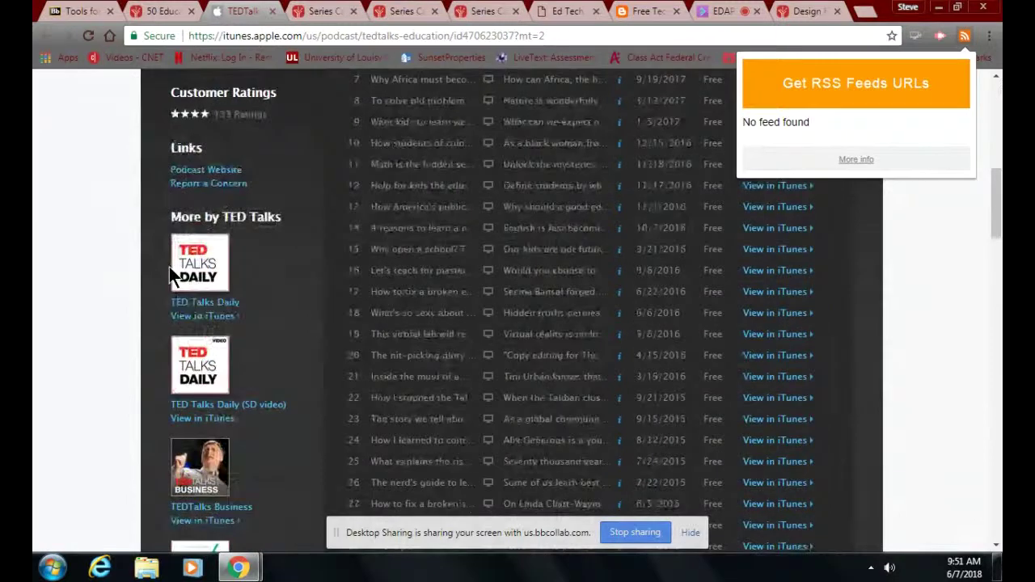
scroll(169, 267, up, 8)
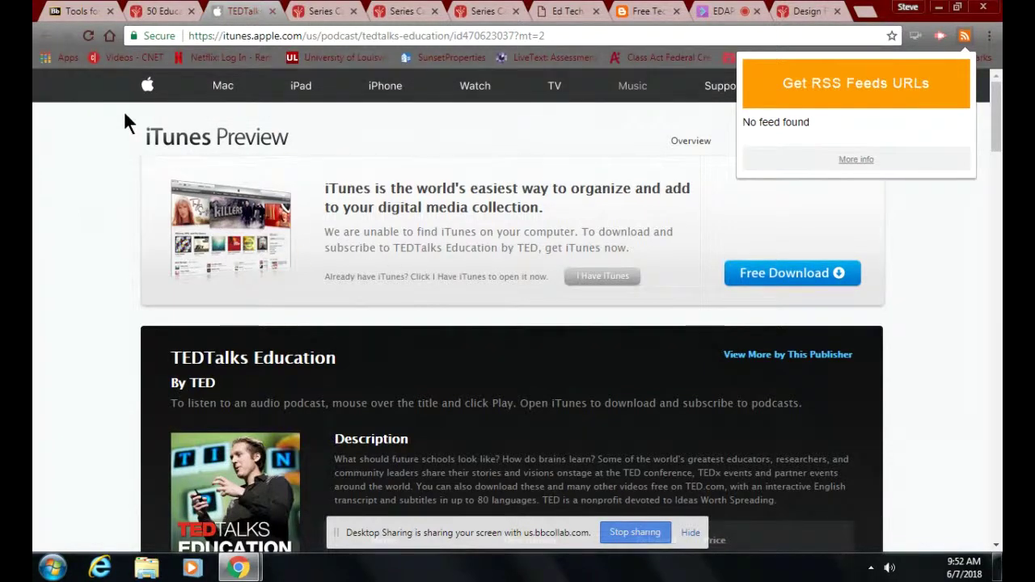
Step: Return to the Getting Smart list of 50 educational podcasts and open A History of the World in 100 Objects
click(73, 11)
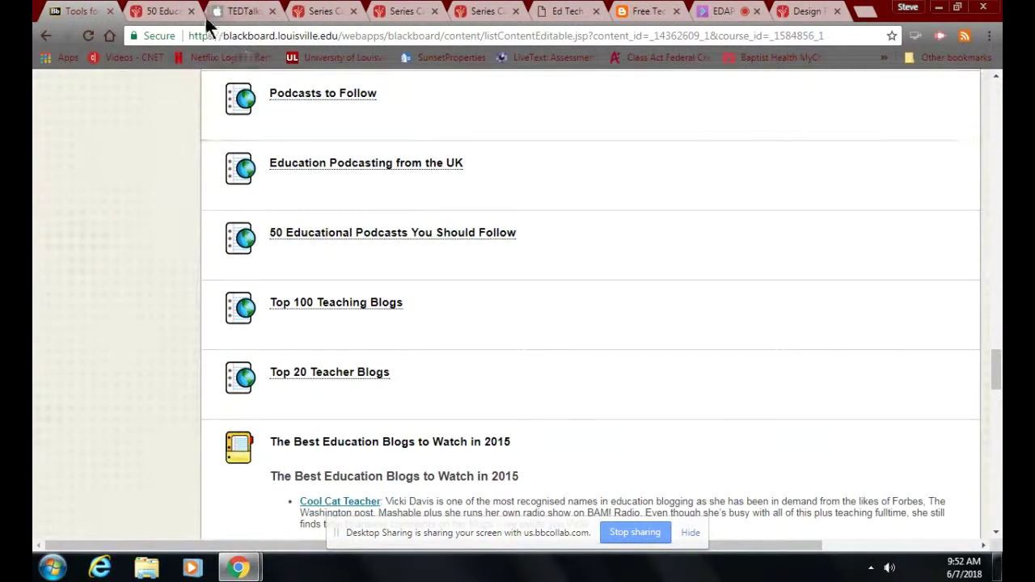
click(161, 14)
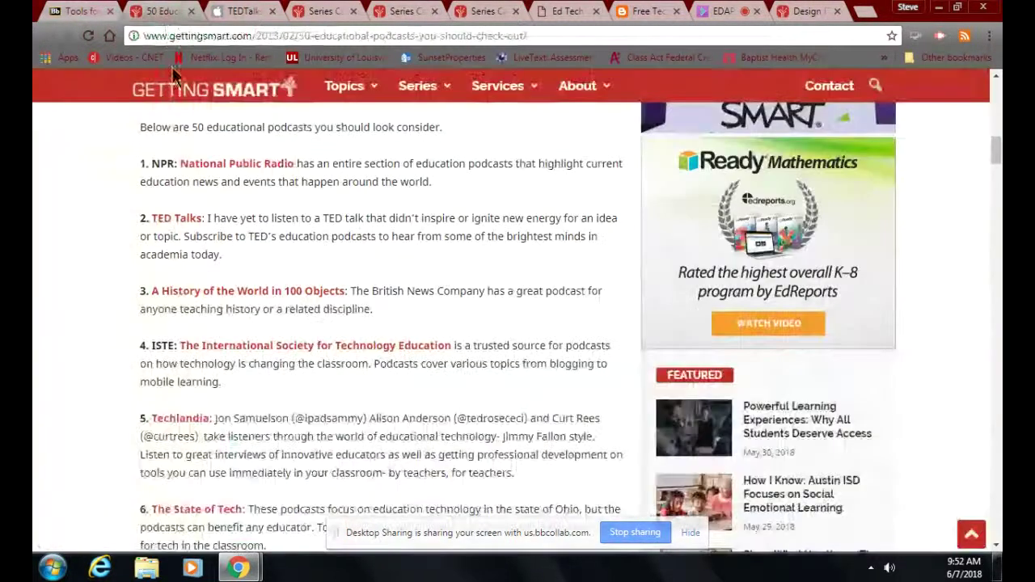
click(219, 291)
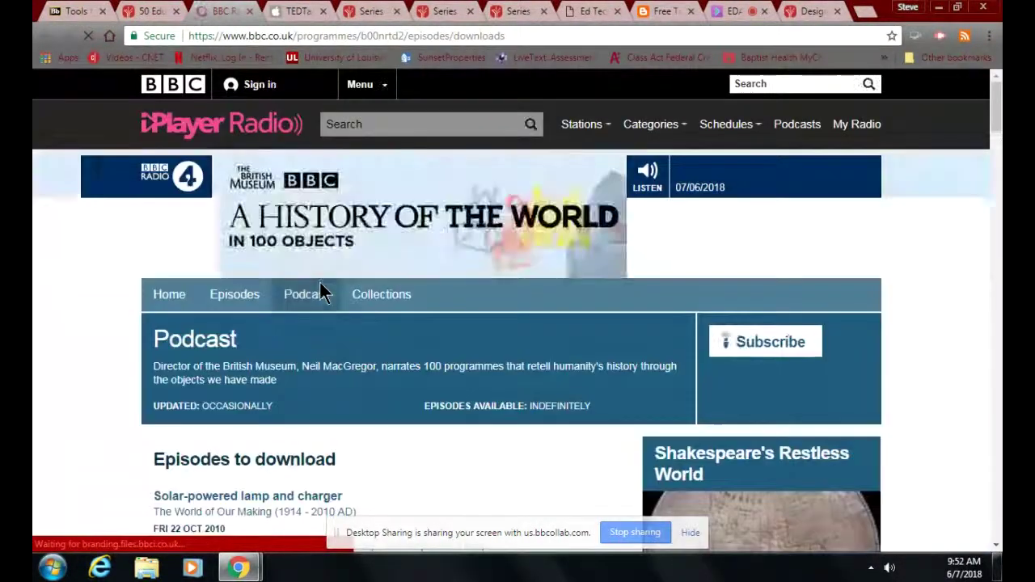
Step: Look over the BBC podcast page and check it for RSS feed URLs
scroll(338, 358, down, 2)
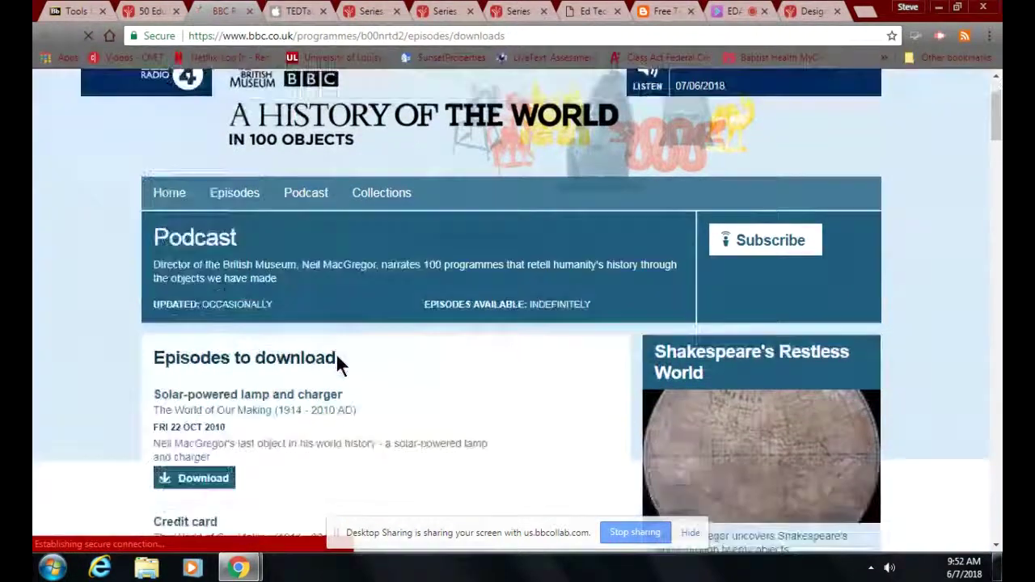
scroll(337, 358, down, 1)
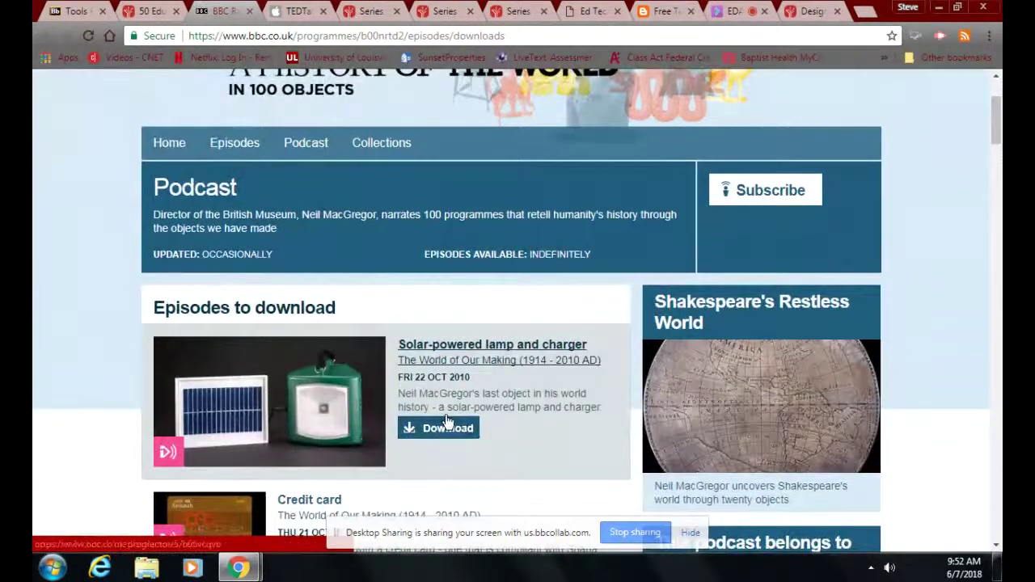
scroll(447, 422, up, 3)
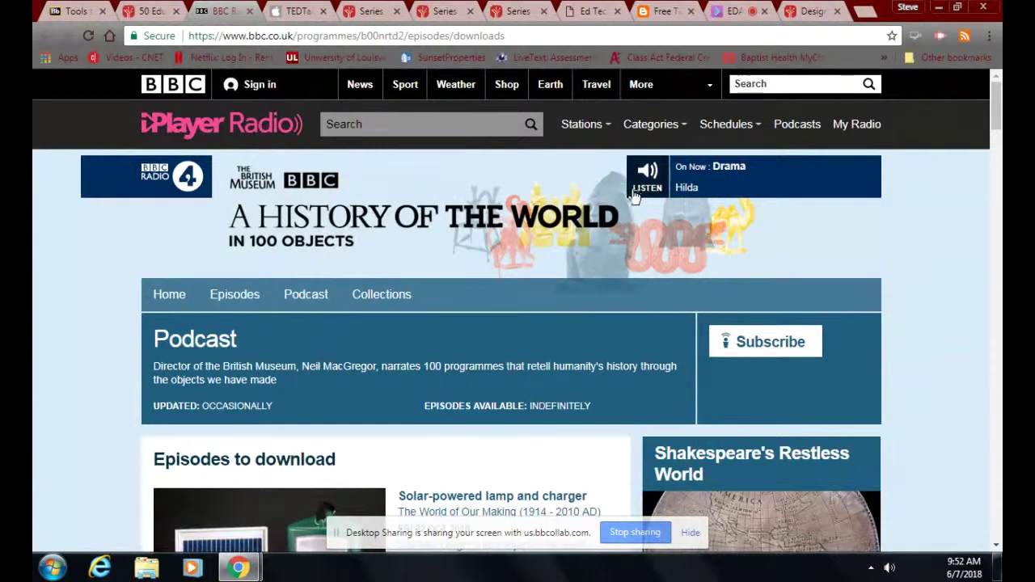
click(964, 39)
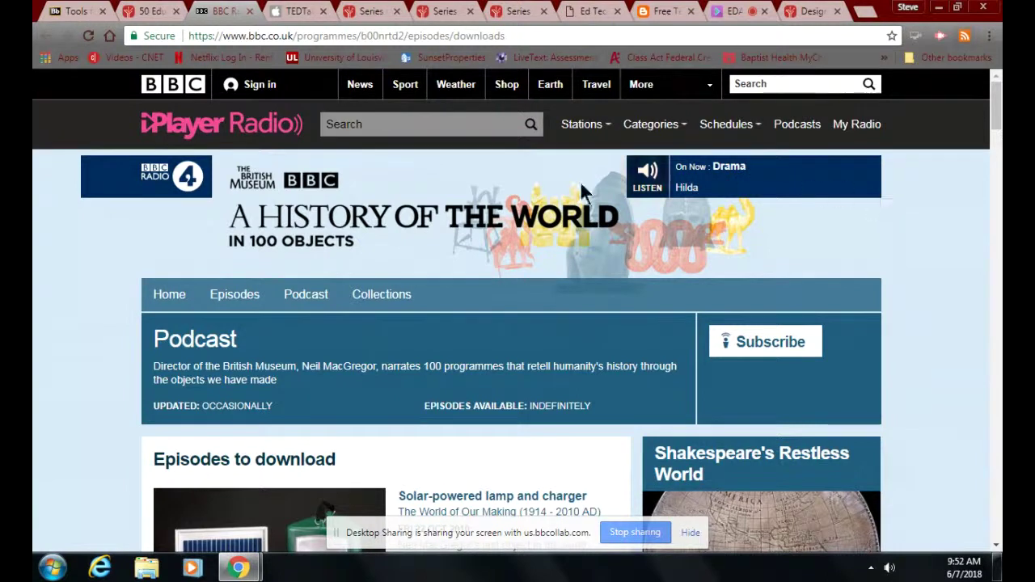
Step: Open the Solar-powered lamp and charger episode from the podcast's episodes to download
scroll(273, 234, down, 3)
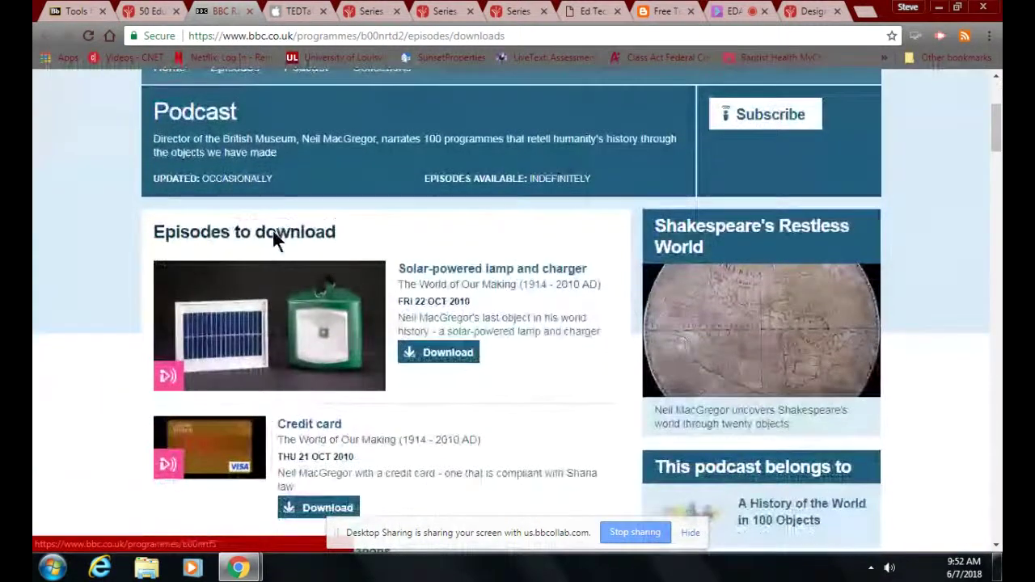
scroll(292, 231, up, 1)
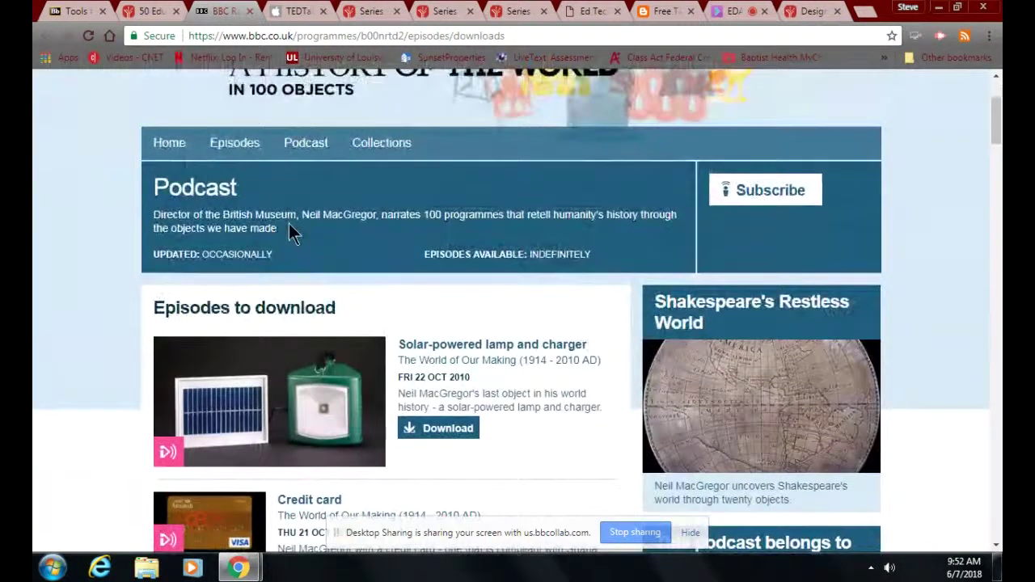
scroll(288, 226, down, 1)
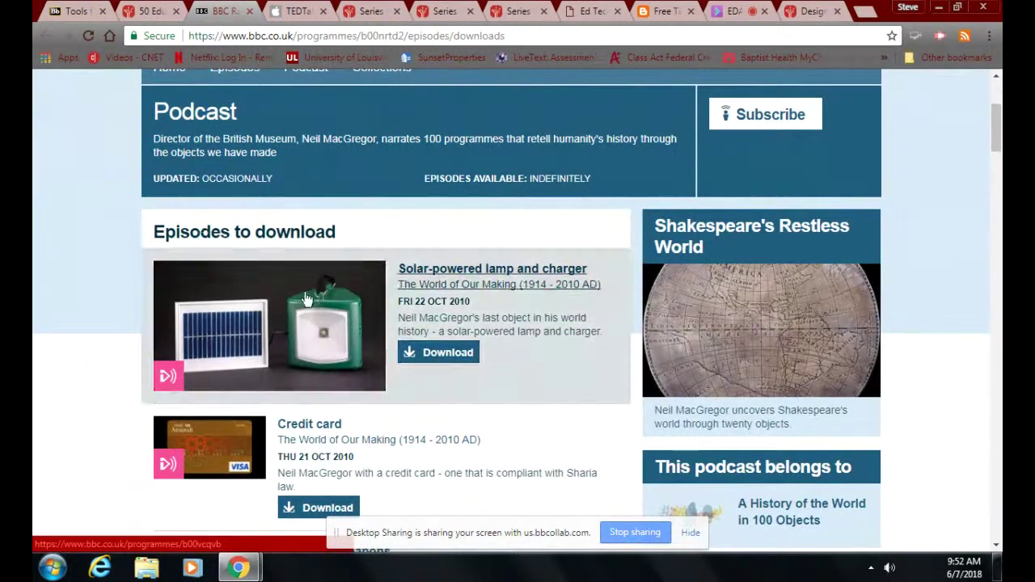
scroll(305, 300, up, 1)
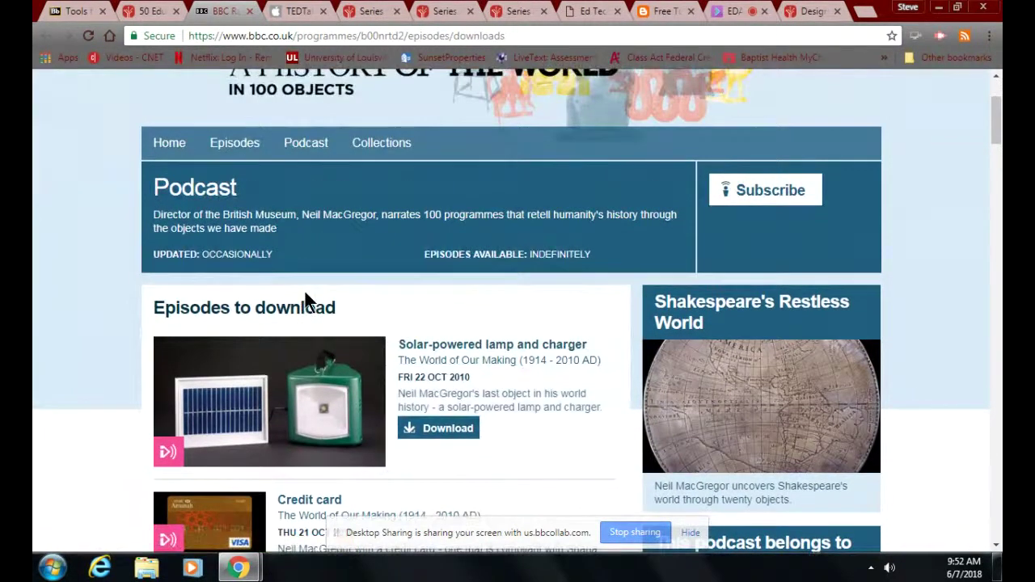
click(473, 356)
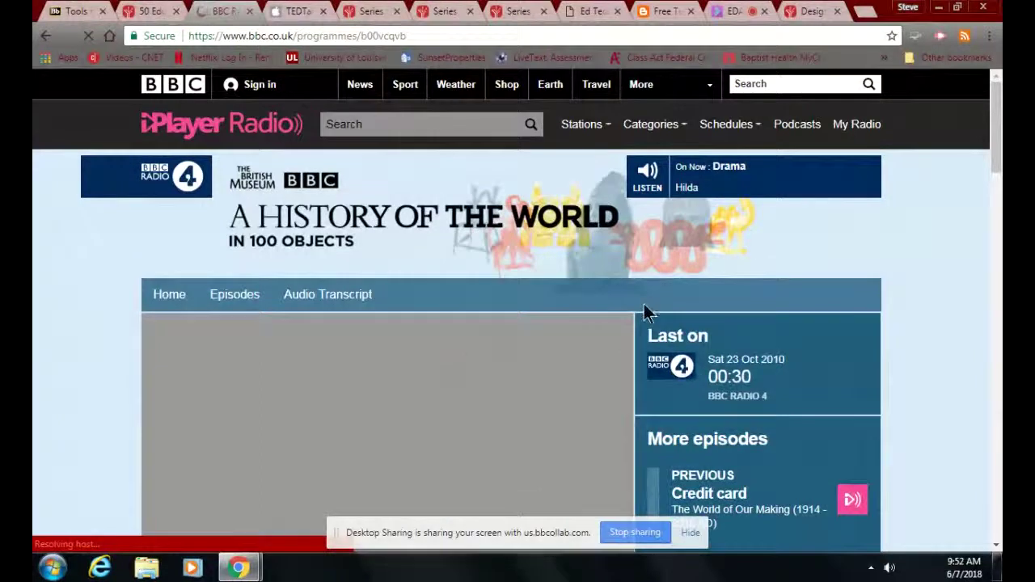
Step: Check the Solar-powered lamp and charger episode page for RSS feed URLs and dismiss the feed finder
click(965, 35)
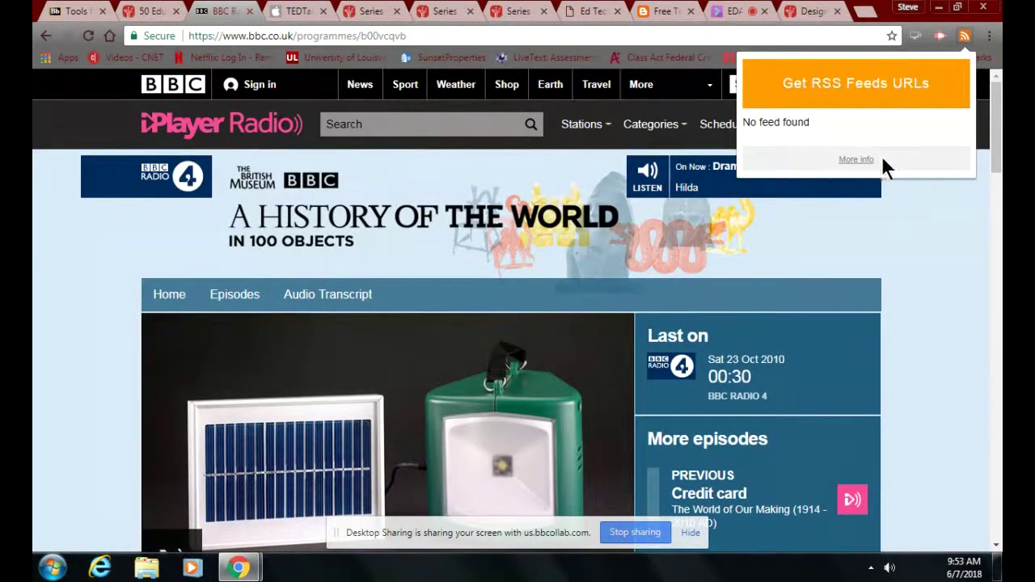
click(867, 232)
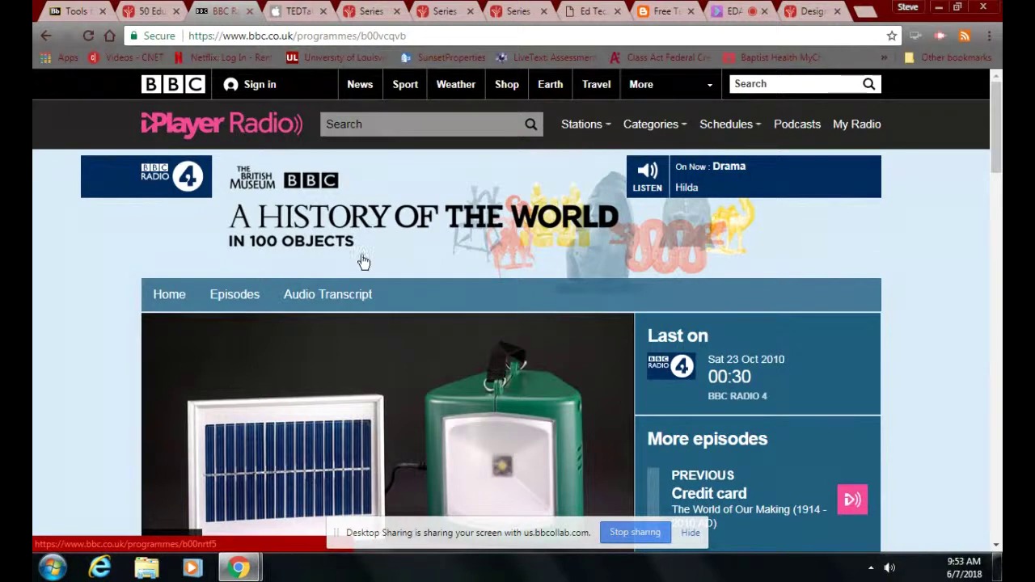
scroll(363, 261, down, 1)
scroll(364, 261, up, 1)
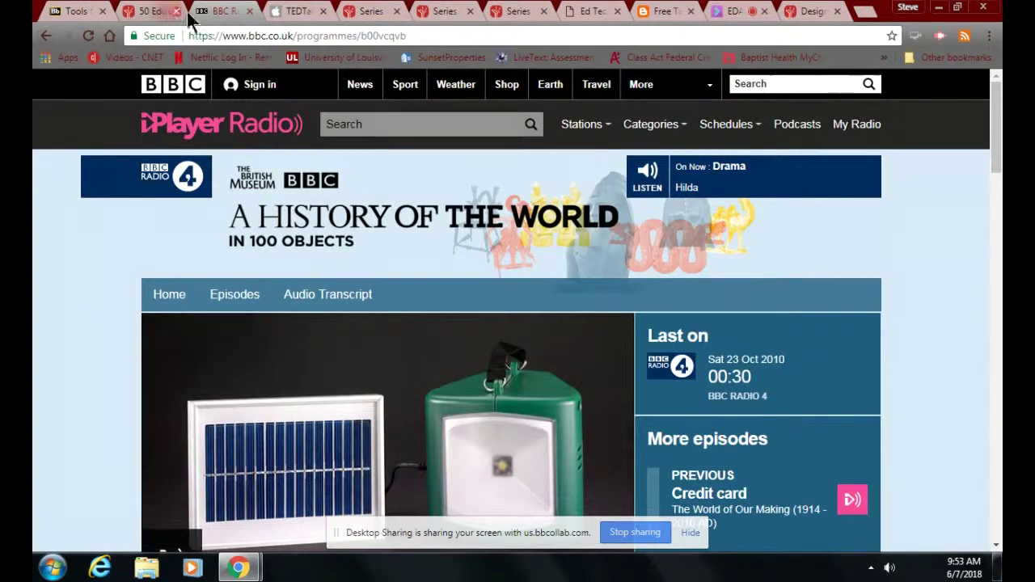
Step: Go back to the 50 educational podcasts article and close the BBC, TEDTalks and three Series pages
click(161, 14)
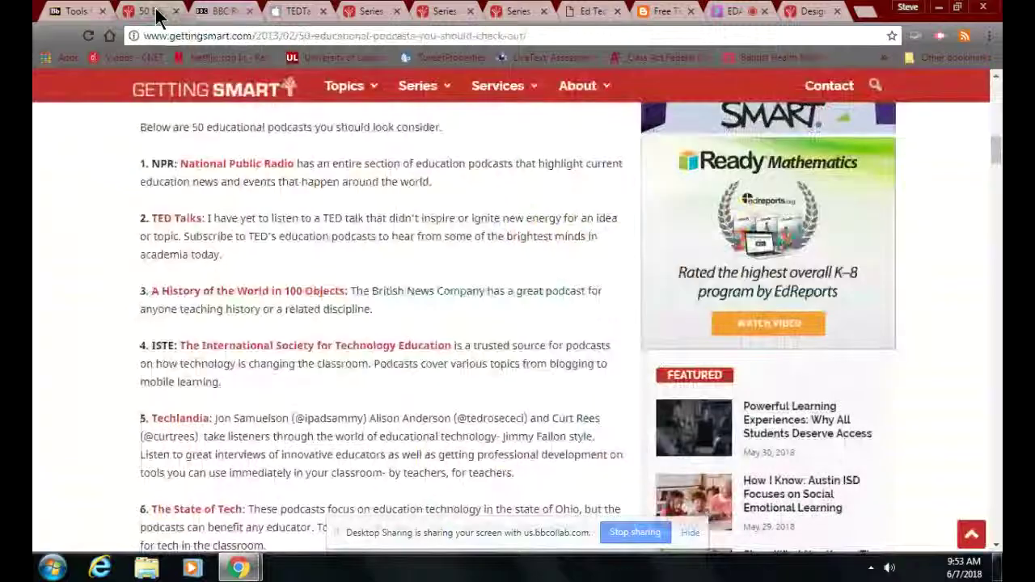
click(250, 12)
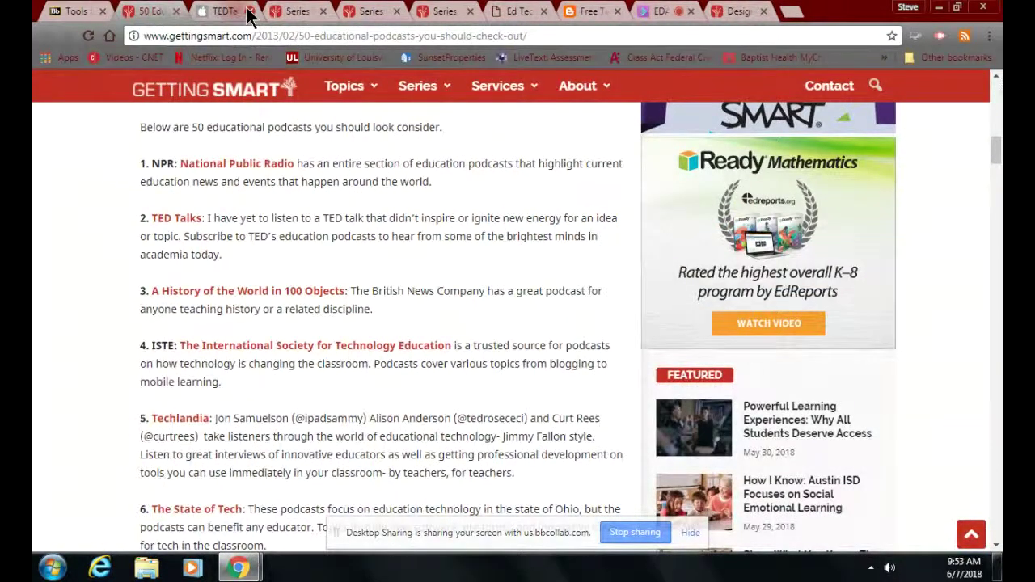
click(249, 12)
click(250, 12)
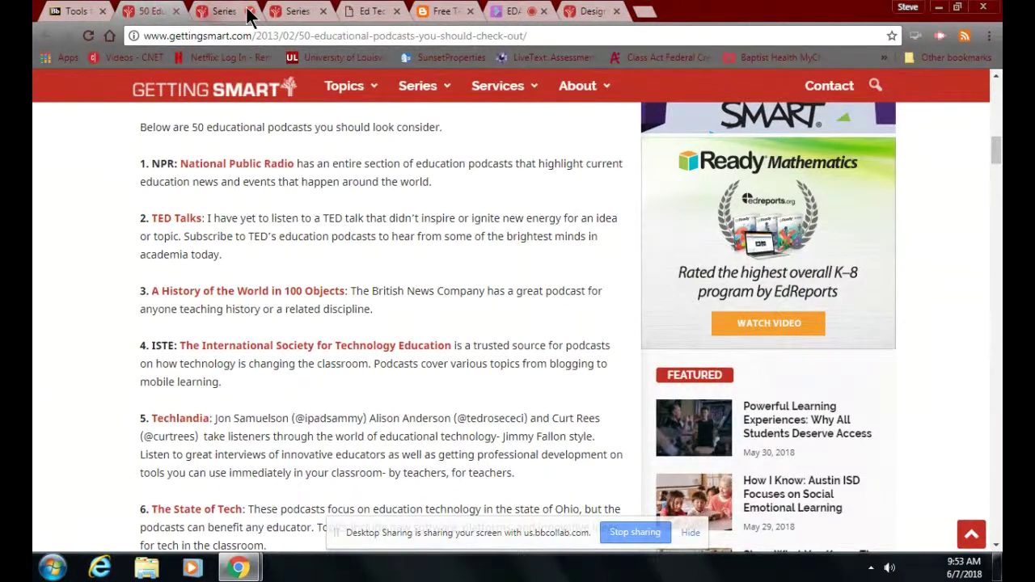
click(250, 11)
click(250, 11)
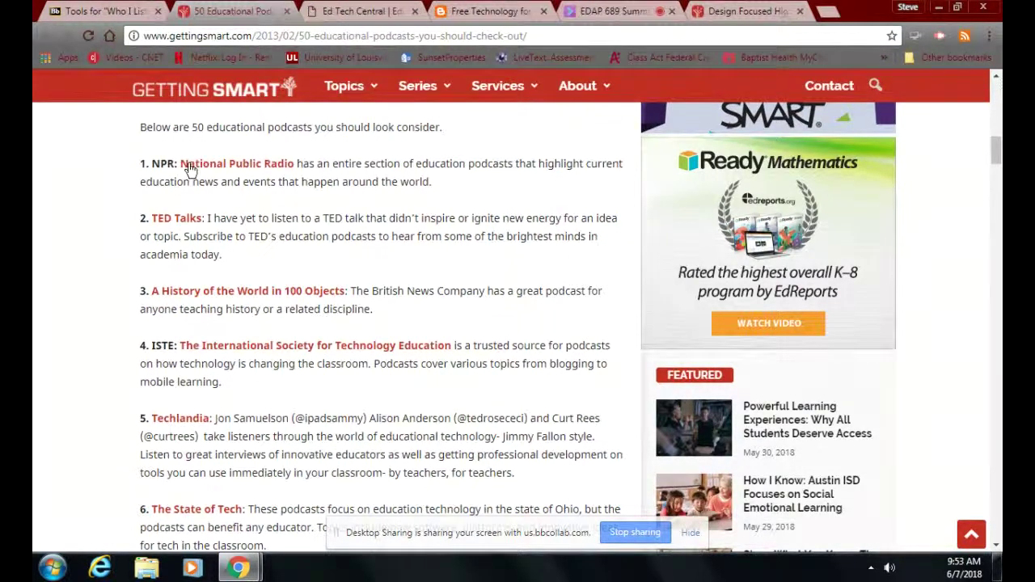
Step: Open the Classroom 2.0 LIVE website from item 9 of the podcast list
scroll(188, 170, down, 4)
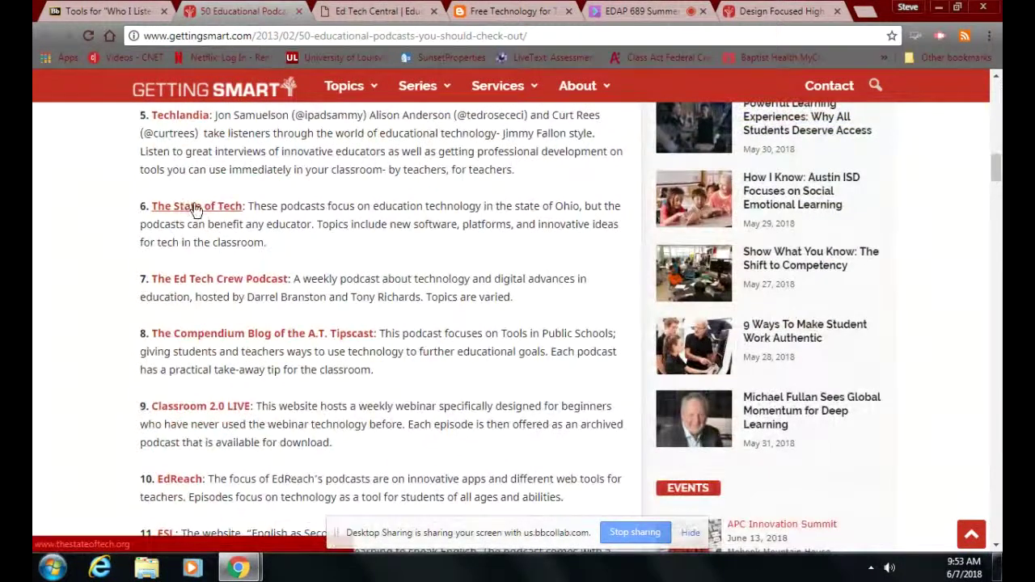
scroll(194, 212, down, 1)
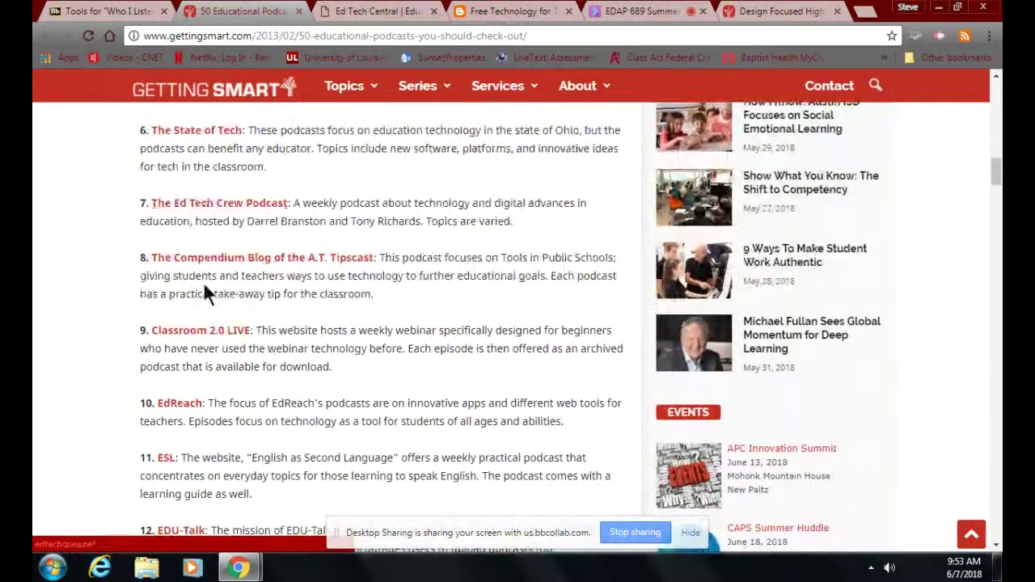
click(194, 329)
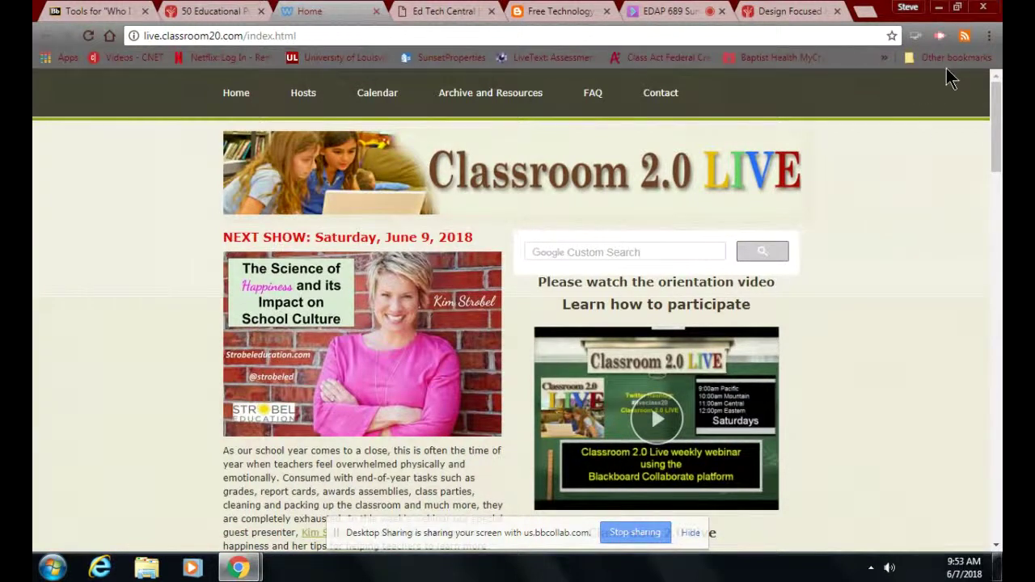
Step: Check the Classroom 2.0 LIVE home page for RSS feed URLs and close the pop-up advertising window
click(965, 37)
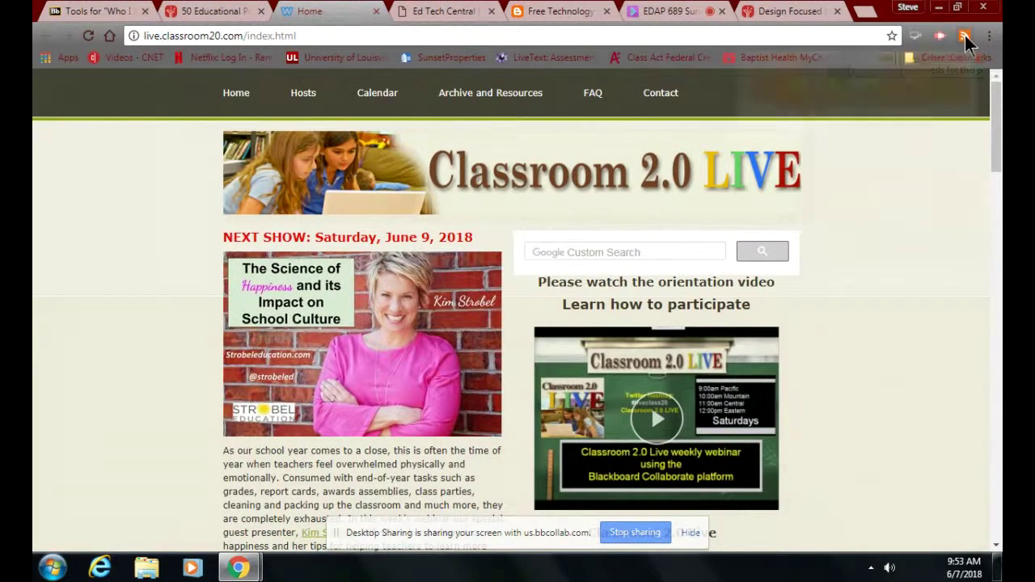
click(860, 219)
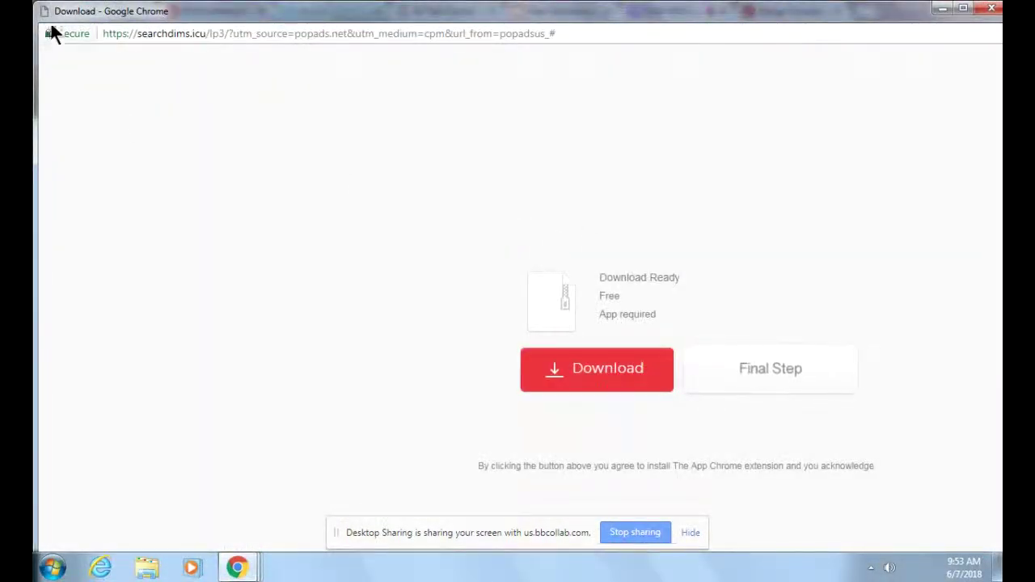
click(983, 14)
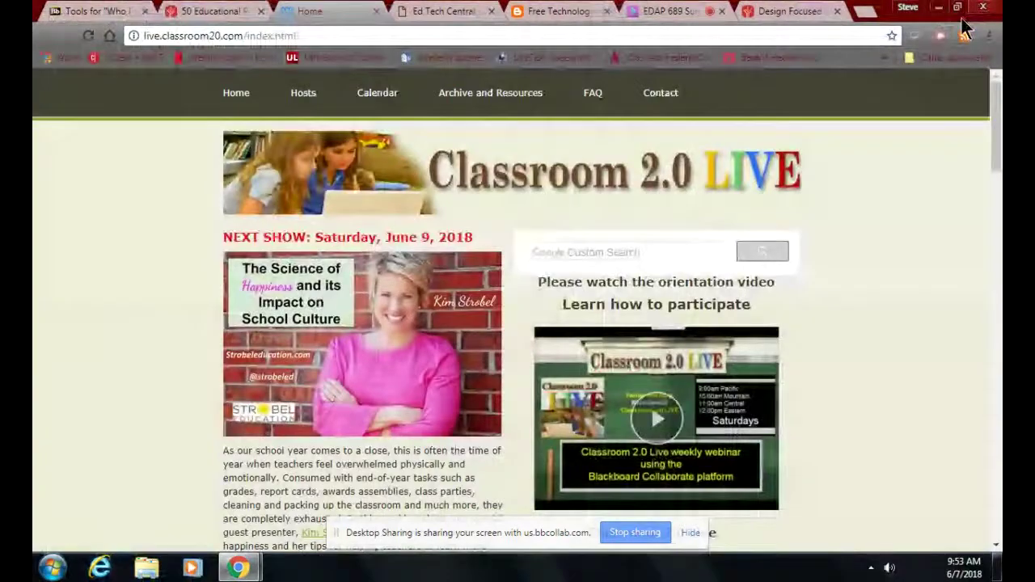
Step: Examine the Classroom 2.0 LIVE home page for the webinar description, session links, show times and iTunes U subscription information
scroll(133, 225, down, 6)
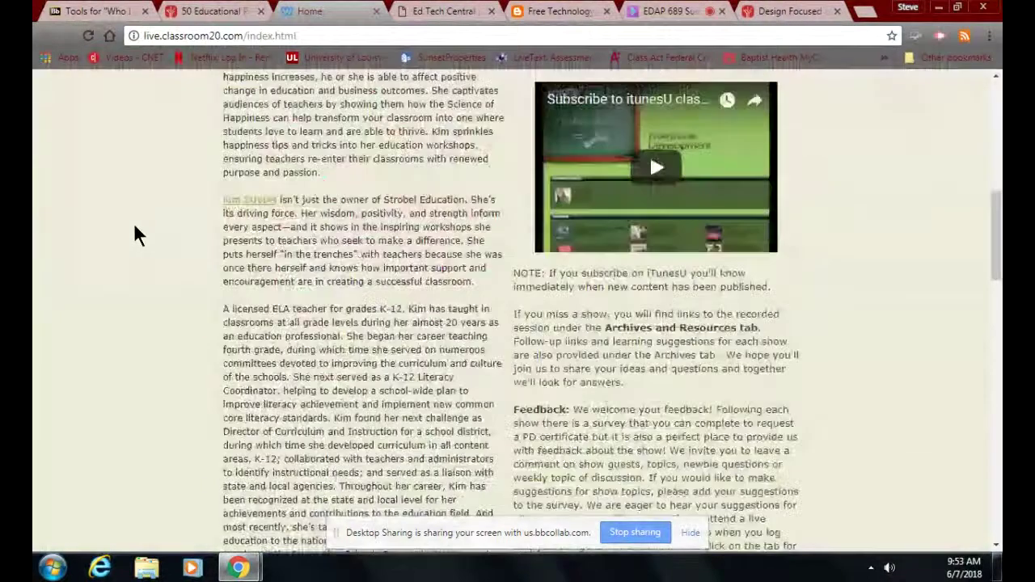
scroll(133, 225, down, 3)
scroll(133, 225, down, 5)
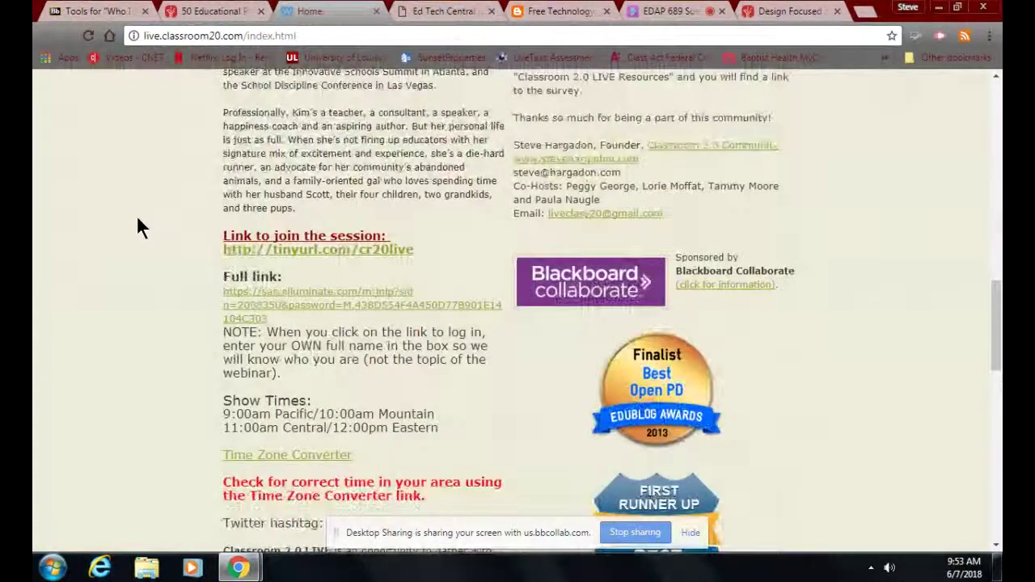
scroll(135, 217, down, 2)
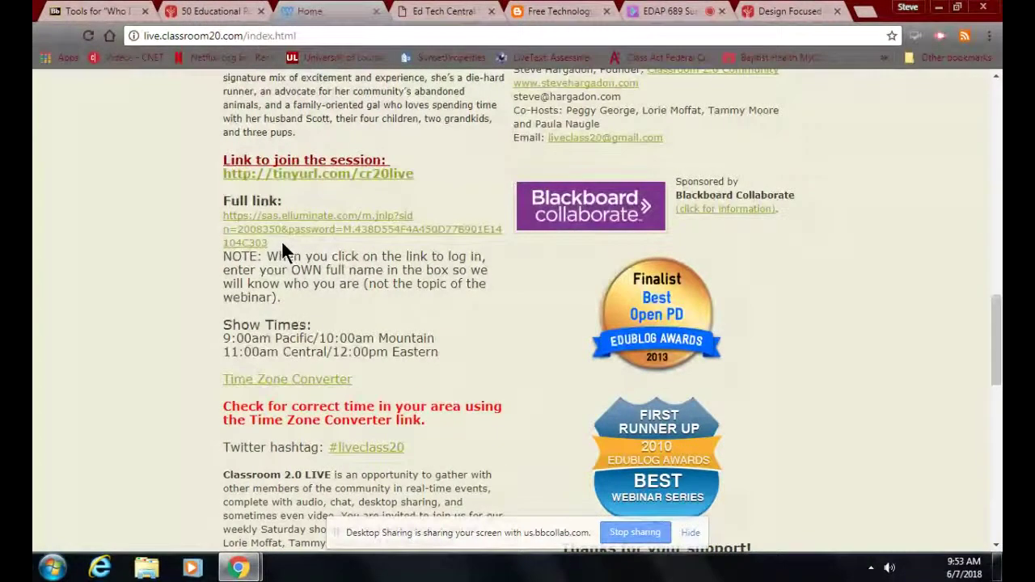
scroll(253, 257, down, 2)
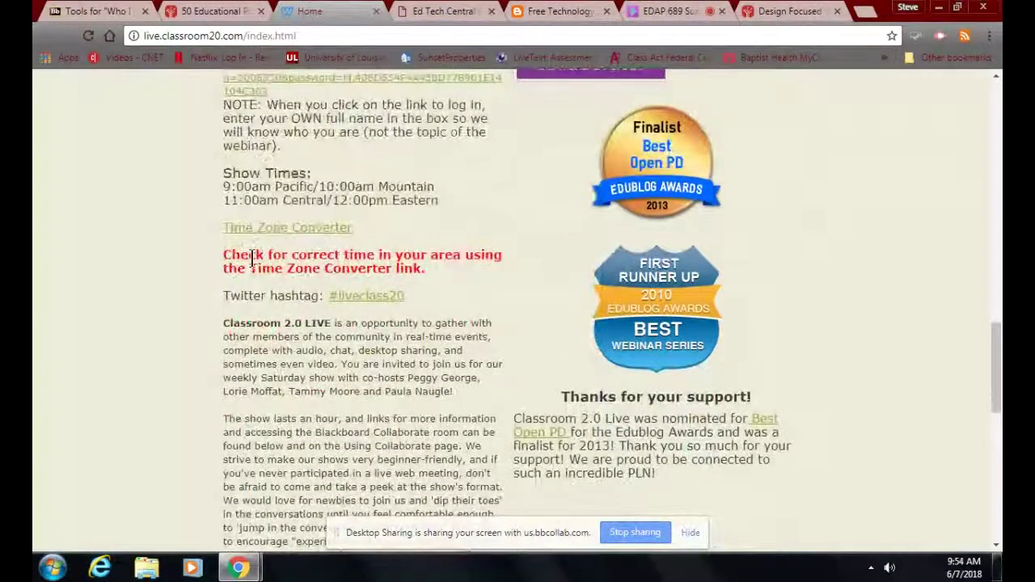
scroll(253, 257, up, 3)
scroll(253, 257, up, 1)
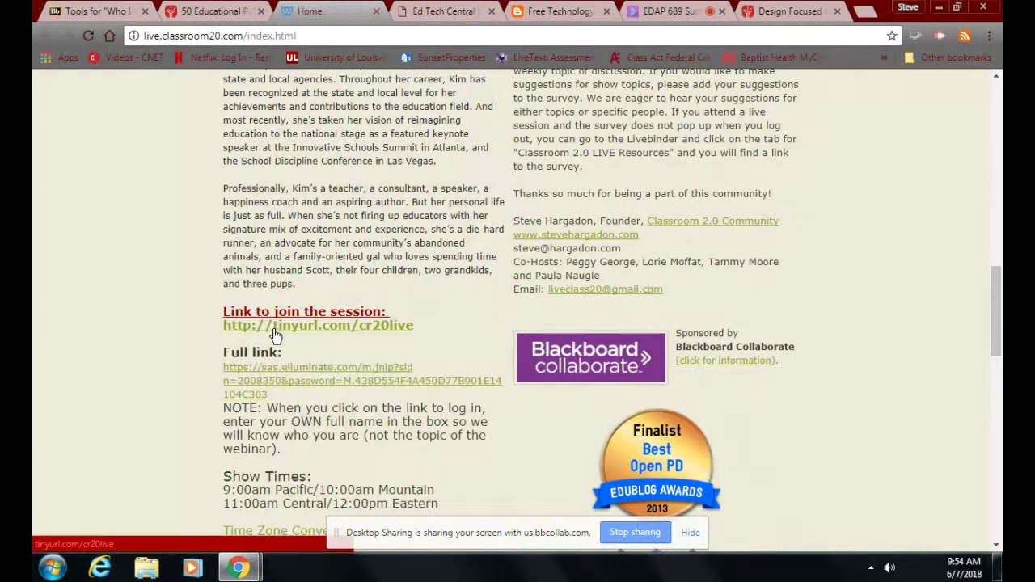
scroll(274, 334, up, 8)
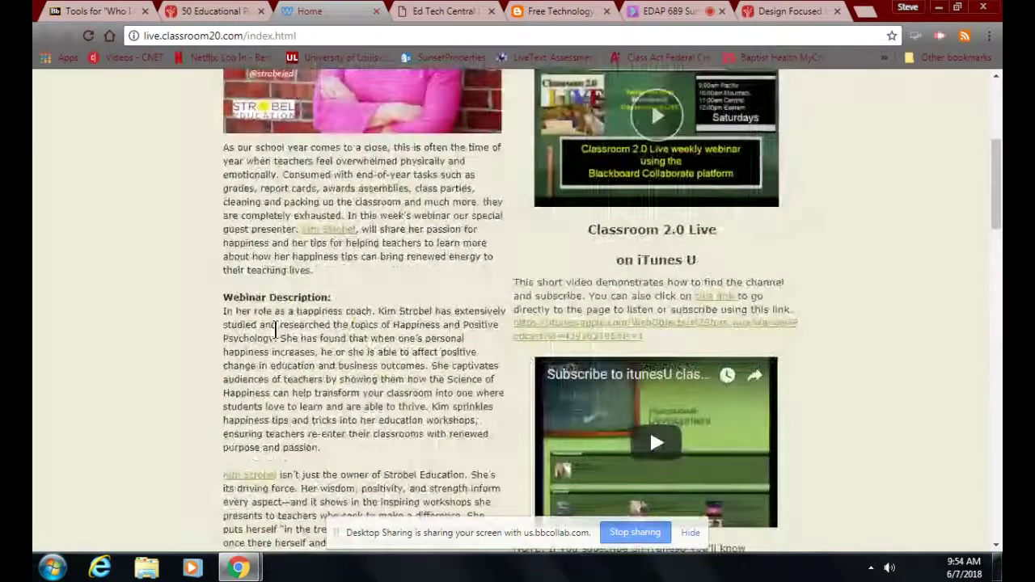
Step: Return to the Tools for "Who I Listen To" course page and open the Top 20 Teacher Blogs link
scroll(275, 333, up, 3)
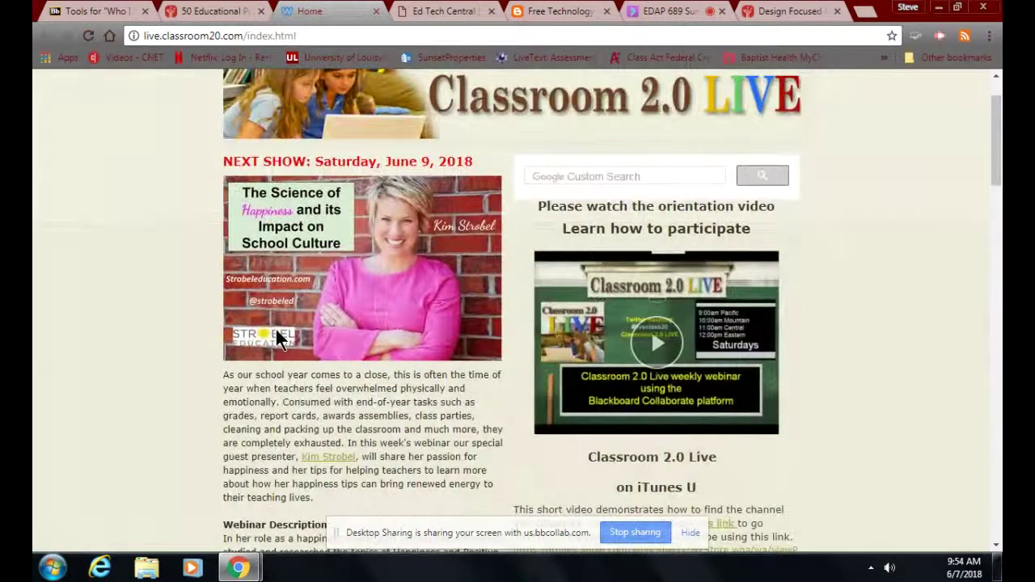
click(111, 11)
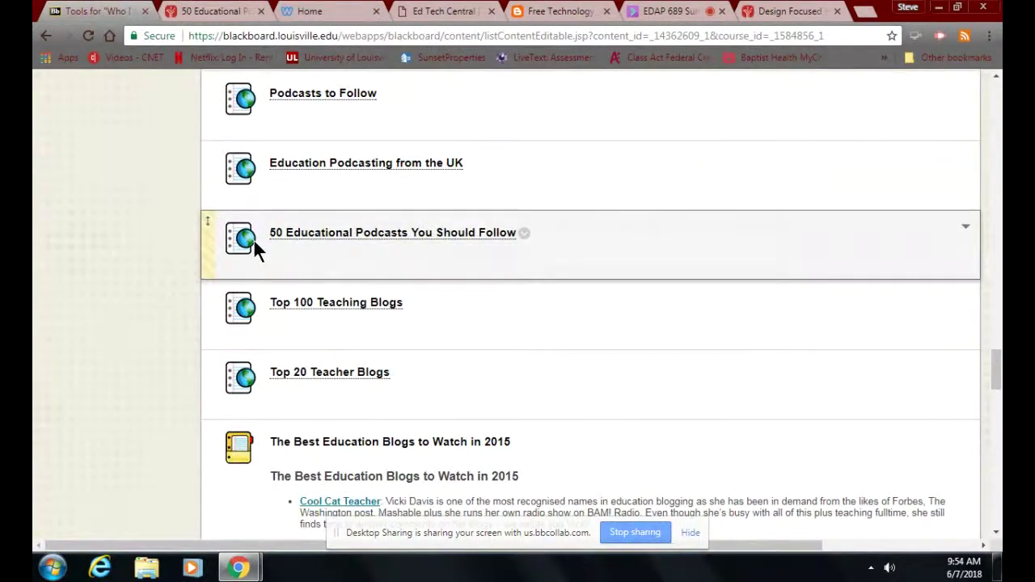
click(319, 380)
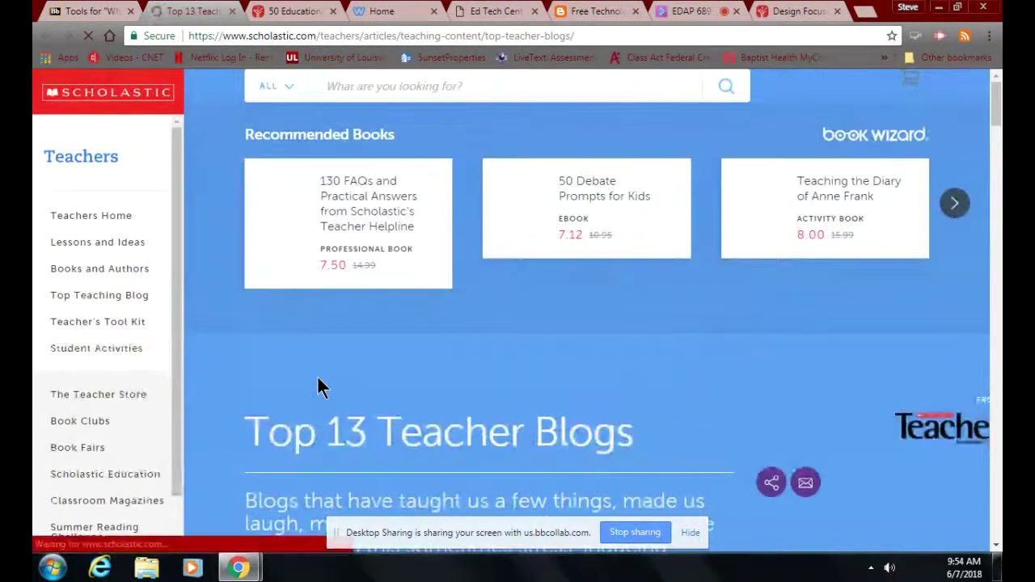
Step: Look through Scholastic's Top 13 Teacher Blogs and open the blog listed as Best for Hands-on Activities
scroll(317, 375, down, 5)
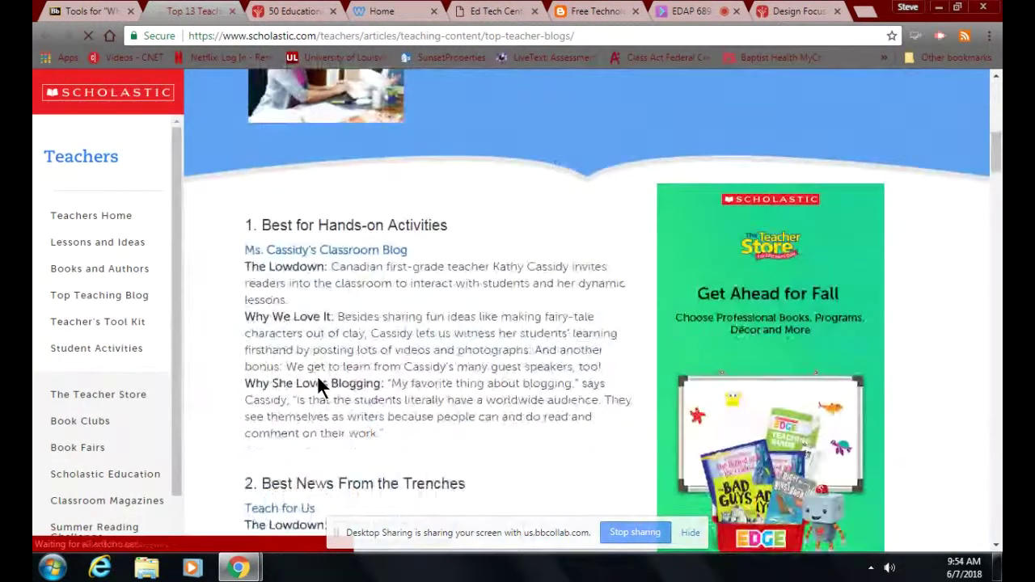
scroll(318, 380, down, 2)
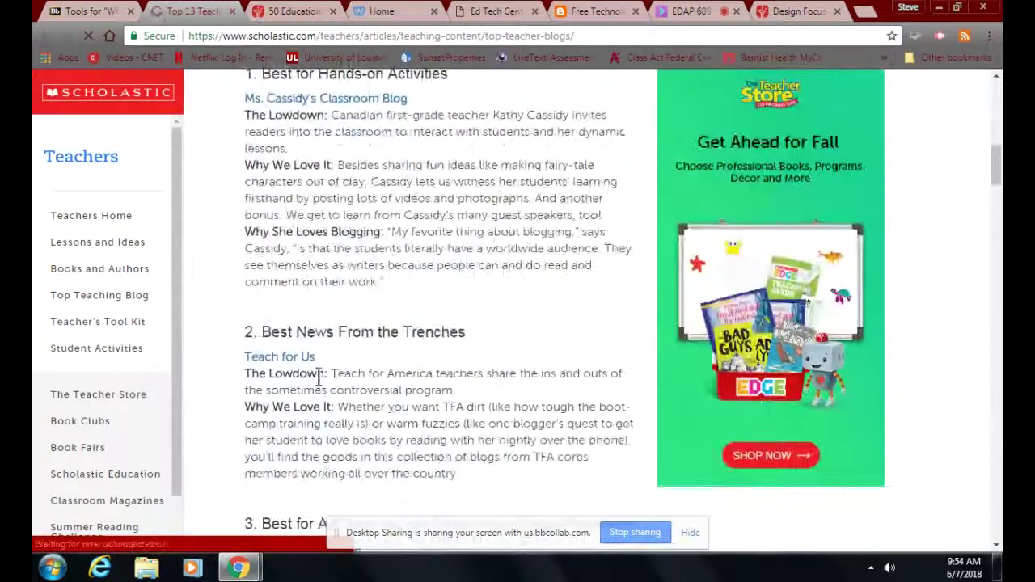
scroll(323, 377, up, 3)
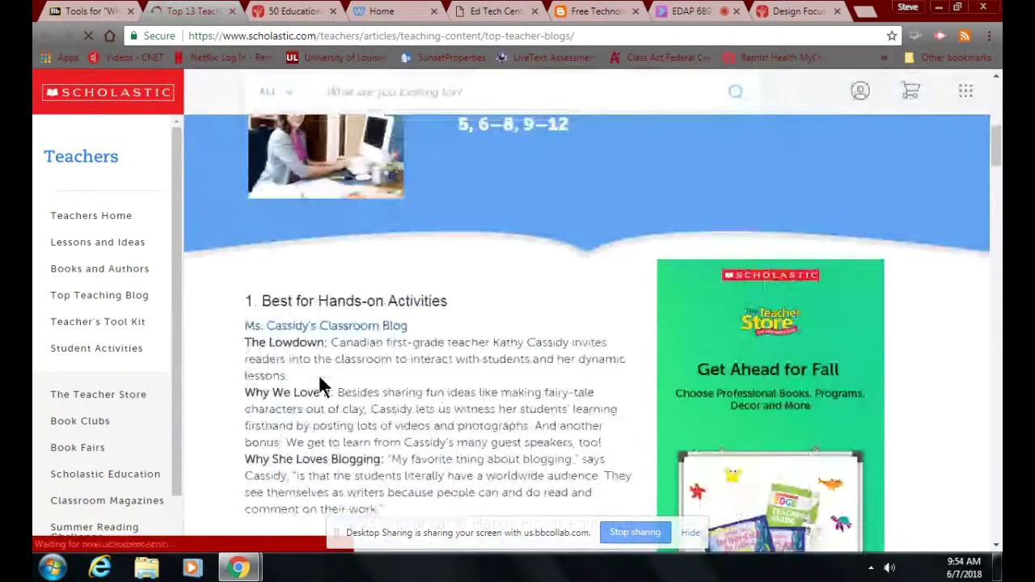
click(304, 326)
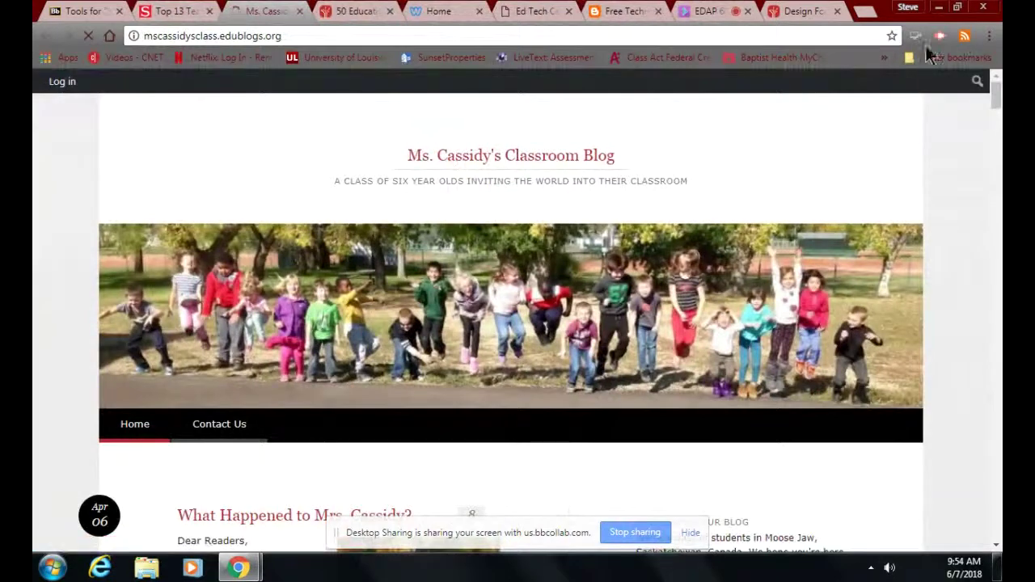
Step: Check the classroom blog for RSS feed URLs and read its most recent post
click(964, 37)
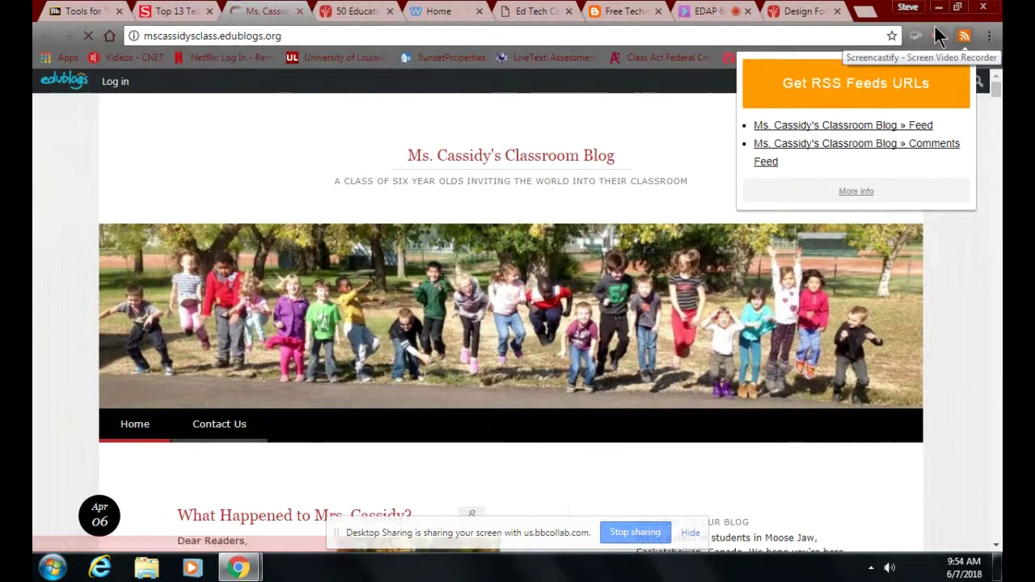
scroll(463, 208, down, 2)
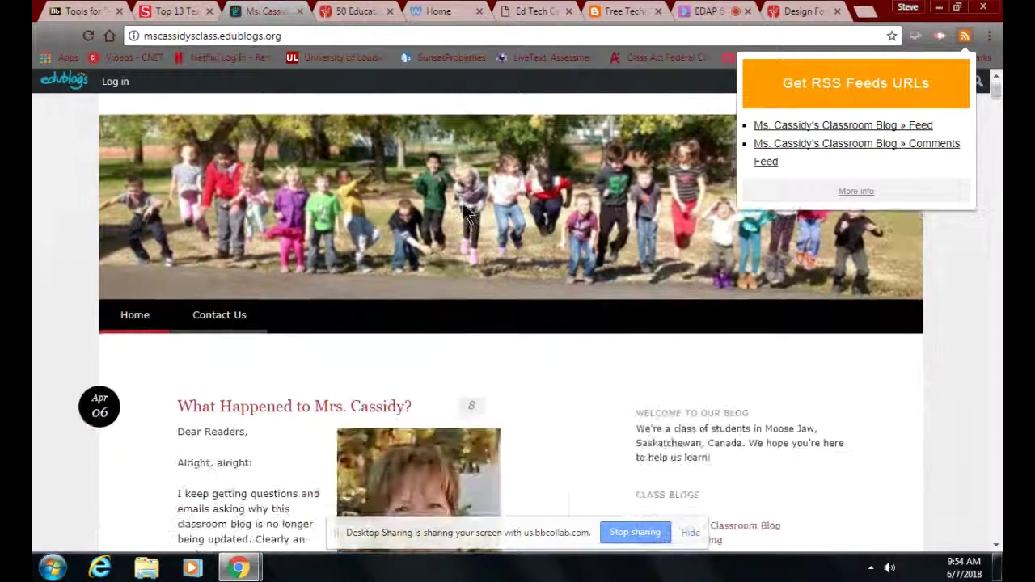
scroll(463, 209, down, 4)
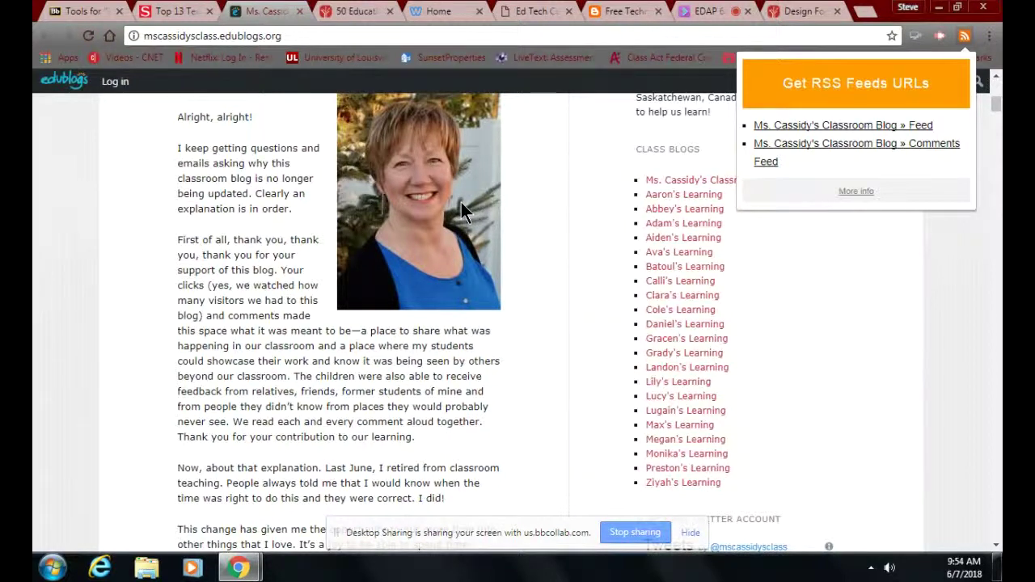
scroll(461, 202, up, 5)
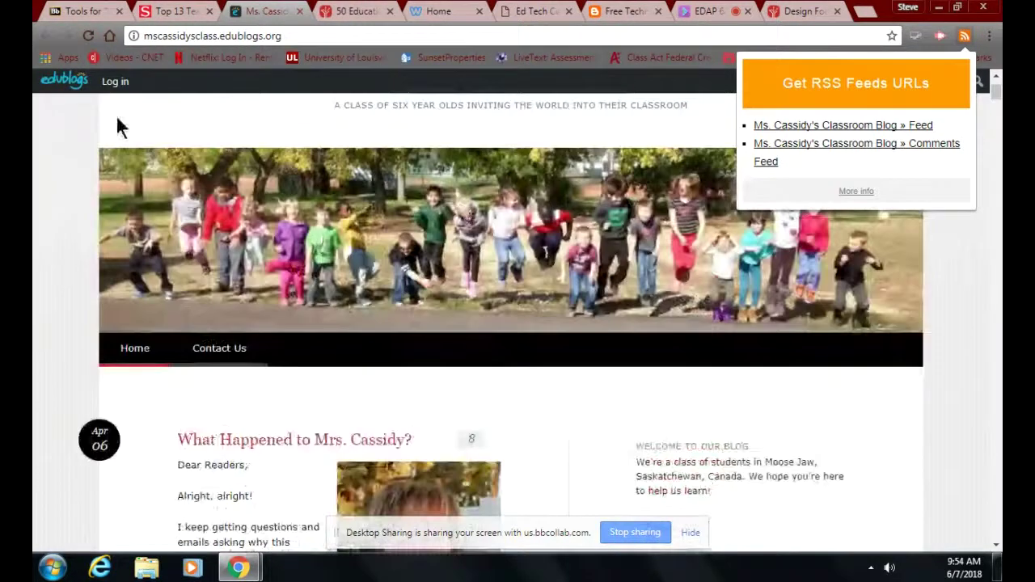
Step: Go back to the course page and open The Innovative Educator from The Best Education Blogs to Watch in 2015
click(78, 11)
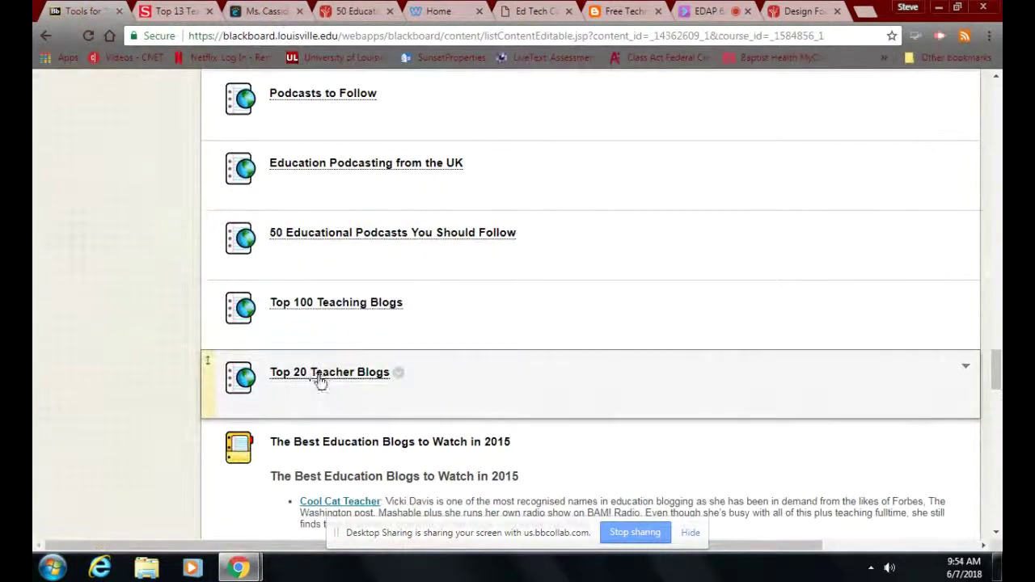
scroll(319, 381, down, 1)
scroll(320, 380, down, 2)
scroll(319, 381, down, 8)
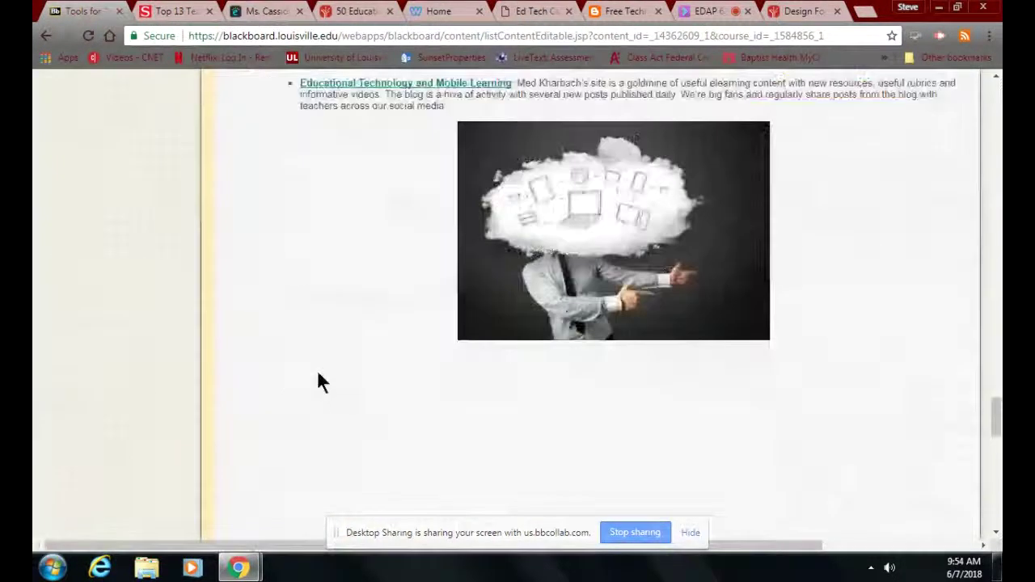
scroll(317, 372, down, 5)
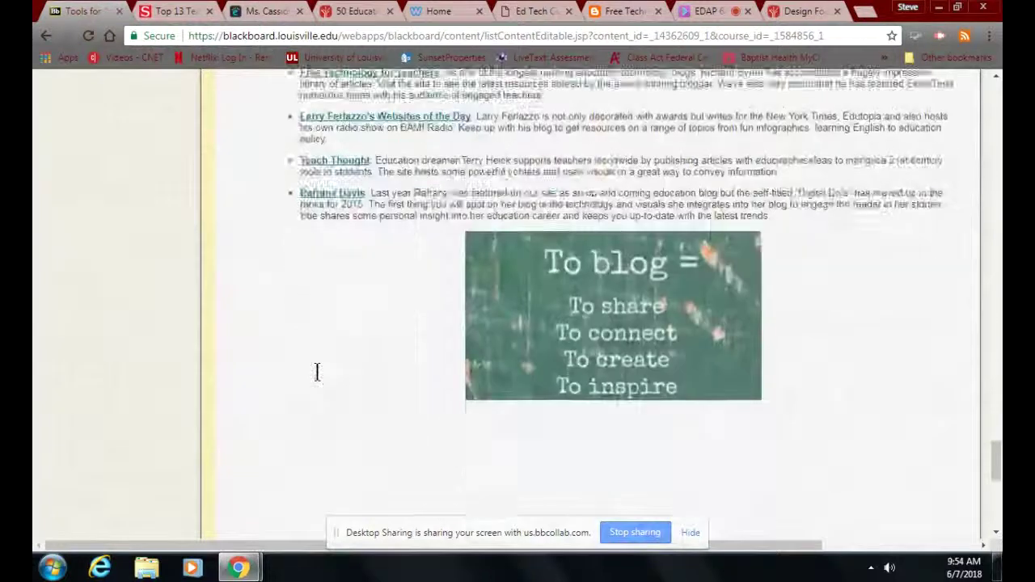
scroll(317, 374, down, 3)
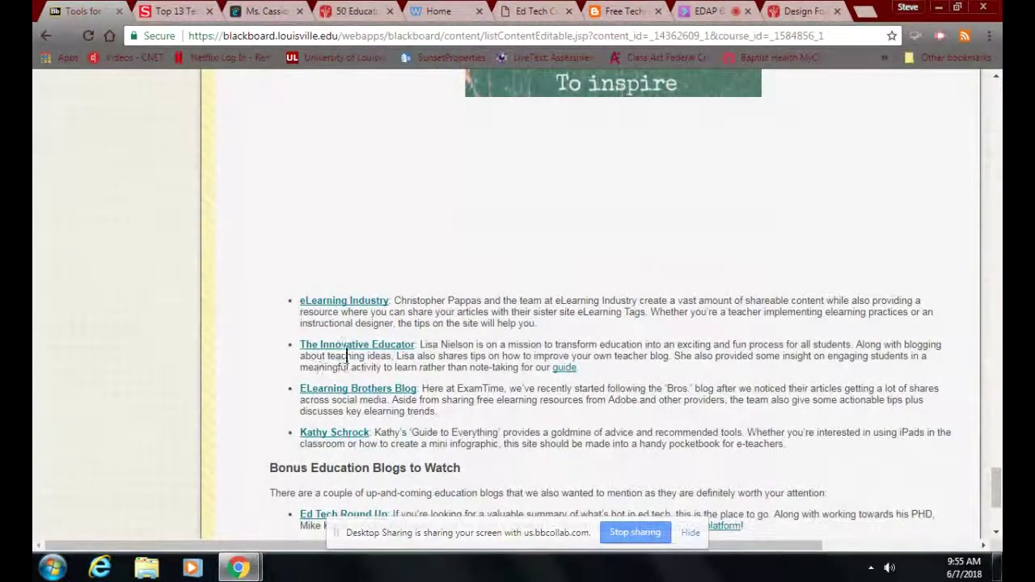
click(347, 346)
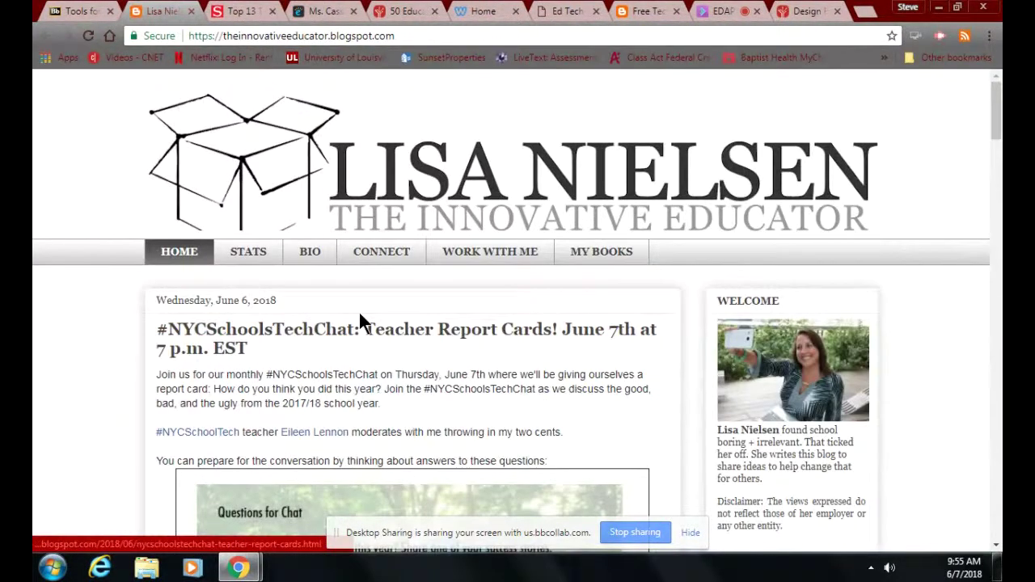
Step: Look over The Innovative Educator home page and check it for RSS feed URLs
scroll(450, 245, down, 3)
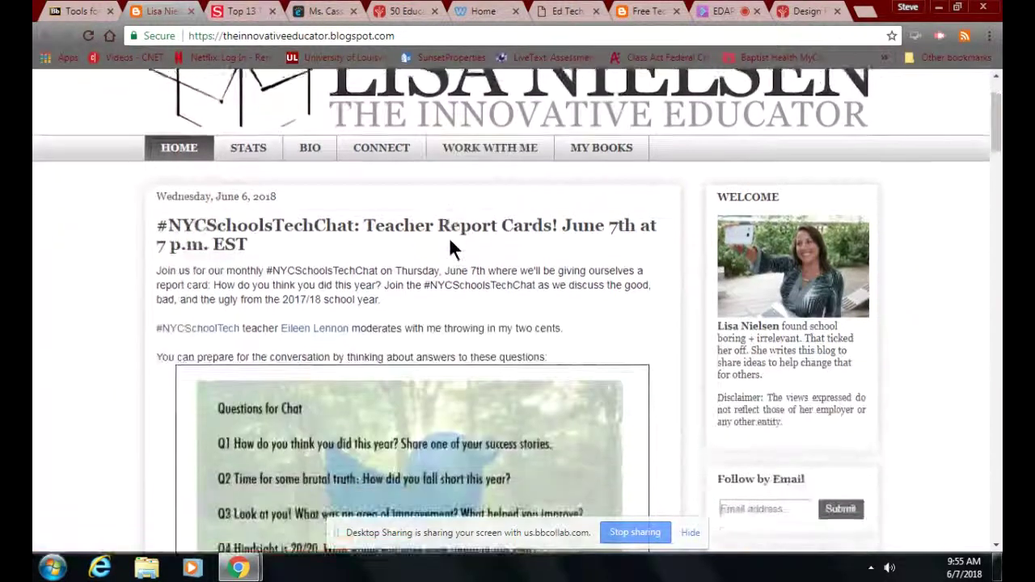
scroll(449, 239, up, 3)
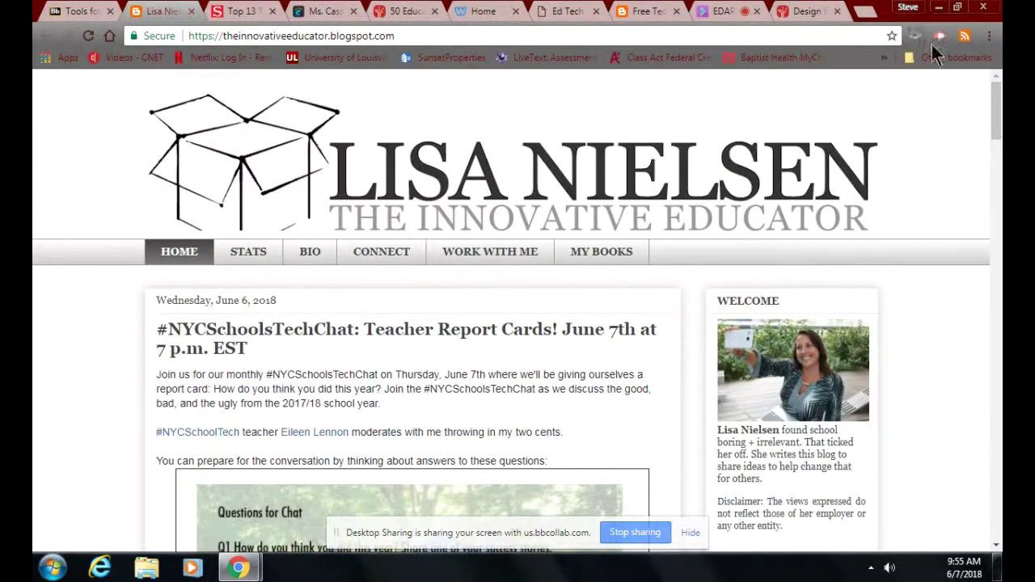
click(963, 36)
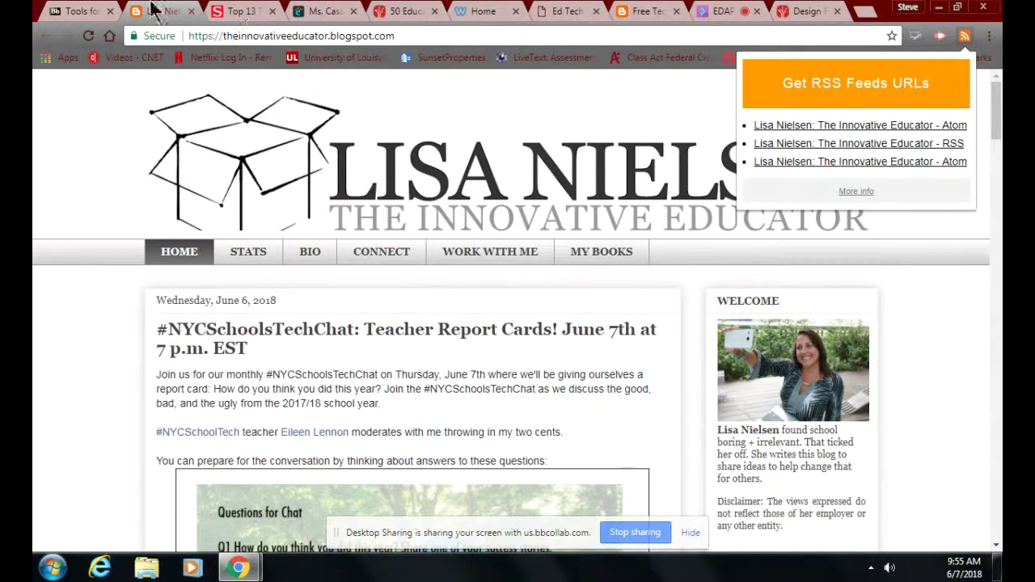
Step: Return to the course page and review its education blog lists, podcast links and RSS feed directions
click(81, 14)
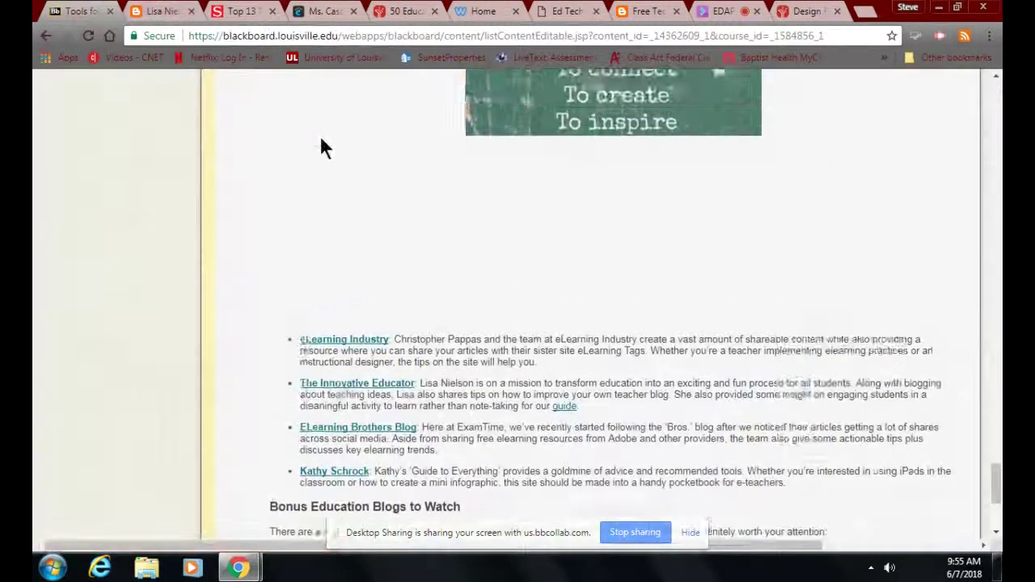
scroll(321, 148, down, 2)
scroll(321, 139, up, 5)
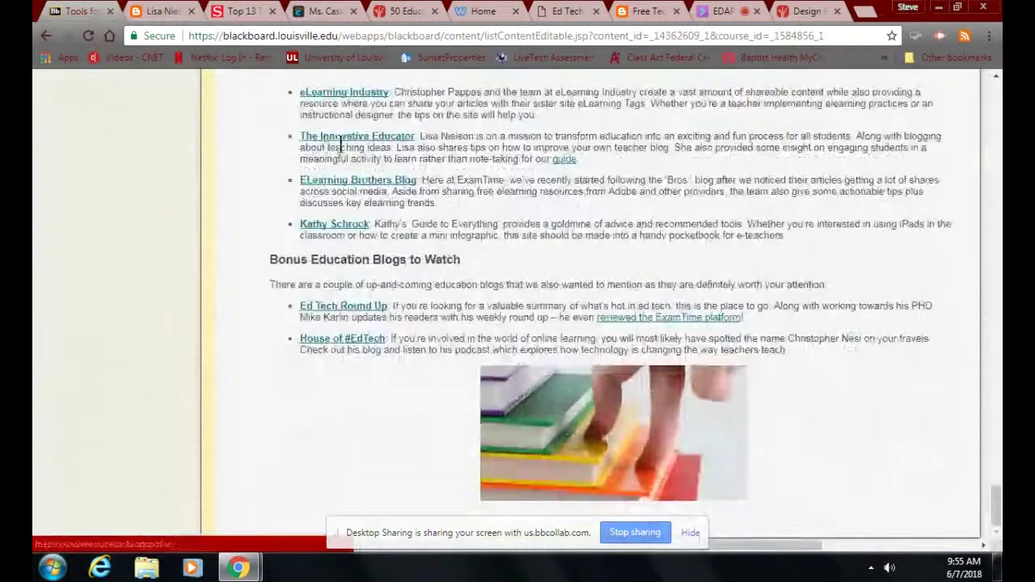
scroll(343, 151, down, 5)
scroll(343, 150, down, 1)
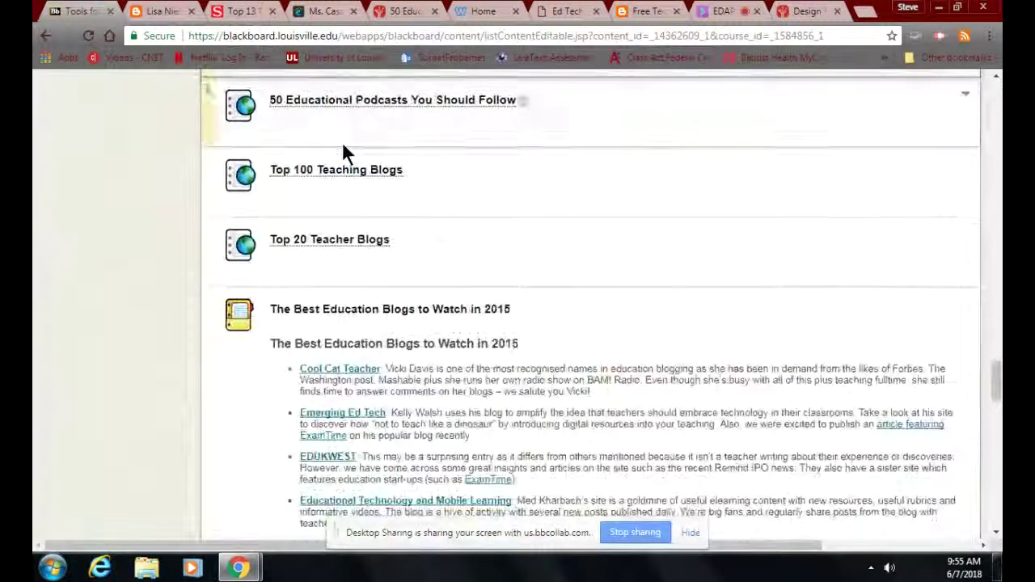
scroll(343, 151, up, 1)
scroll(342, 142, up, 15)
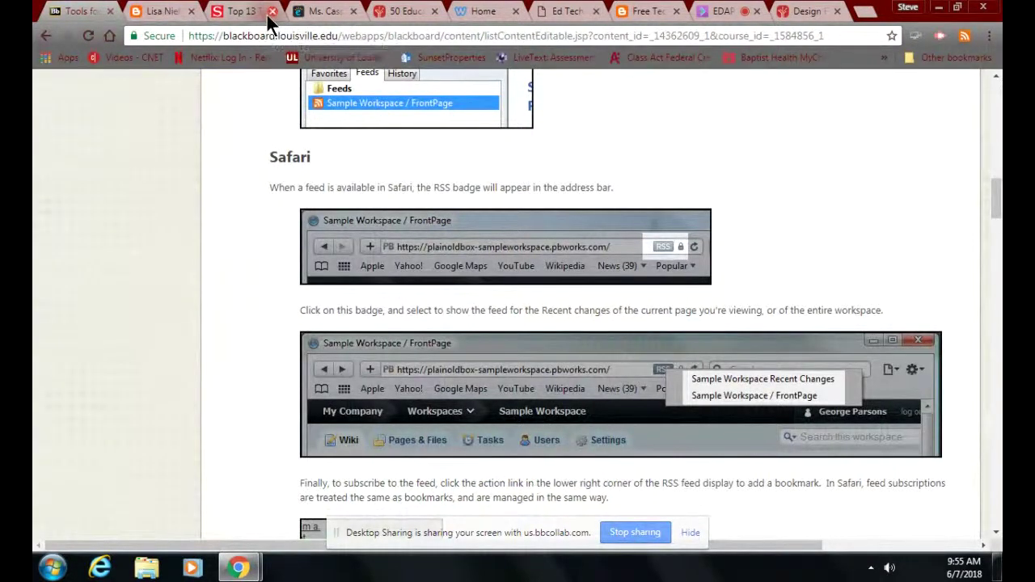
Step: Check the EDAP 689 session chat and close the three teacher blog pages and the 50 educational podcasts article
click(270, 11)
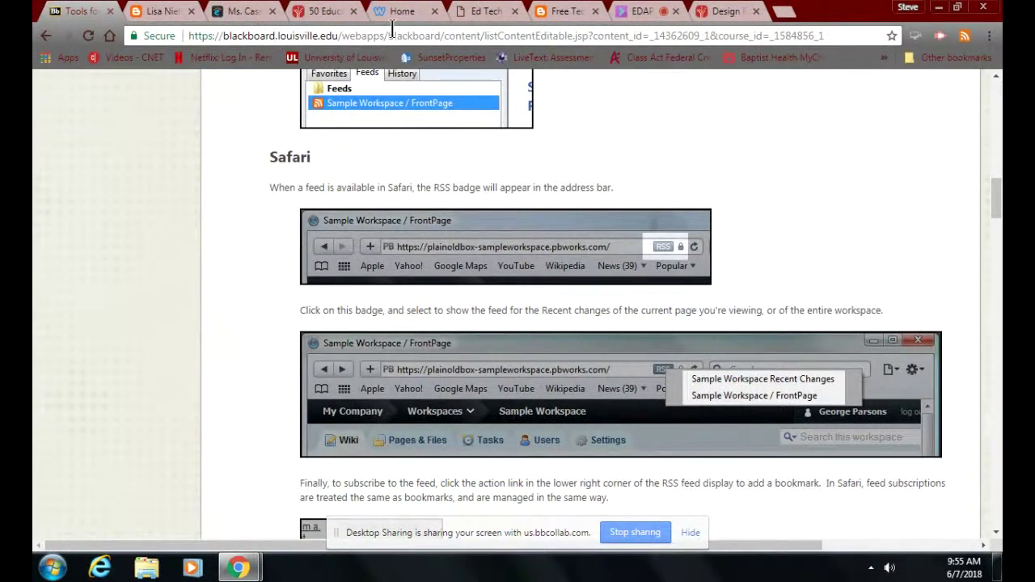
click(642, 12)
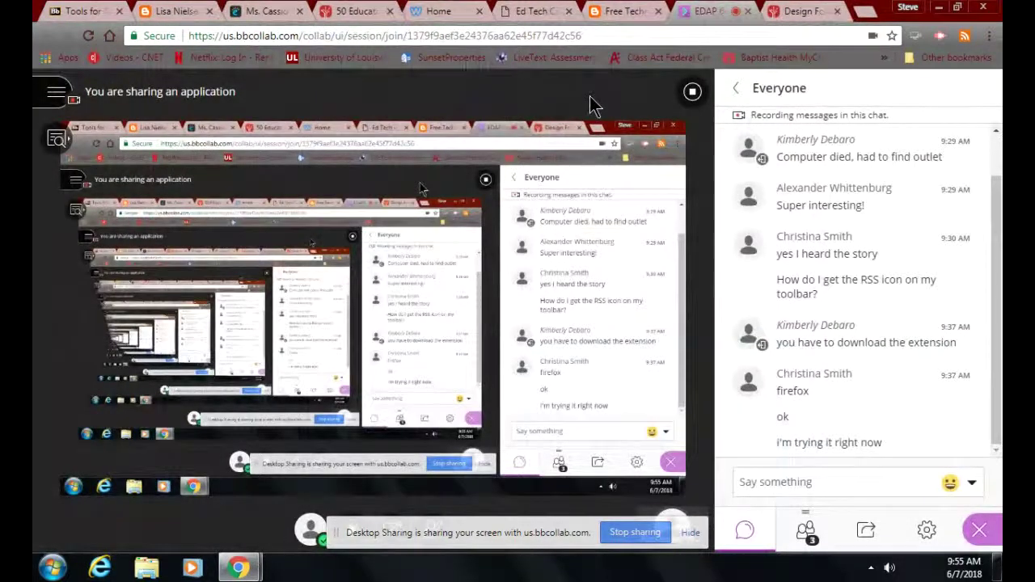
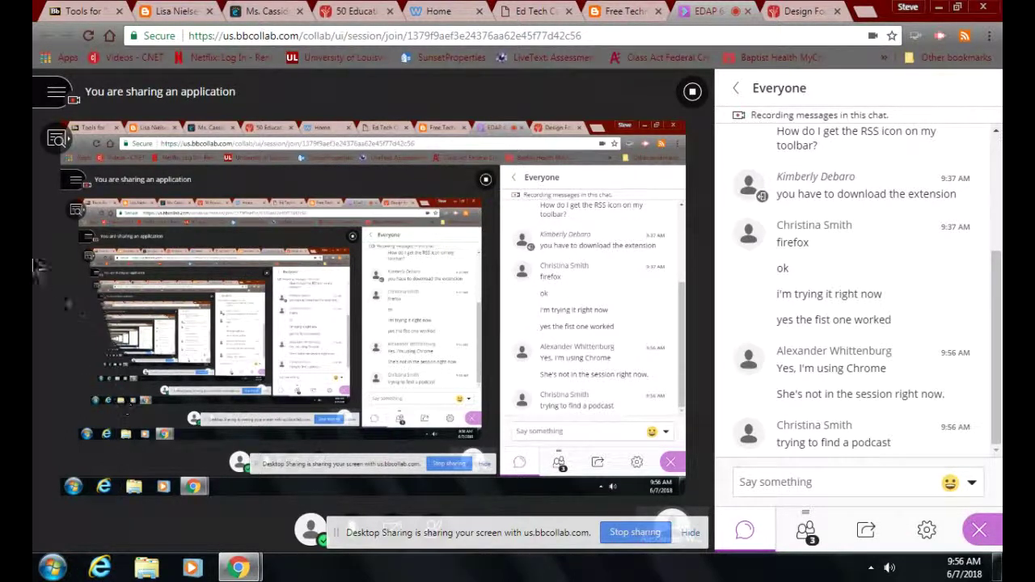
click(209, 12)
click(209, 13)
click(212, 12)
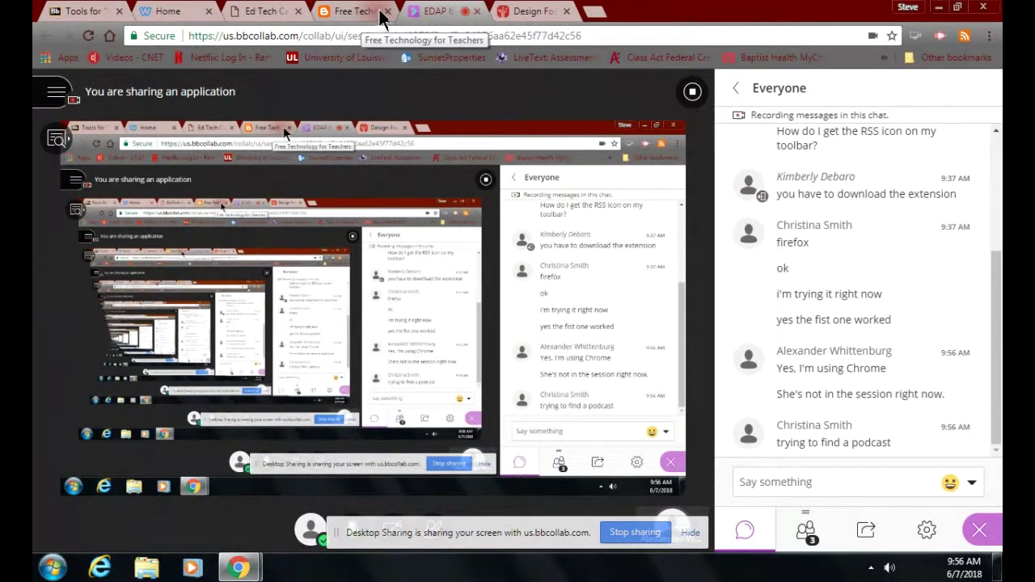
Step: Go back to the beginning of the Tools for "Who I Listen To" course page
click(84, 16)
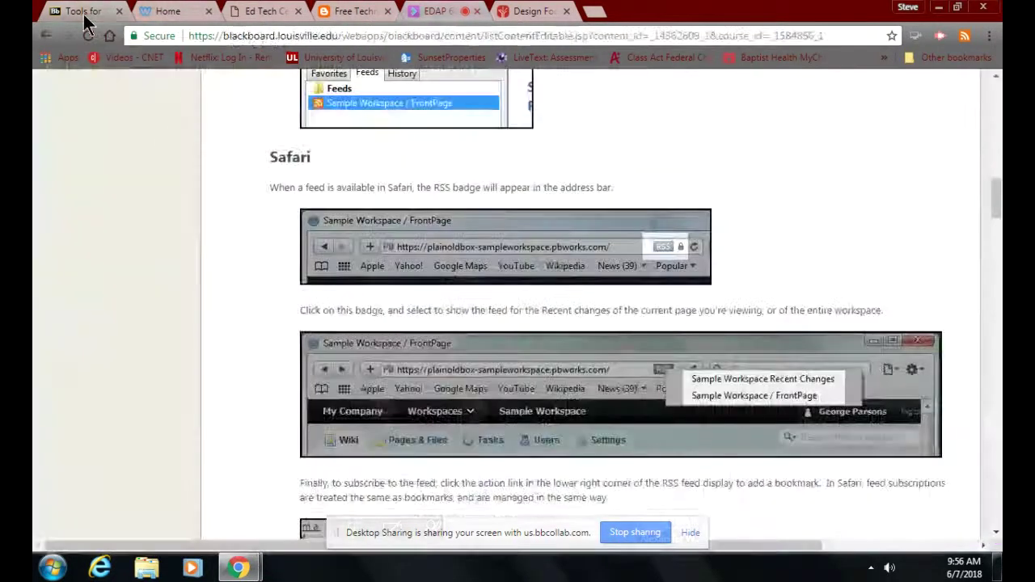
scroll(248, 239, up, 10)
click(251, 245)
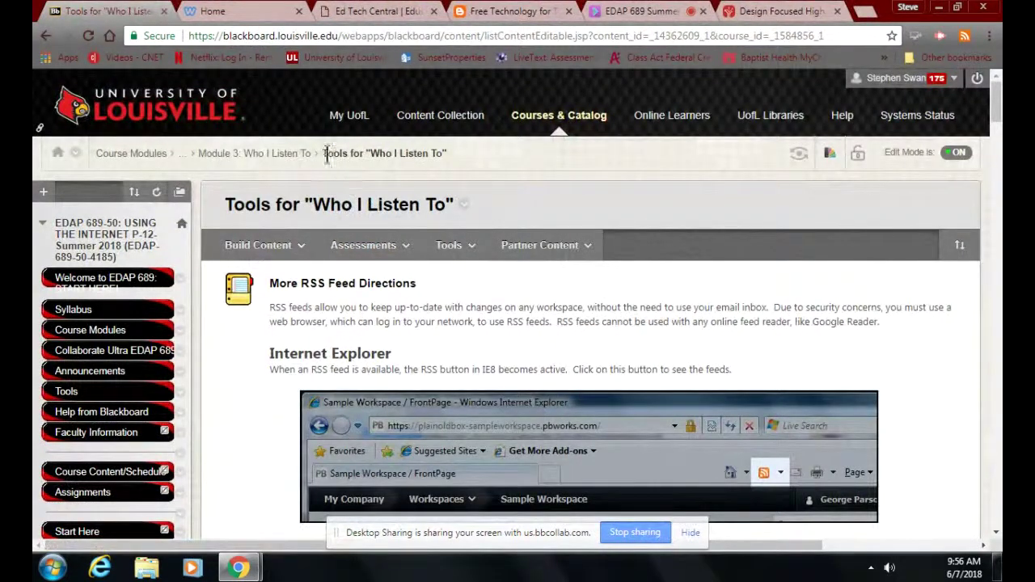
Step: Replace the Classroom 2.0 LIVE page with a web search for "podcasts about education"
click(228, 14)
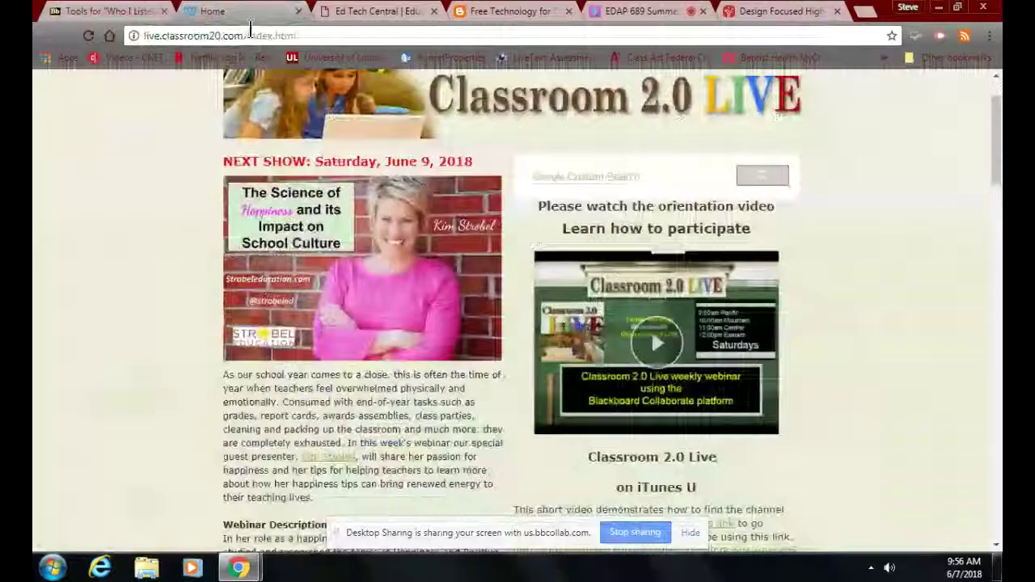
click(317, 37)
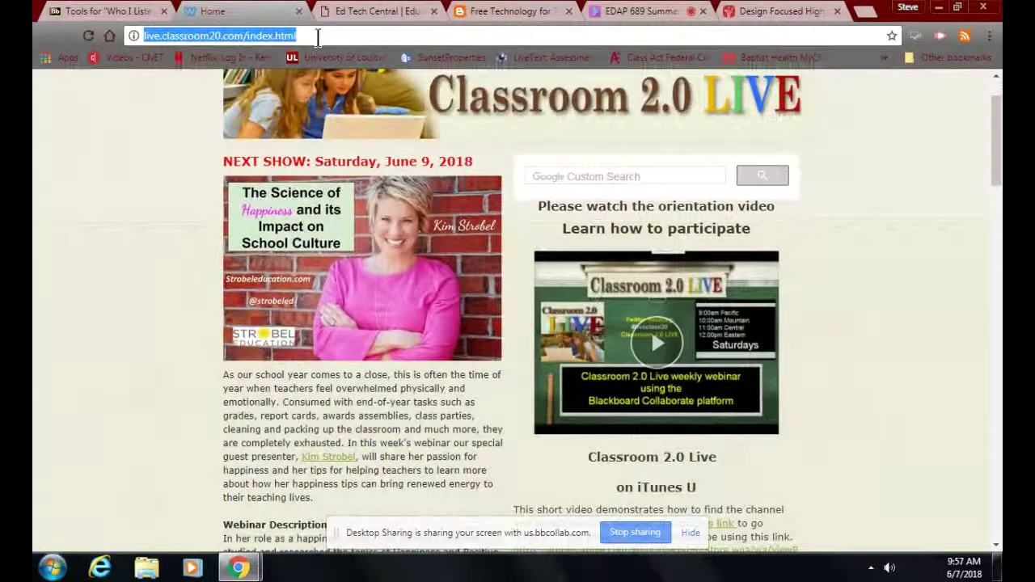
text(podcas)
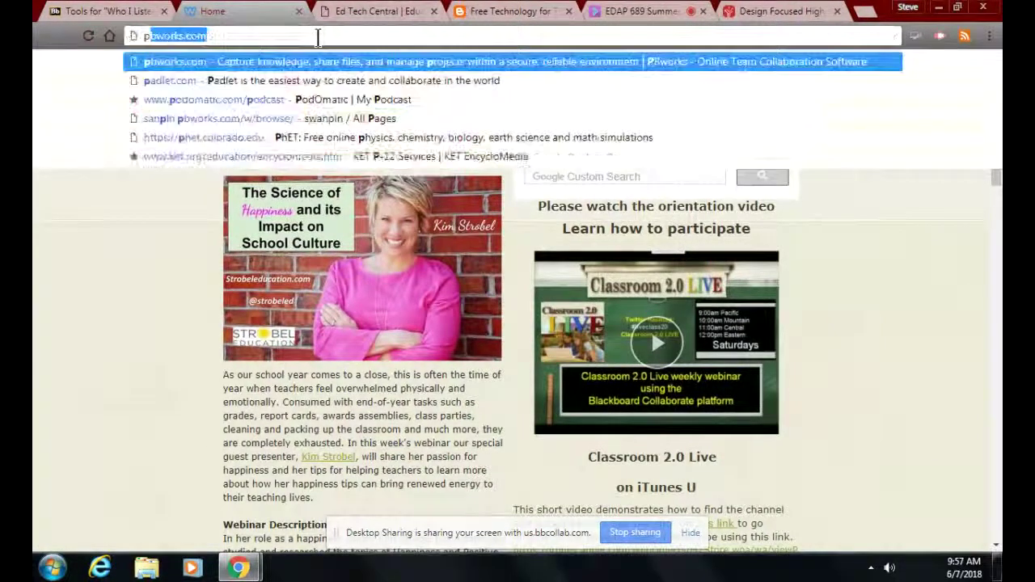
text(t)
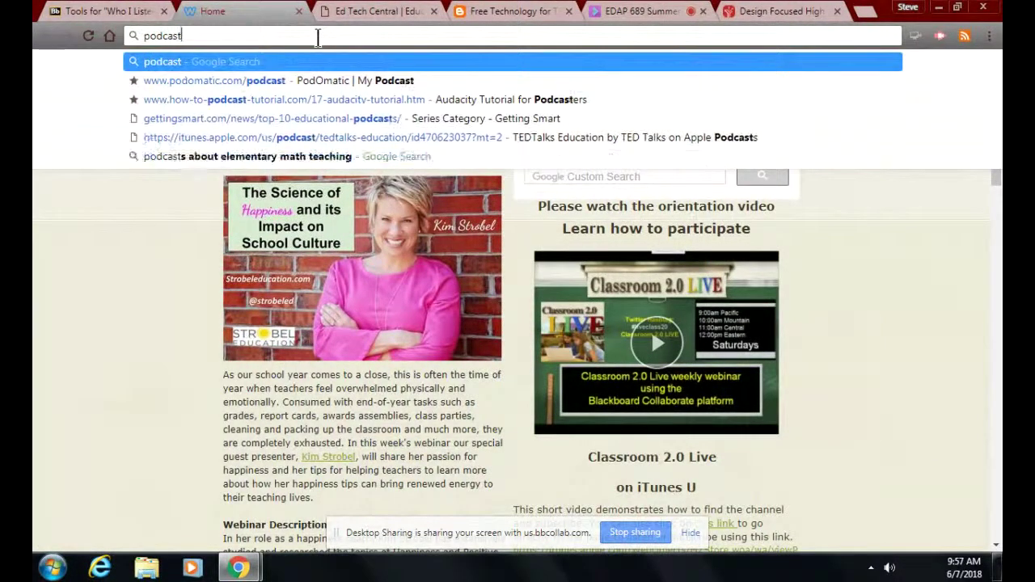
text(s abou)
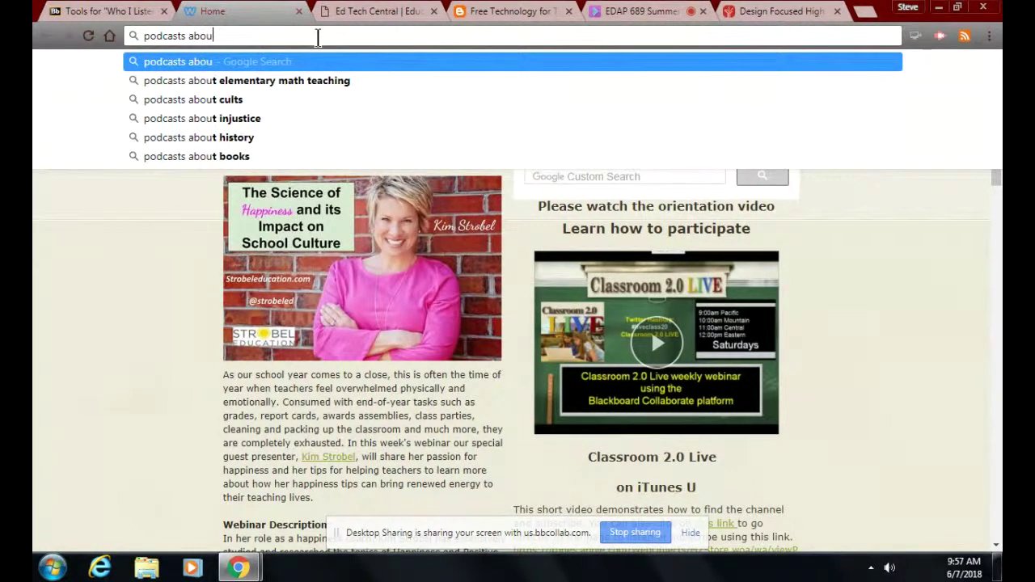
text(t education)
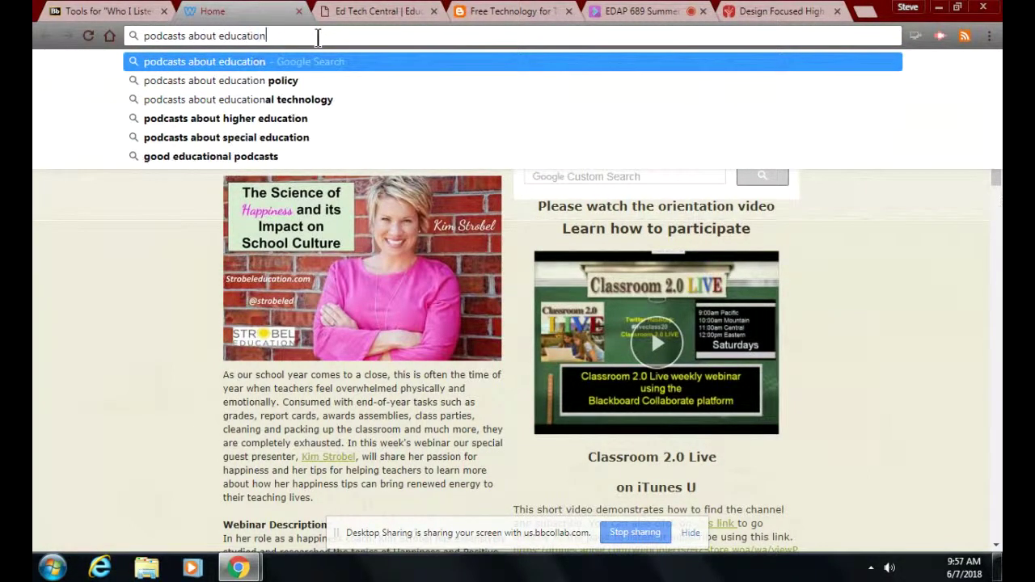
key(Return)
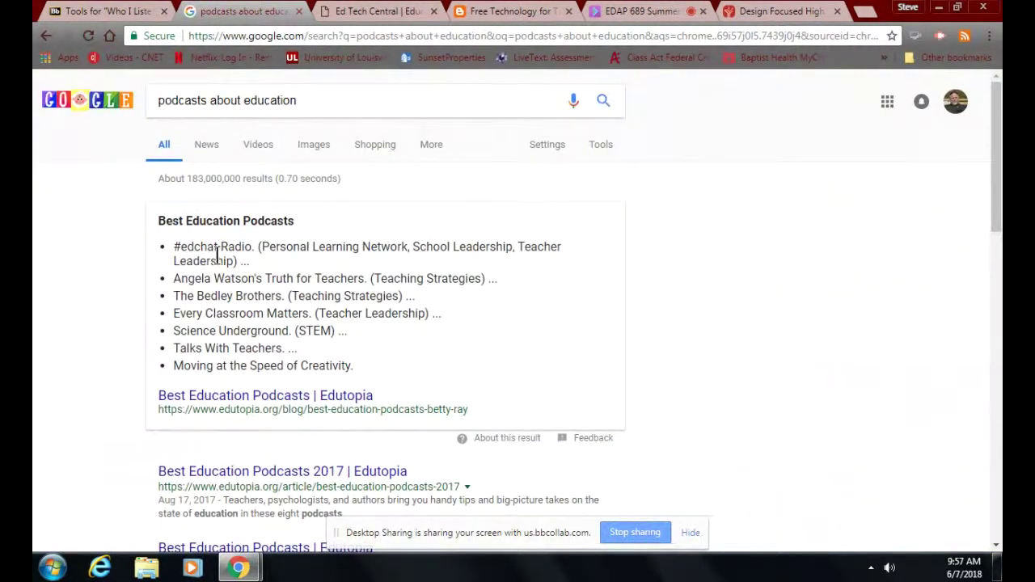
Step: Look through the search results and open Edutopia's 2015 Best Education Podcasts article from the featured result
scroll(217, 254, down, 1)
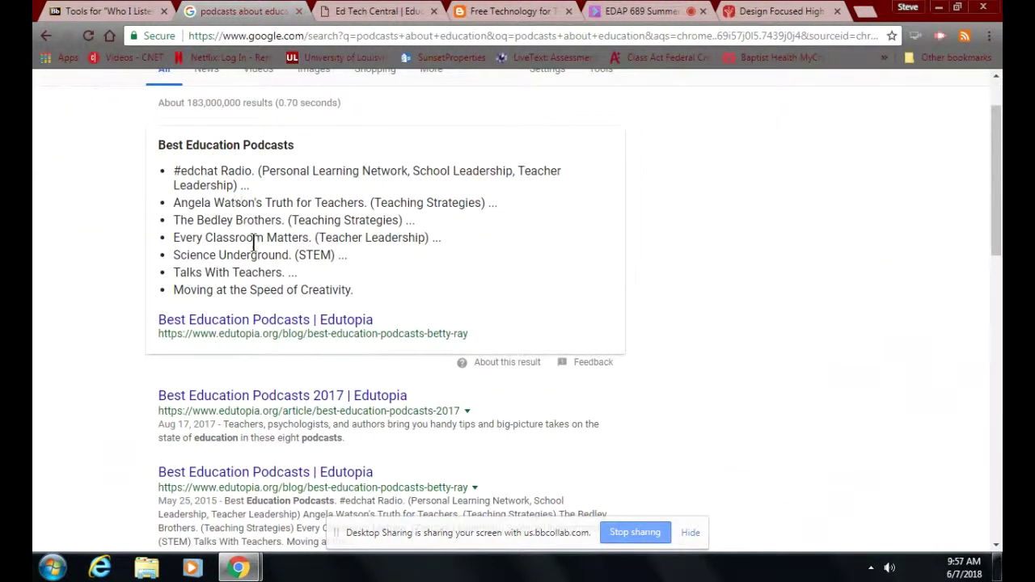
scroll(254, 240, down, 2)
scroll(254, 238, up, 2)
click(220, 320)
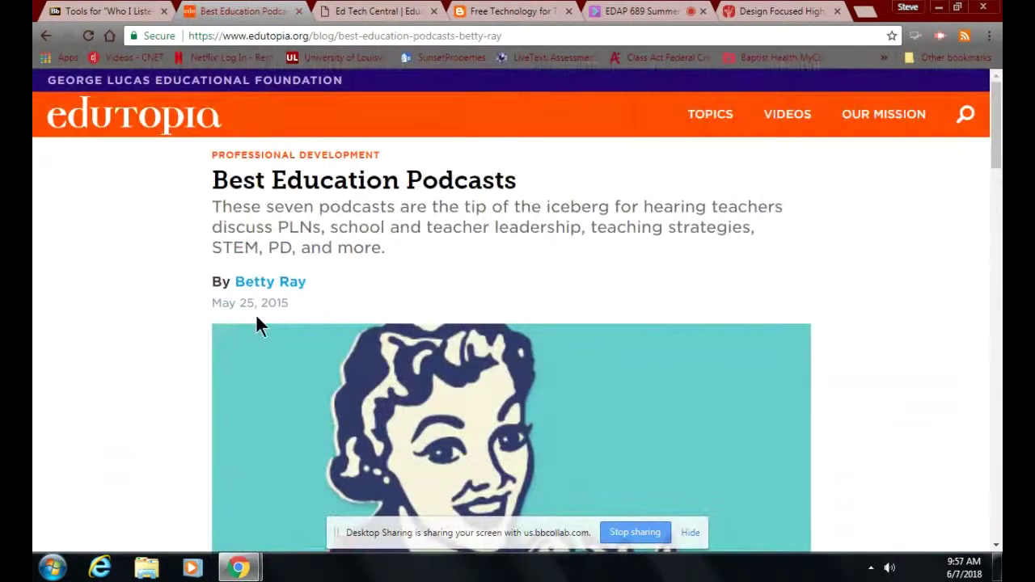
Step: Follow the #edchat Radio link in the article's podcast list, accept leaving Edutopia, and look over the show's page
scroll(257, 316, down, 5)
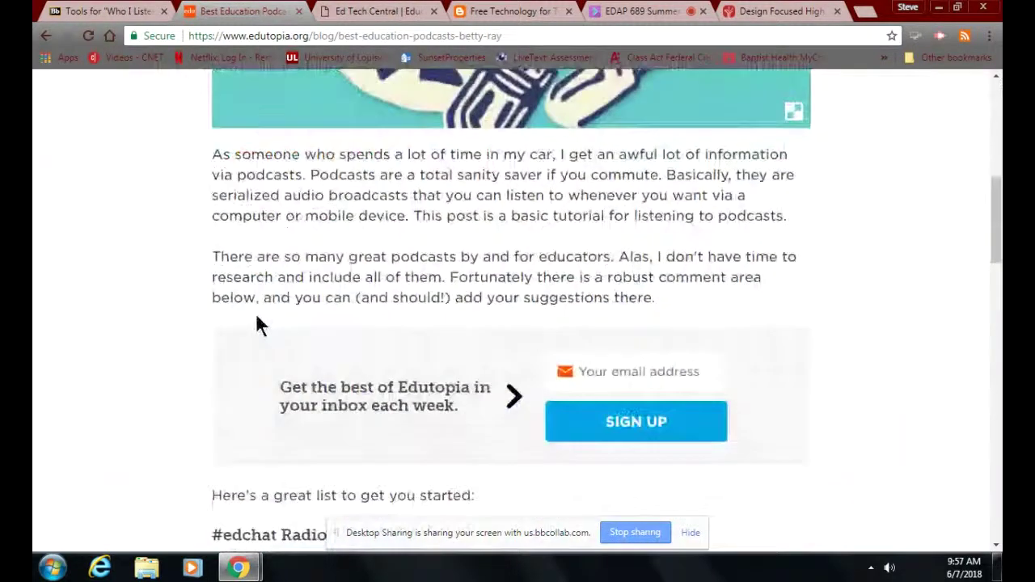
scroll(256, 323, down, 3)
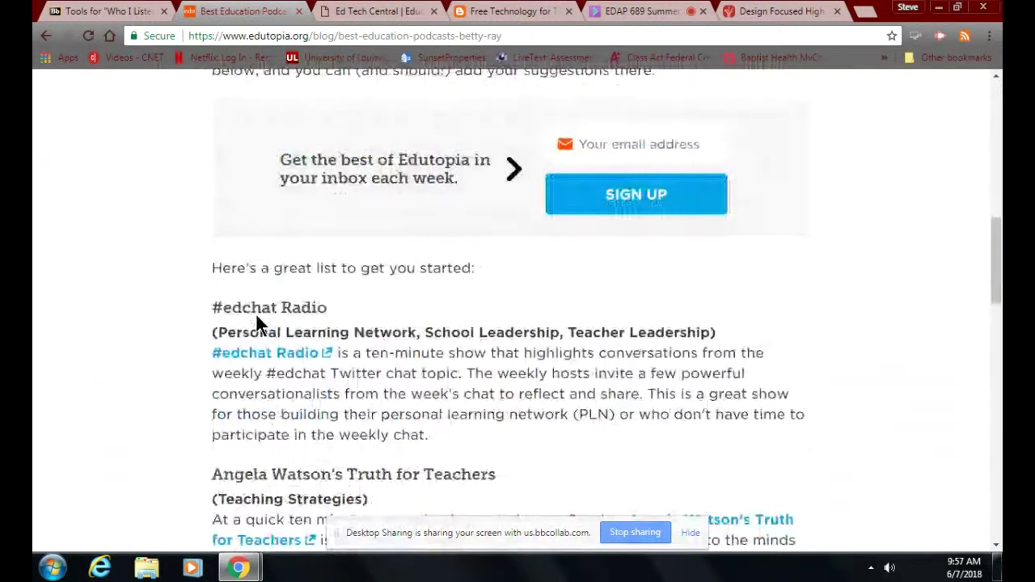
click(284, 356)
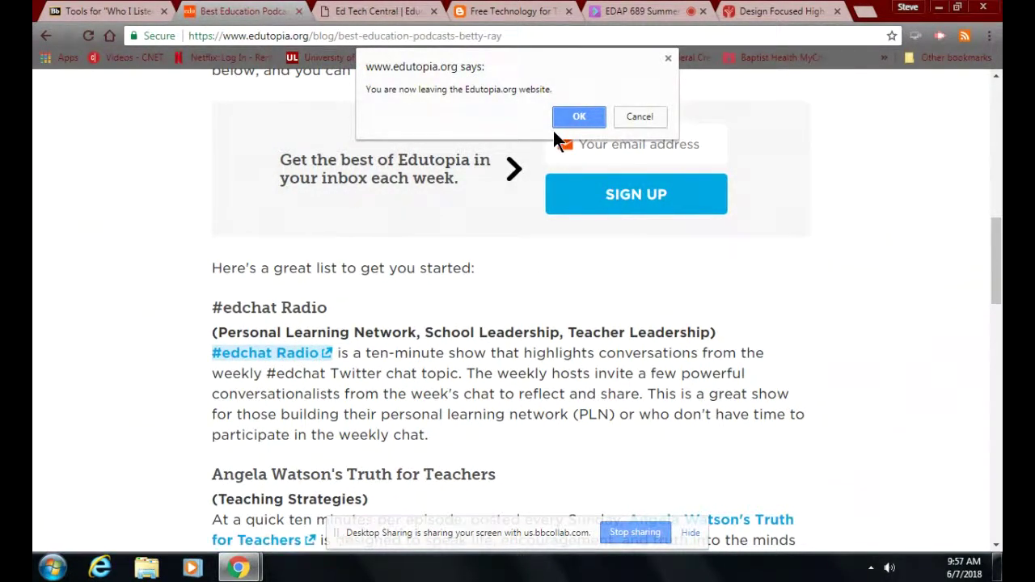
click(590, 117)
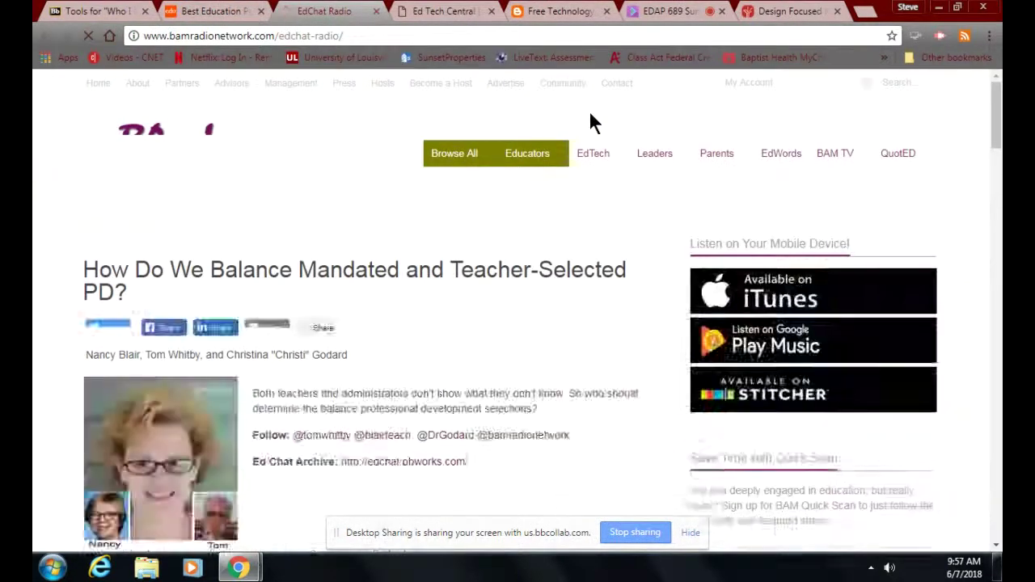
scroll(502, 239, down, 5)
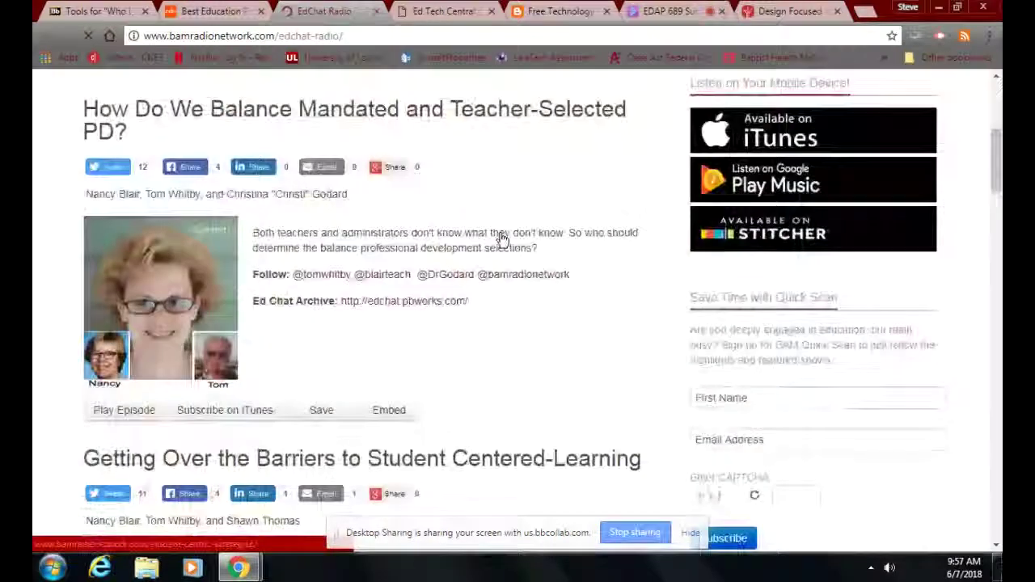
scroll(501, 234, up, 3)
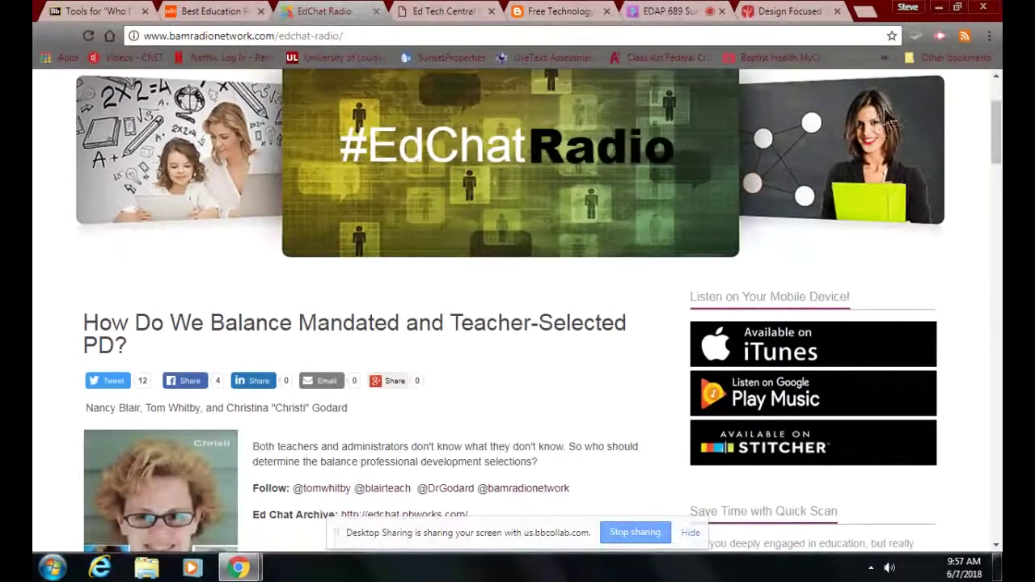
Step: Get the RSS feed URLs of the EdChat Radio page, browse its episodes, and copy the RSS 2.0 feed's link address
click(966, 38)
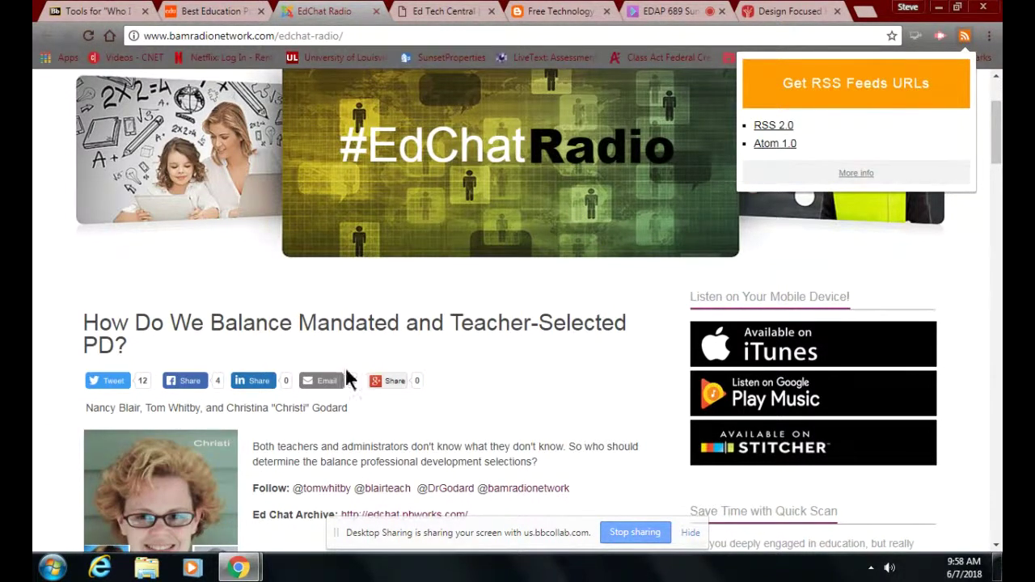
scroll(323, 382, down, 5)
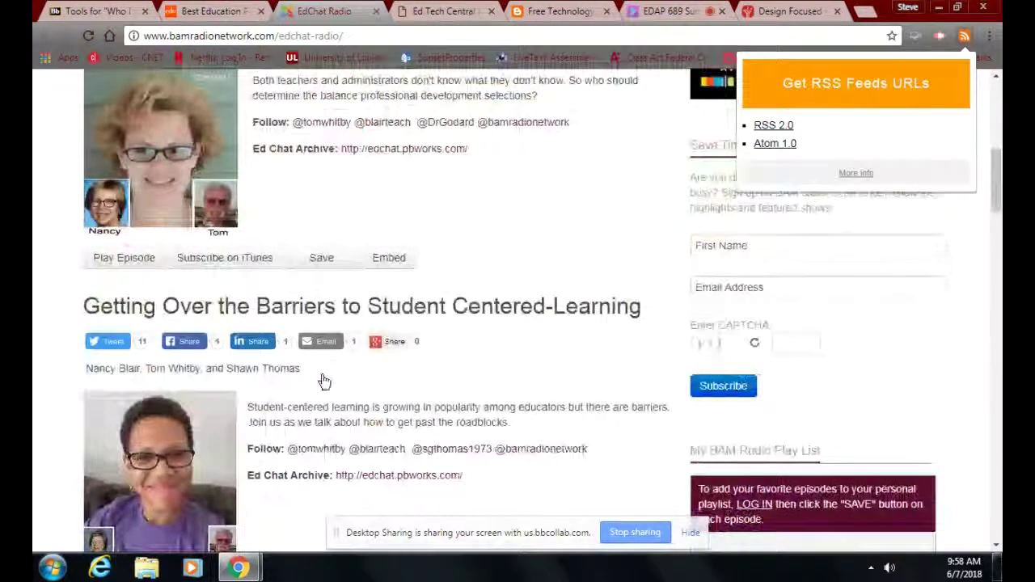
scroll(323, 382, down, 5)
scroll(323, 382, down, 7)
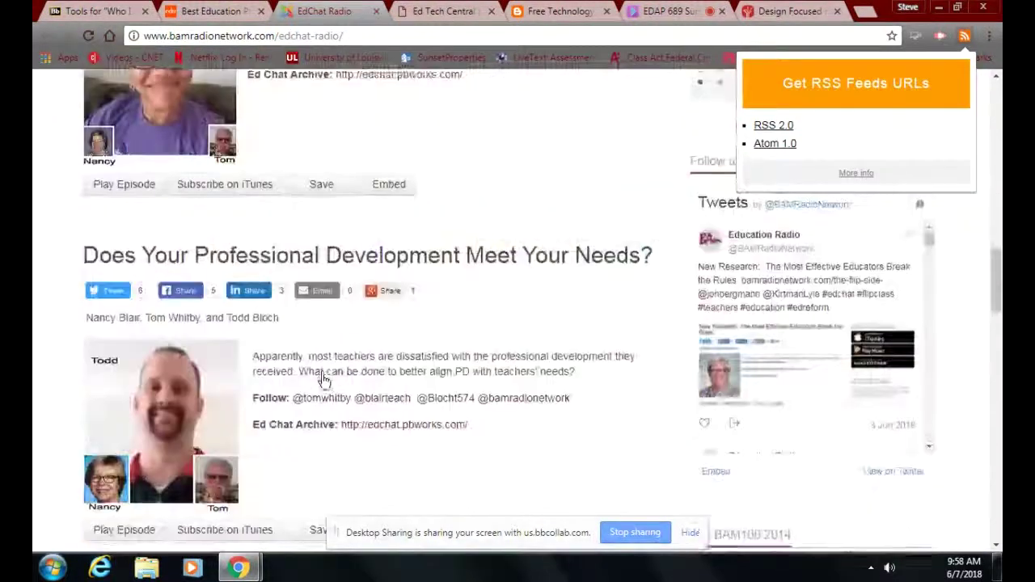
scroll(324, 380, up, 20)
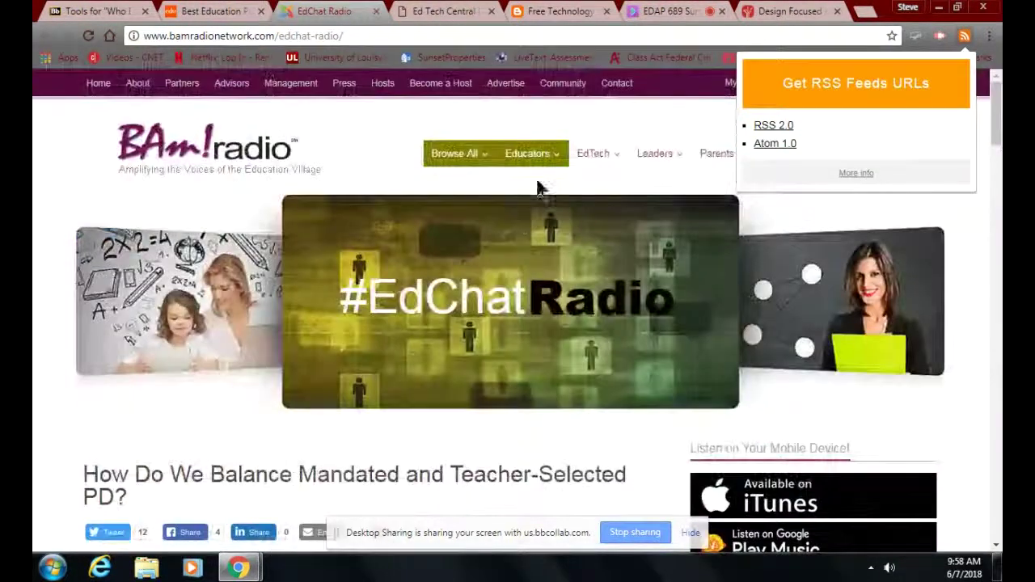
right_click(764, 126)
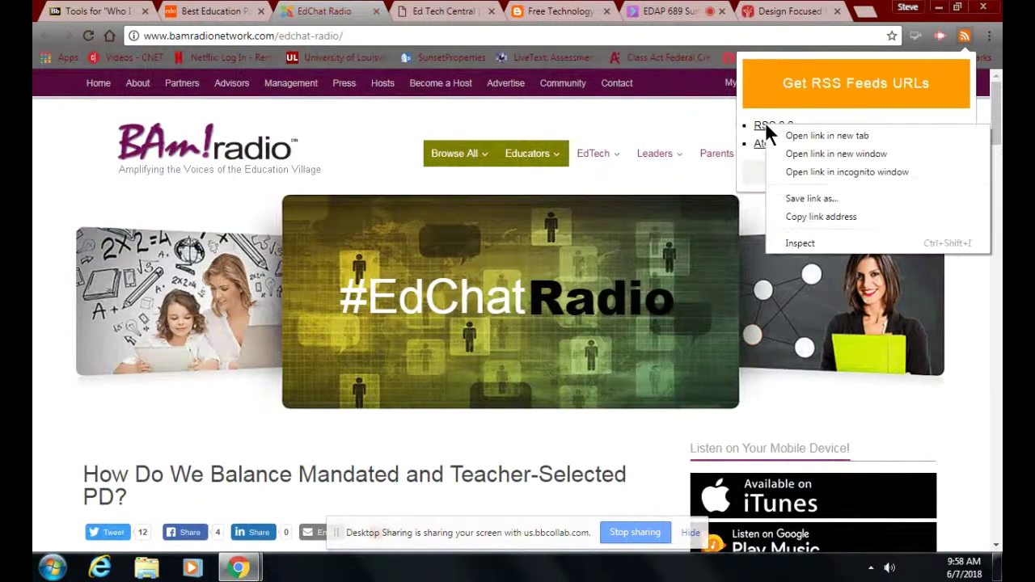
click(801, 217)
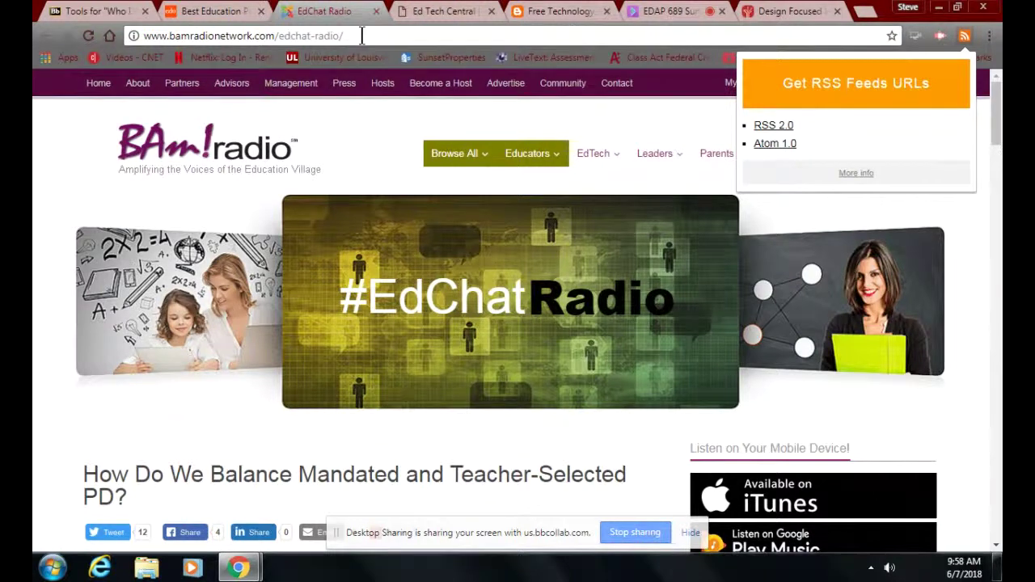
Step: Load pbworks.com in place of the Ed Tech Central page and go to the account's My PBworks workspace list
click(414, 13)
click(300, 36)
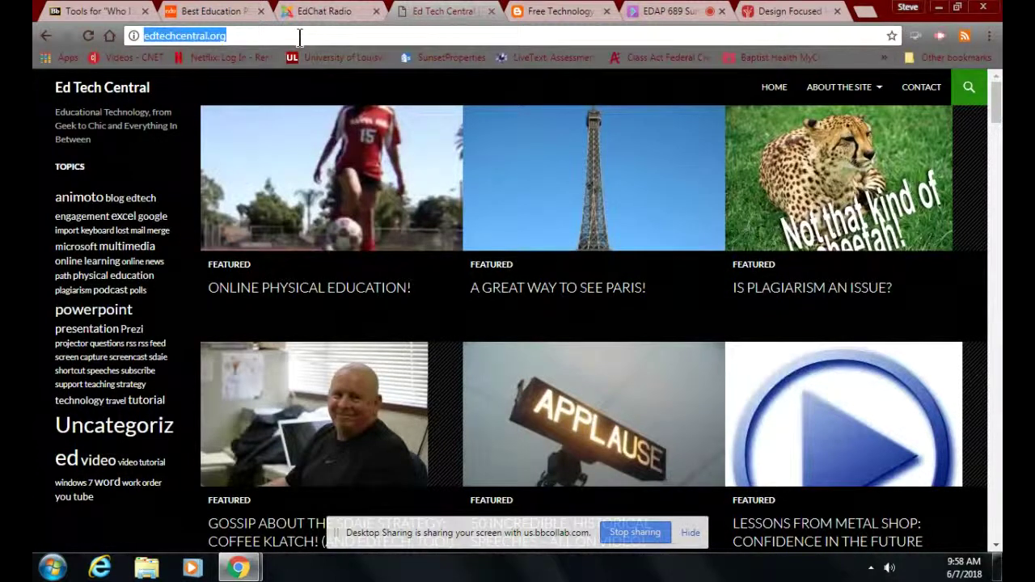
text(pbworks)
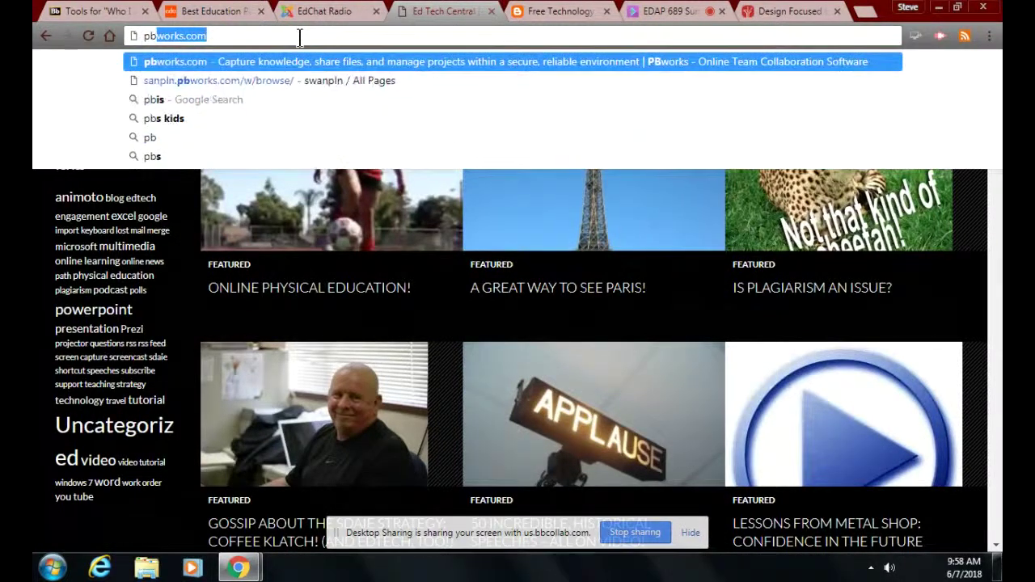
text(s)
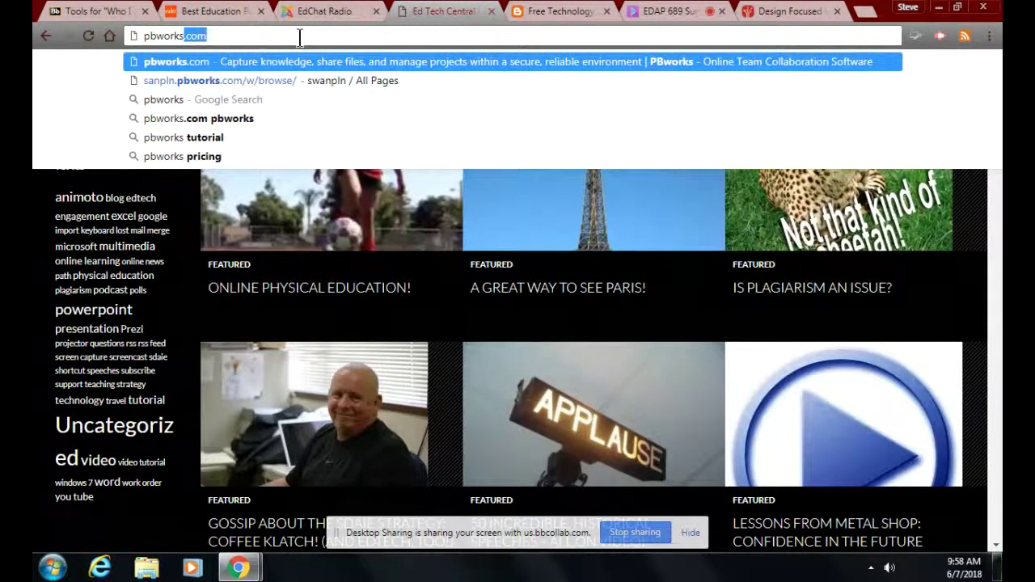
key(Return)
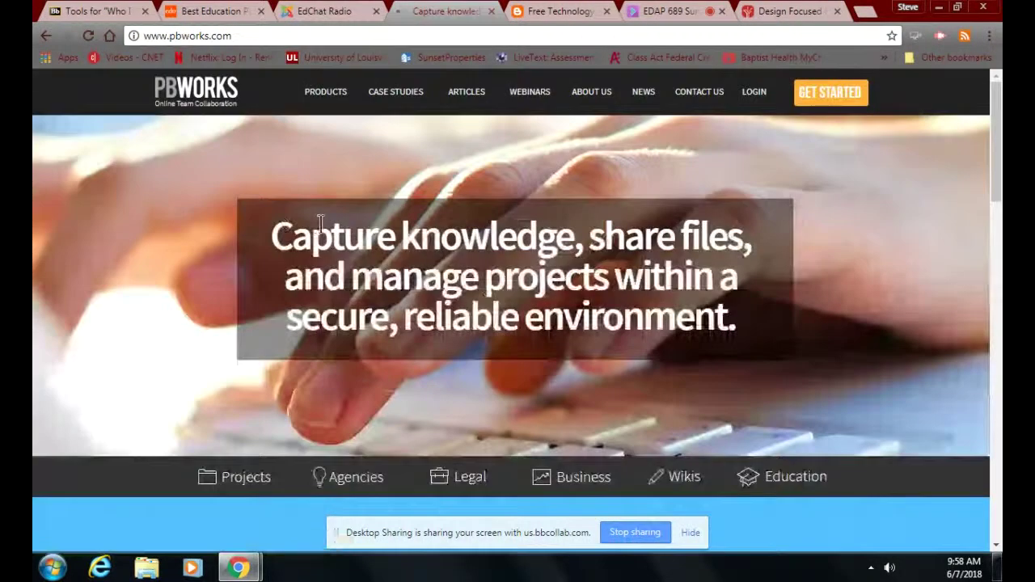
click(754, 93)
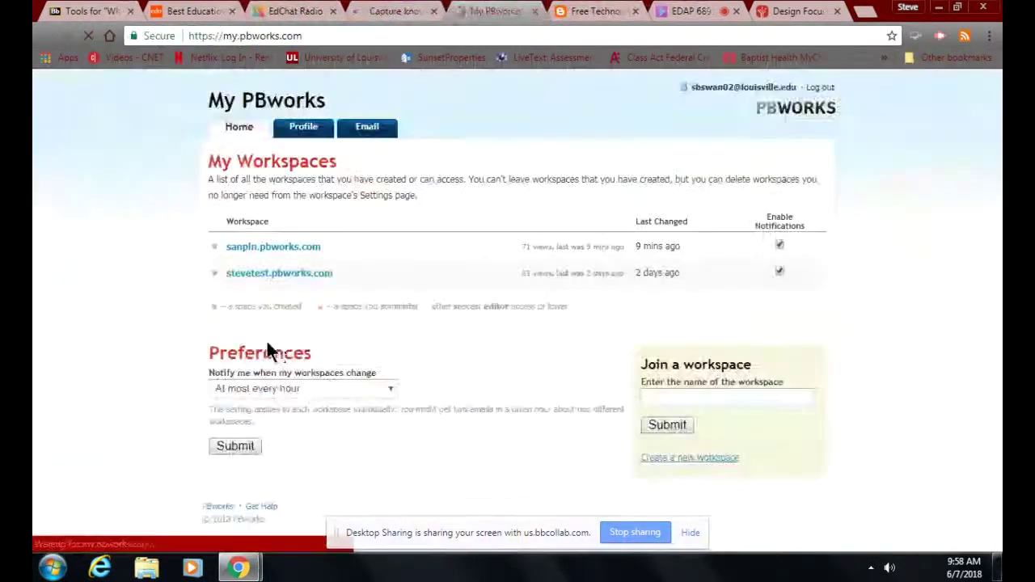
Step: Open the Module 3 RSS page of the sanpln.pbworks.com workspace for editing
click(238, 250)
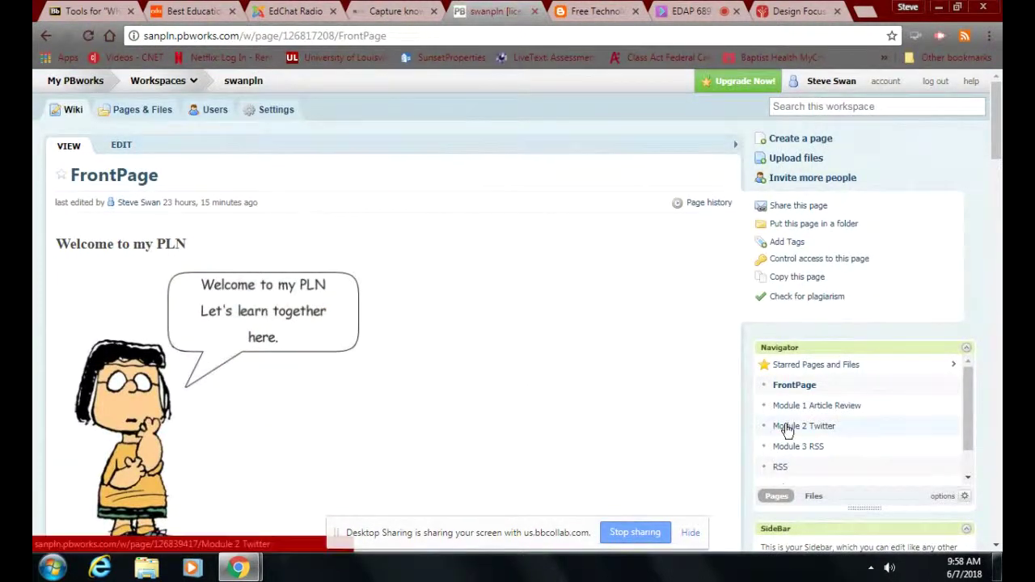
click(786, 452)
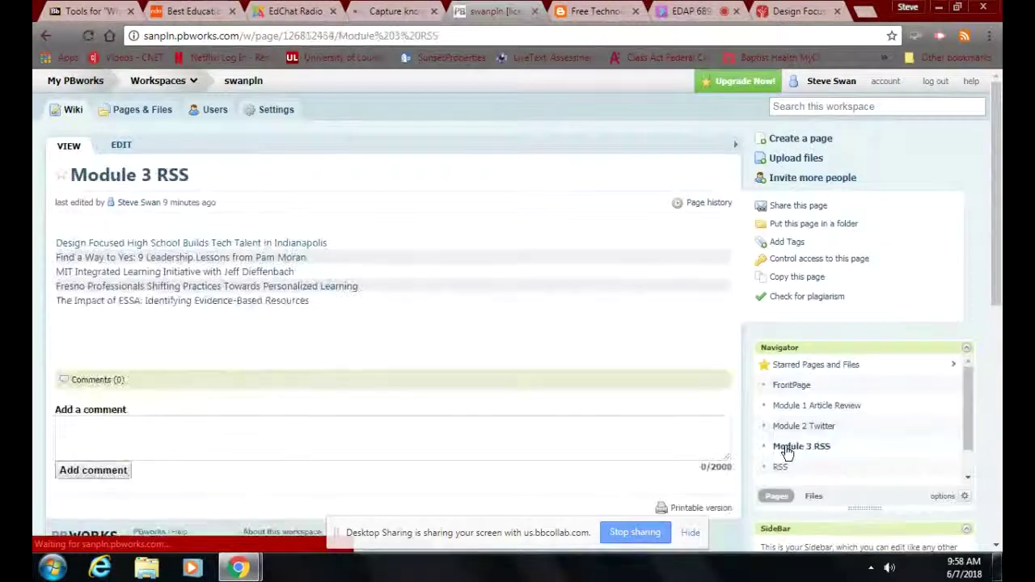
click(121, 146)
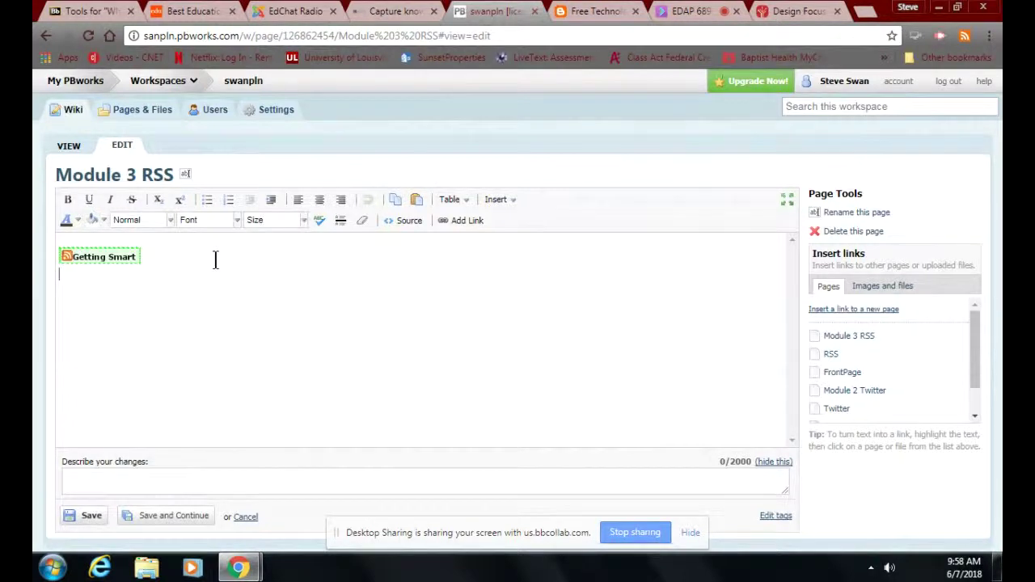
click(499, 202)
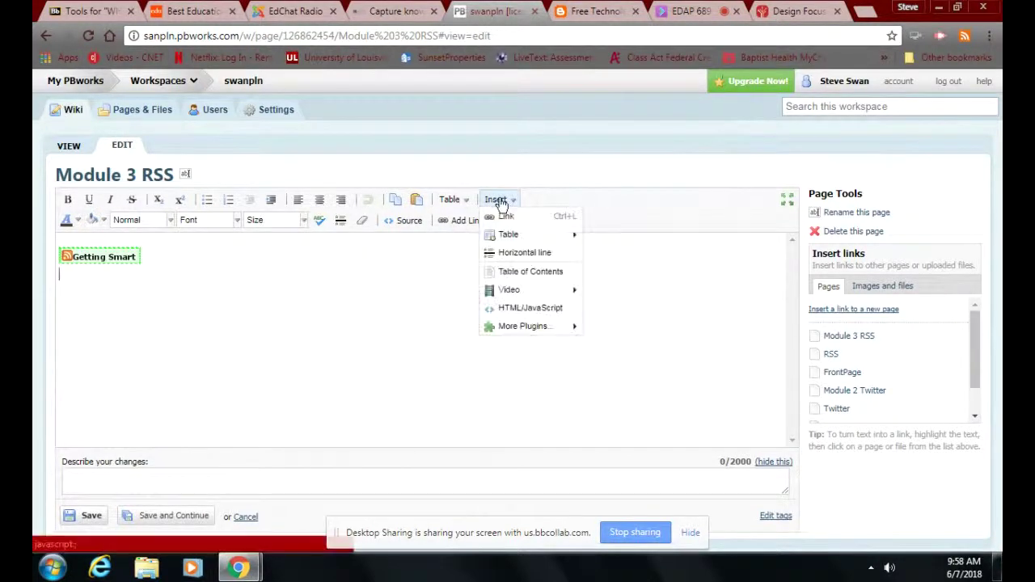
mouse_move(514, 330)
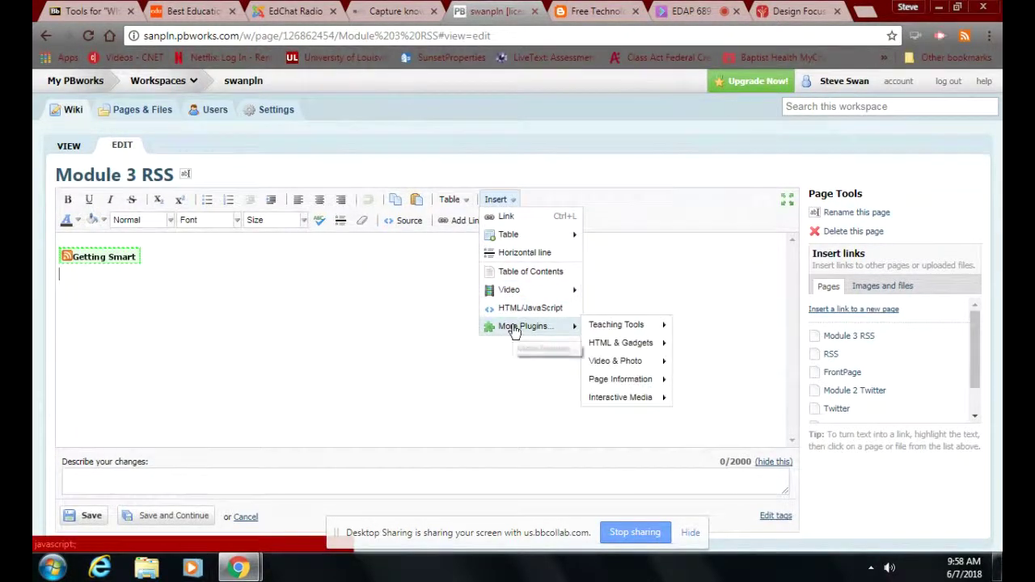
mouse_move(601, 347)
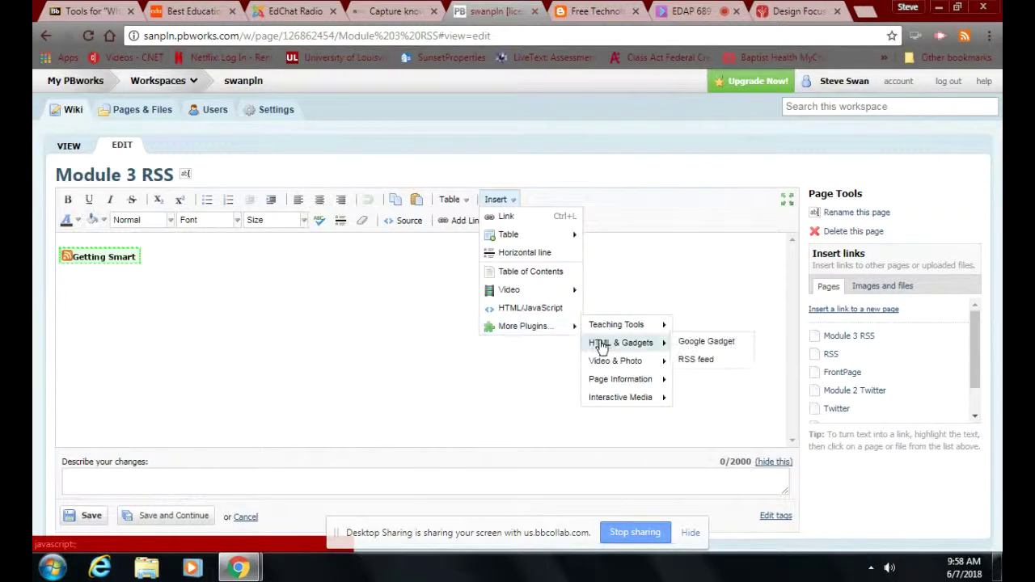
click(715, 361)
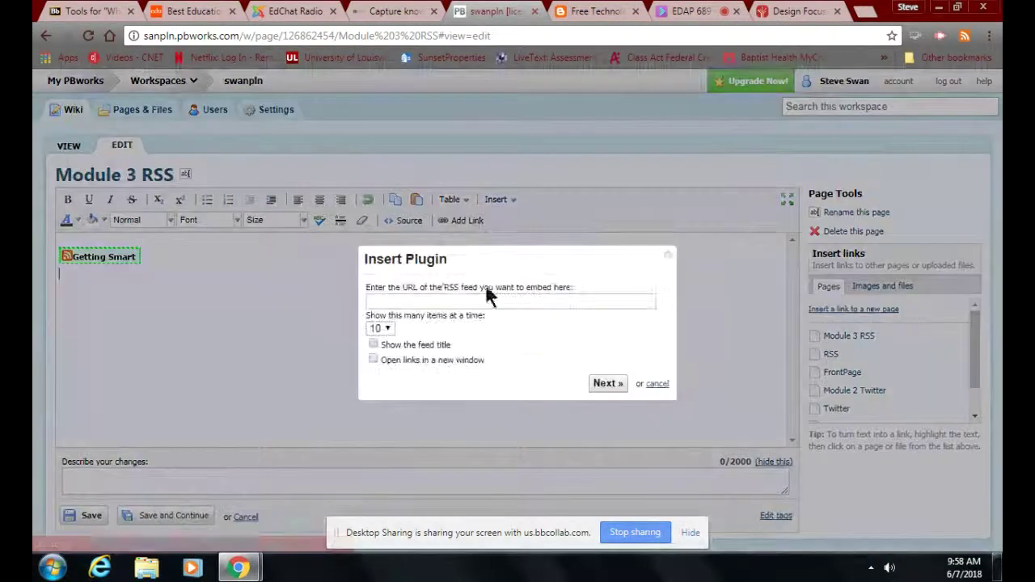
click(432, 301)
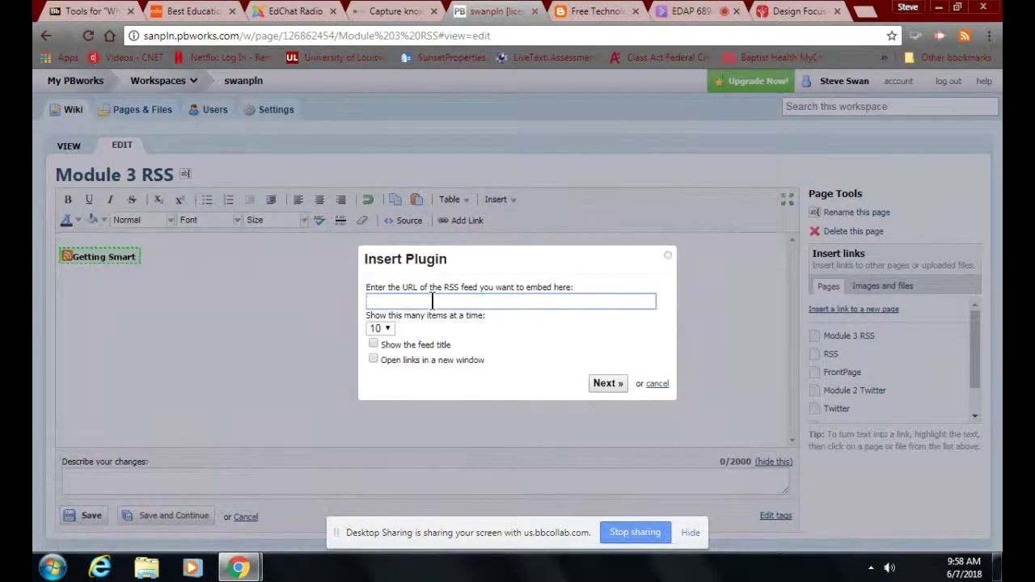
key(ctrl+v)
click(373, 345)
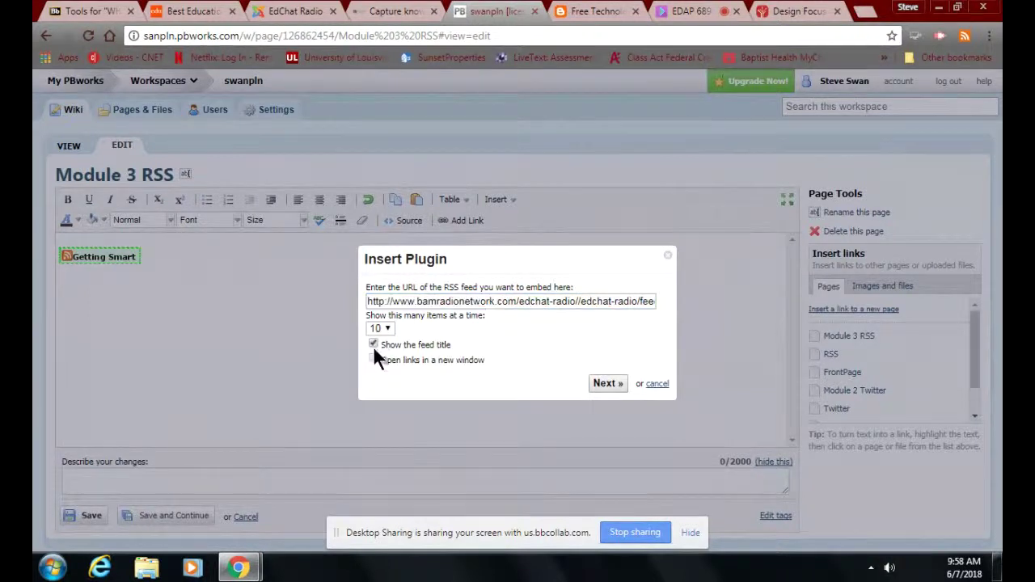
click(608, 383)
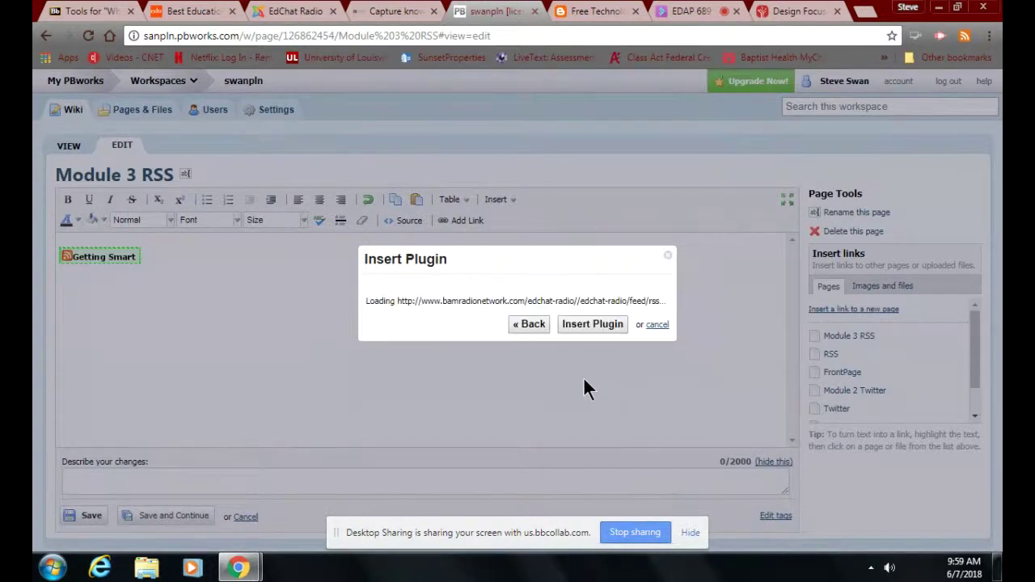
click(583, 322)
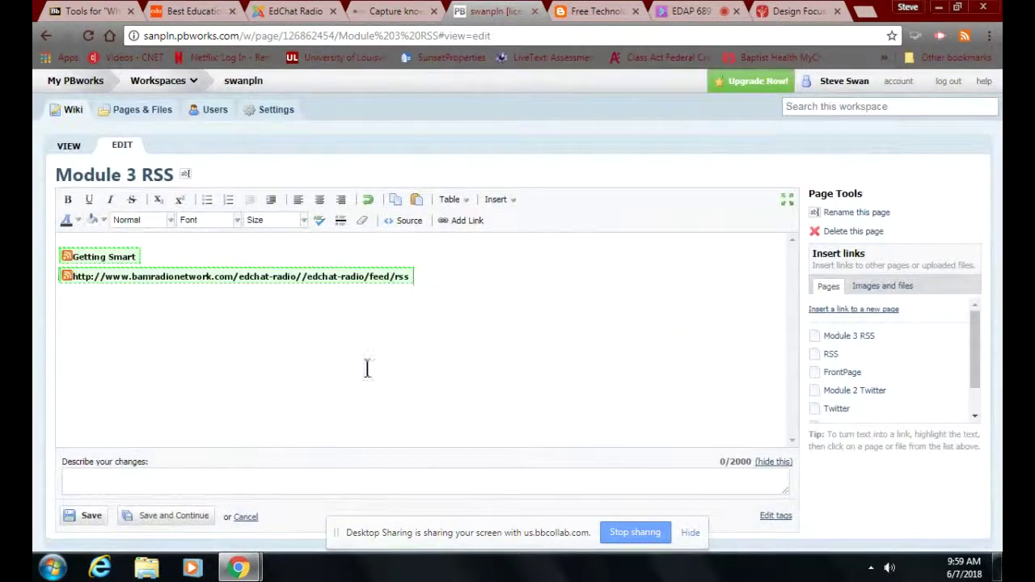
click(82, 515)
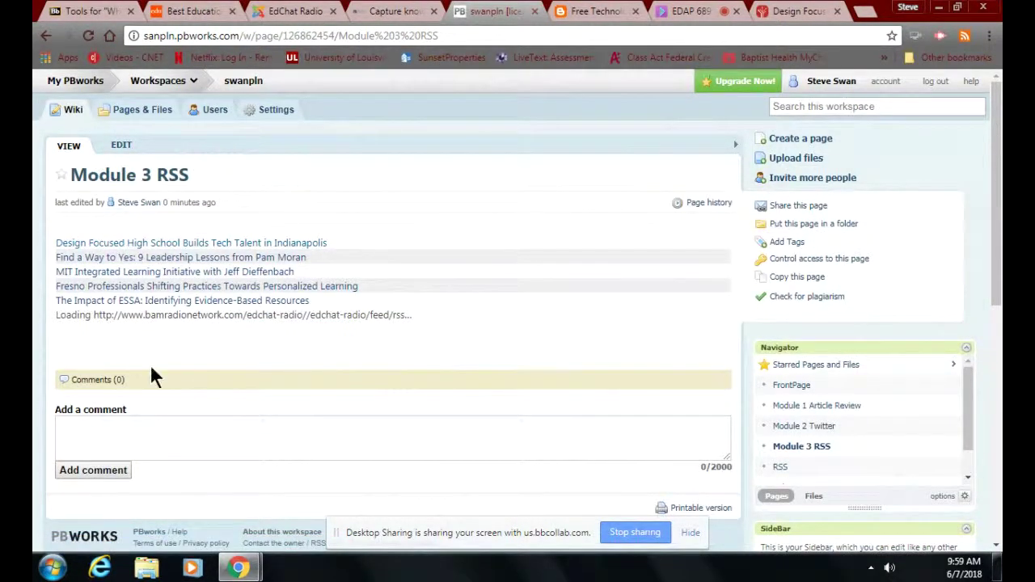
Step: Go through the open pages back to EdChat Radio and look over its Educators show list and first episode
click(777, 11)
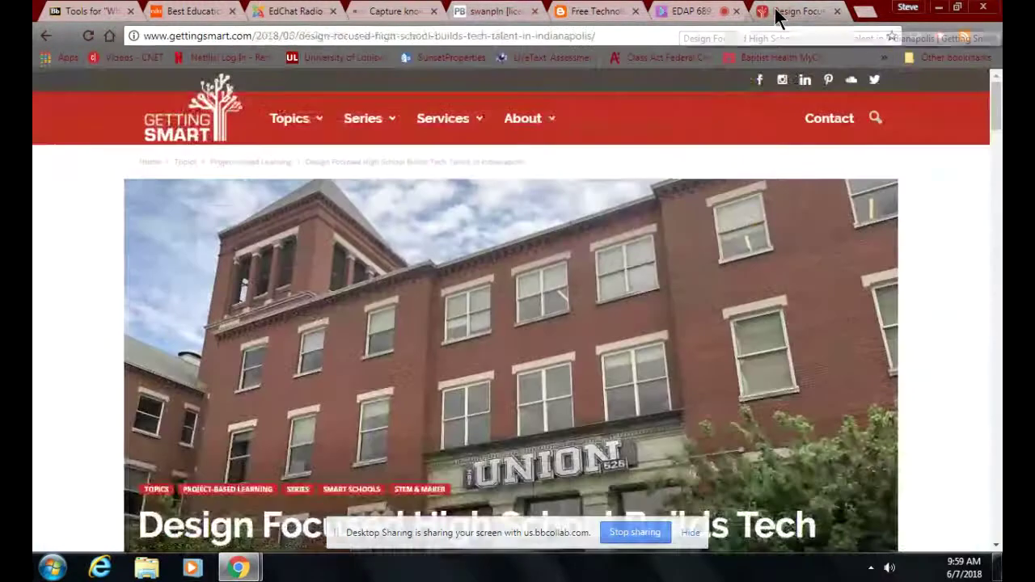
click(697, 18)
click(583, 16)
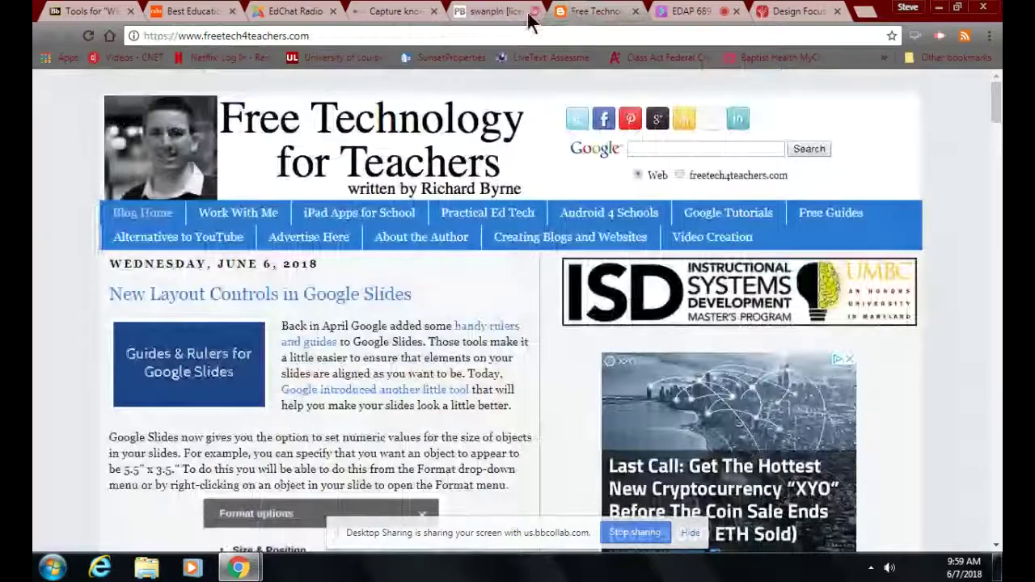
click(508, 14)
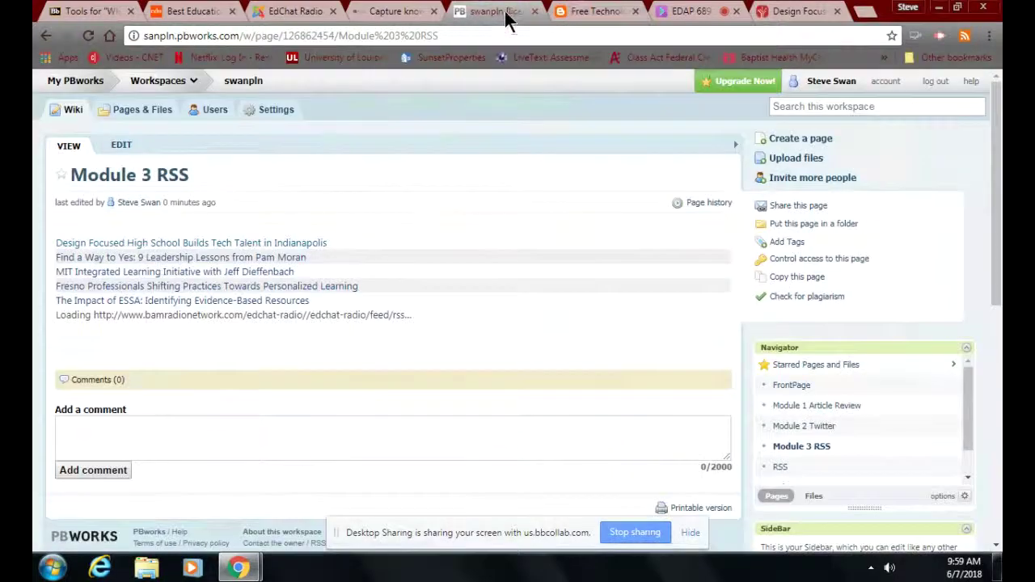
click(384, 18)
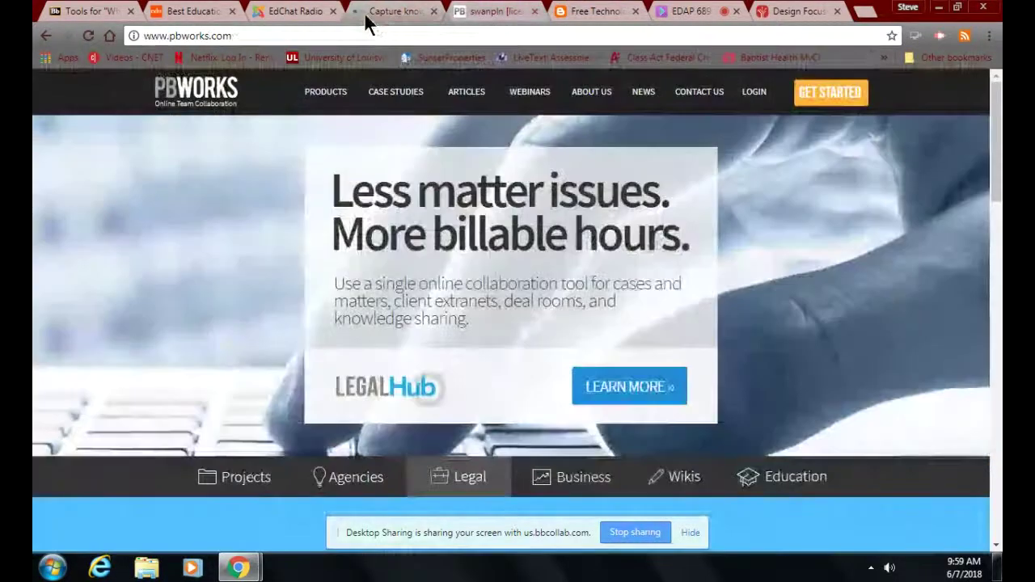
click(291, 24)
mouse_move(527, 152)
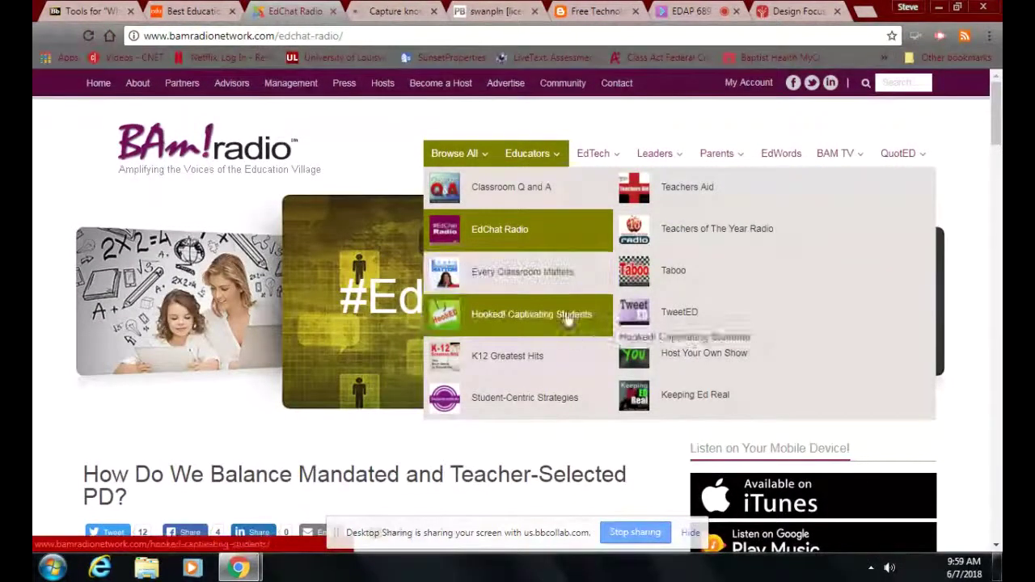
scroll(670, 459, down, 2)
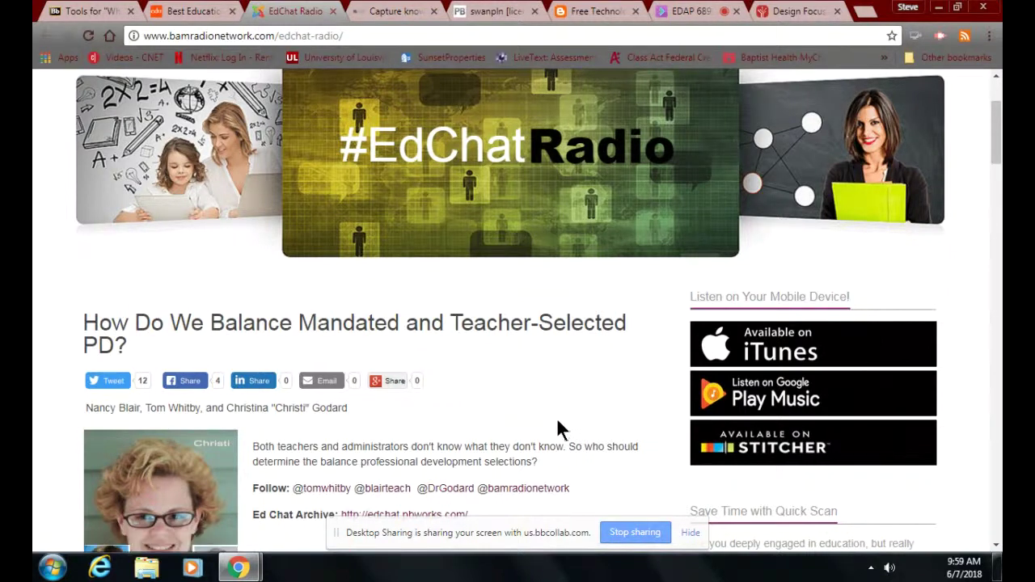
scroll(557, 419, down, 1)
scroll(555, 427, down, 2)
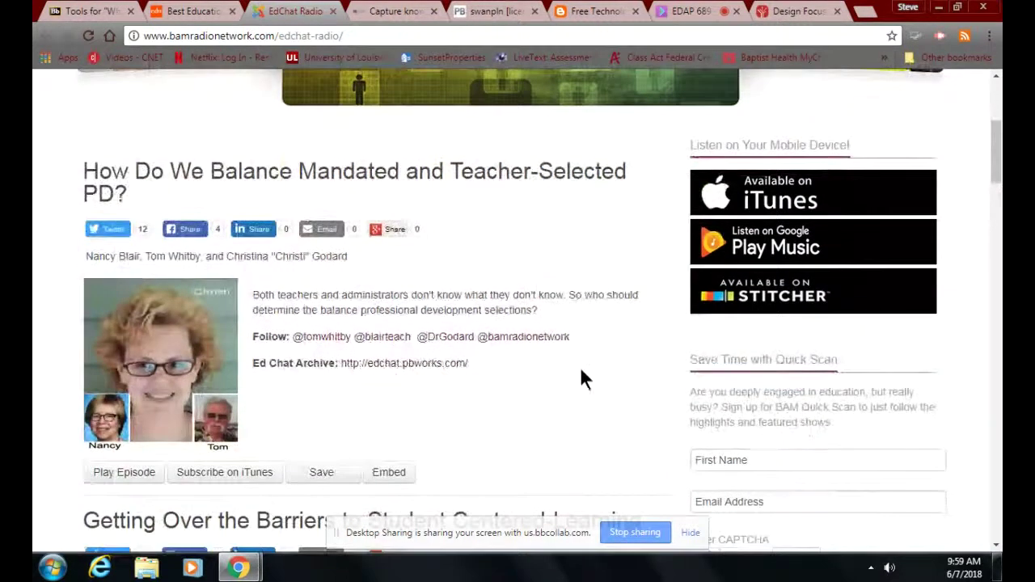
Step: Open the ipadsammy.com link shared in the Blackboard Collaborate chat and check its home page for RSS feed URLs
click(701, 18)
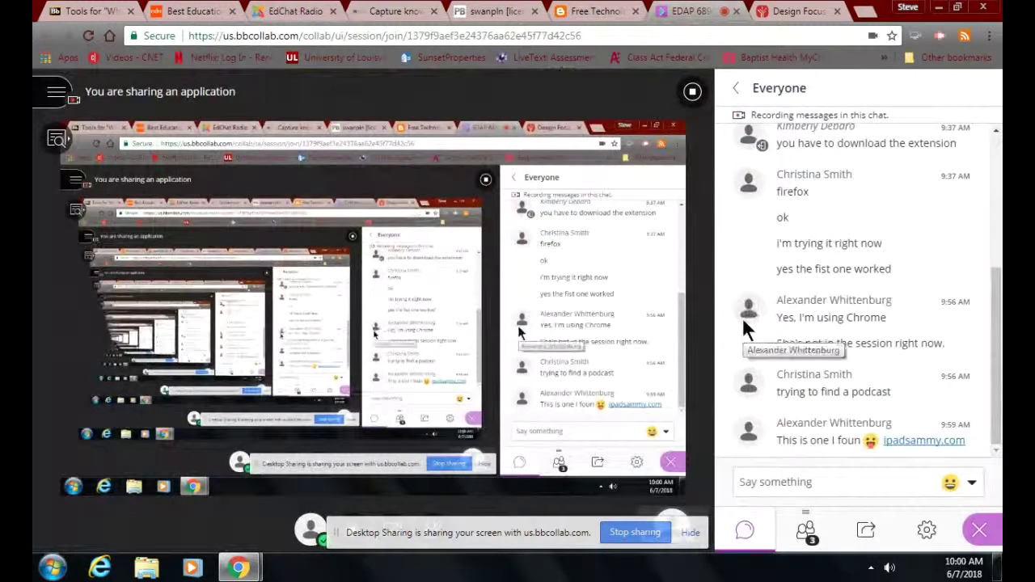
click(910, 443)
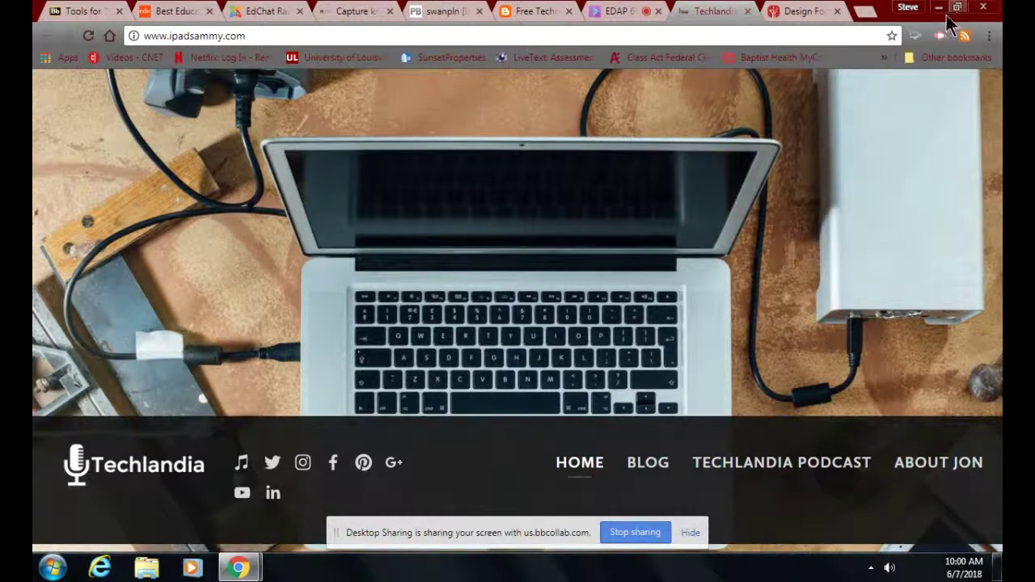
click(964, 37)
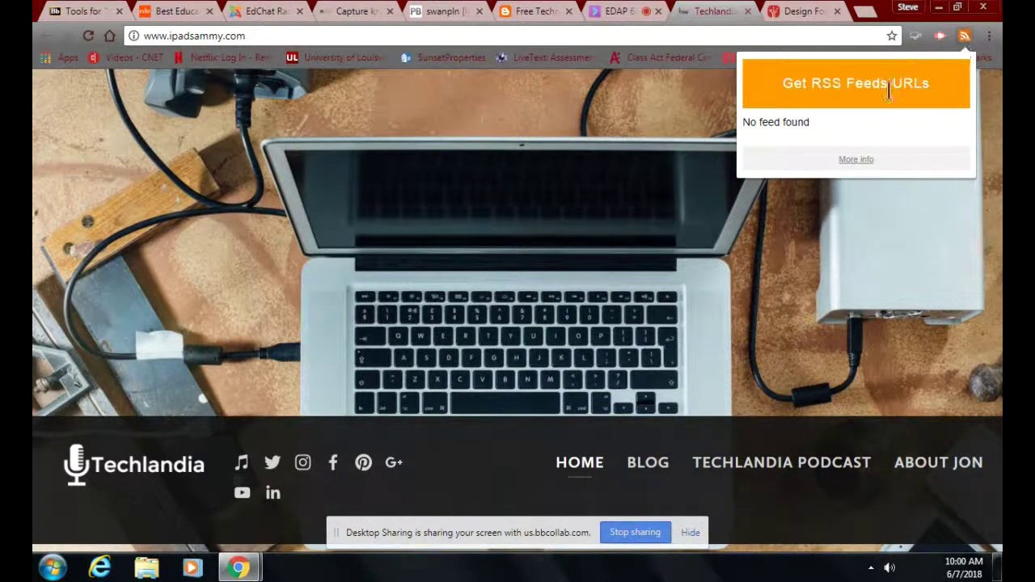
click(825, 209)
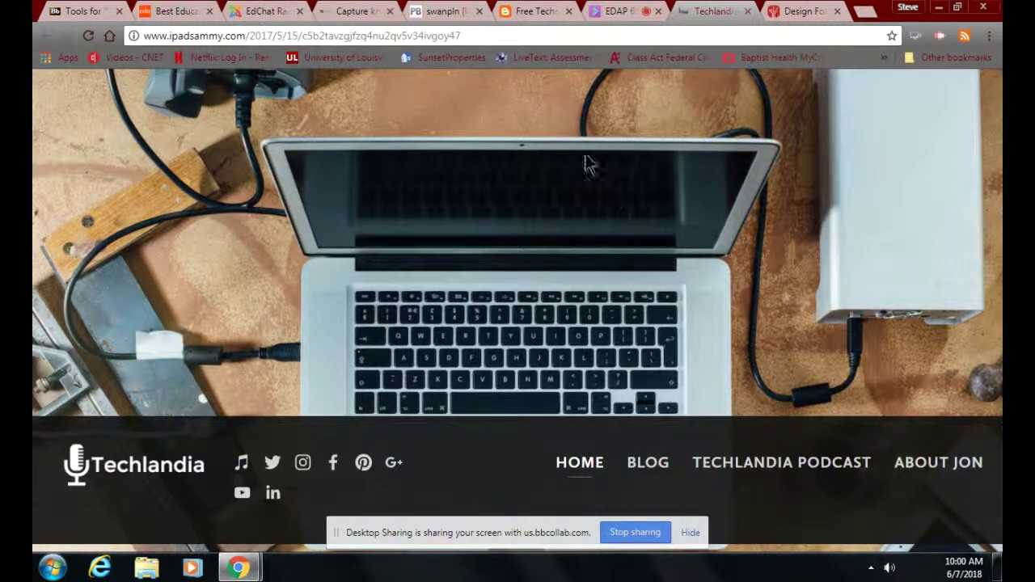
Step: Check the session chat for advice, open the Techlandia Podcast page, and copy the link address of its RSS feed
click(610, 11)
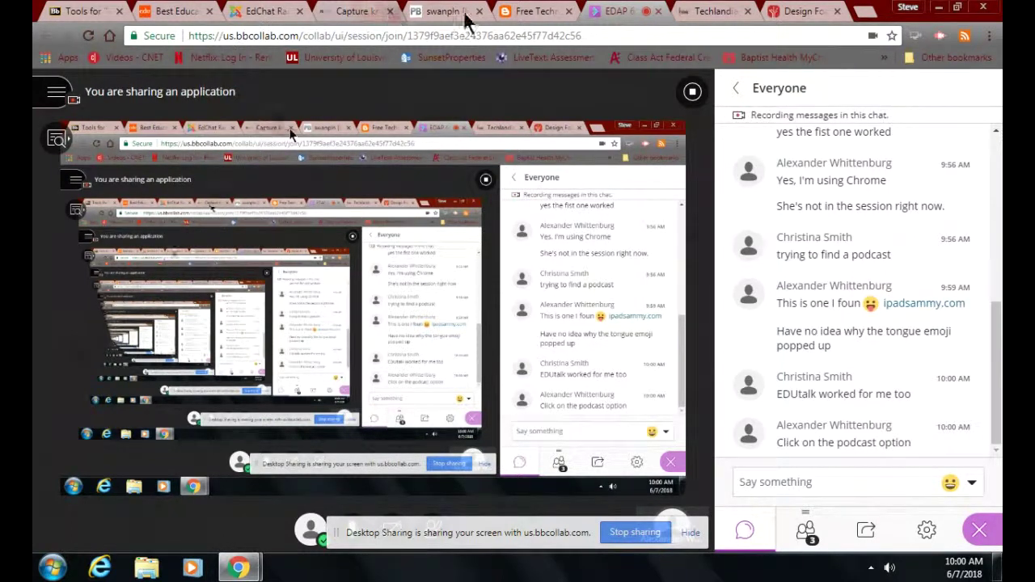
click(721, 12)
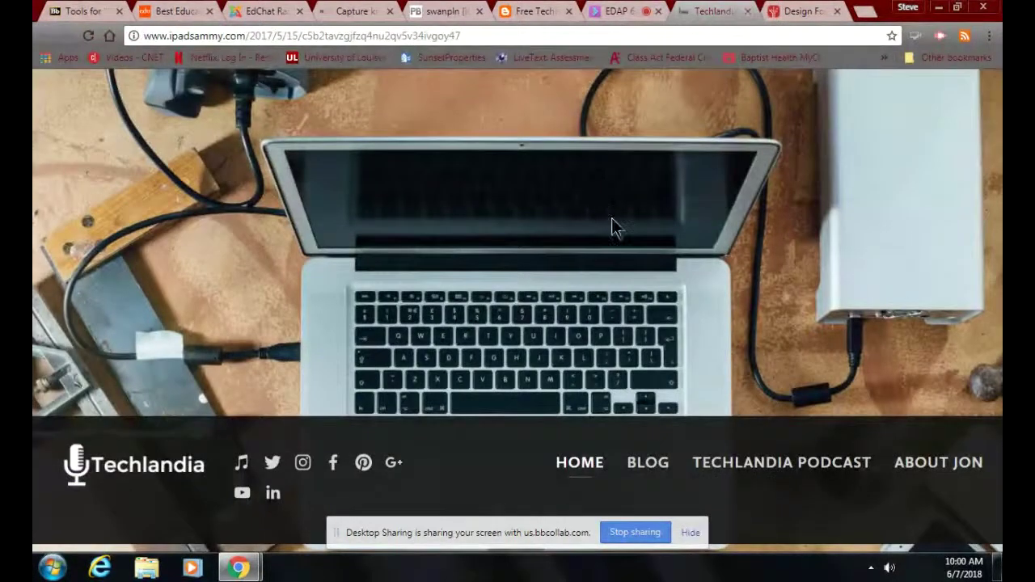
click(785, 473)
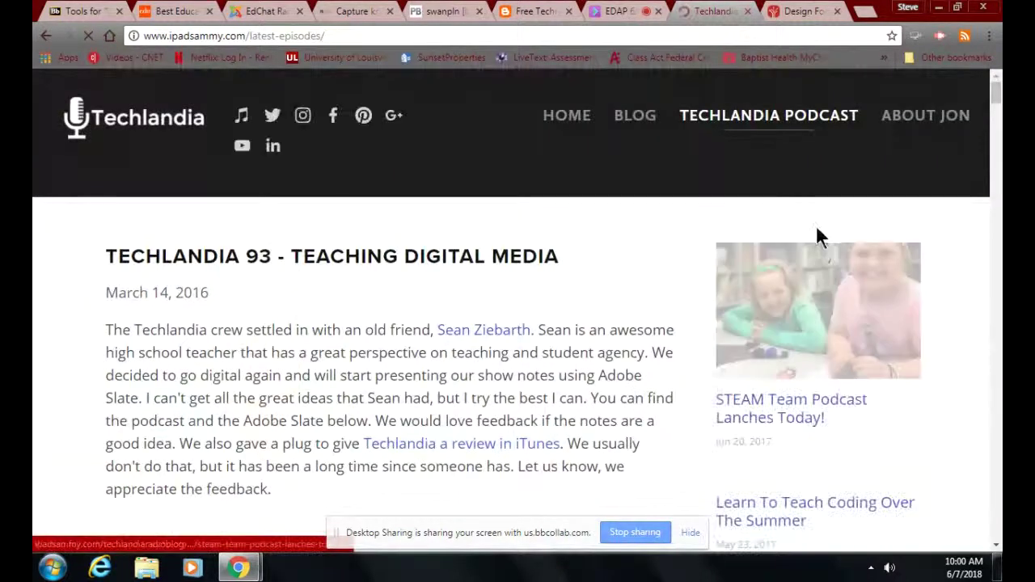
click(965, 36)
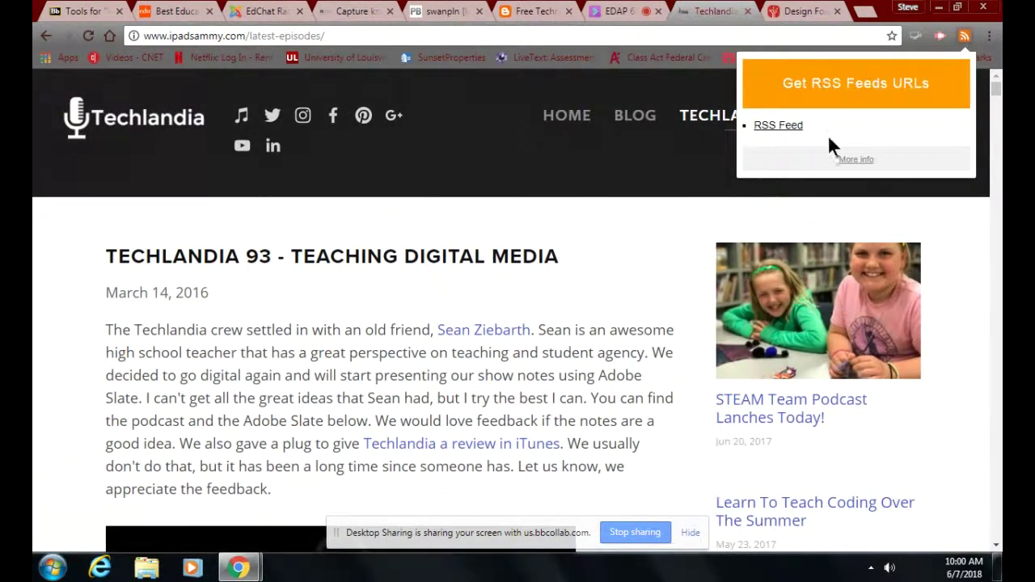
right_click(770, 127)
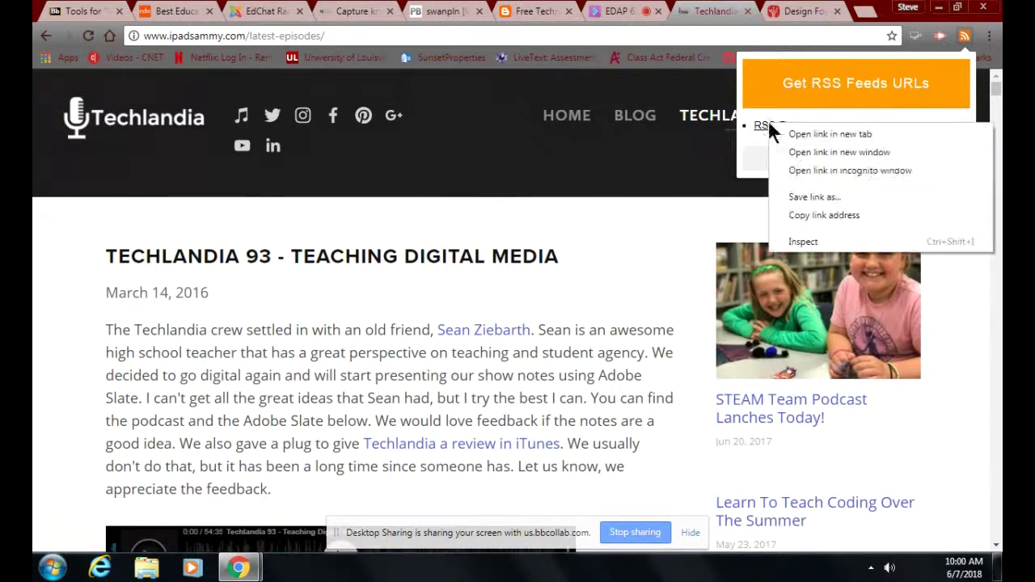
click(793, 215)
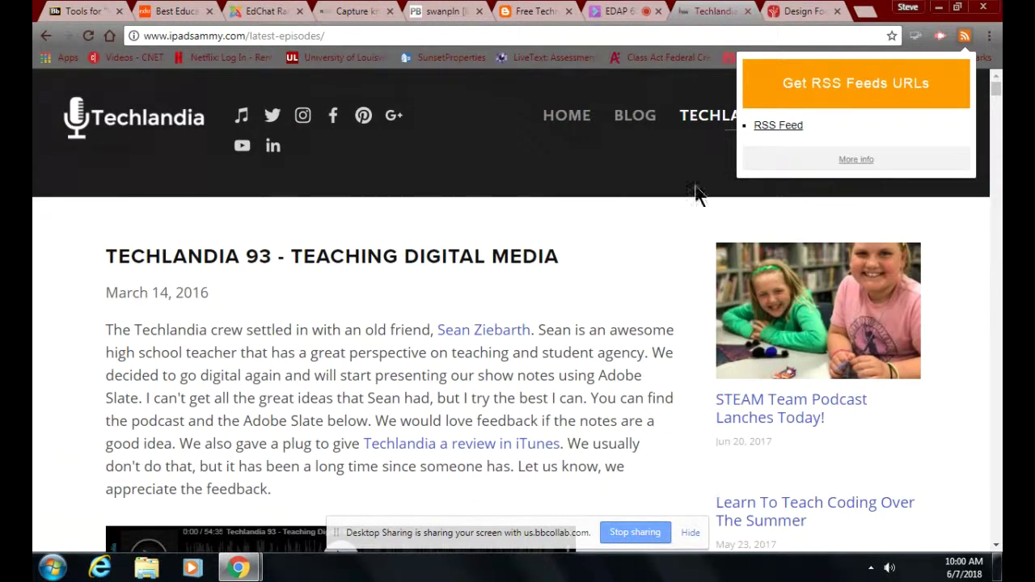
click(411, 13)
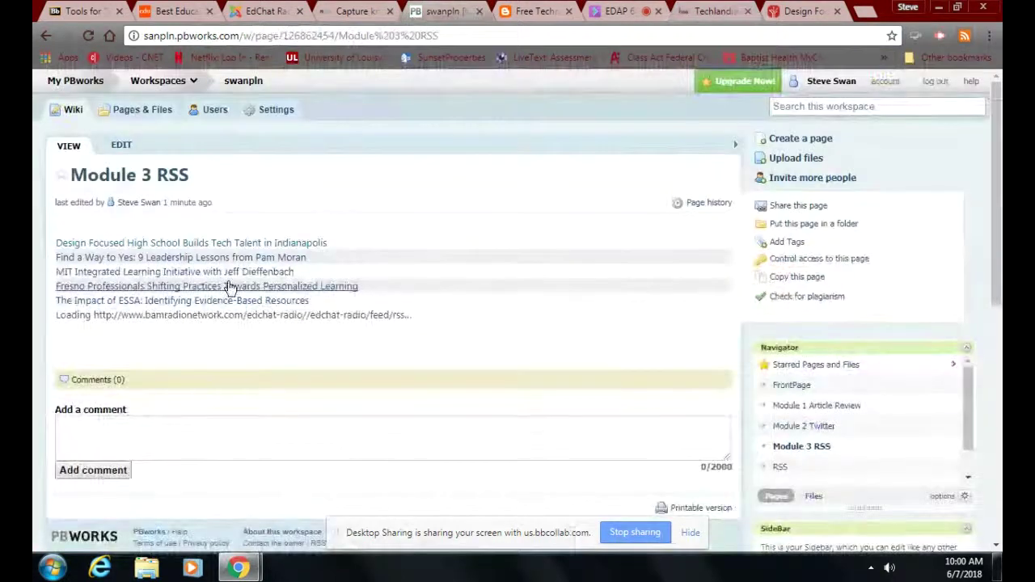
click(122, 145)
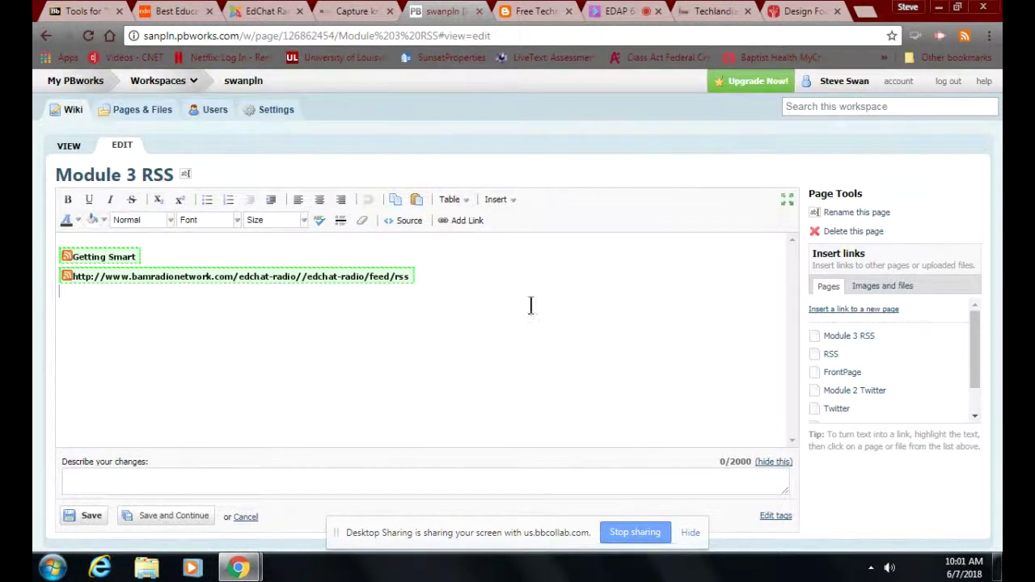
click(510, 202)
mouse_move(508, 333)
mouse_move(598, 344)
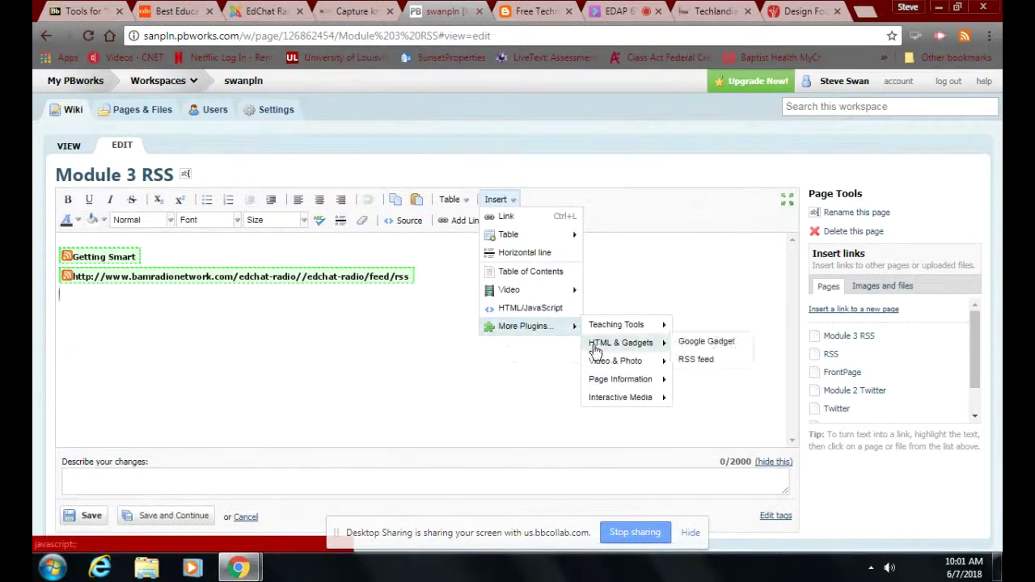
click(717, 364)
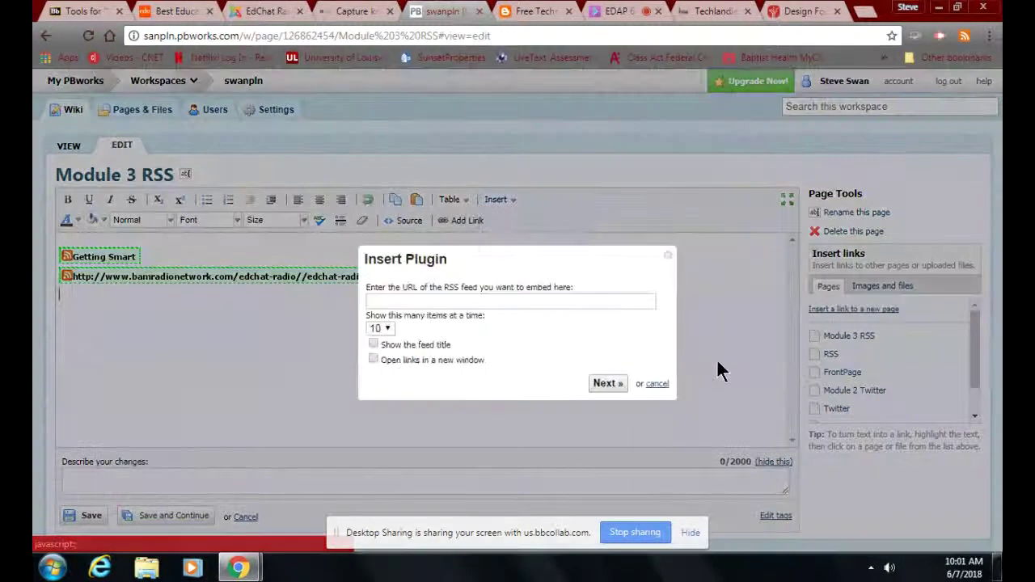
click(413, 301)
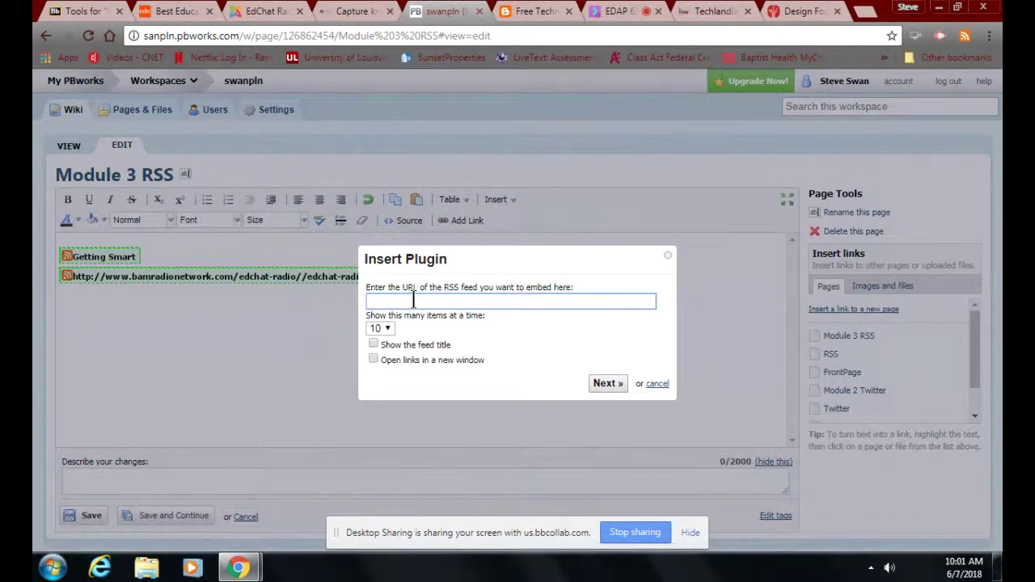
key(ctrl+v)
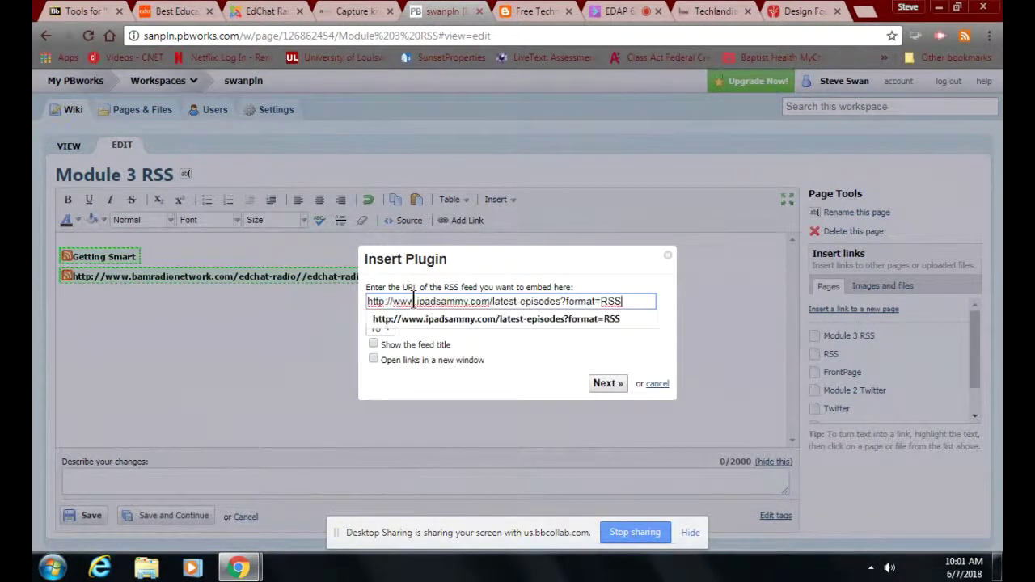
click(372, 345)
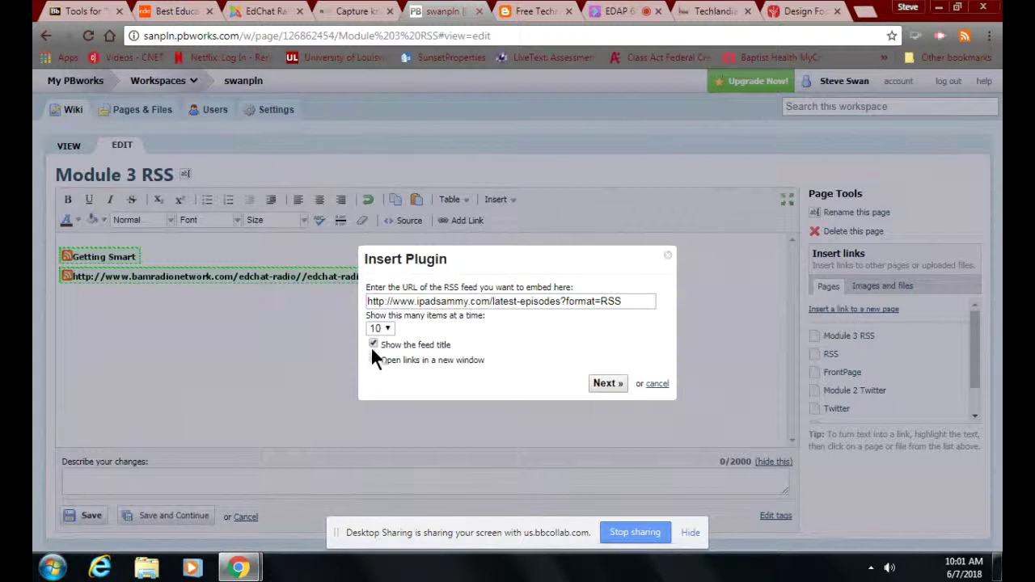
click(607, 383)
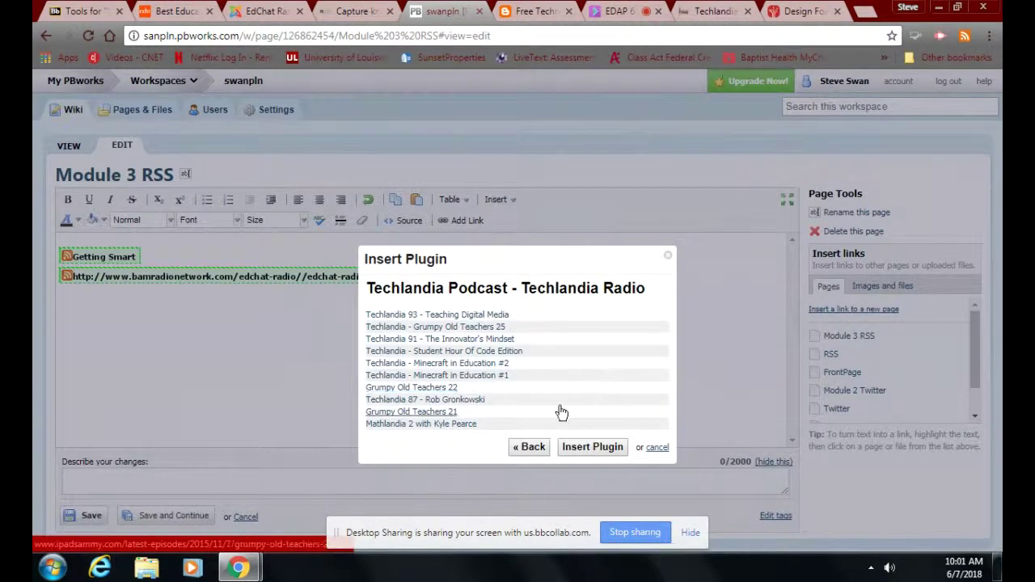
click(594, 448)
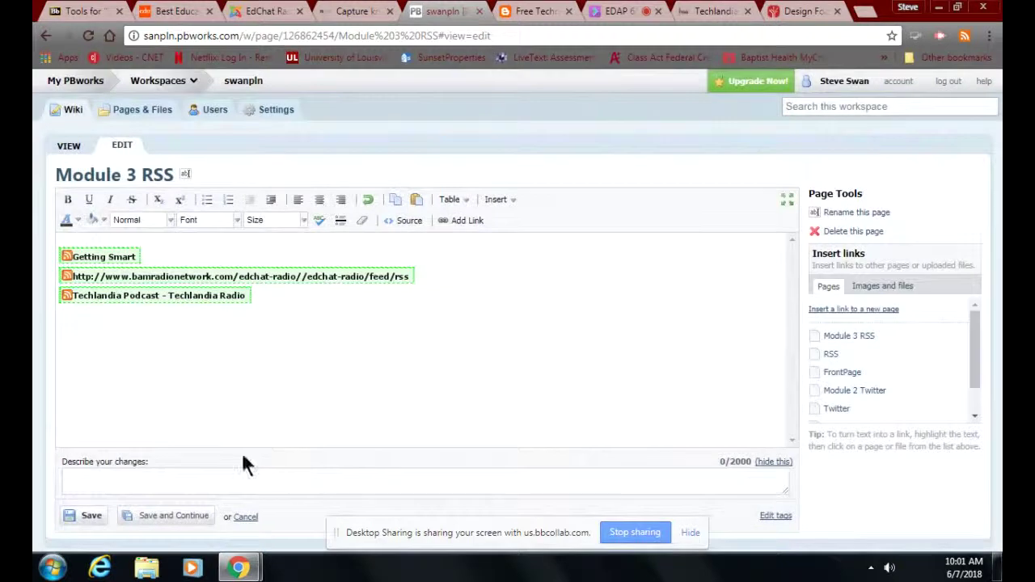
Step: Save the Module 3 RSS page and test the Techlandia feed by viewing its "Techlandia 93 - Teaching Digital Media" episode
click(91, 516)
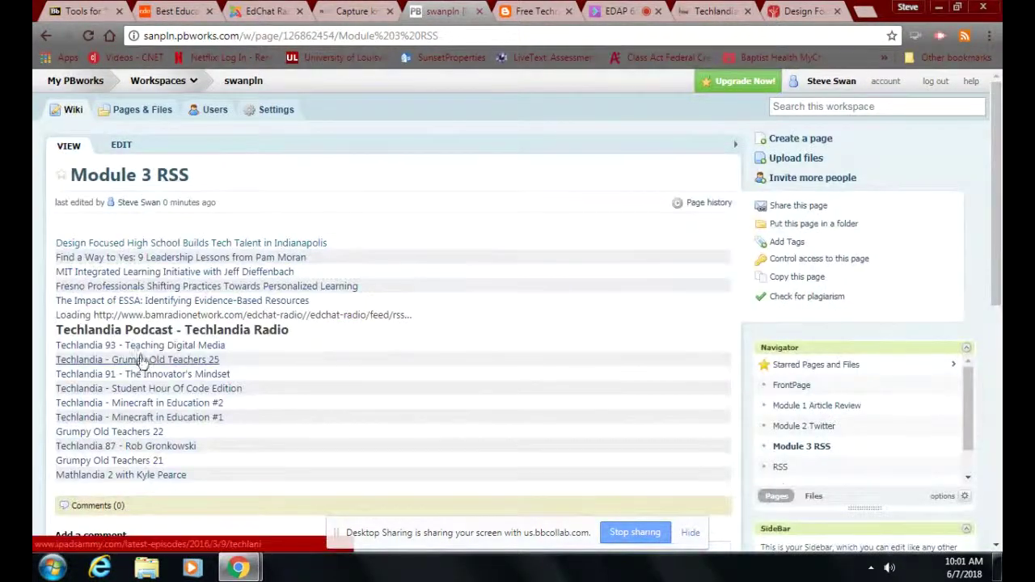
click(146, 346)
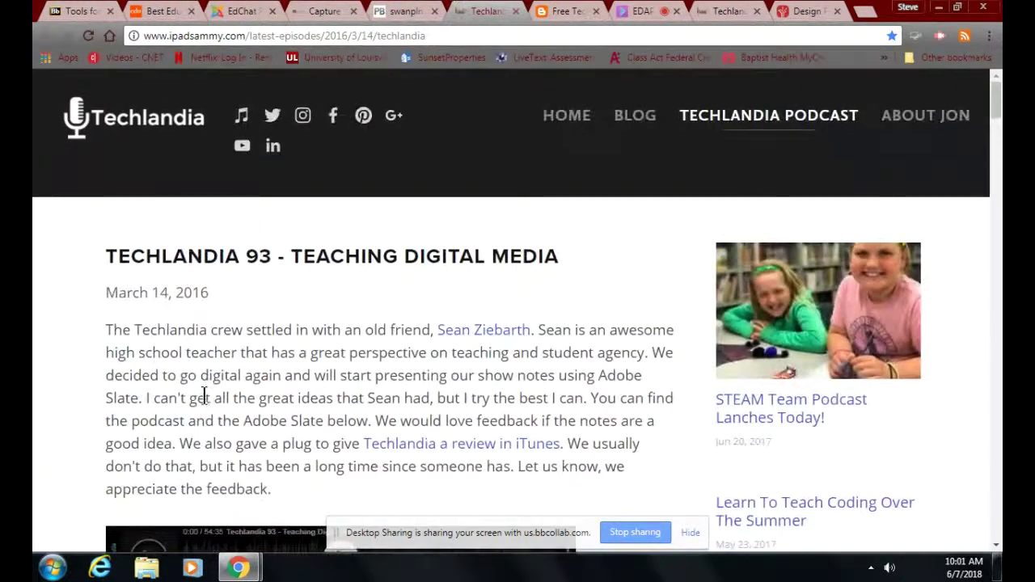
scroll(203, 393, down, 3)
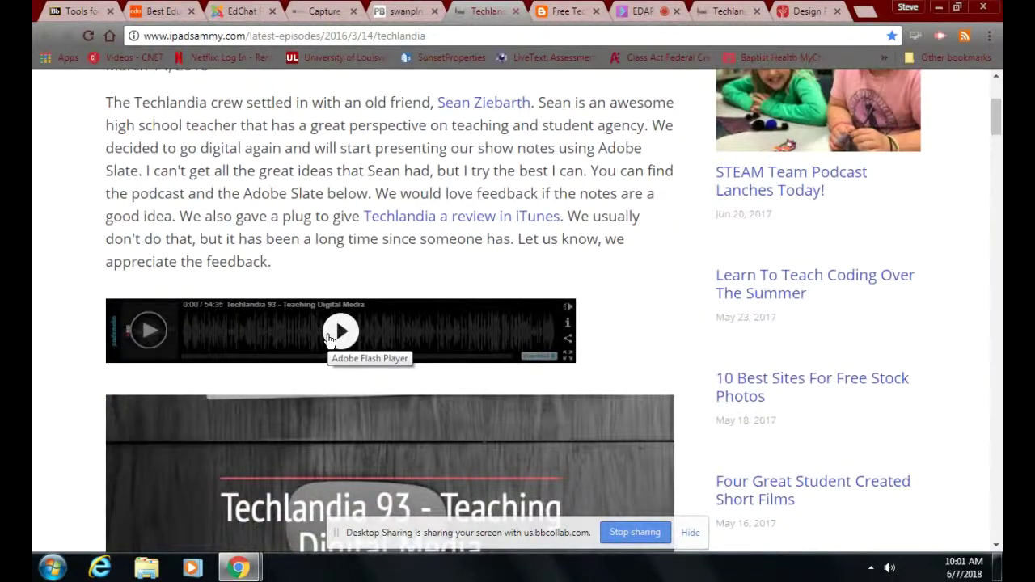
scroll(345, 343, up, 3)
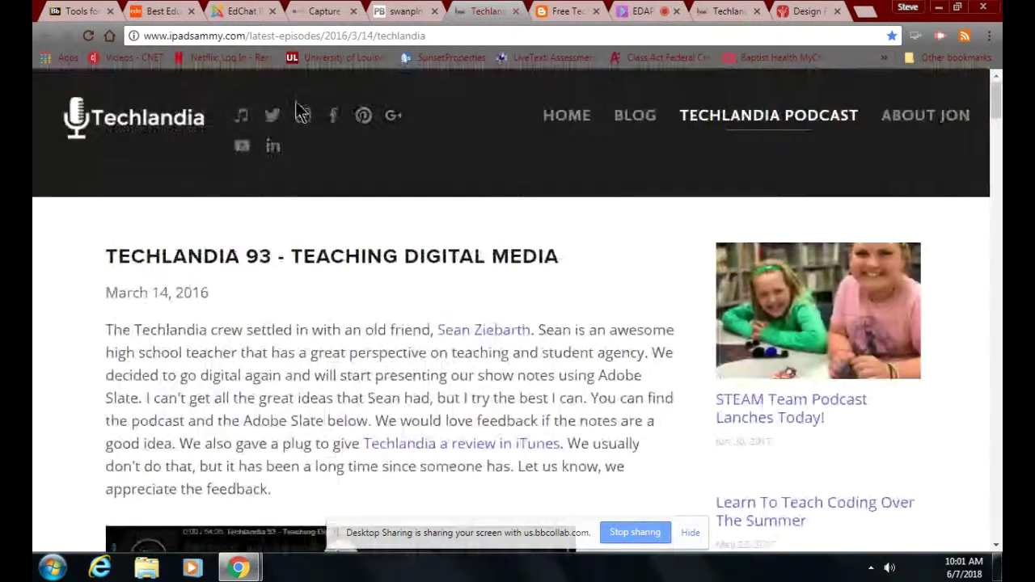
Step: Return to the saved Module 3 RSS page and close the EdChat Radio and Capture pages
click(396, 13)
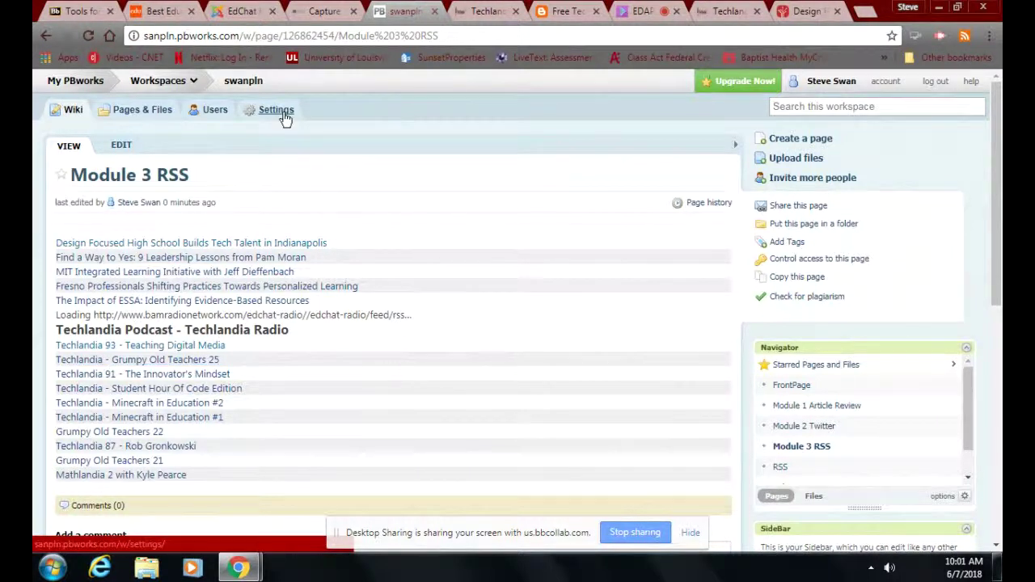
click(271, 12)
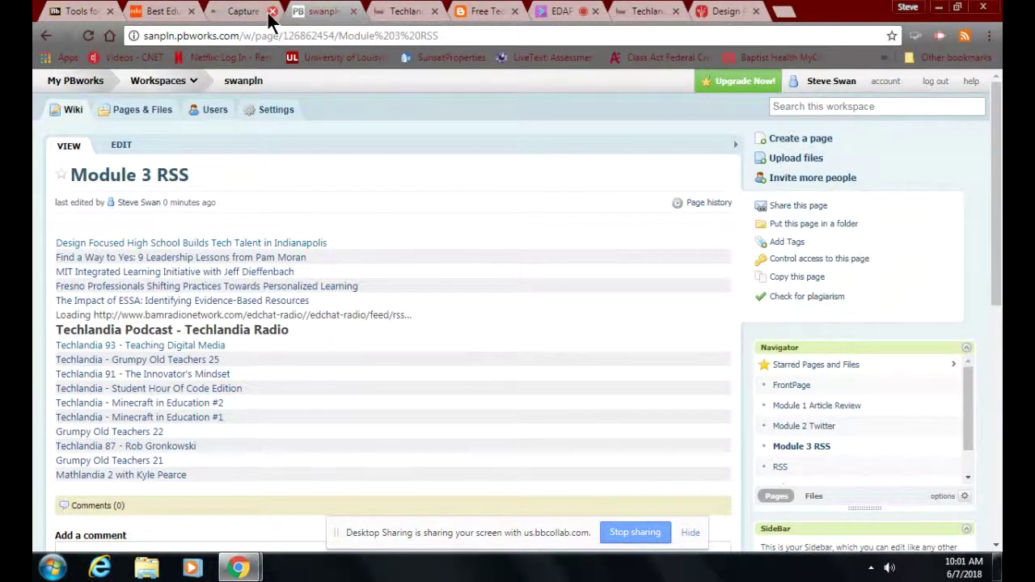
click(267, 12)
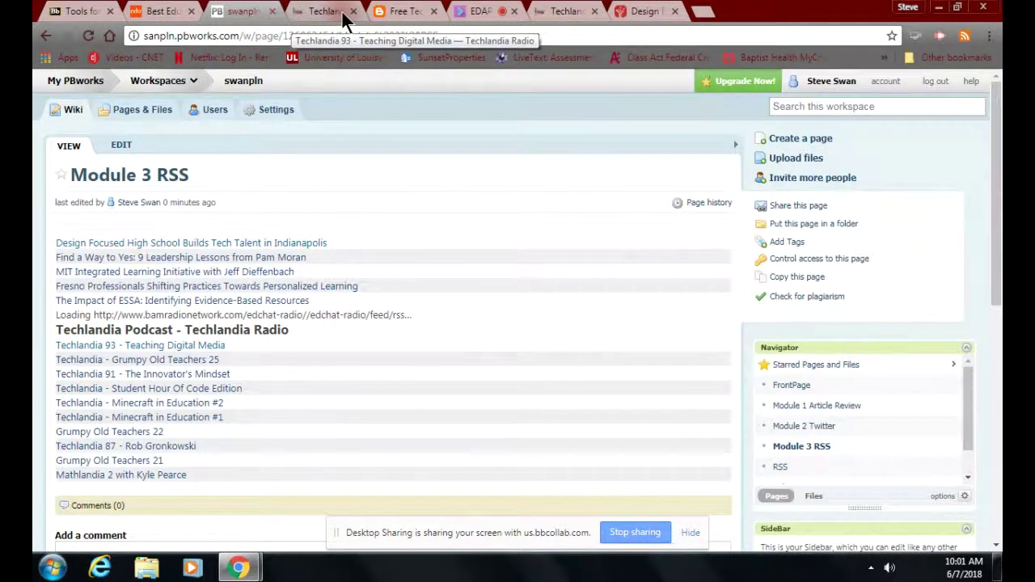
Step: Check the question in the session chat and read the Module 3 requirements in the Blackboard course modules list
click(477, 12)
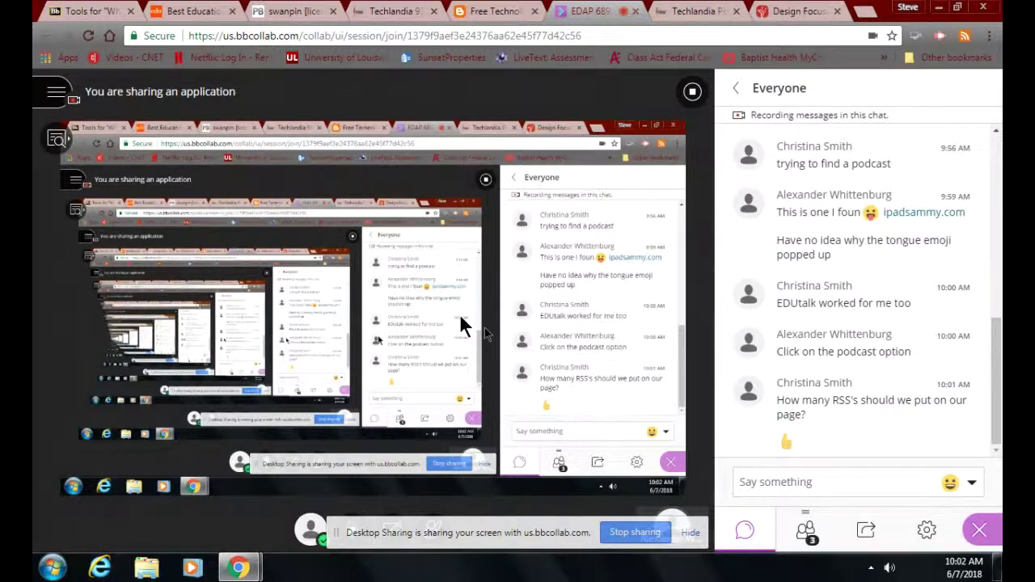
click(84, 14)
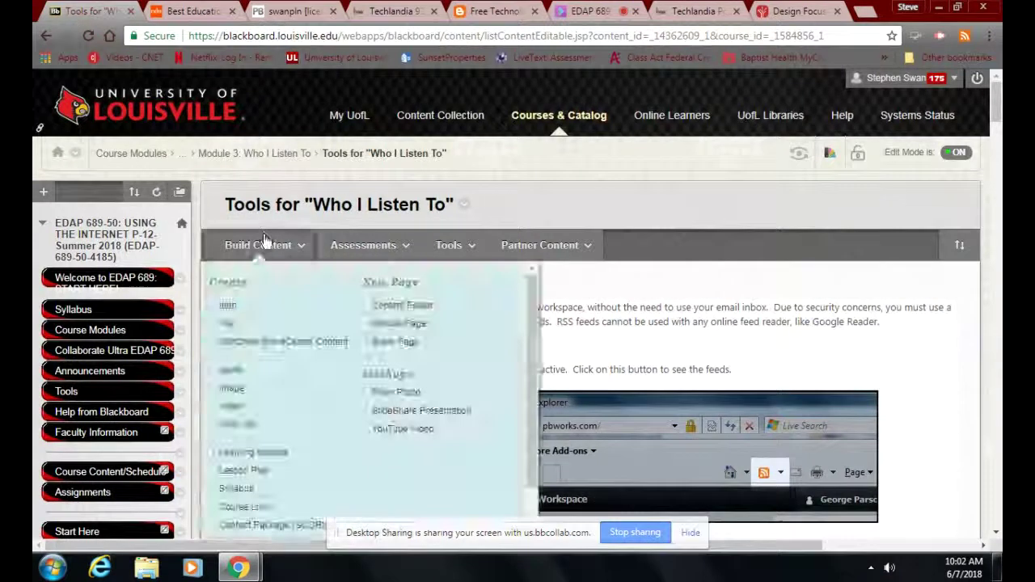
click(251, 153)
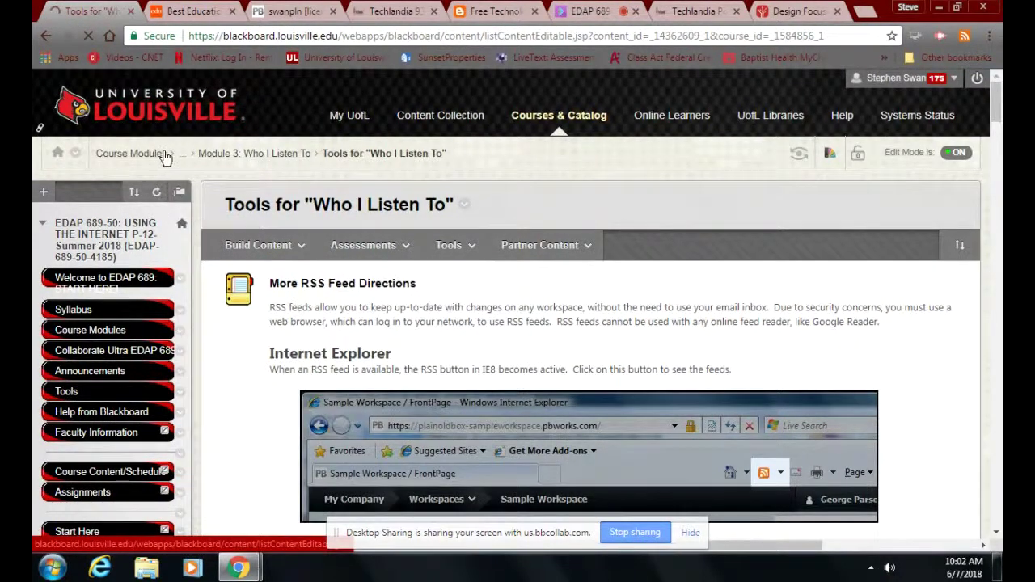
click(258, 246)
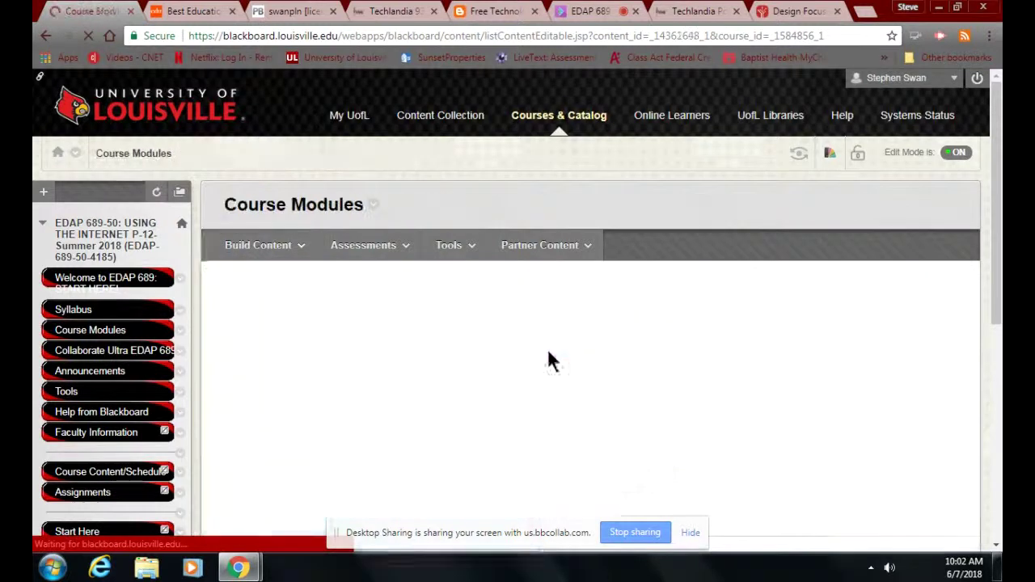
click(338, 284)
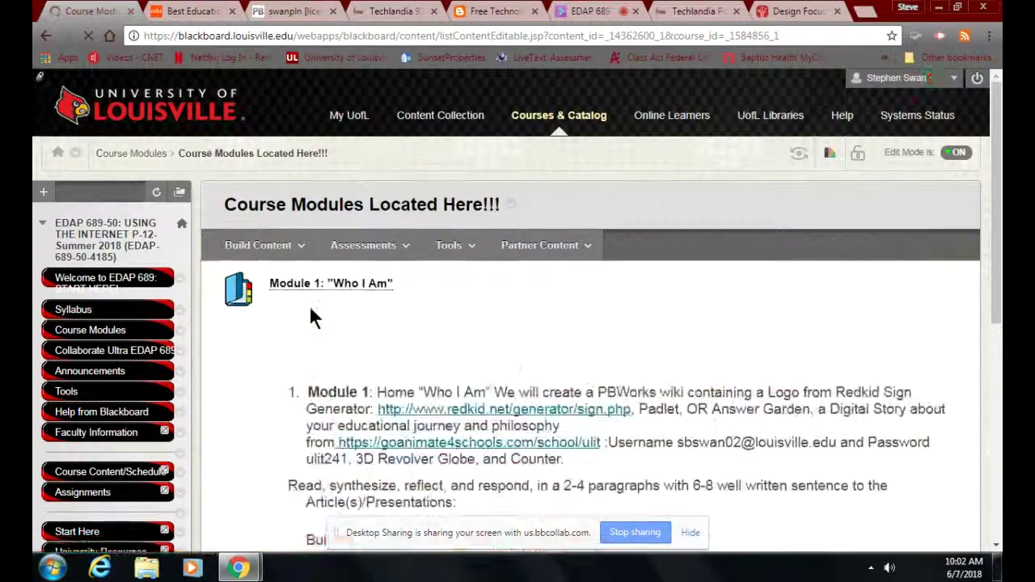
scroll(310, 308, down, 2)
scroll(312, 317, down, 15)
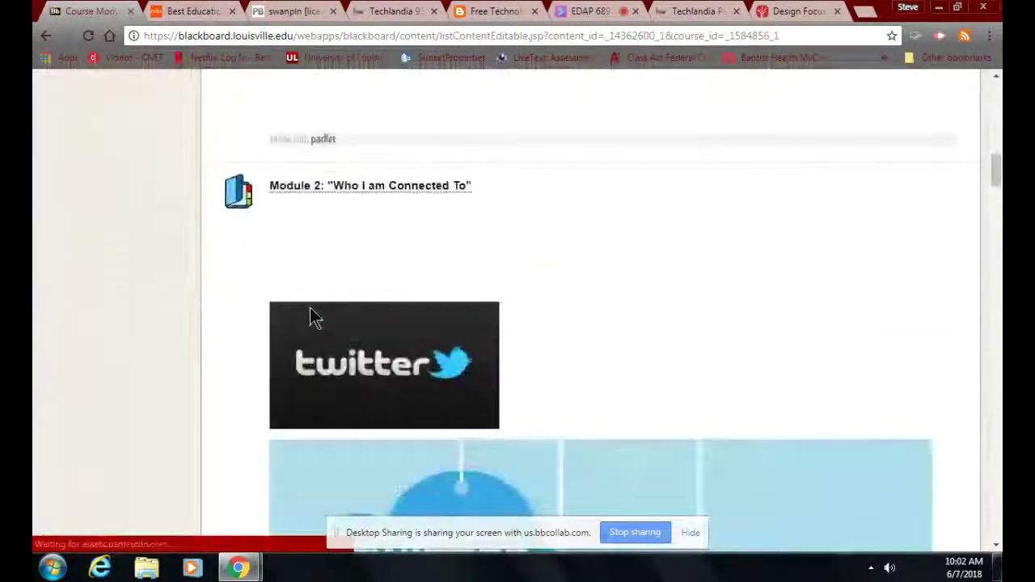
scroll(311, 310, down, 20)
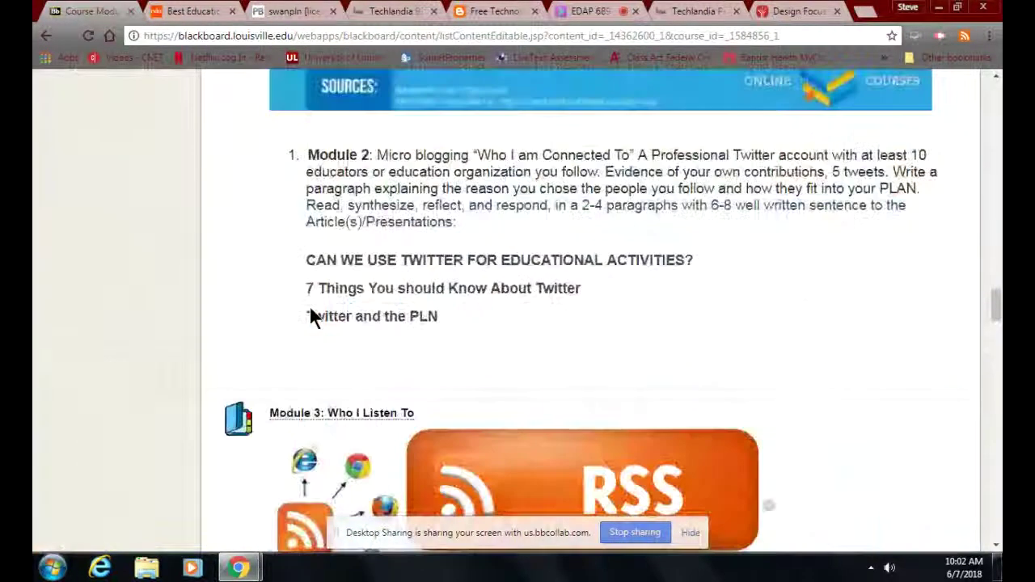
scroll(310, 307, up, 1)
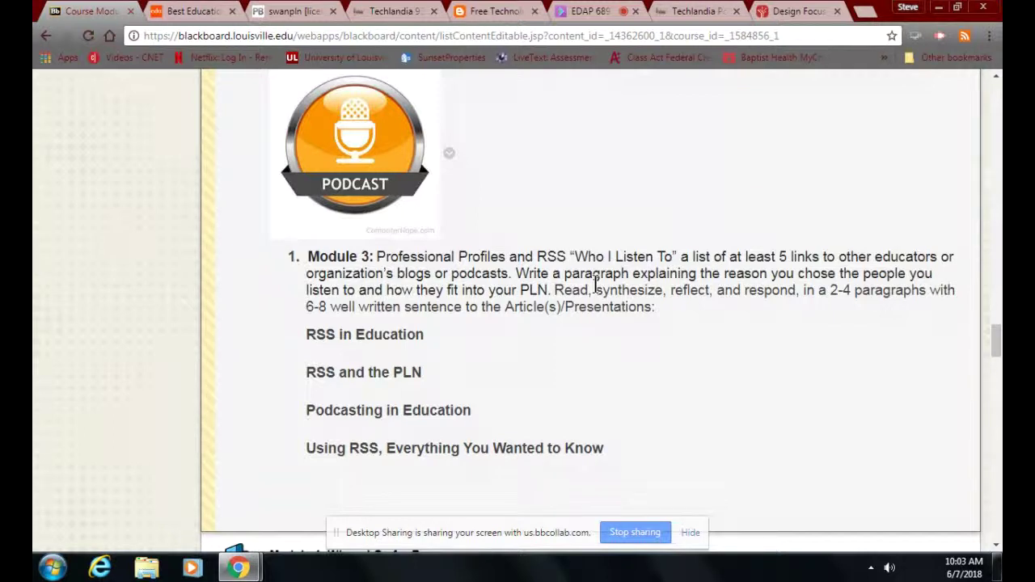
scroll(506, 306, up, 5)
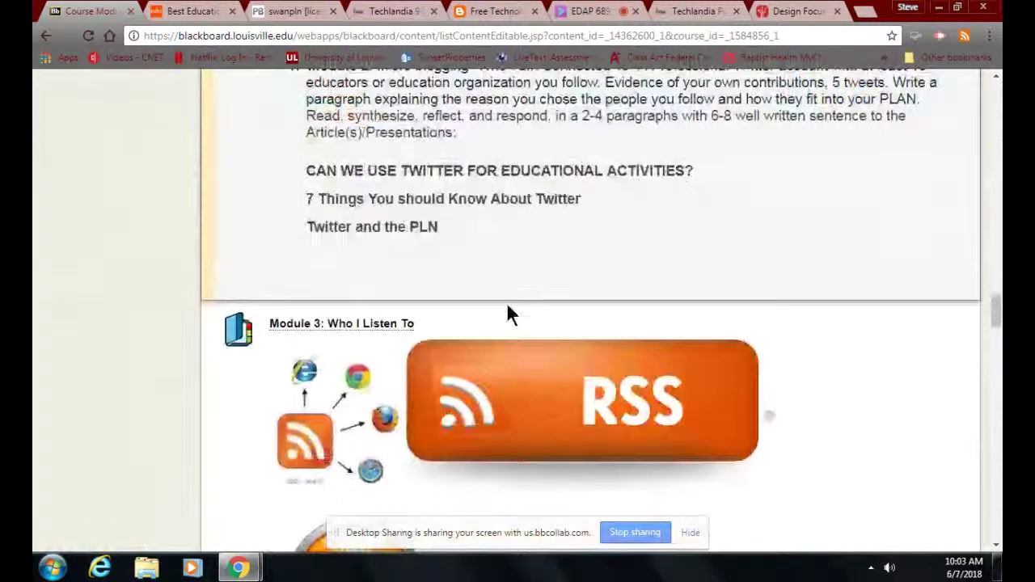
scroll(507, 307, down, 5)
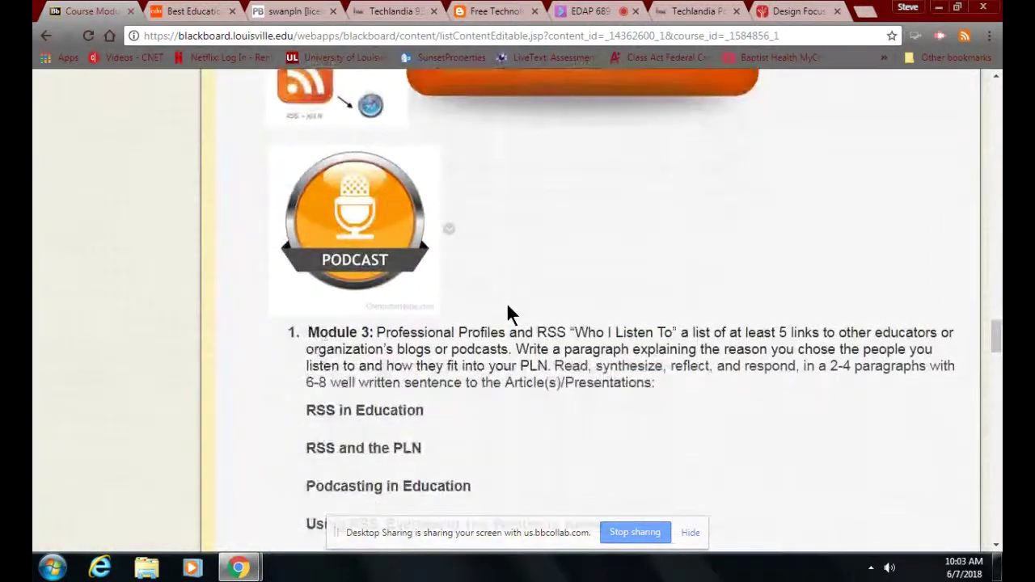
scroll(508, 308, up, 3)
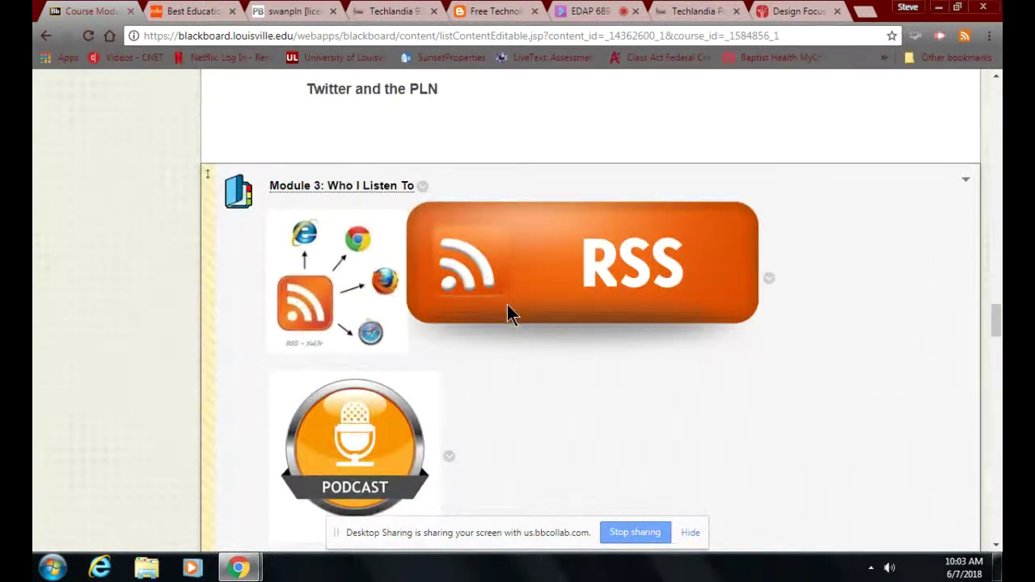
Step: Open "Module 3: Who I Listen To" and look over its content folders down to the Module 3 articles
click(352, 191)
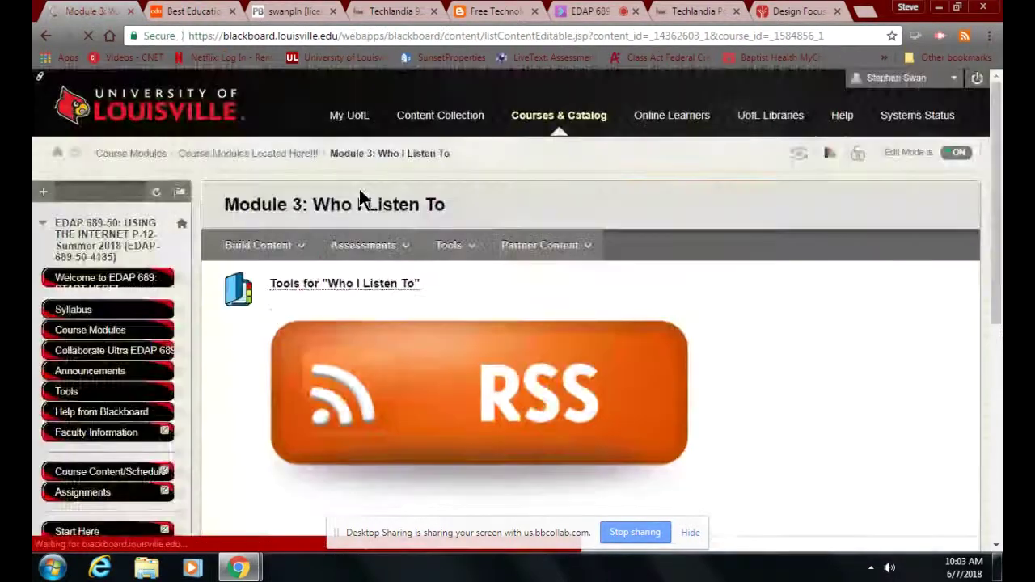
click(365, 245)
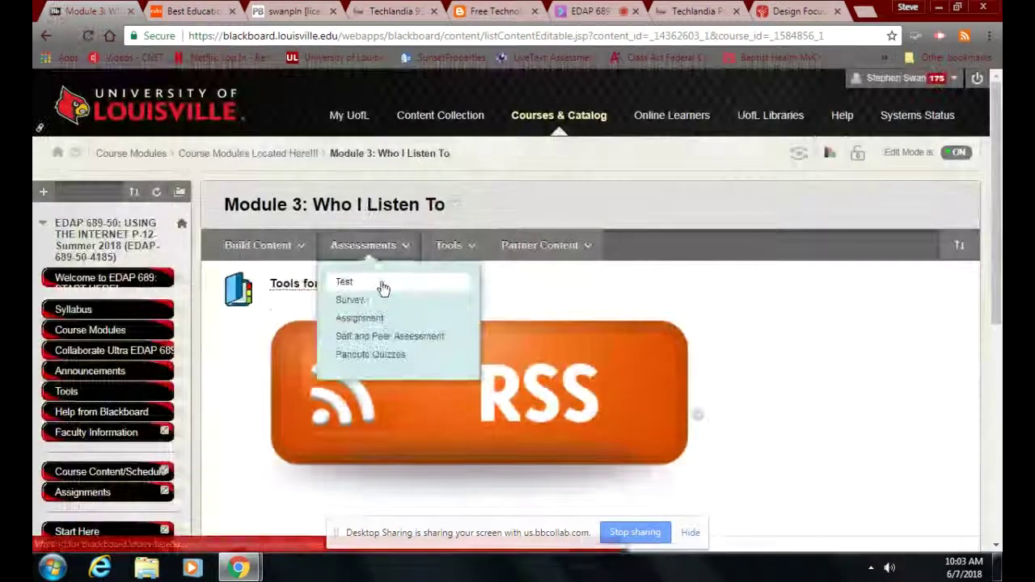
scroll(226, 336, down, 3)
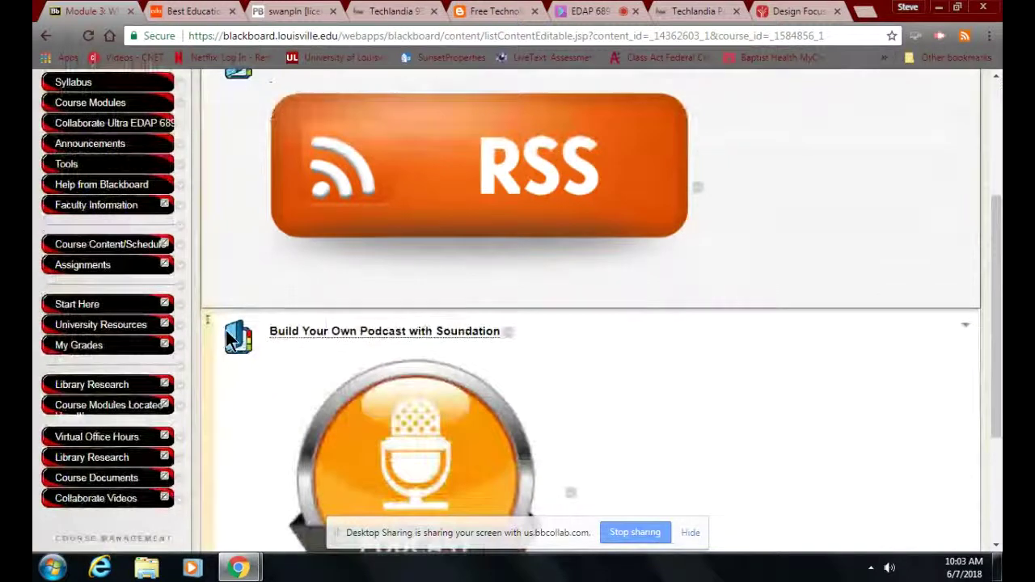
scroll(226, 331, down, 3)
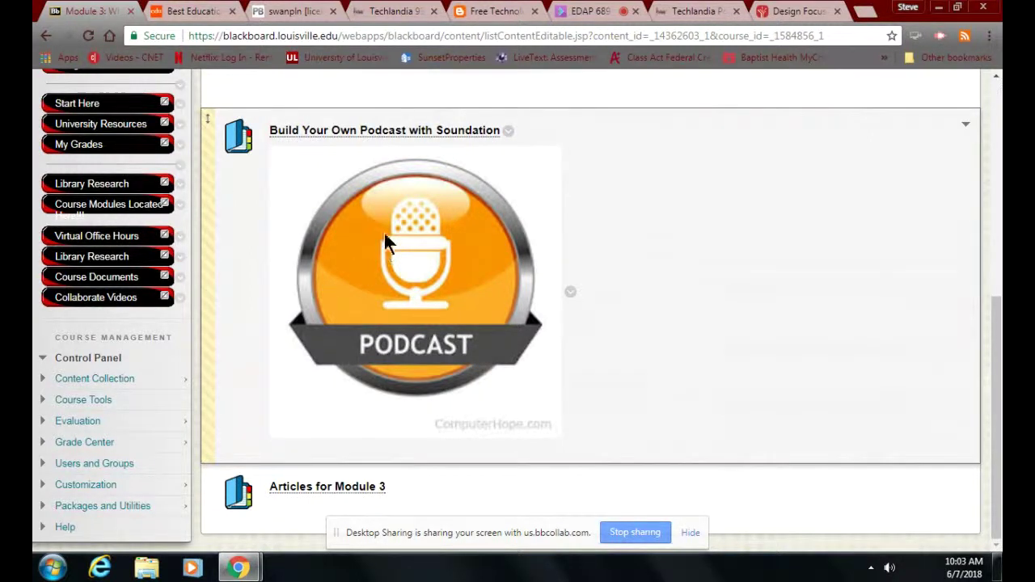
Step: Open "Build Your Own Podcast with Soundation" and review its tutorial videos, Soundation Studio link, and free sound effects and music sites
click(372, 138)
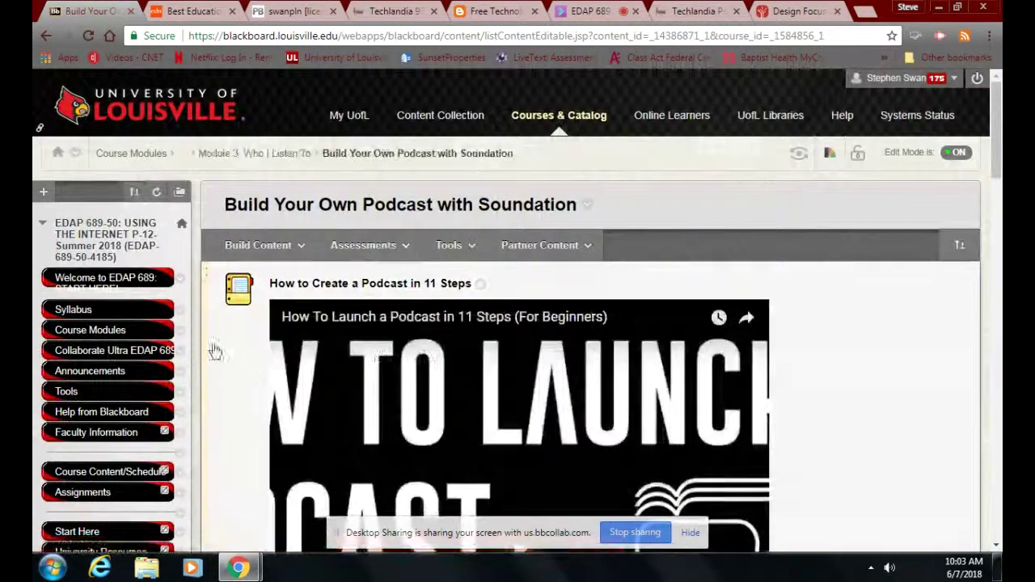
scroll(224, 356, down, 5)
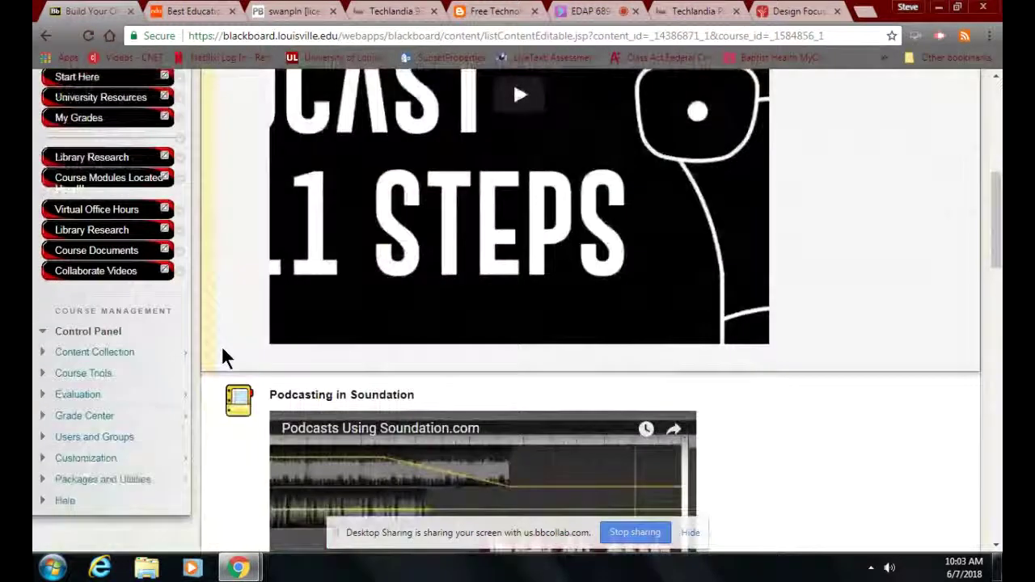
scroll(222, 350, down, 4)
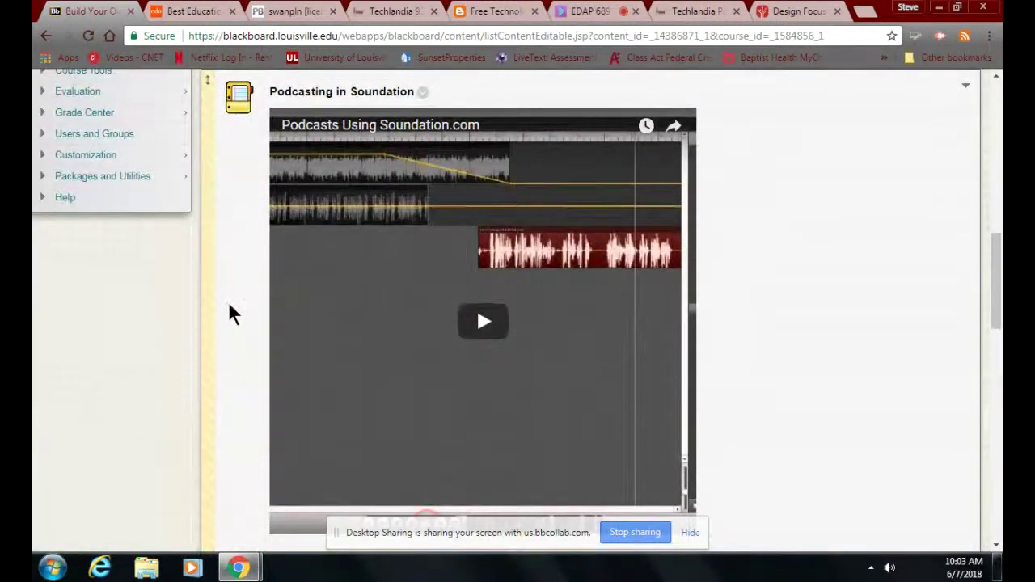
scroll(215, 298, down, 2)
scroll(216, 302, down, 3)
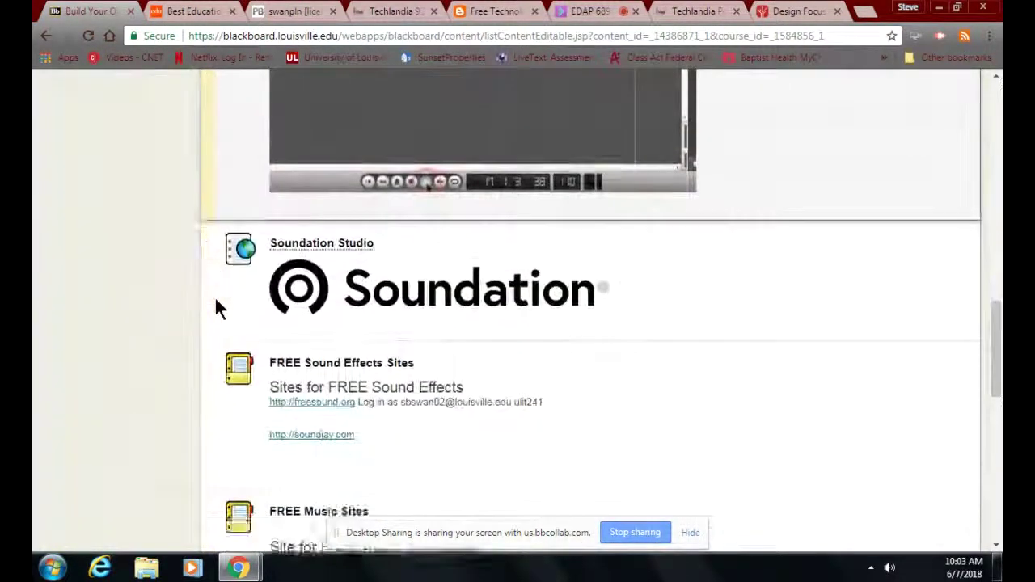
scroll(216, 302, up, 2)
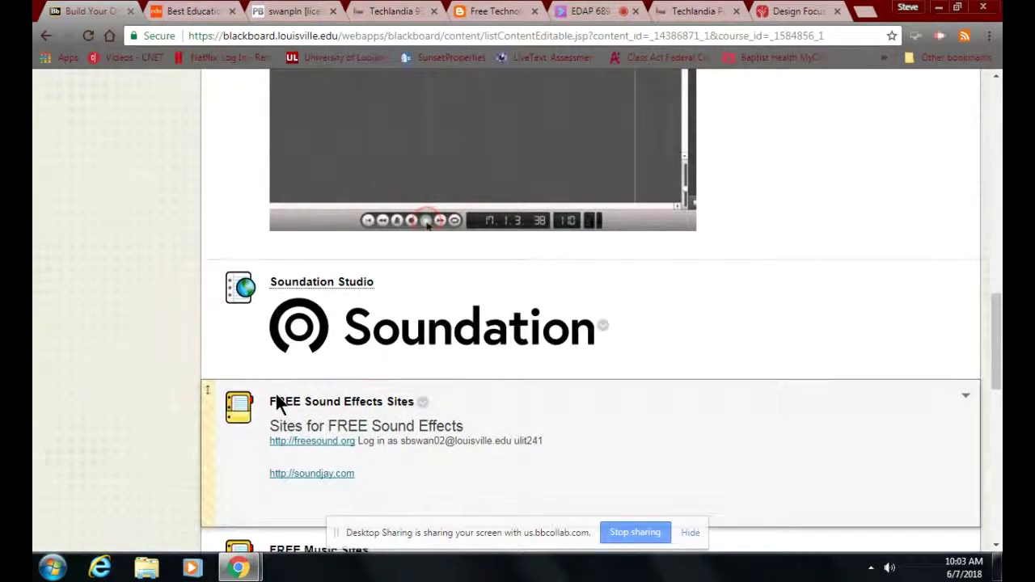
scroll(276, 392, down, 3)
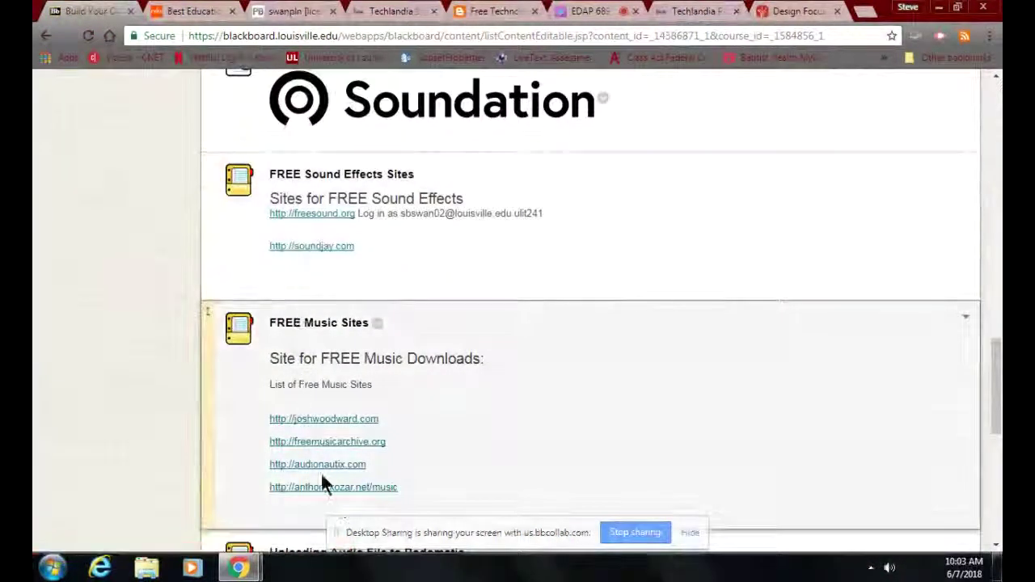
scroll(274, 283, up, 10)
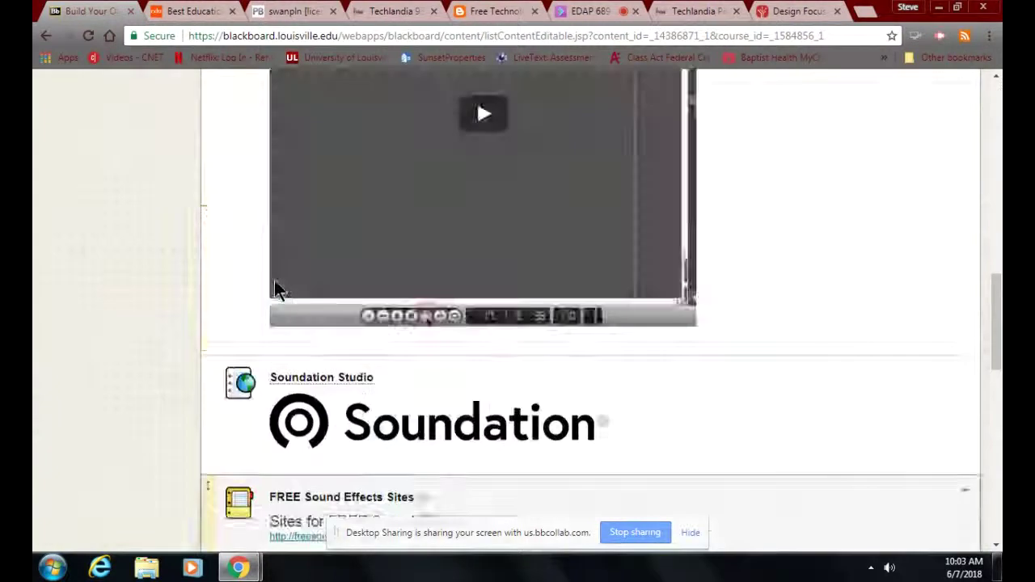
Step: Go back to the Module 3 page and look over its RSS tools and podcast folders again
click(47, 37)
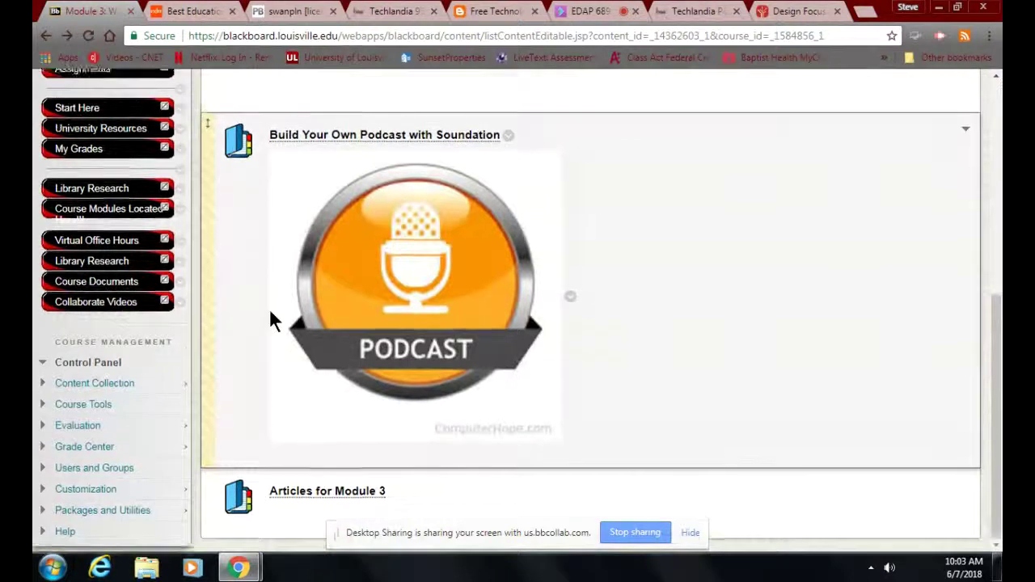
scroll(271, 313, up, 1)
scroll(269, 308, up, 5)
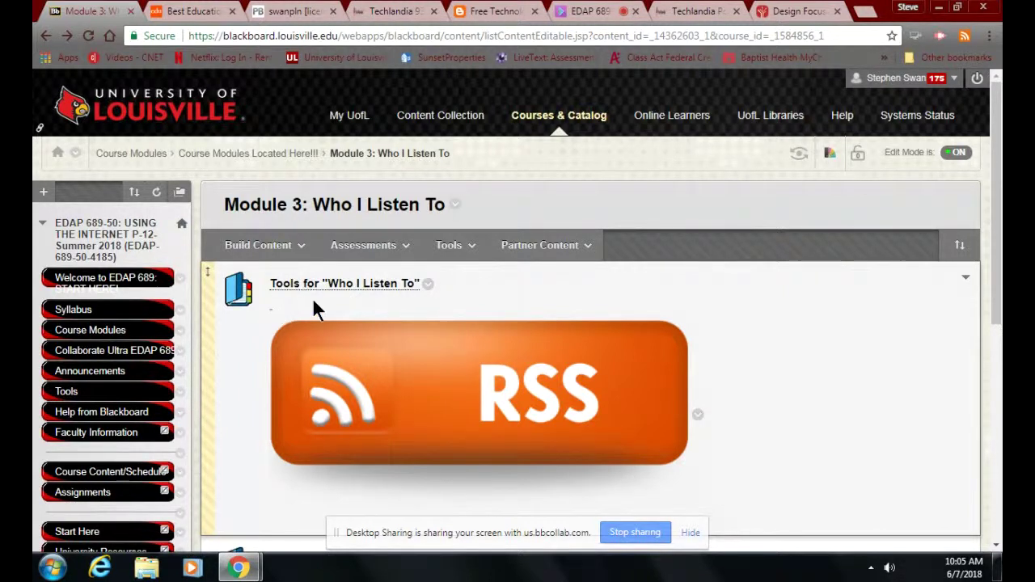
scroll(313, 298, down, 5)
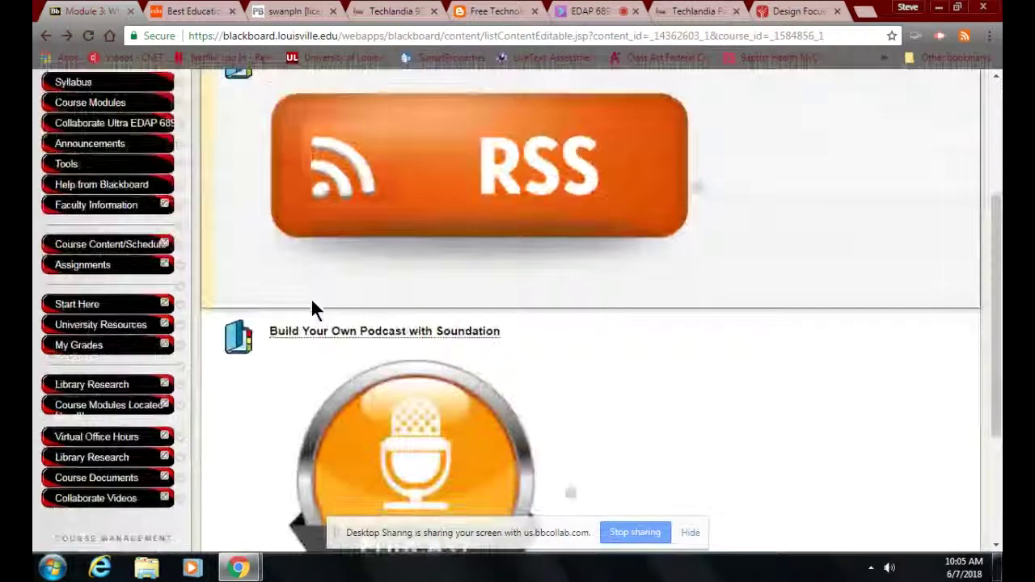
scroll(266, 296, up, 10)
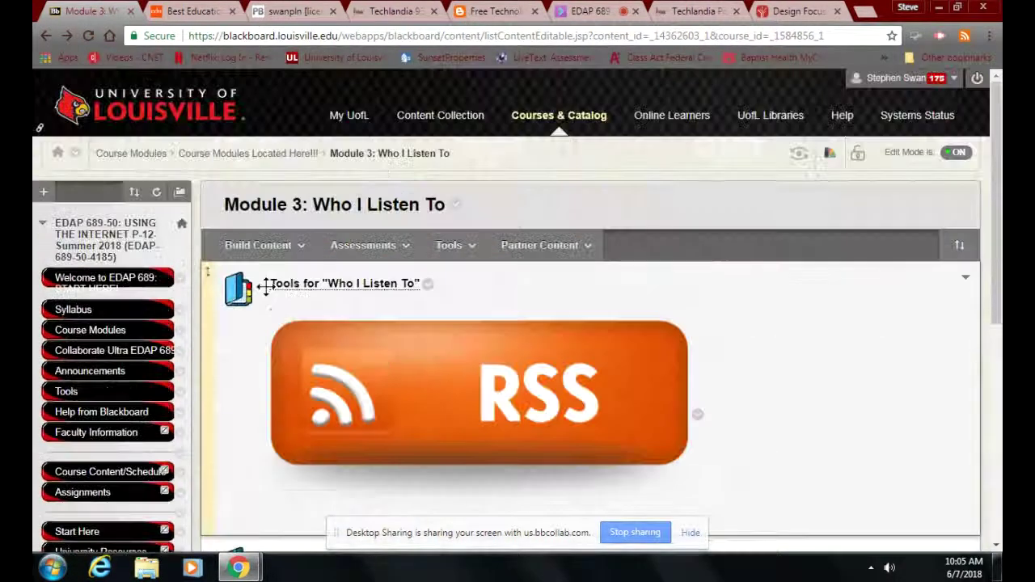
Step: Go back to the course modules list and review the Module 4 Pinterest requirements and the EDAP 689 HAT reflection questions
click(45, 36)
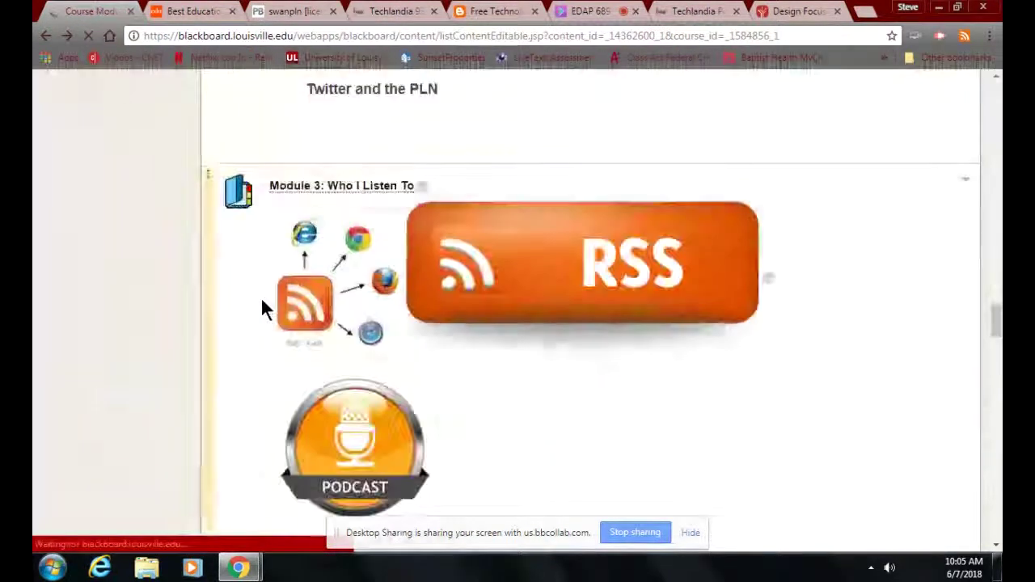
scroll(261, 307, down, 5)
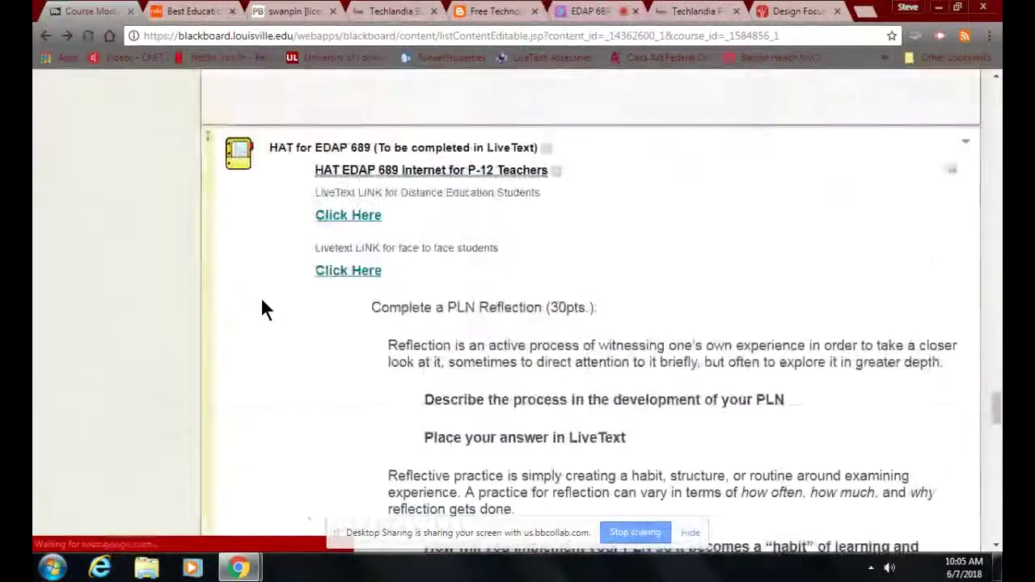
scroll(262, 307, up, 1)
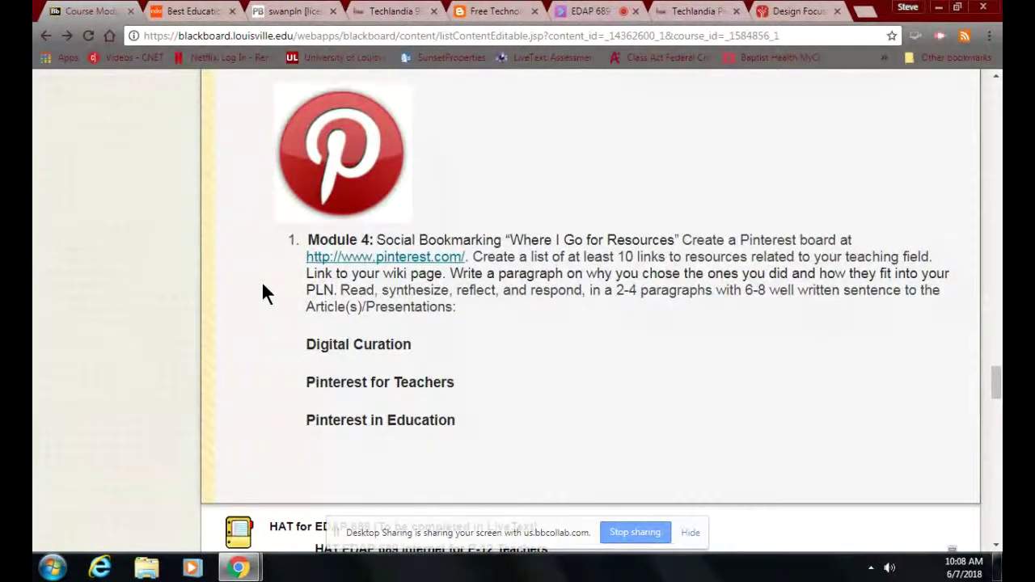
scroll(266, 292, down, 4)
scroll(262, 285, down, 1)
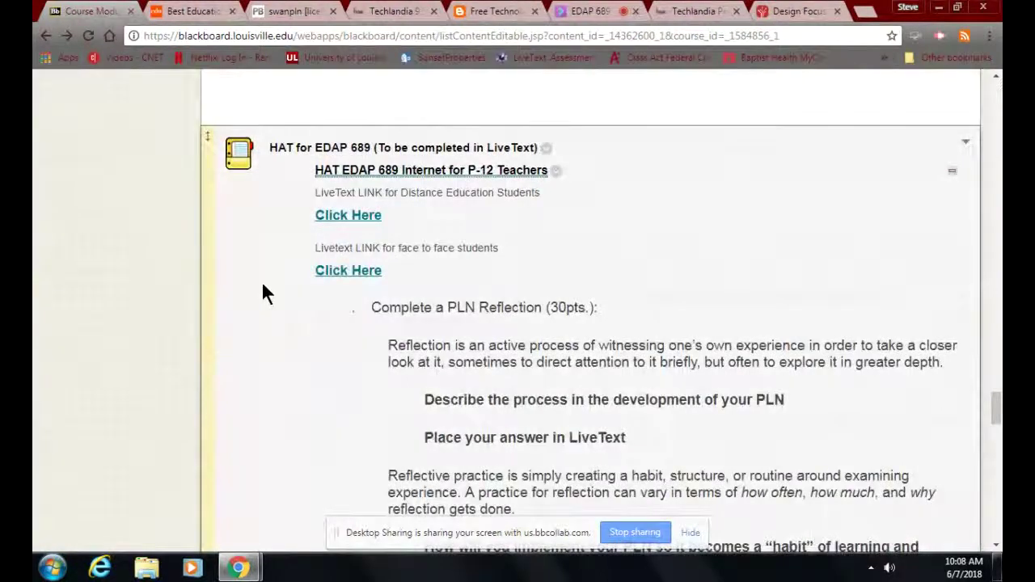
scroll(263, 285, down, 1)
scroll(267, 293, down, 1)
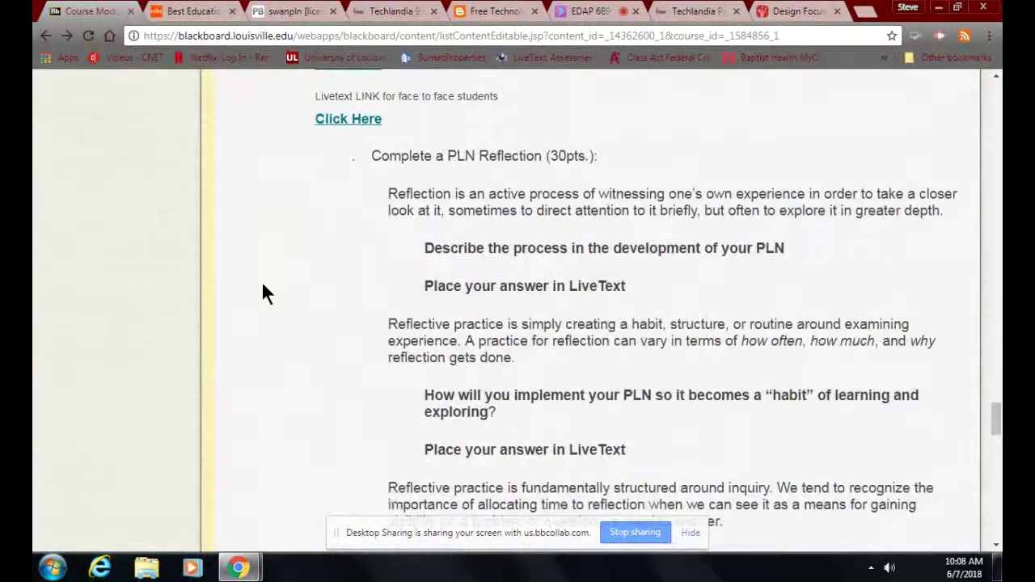
scroll(263, 293, up, 1)
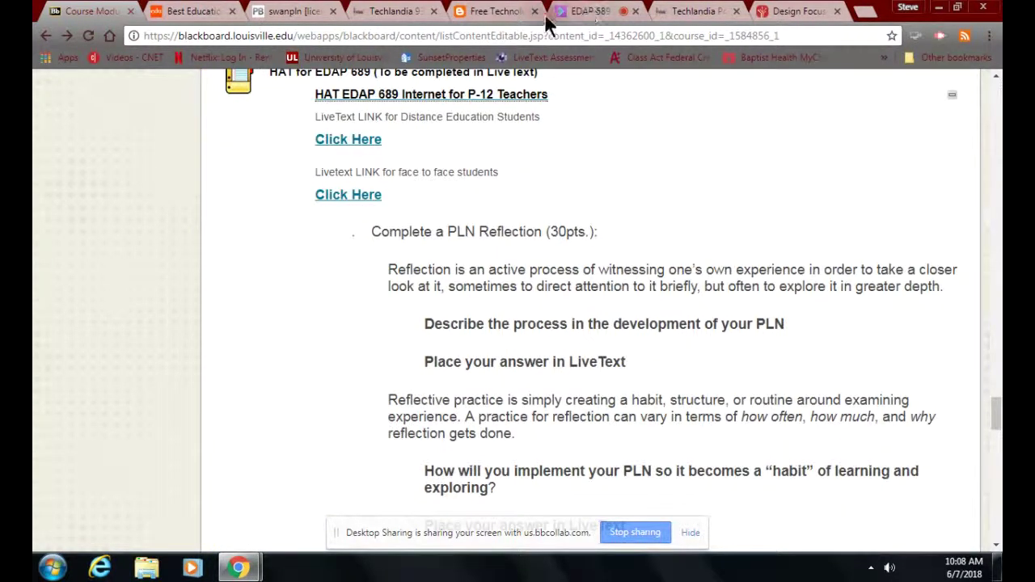
Step: Open the LiveText site and sign in with the saved account username and the account password
click(529, 59)
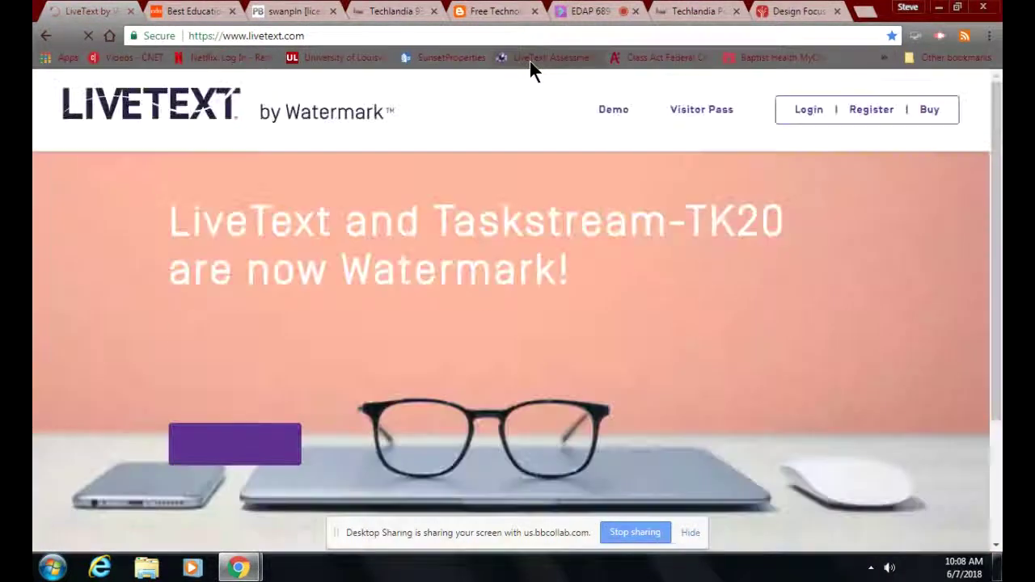
click(804, 110)
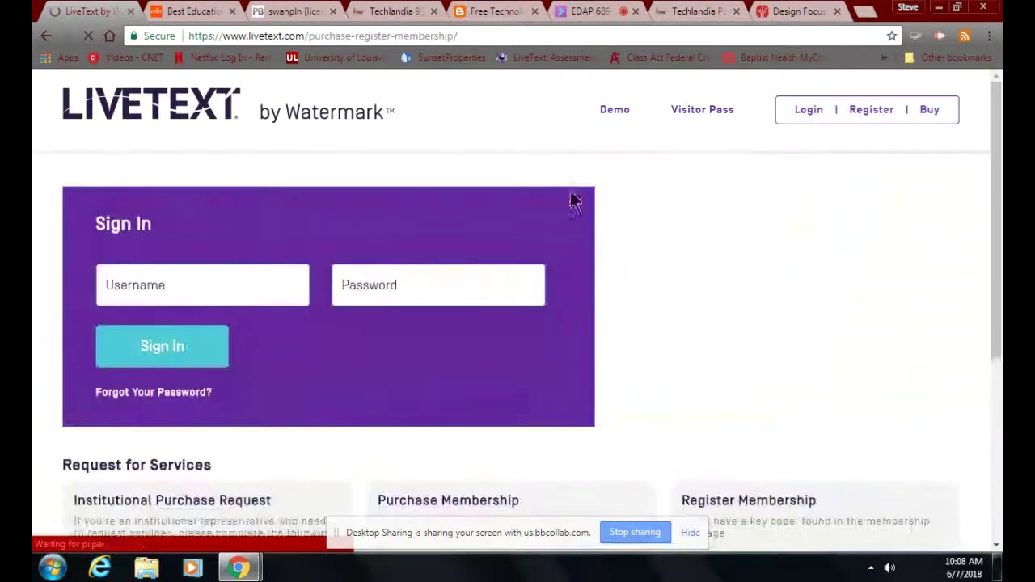
click(225, 288)
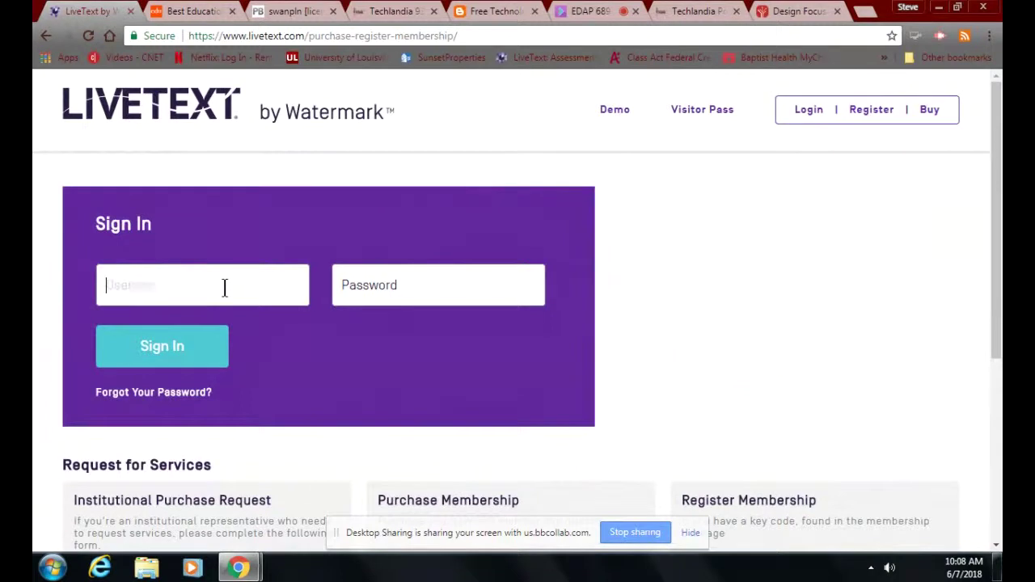
click(224, 288)
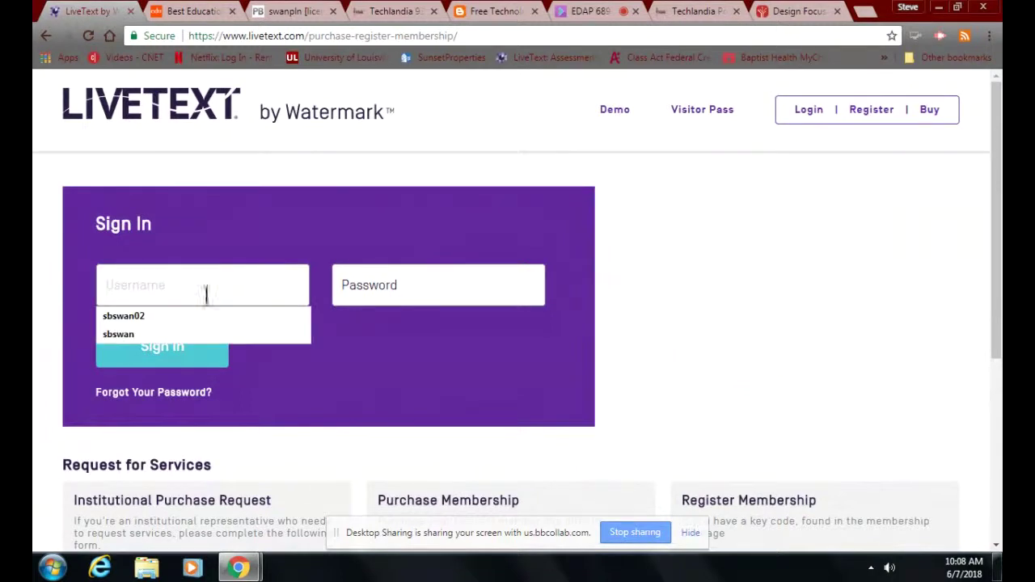
click(150, 316)
click(424, 290)
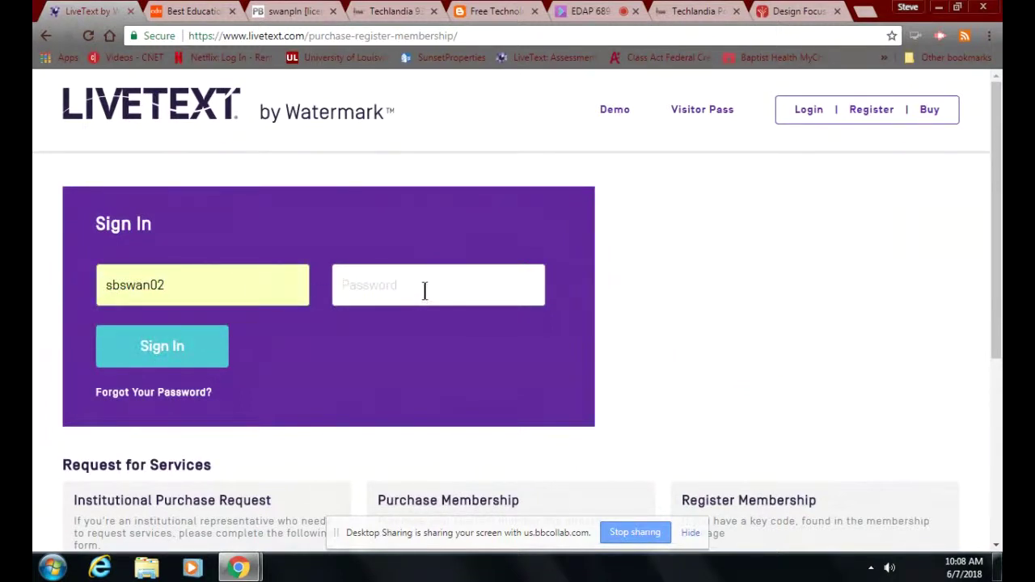
text(••••••••)
click(150, 352)
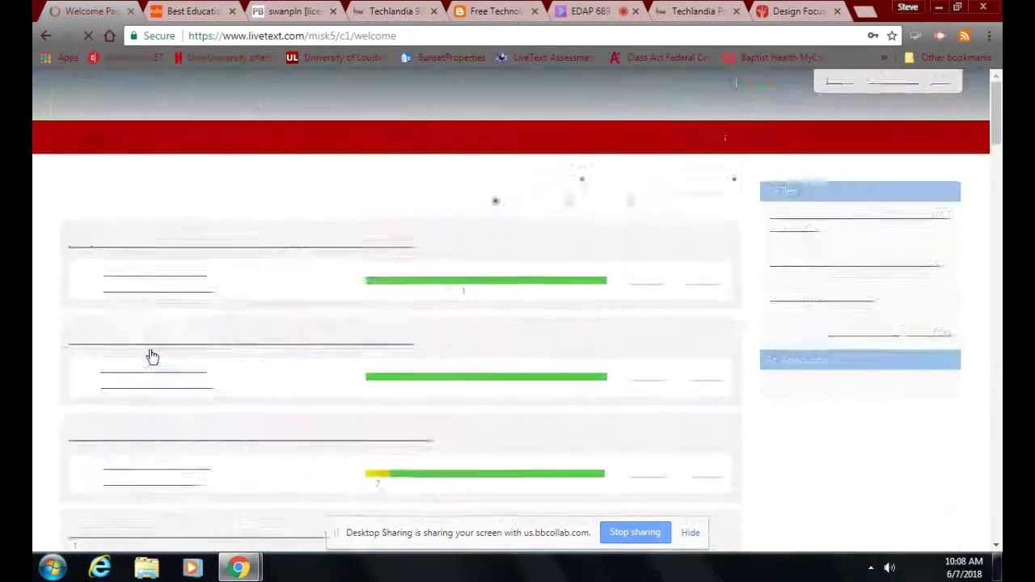
Step: Find EDAP 689 - Section 183420 - Summer 2018 among the course assignments and open its Hallmark Assessment Task
scroll(180, 362, down, 10)
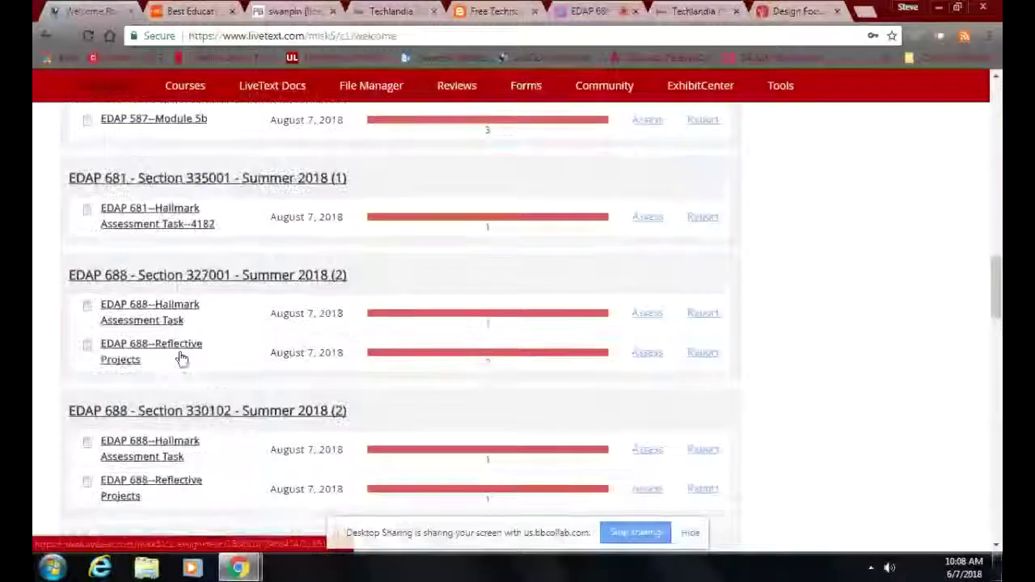
scroll(180, 360, down, 5)
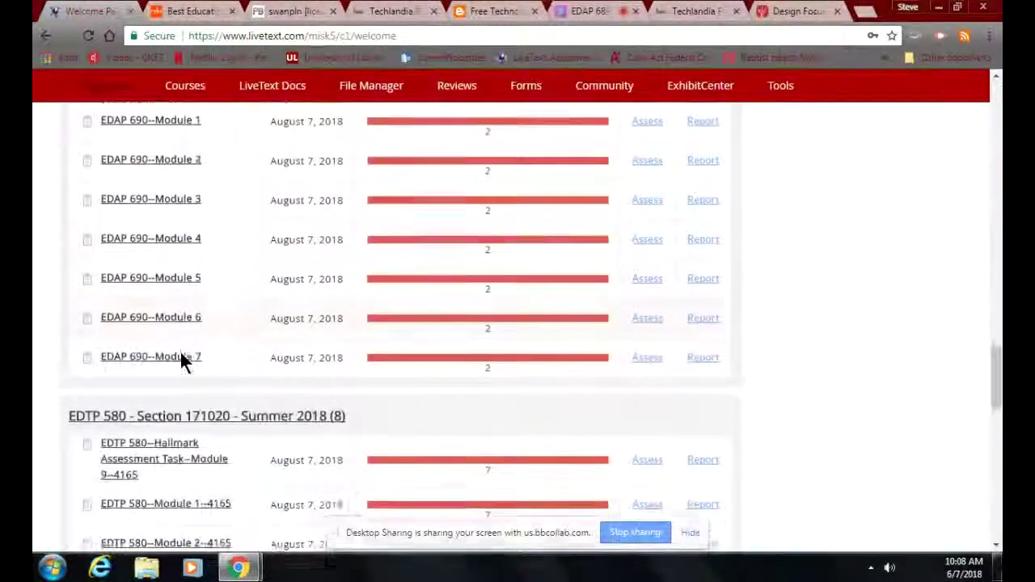
scroll(180, 358, down, 12)
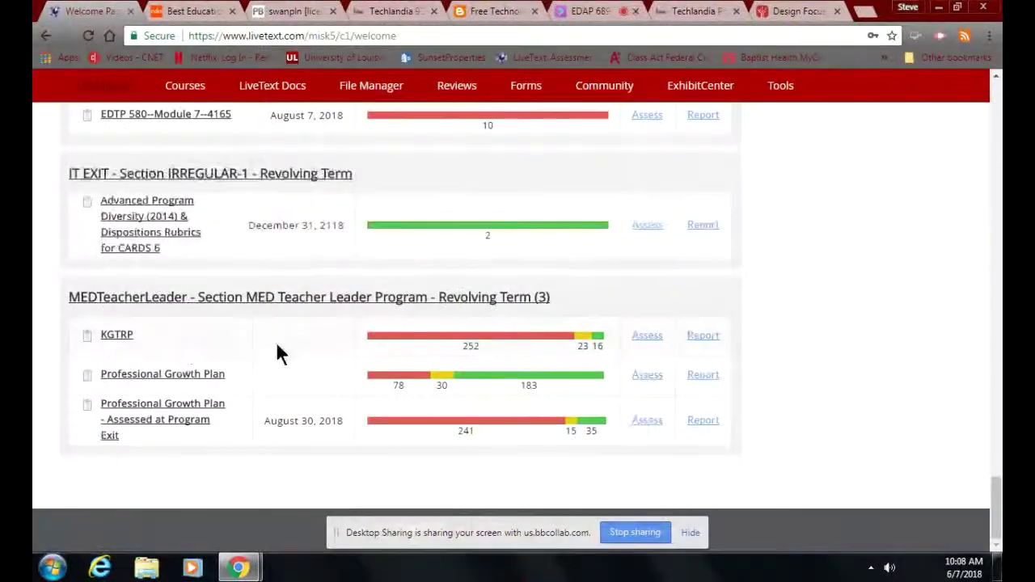
scroll(224, 353, up, 2)
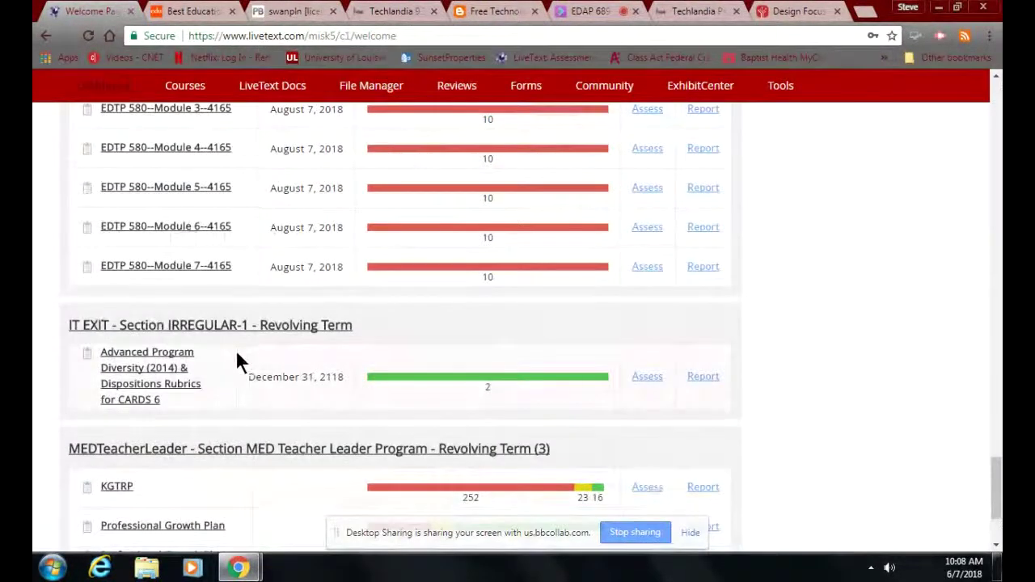
scroll(237, 356, up, 4)
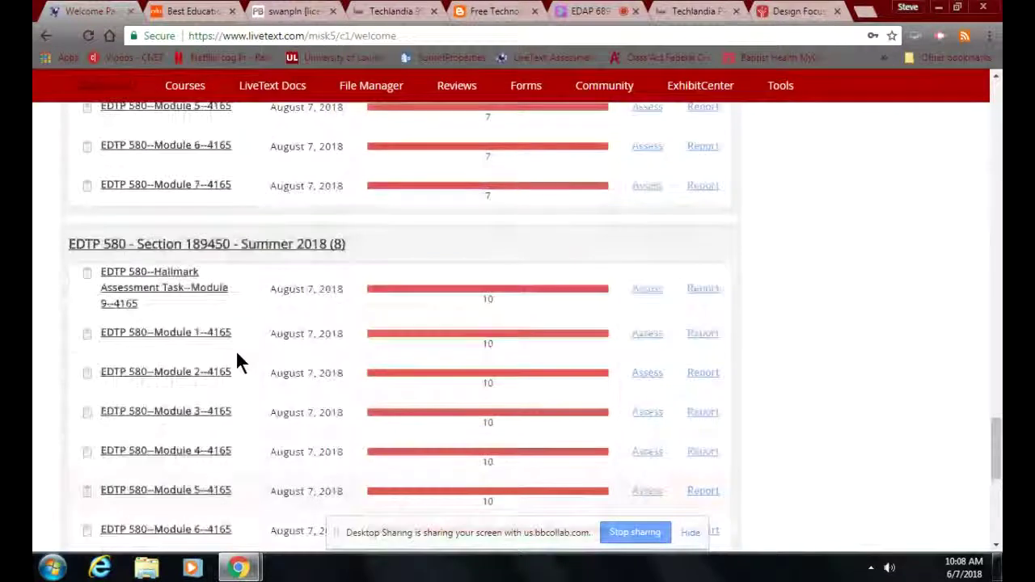
scroll(237, 356, up, 5)
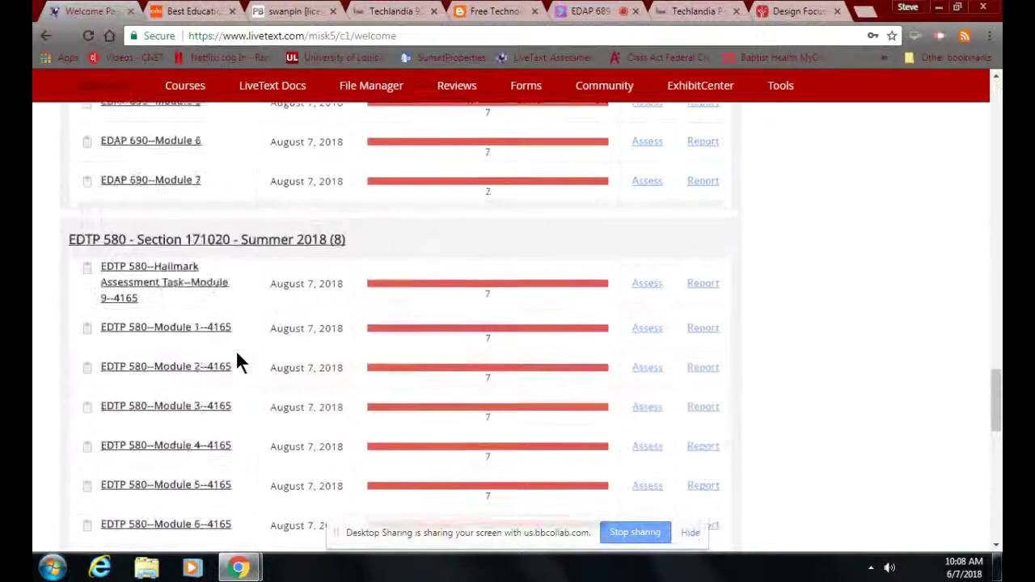
scroll(237, 361, up, 7)
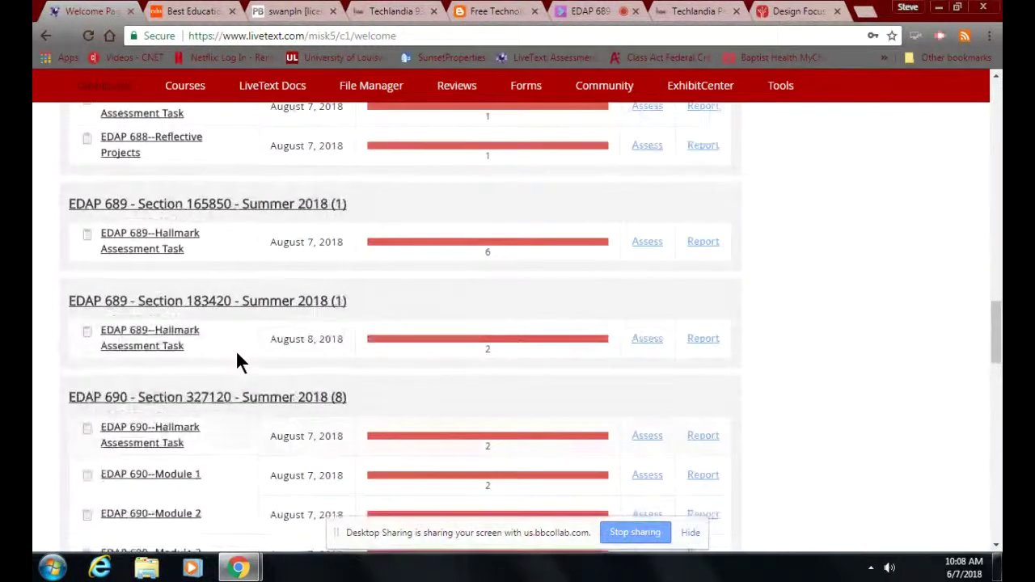
click(163, 338)
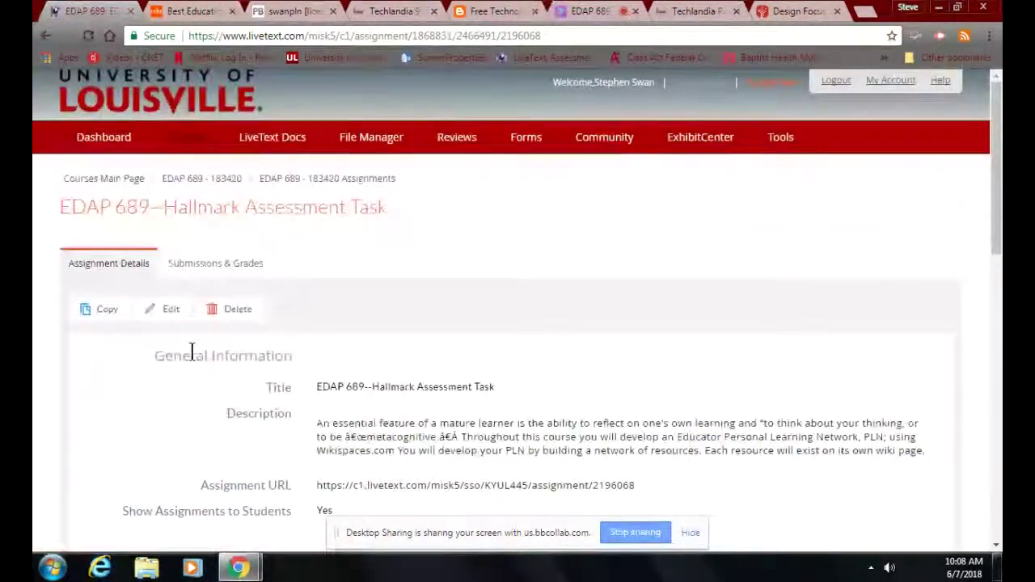
Step: Review the assignment's general information and settings, and open its required Hallmark Assessment Task rubric template
scroll(192, 355, down, 1)
scroll(496, 412, down, 1)
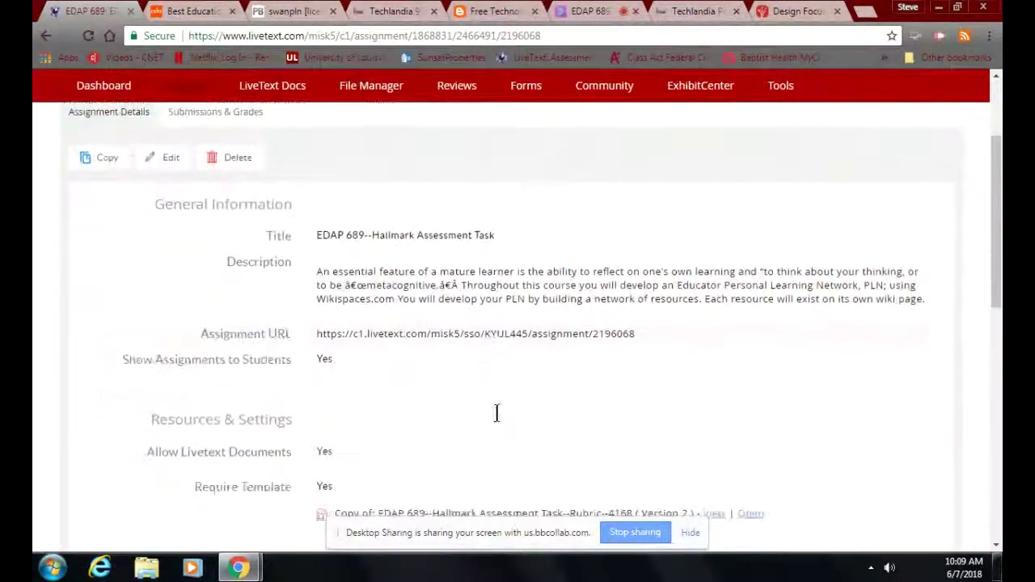
scroll(496, 413, down, 1)
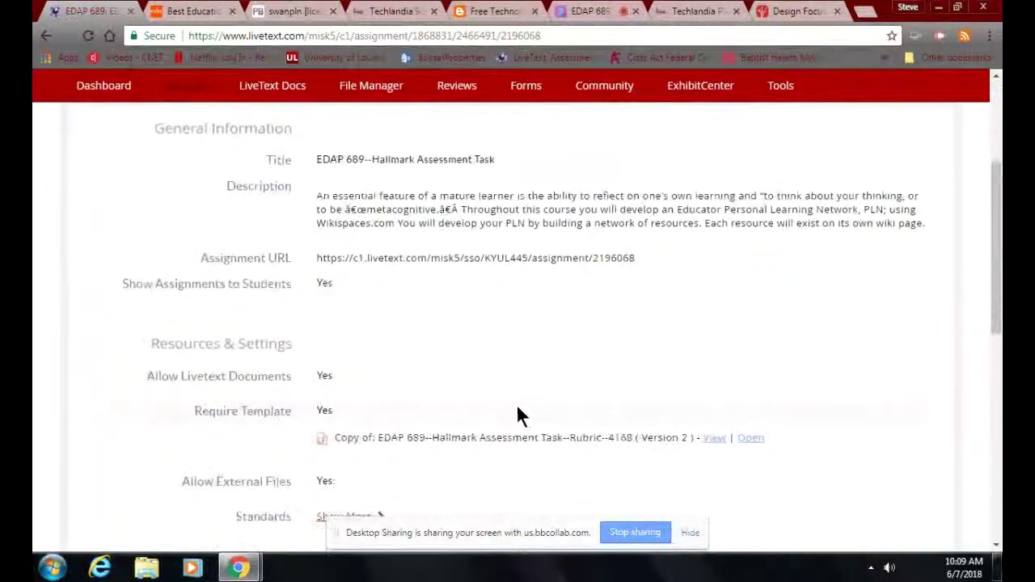
click(750, 439)
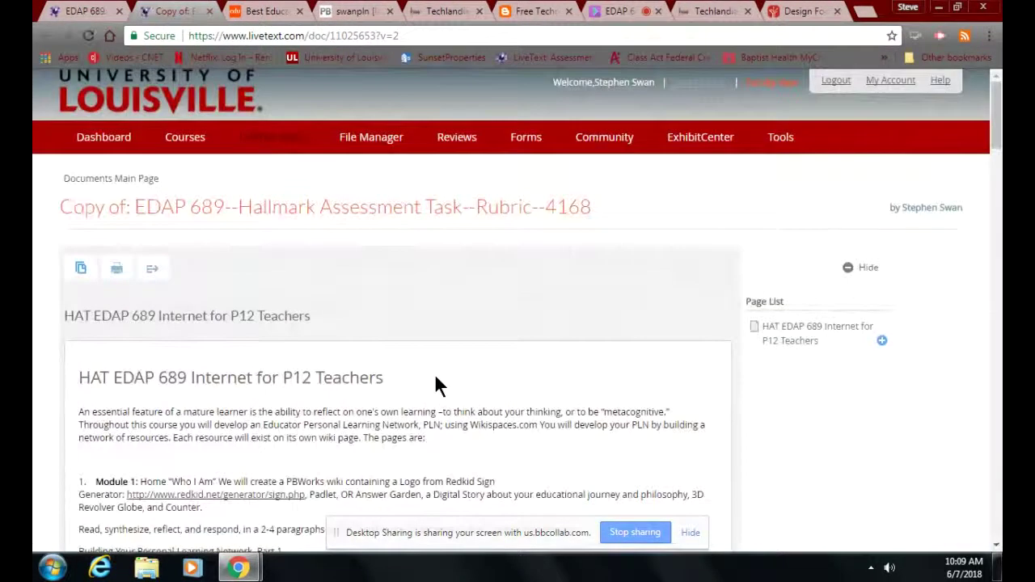
Step: Read through the template's module requirements, answer placeholders and PLN reflection questions, and return to the assignment details
scroll(436, 377, down, 4)
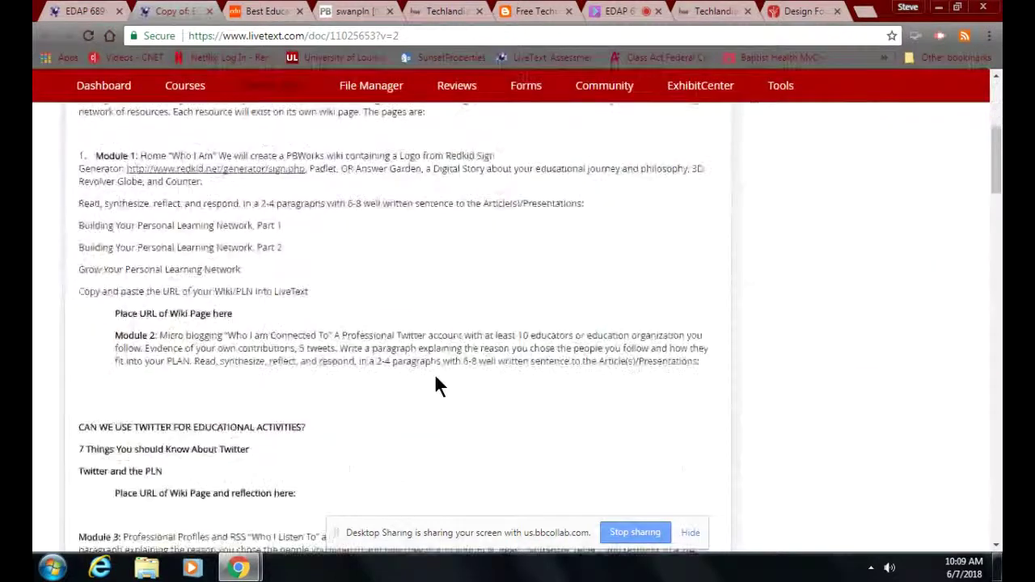
scroll(435, 378, down, 12)
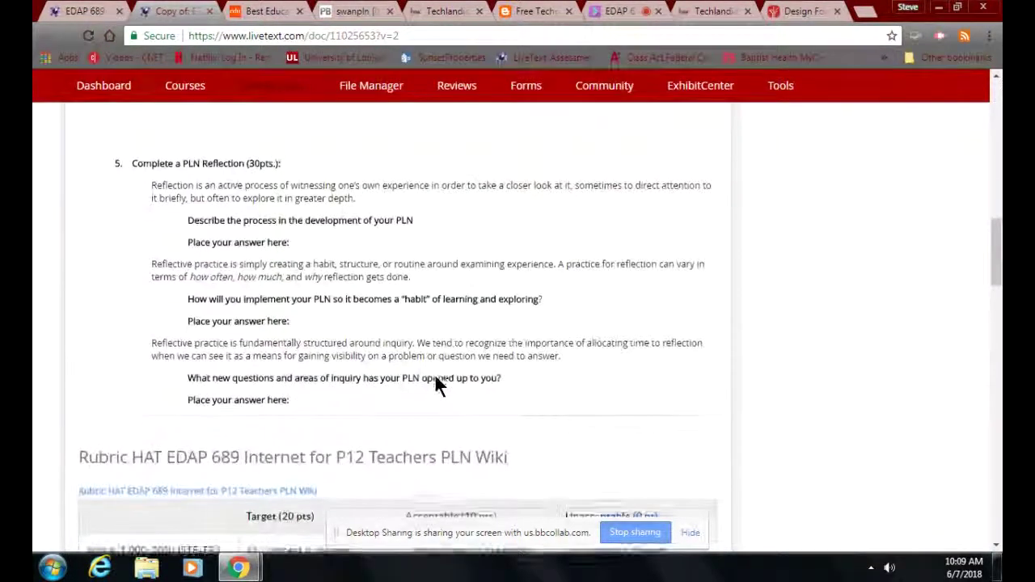
scroll(436, 377, down, 3)
scroll(435, 377, up, 2)
scroll(436, 376, up, 1)
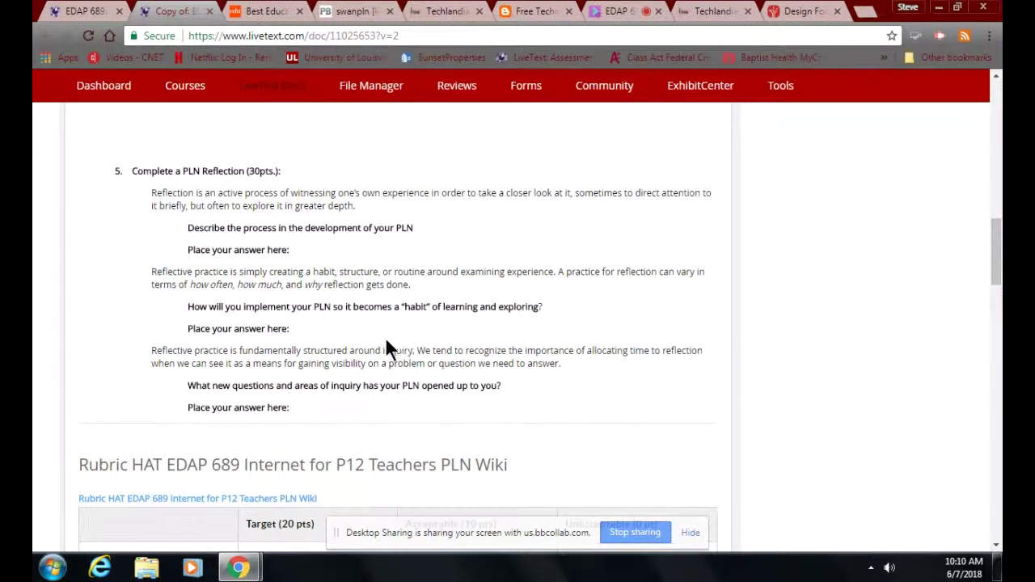
scroll(384, 342, up, 2)
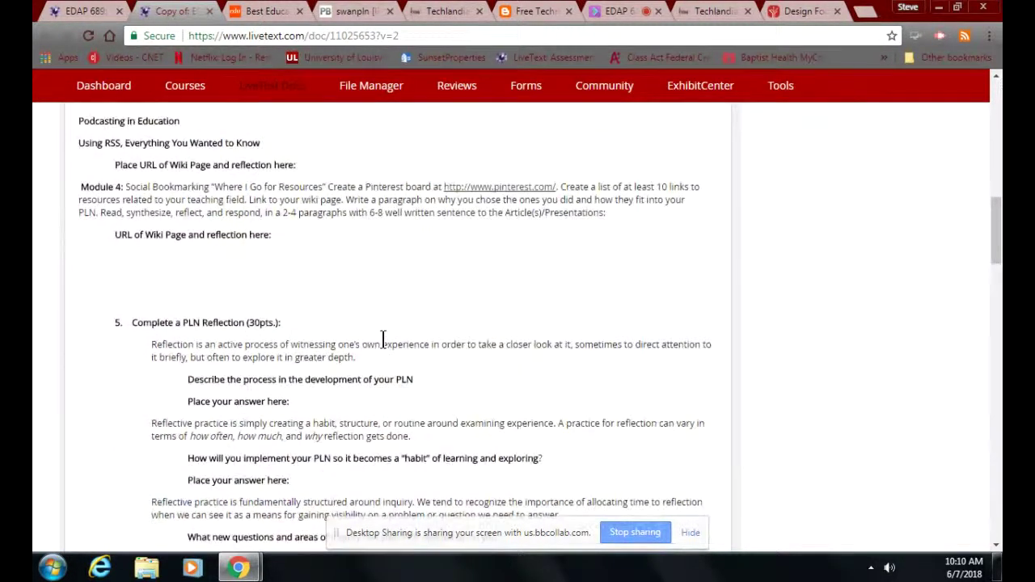
scroll(383, 337, up, 2)
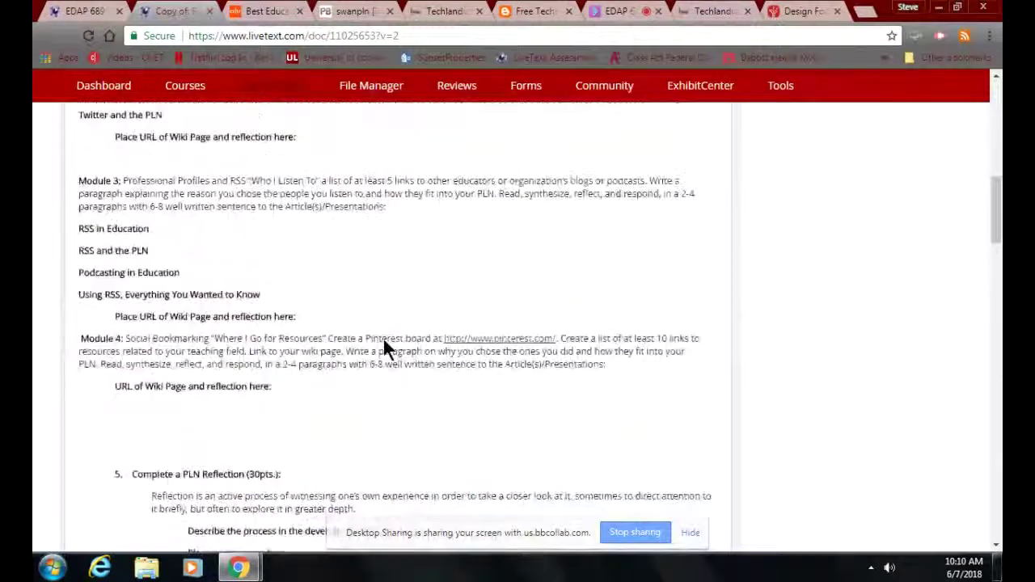
scroll(383, 337, up, 8)
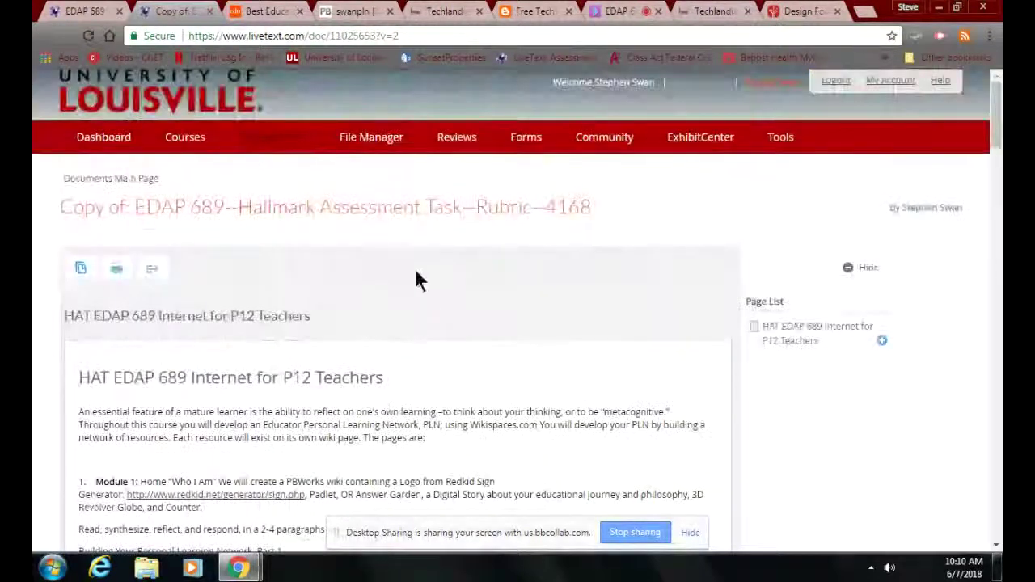
click(85, 12)
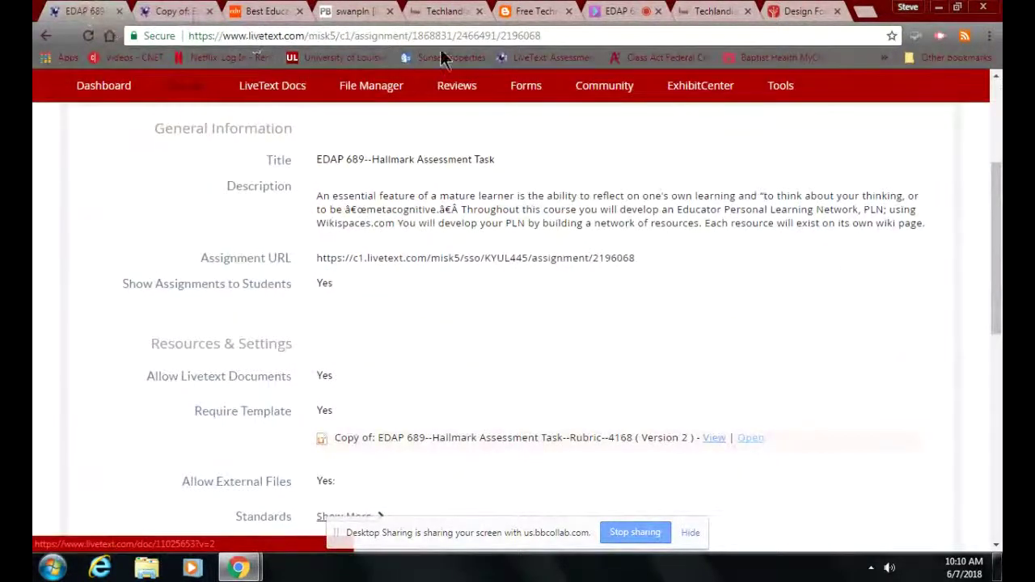
Step: Switch to the Collaborate session page and close the Design Focus, Free Technology and both Techlandia pages
click(634, 9)
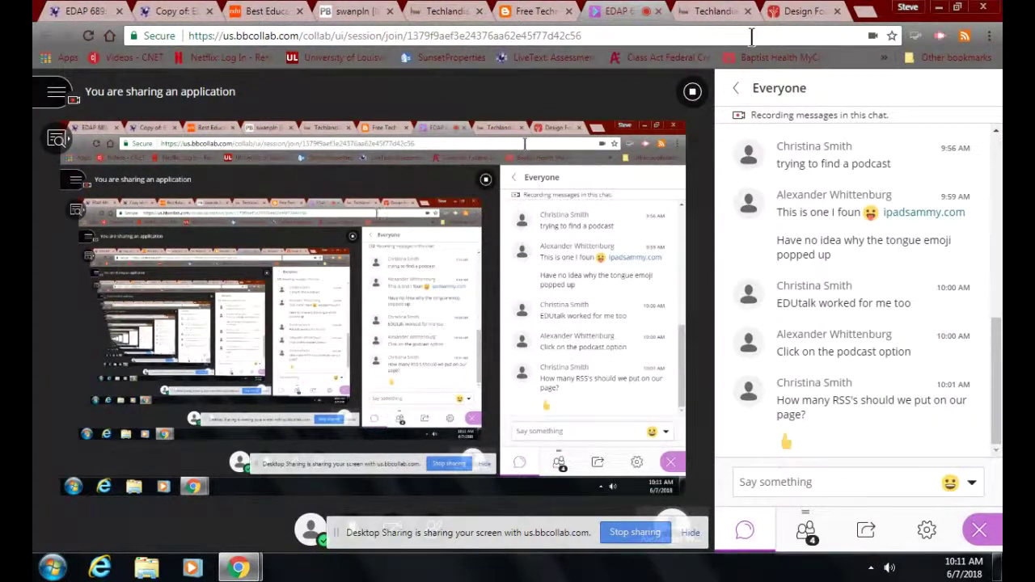
click(834, 11)
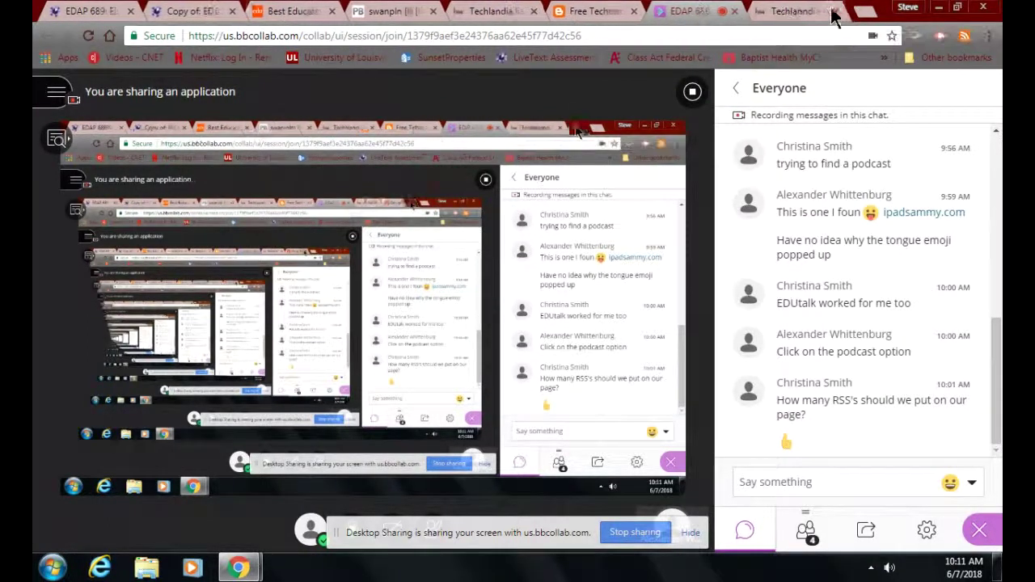
click(835, 11)
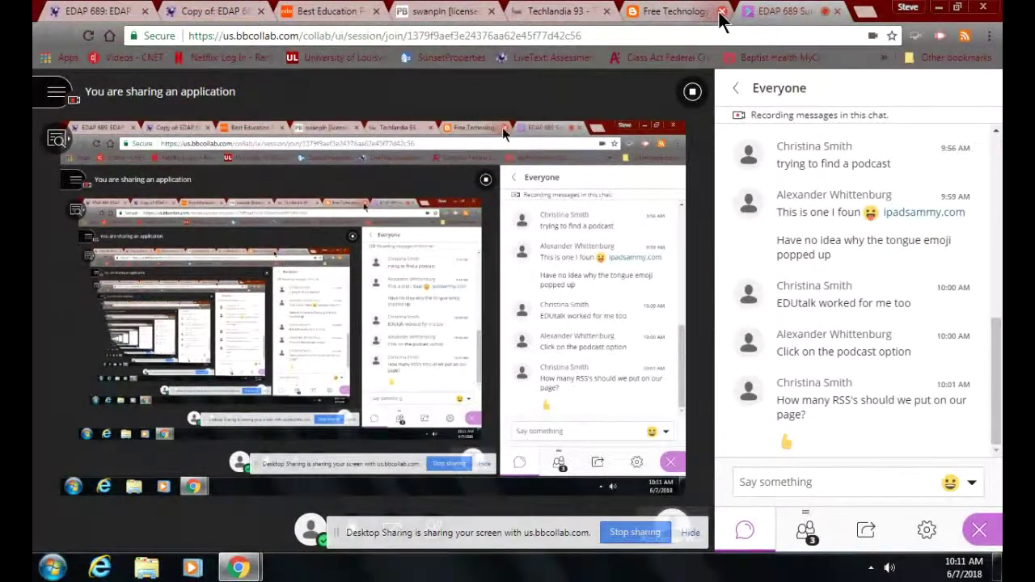
click(721, 11)
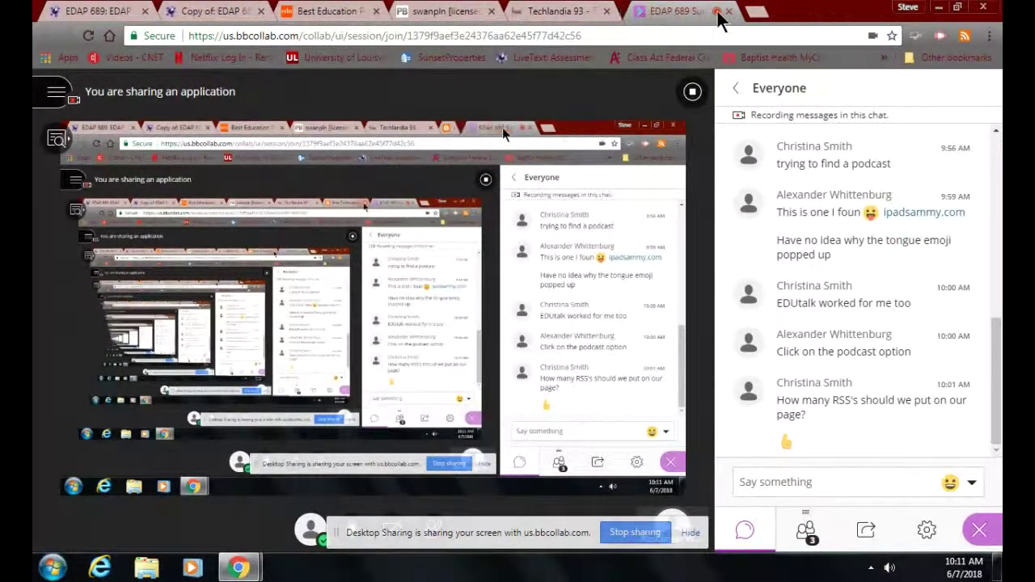
click(606, 12)
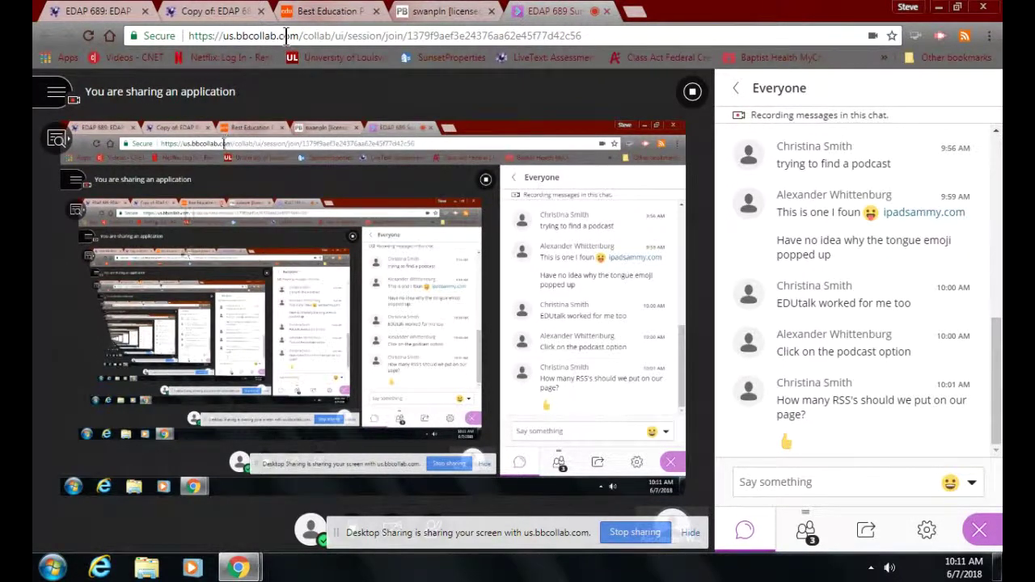
Step: Go back from the LiveText assignment to the Blackboard Course Modules page and find the Module 3 requirements on RSS and podcasts
click(206, 18)
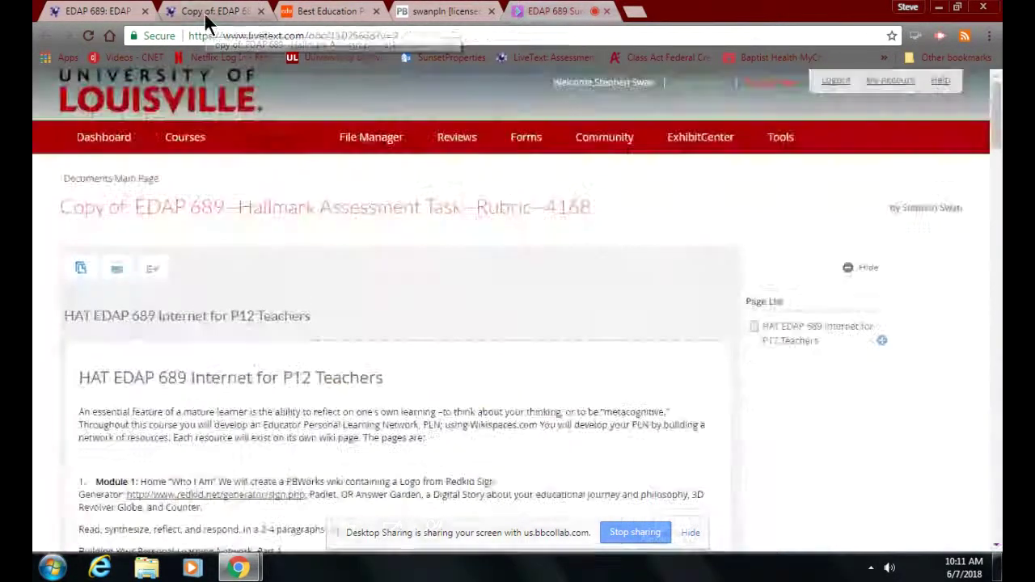
click(102, 20)
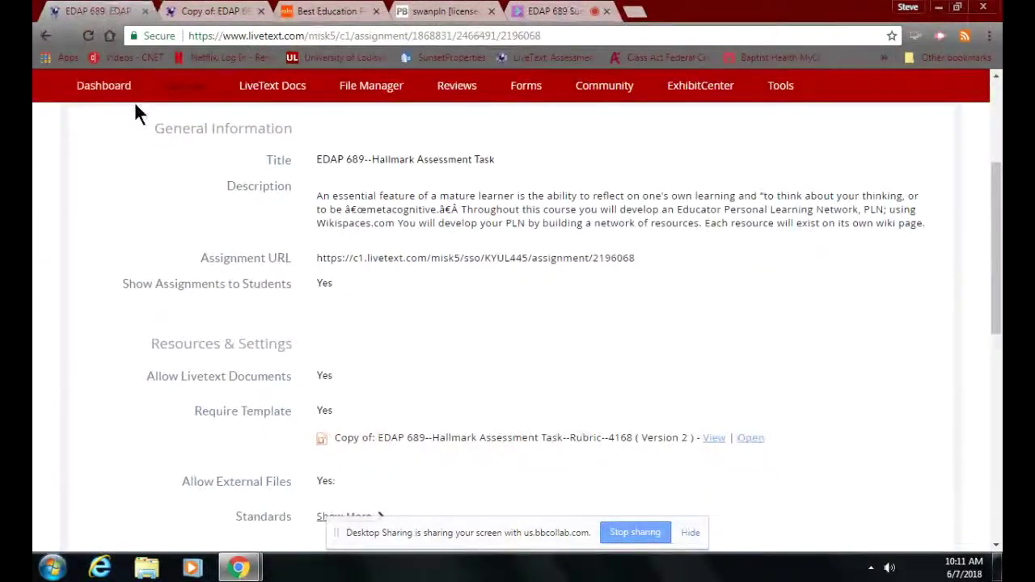
scroll(135, 103, up, 3)
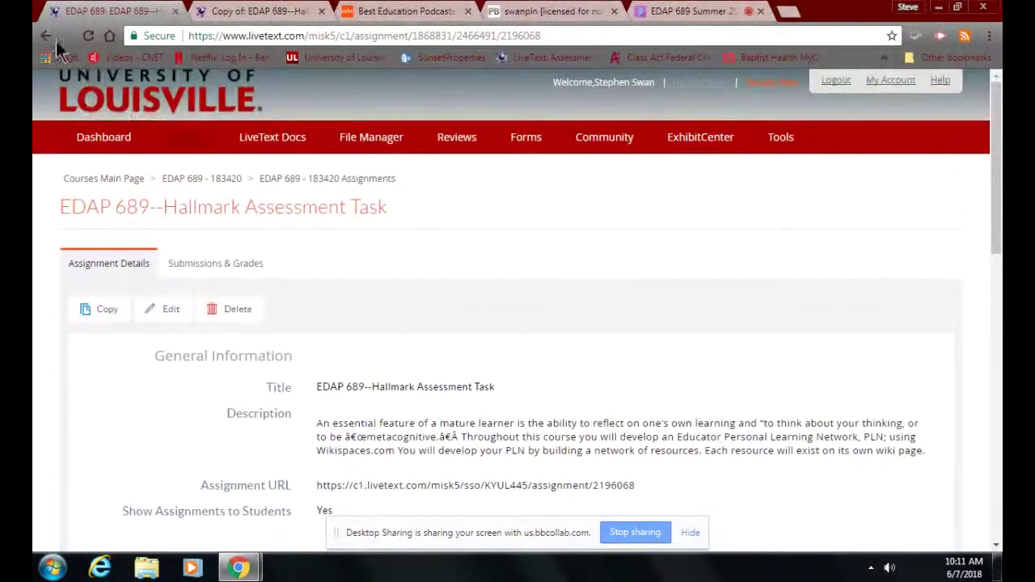
click(45, 35)
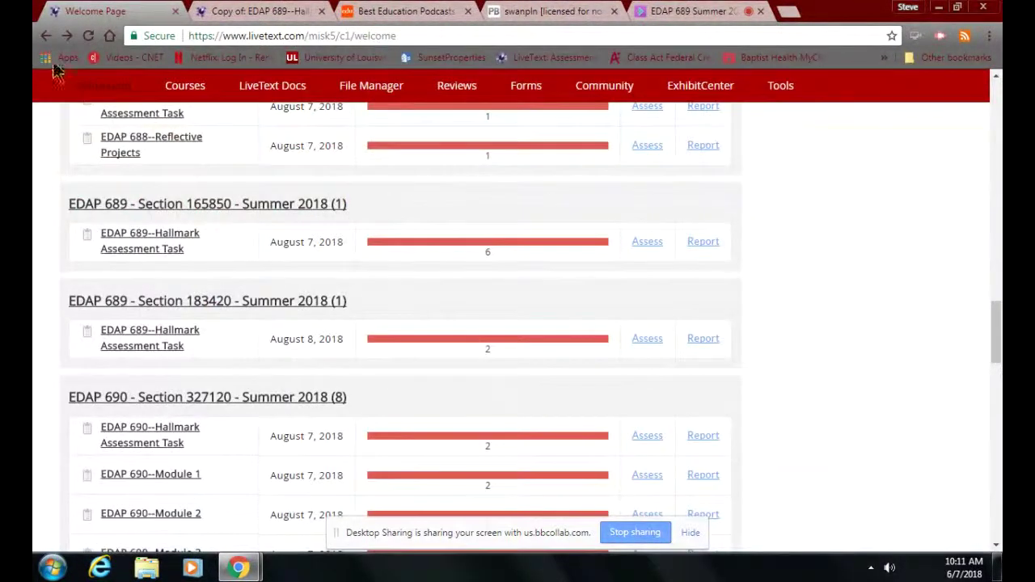
click(45, 37)
click(45, 37)
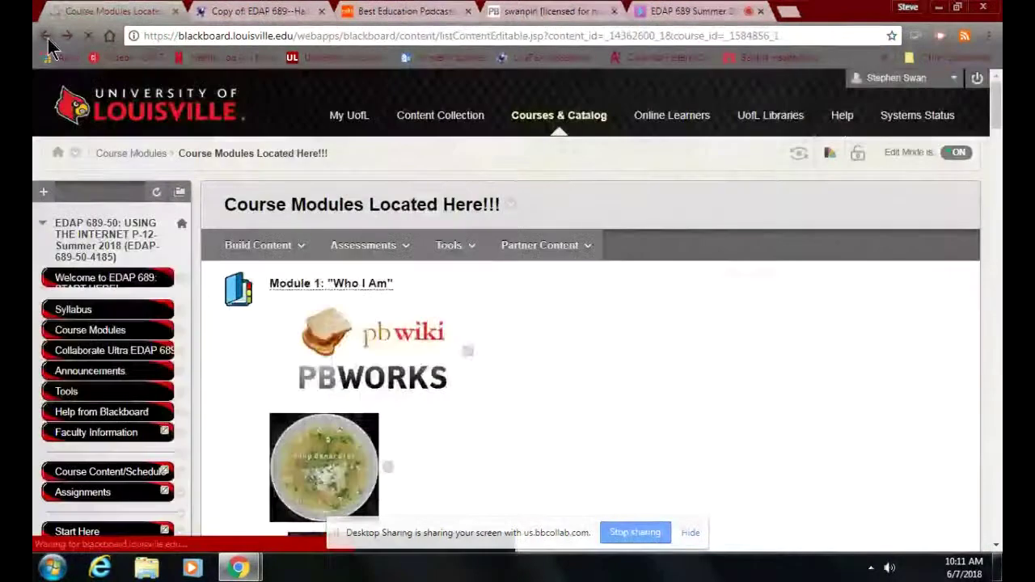
scroll(184, 200, up, 10)
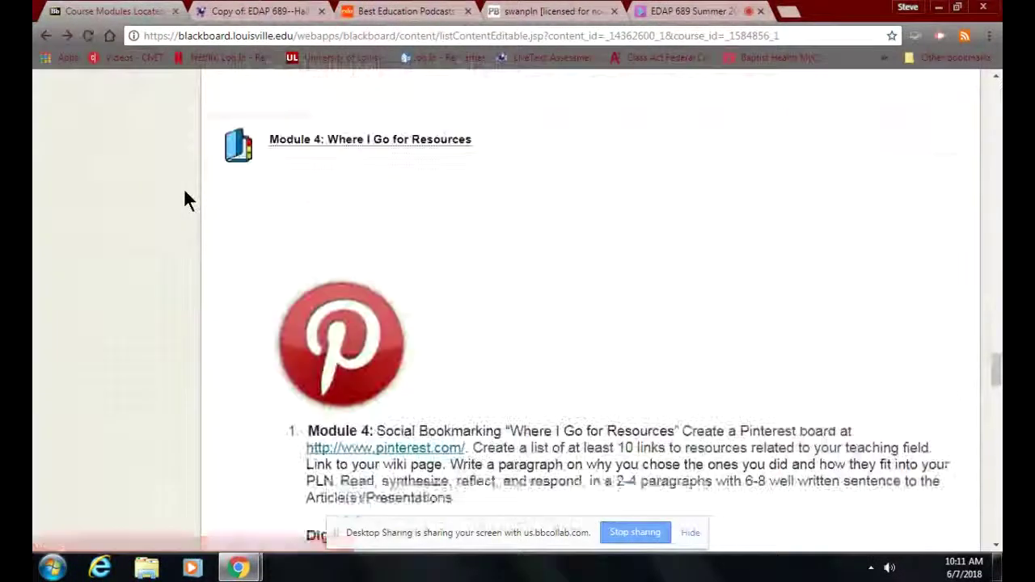
scroll(184, 194, up, 4)
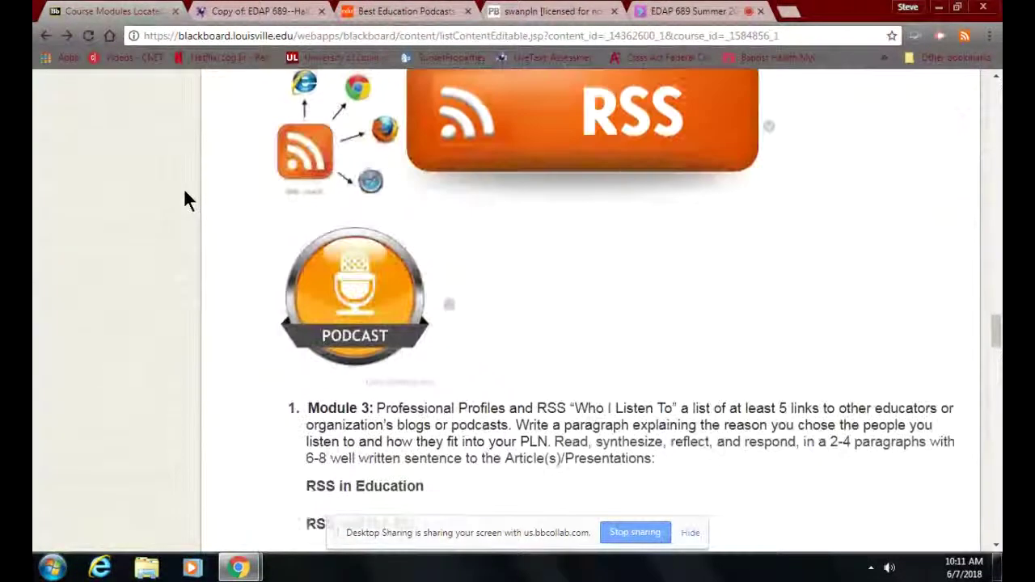